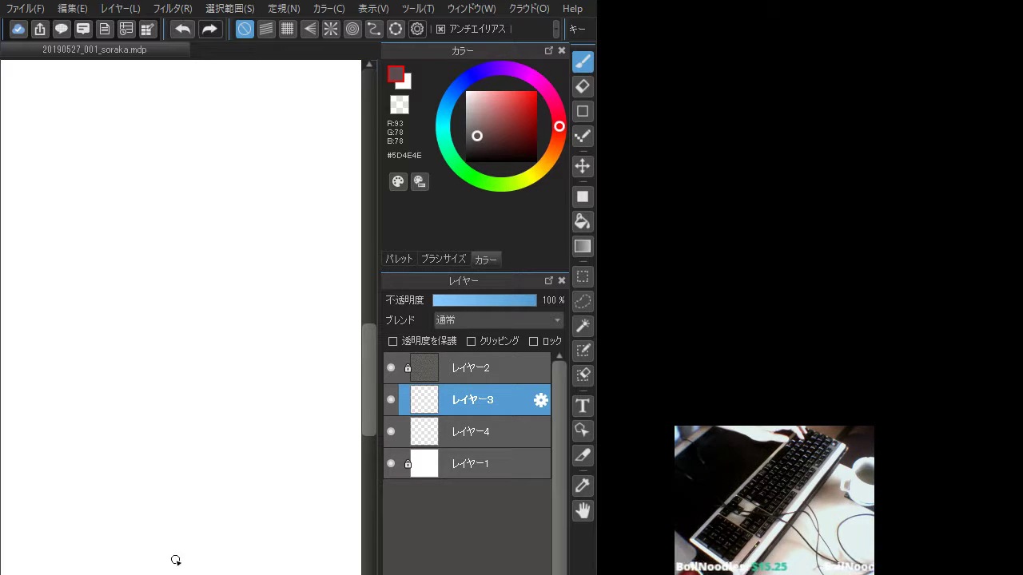
drag(146, 430, 169, 452)
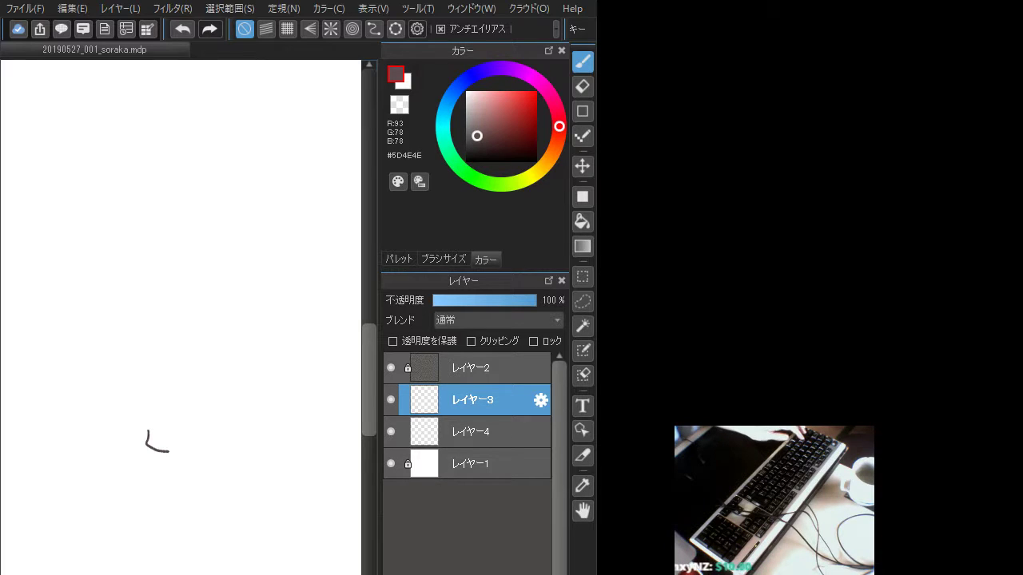
drag(158, 244, 183, 292)
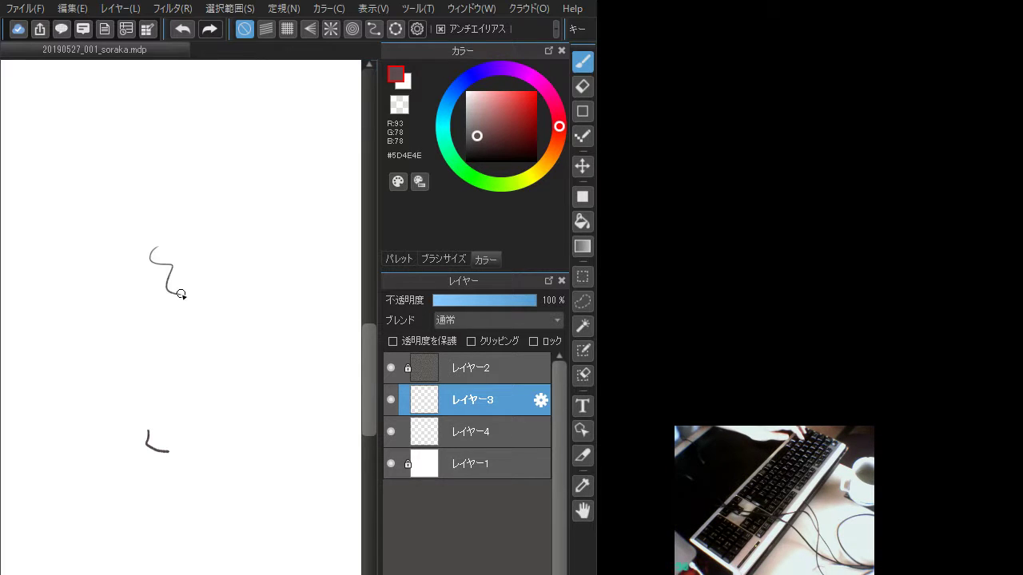
key(ctrl+z)
key(ctrl+z)
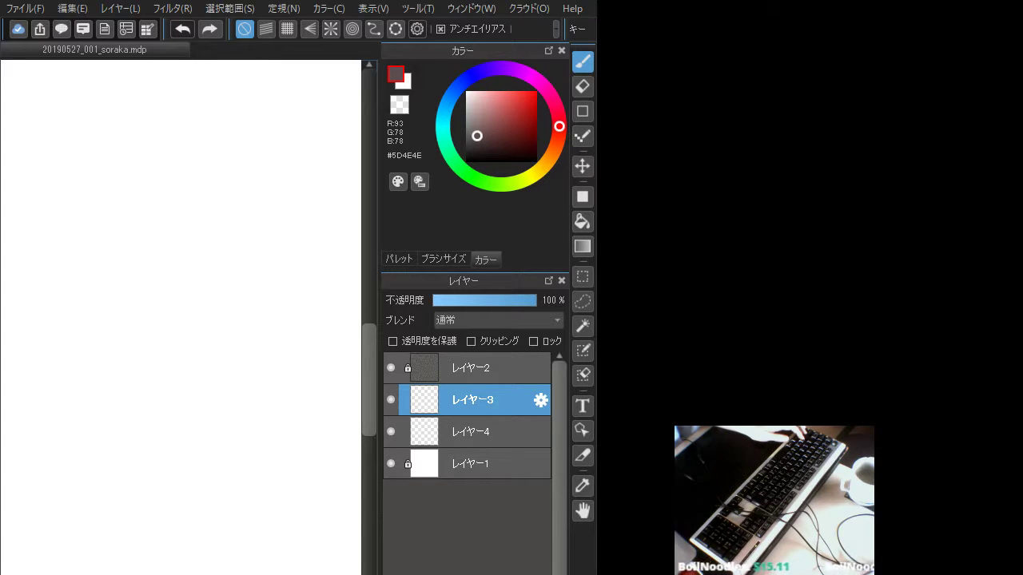
mouse_move(160, 267)
mouse_down()
mouse_move(191, 297)
mouse_move(205, 331)
mouse_up()
key(ctrl+z)
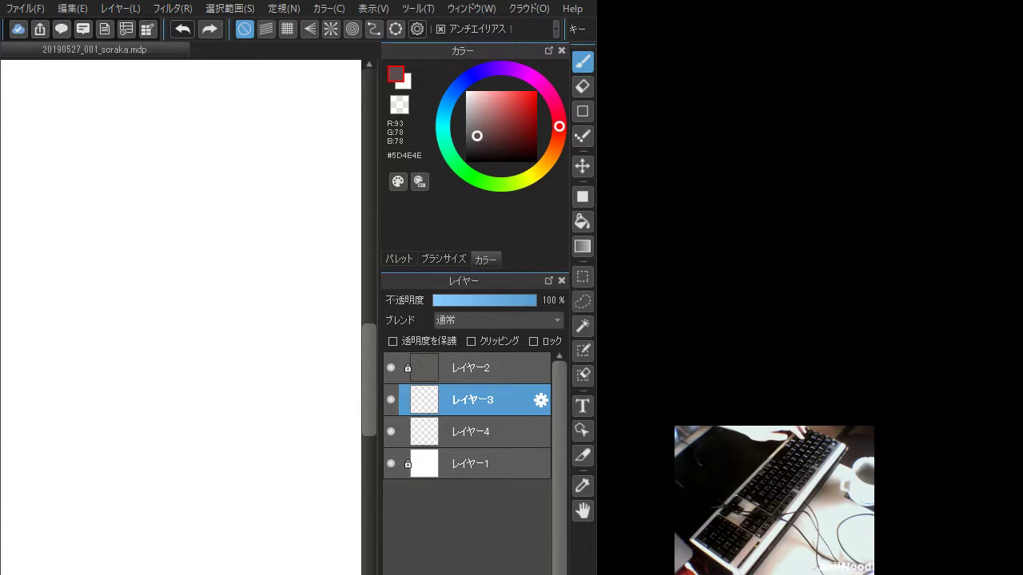
drag(164, 368, 191, 407)
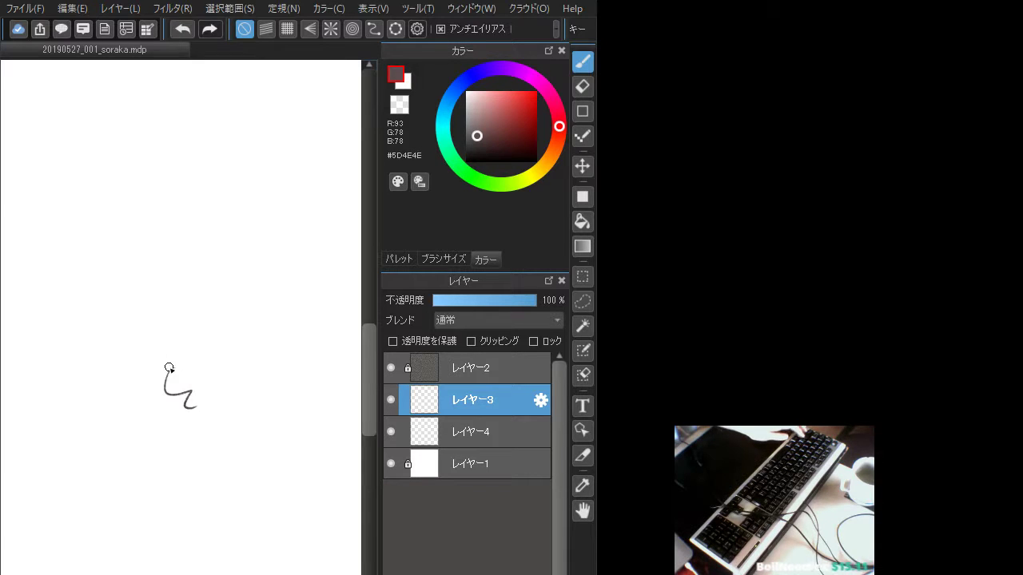
key(ctrl+z)
mouse_move(141, 359)
mouse_down()
mouse_move(151, 376)
mouse_move(136, 370)
mouse_move(161, 381)
mouse_up()
key(ctrl+z)
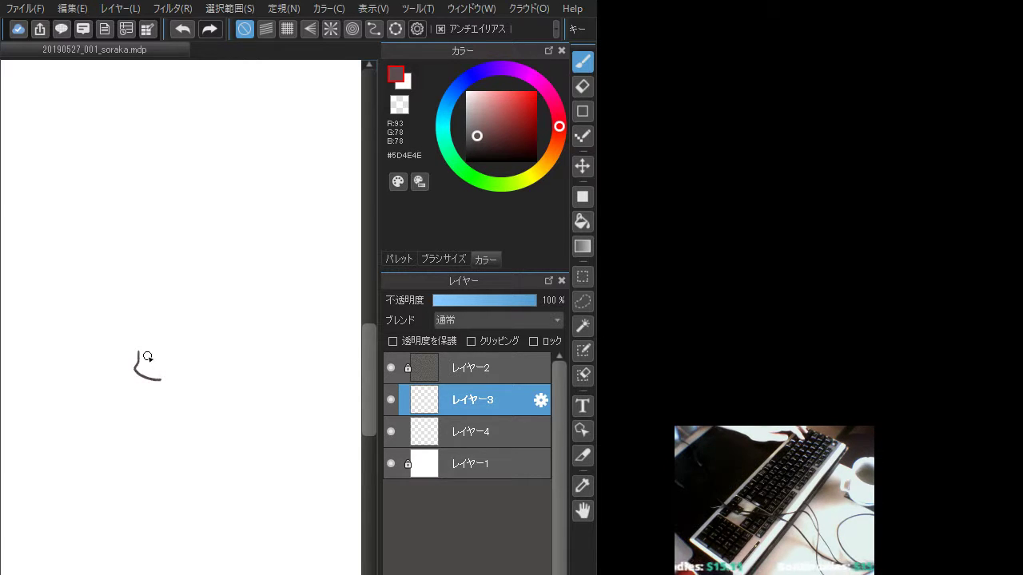
key(ctrl+z)
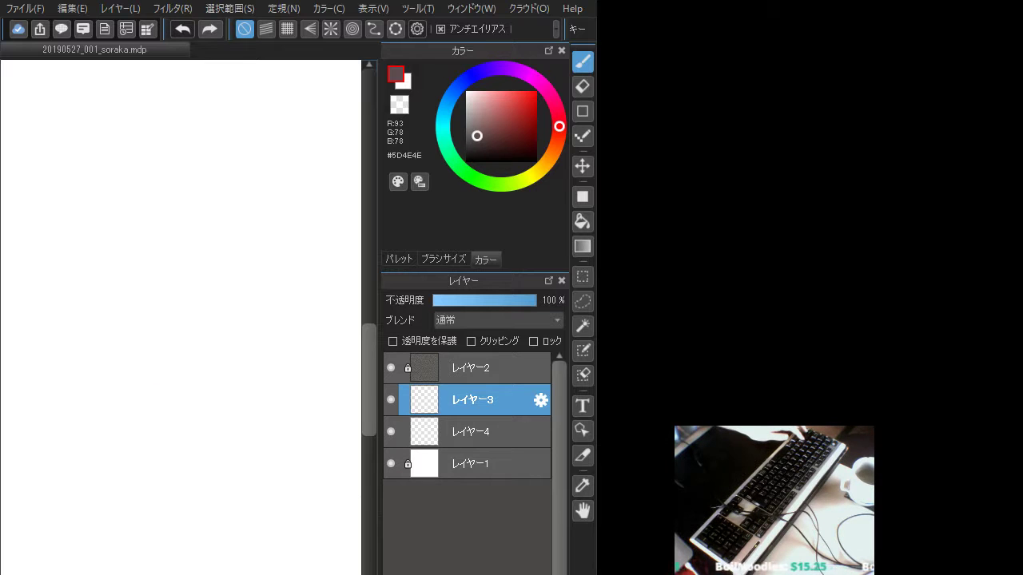
Switch to the ペン brush and try it with a thick curling stroke on レイヤー3, undoing the test marks
key(b)
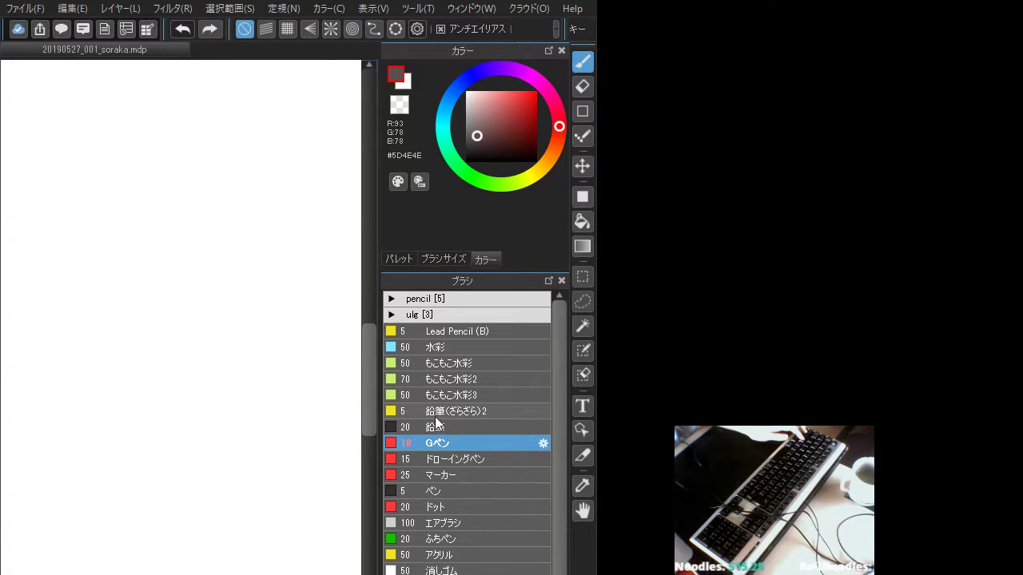
click(447, 490)
mouse_move(156, 393)
mouse_down()
mouse_move(215, 414)
mouse_move(232, 443)
mouse_move(258, 432)
mouse_up()
key(ctrl+z)
mouse_move(282, 394)
mouse_down()
mouse_move(274, 317)
mouse_move(231, 443)
mouse_move(246, 410)
mouse_move(239, 520)
mouse_up()
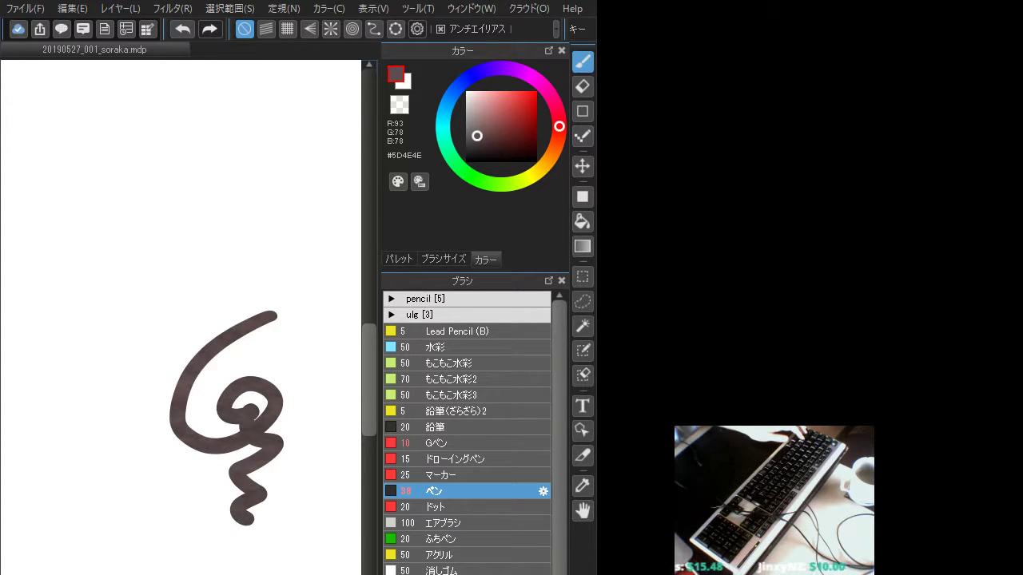
key(F7)
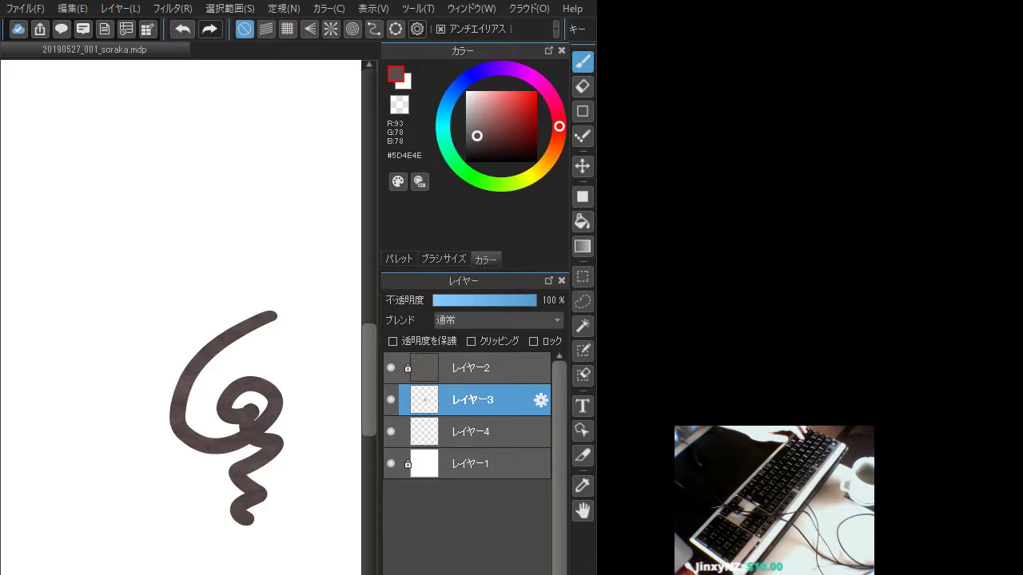
key(ctrl+z)
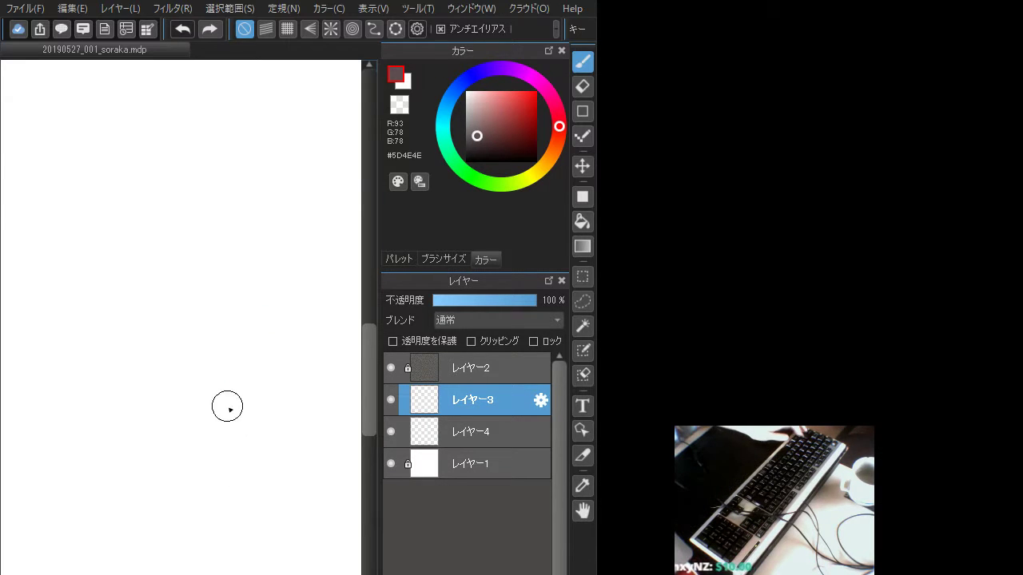
Set a smaller brush size and draw a short curved jaw line for a small face on レイヤー3
click(443, 259)
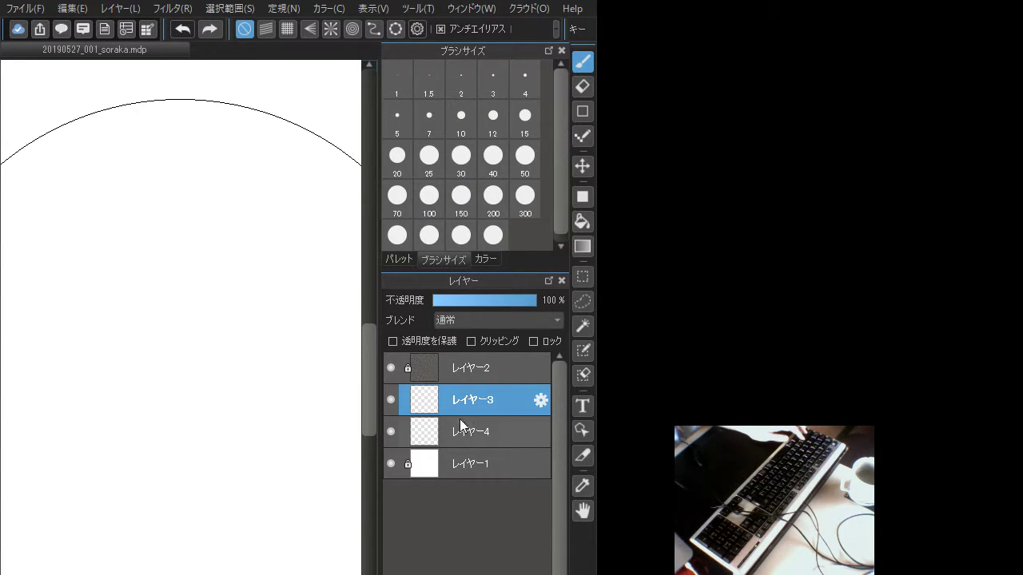
click(485, 258)
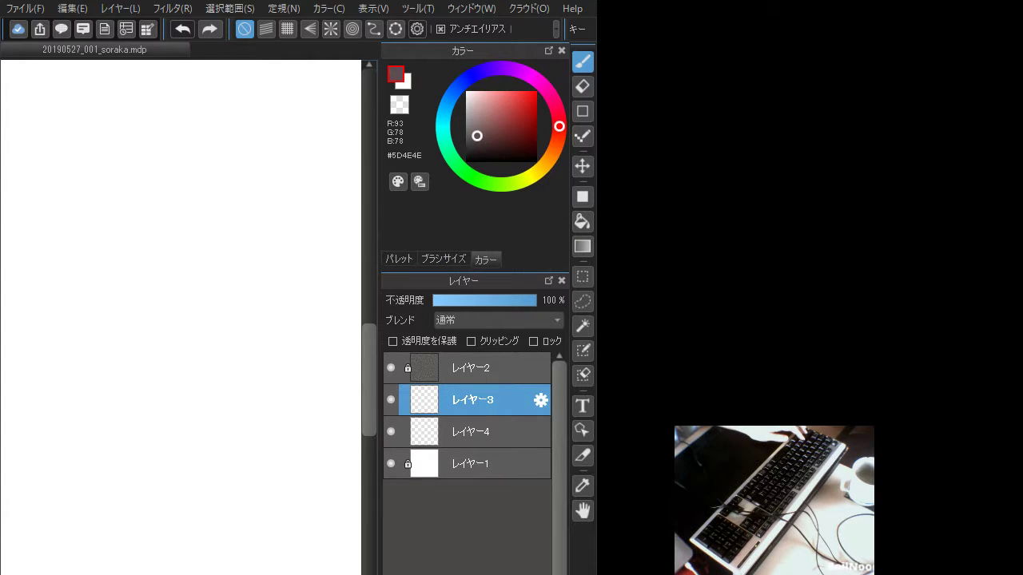
mouse_move(132, 376)
mouse_down()
mouse_move(213, 411)
mouse_move(239, 397)
mouse_up()
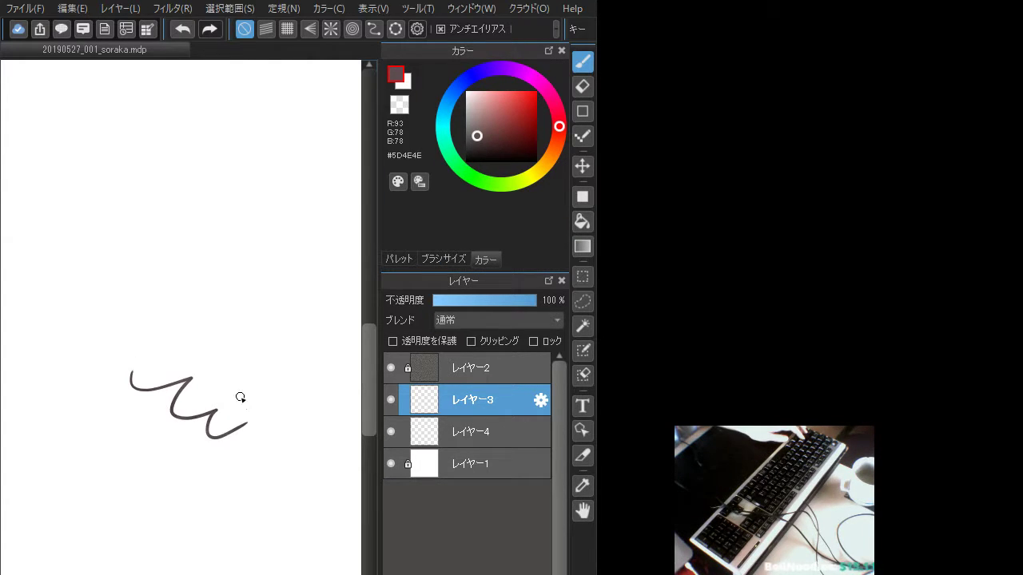
key(ctrl+z)
mouse_move(146, 346)
mouse_down()
mouse_move(164, 374)
mouse_move(182, 373)
mouse_move(140, 360)
mouse_move(149, 371)
mouse_move(193, 366)
mouse_up()
key(ctrl+z)
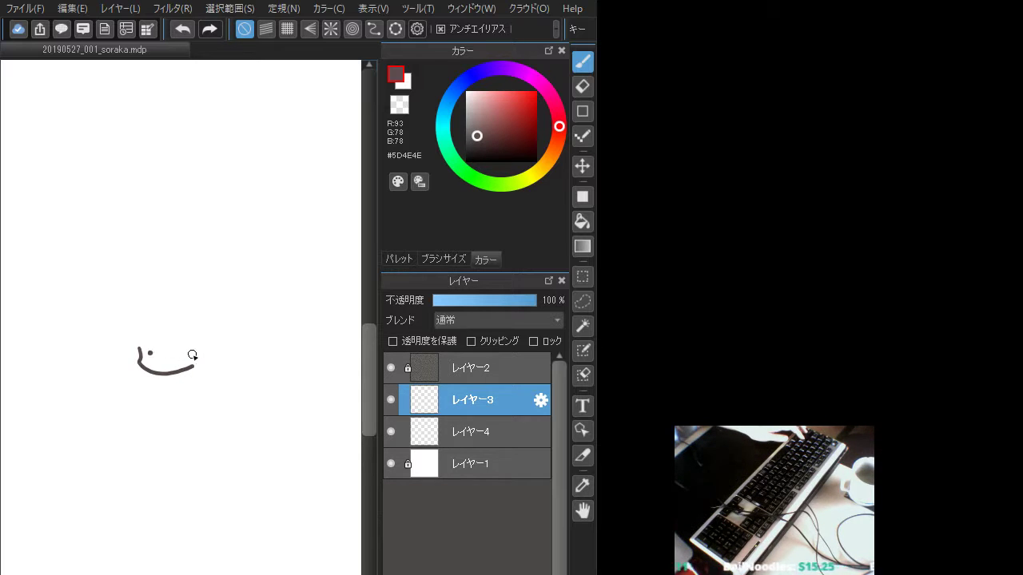
Try two dot eyes with a small mark between them above the jaw line, and undo them
click(153, 357)
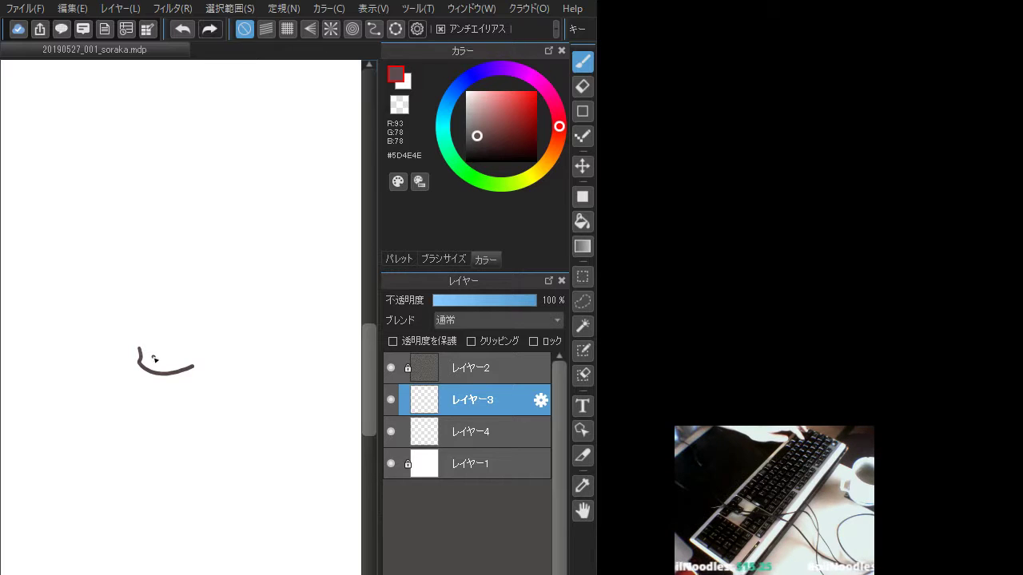
click(175, 354)
drag(162, 360, 166, 360)
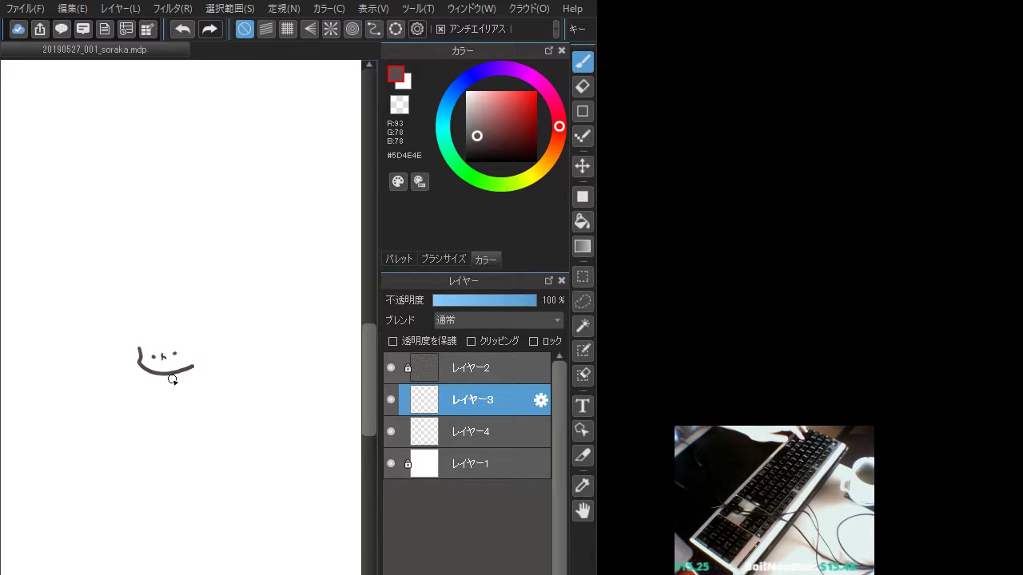
key(ctrl+z)
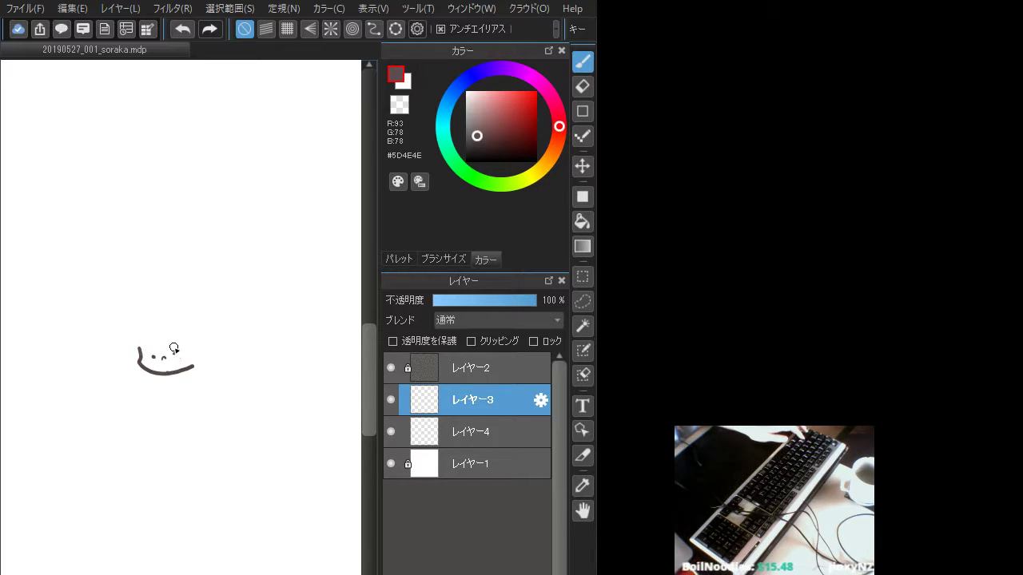
key(ctrl+z)
key(ctrl+z)
key(ctrl+z)
Try wider-set dot eyes with a tiny mouth just above the jaw line, and undo them
click(147, 358)
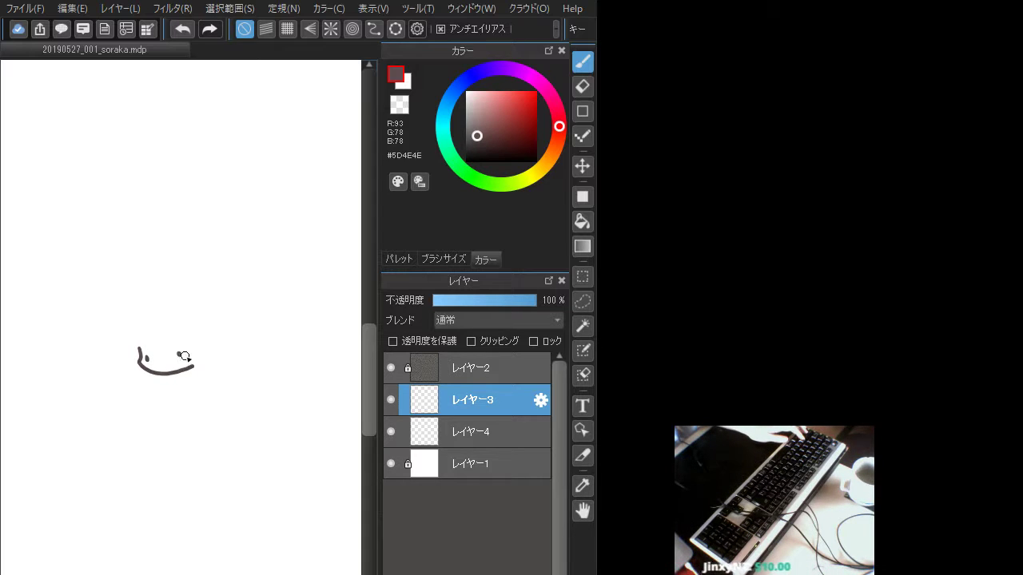
click(182, 355)
drag(162, 368, 168, 367)
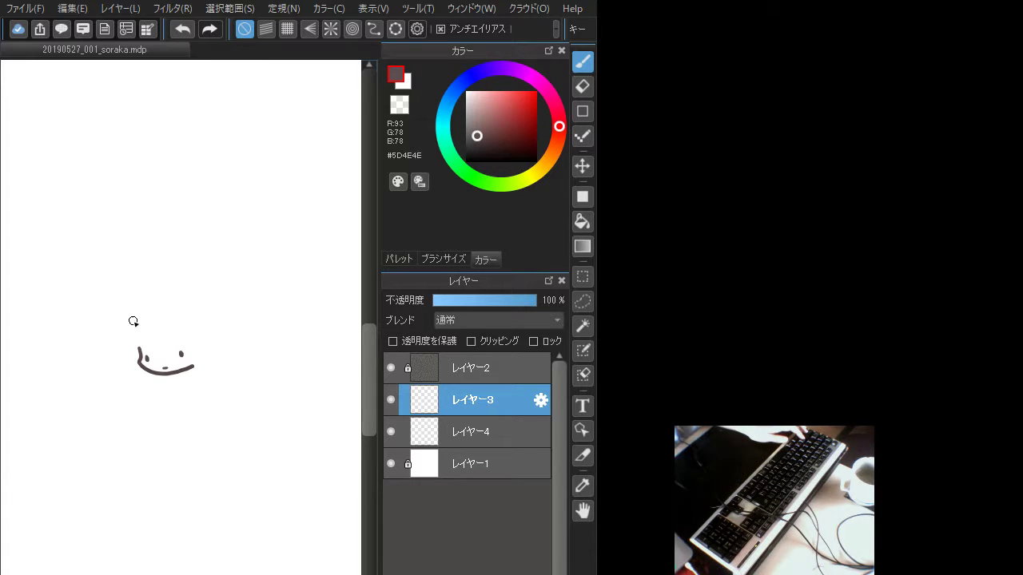
click(149, 359)
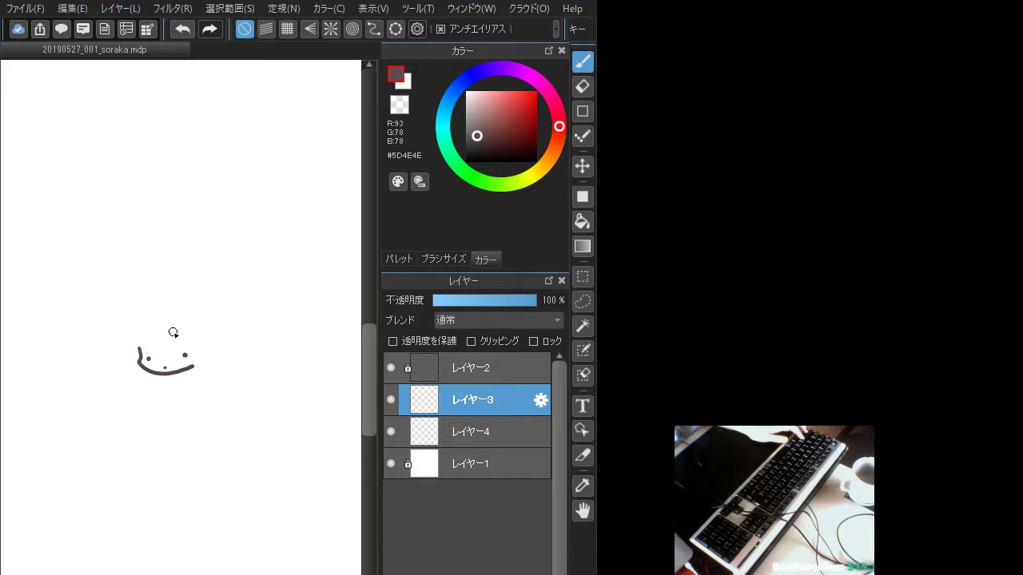
key(ctrl+z)
key(ctrl+z)
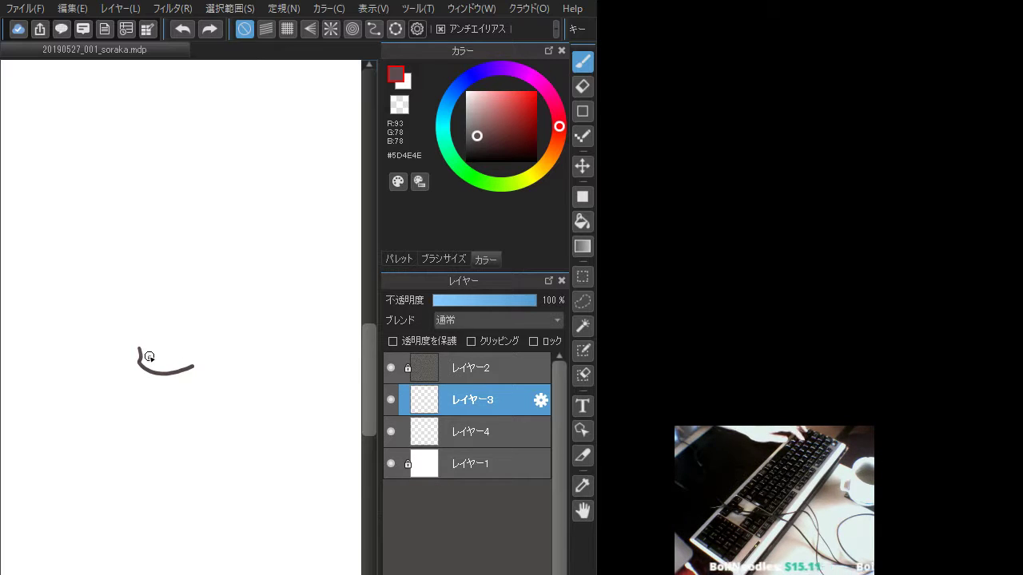
Try narrow eyes and a version with larger filled eyes and a small mouth, undoing both attempts
click(148, 358)
click(181, 353)
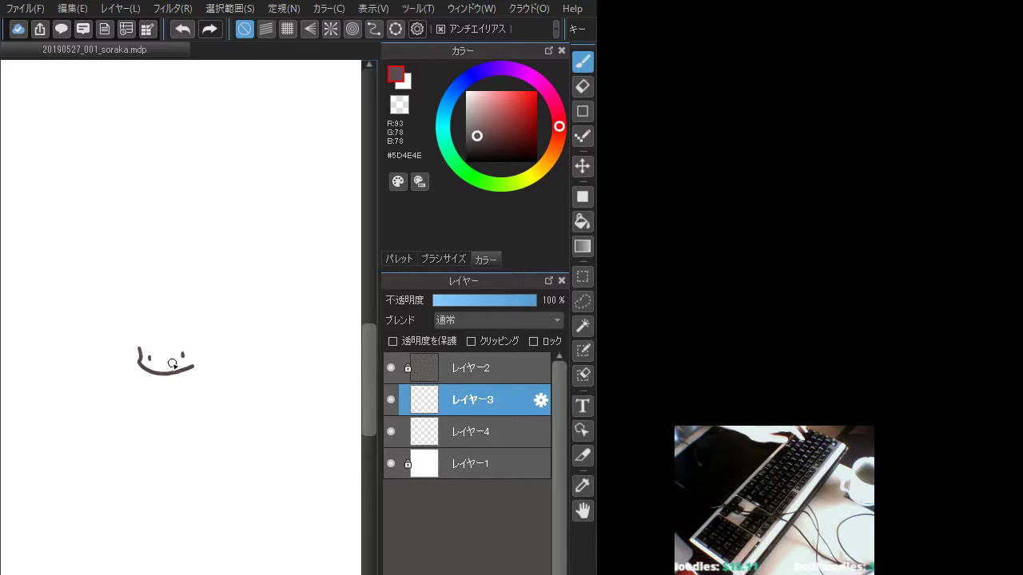
key(ctrl+z)
key(ctrl+z)
drag(146, 355, 184, 360)
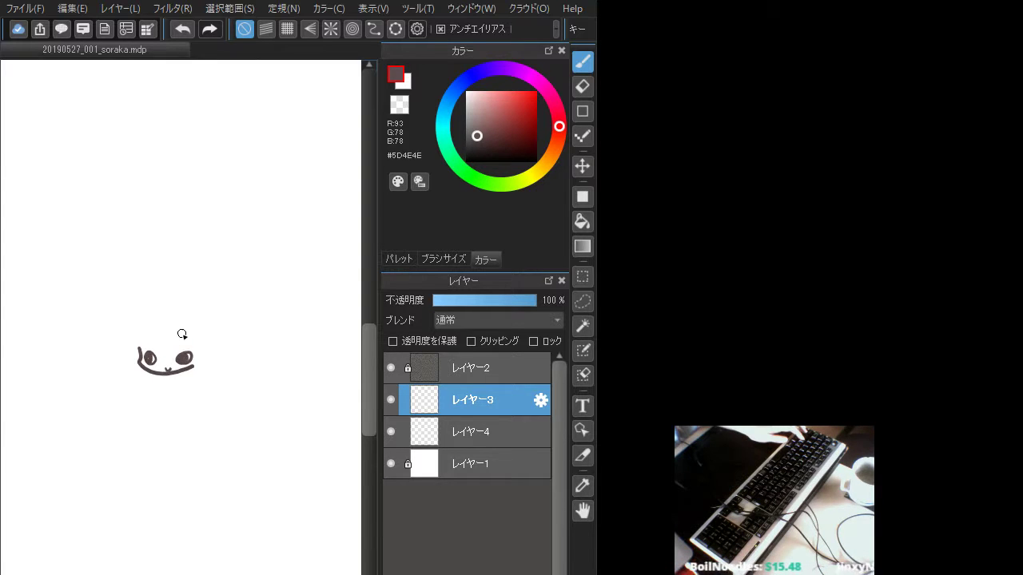
key(ctrl+z)
key(ctrl+z)
key(ctrl+z)
key(ctrl+z)
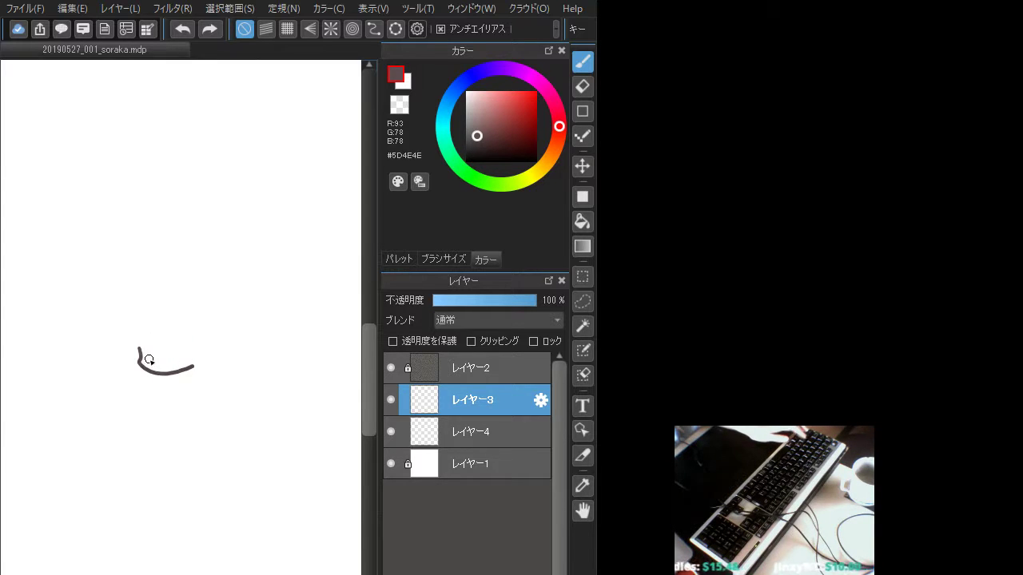
Try a full head with filled eyes, jagged fringe, side hair and a pointed horn, and undo back to the jaw line
drag(148, 354, 148, 360)
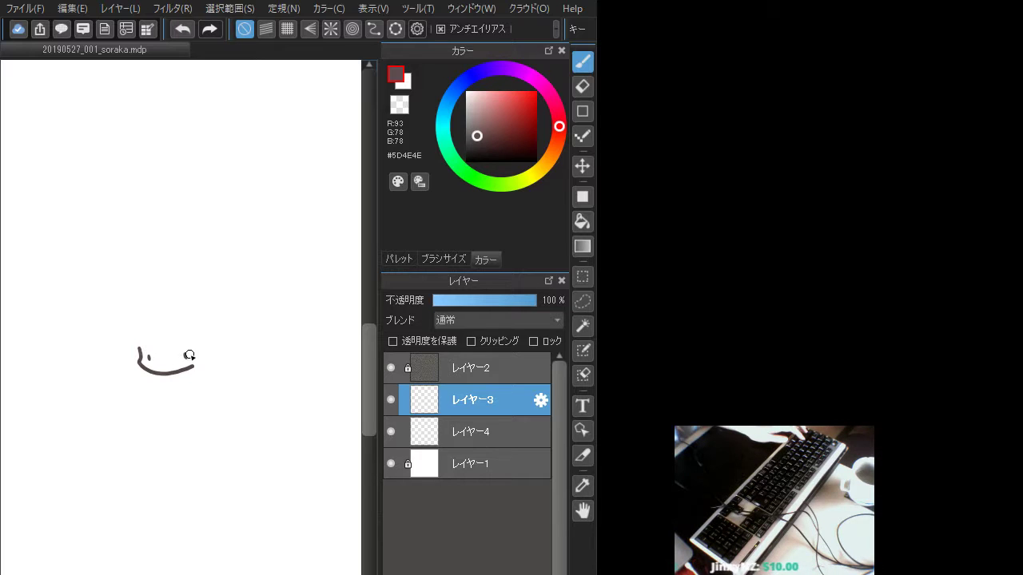
key(ctrl+z)
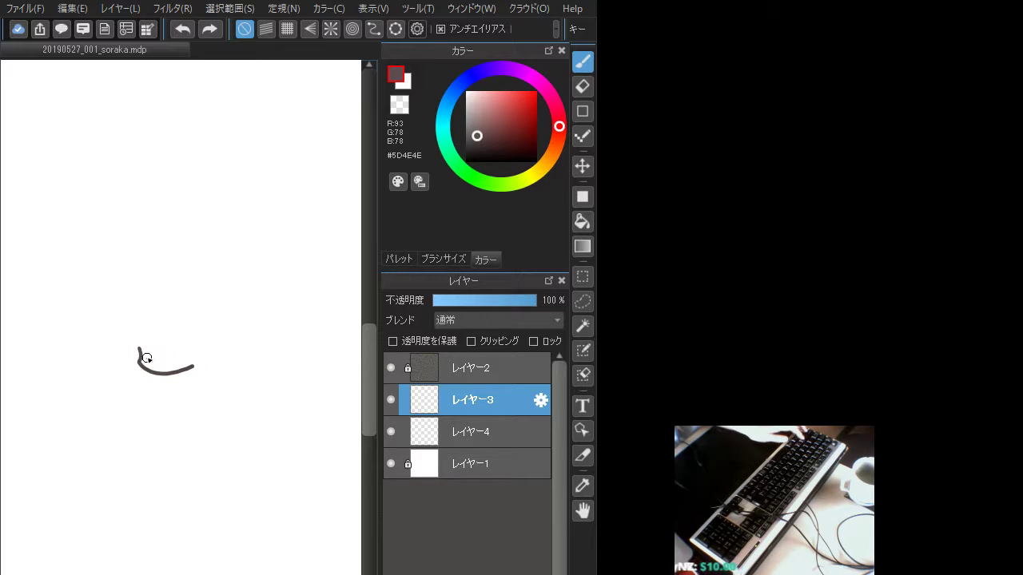
mouse_move(145, 358)
mouse_down()
mouse_move(193, 351)
mouse_move(161, 371)
mouse_up()
key(ctrl+z)
mouse_move(132, 322)
mouse_down()
mouse_move(139, 362)
mouse_move(150, 329)
mouse_move(168, 353)
mouse_move(182, 332)
mouse_move(193, 349)
mouse_move(194, 339)
mouse_move(181, 380)
mouse_move(216, 371)
mouse_up()
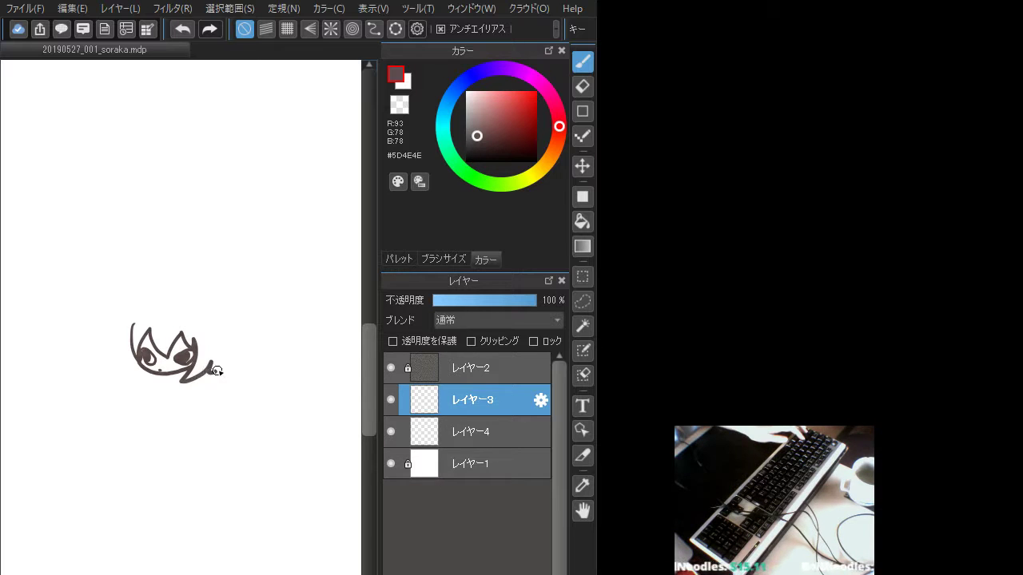
mouse_move(134, 354)
mouse_down()
mouse_move(126, 331)
mouse_move(119, 375)
mouse_move(145, 373)
mouse_up()
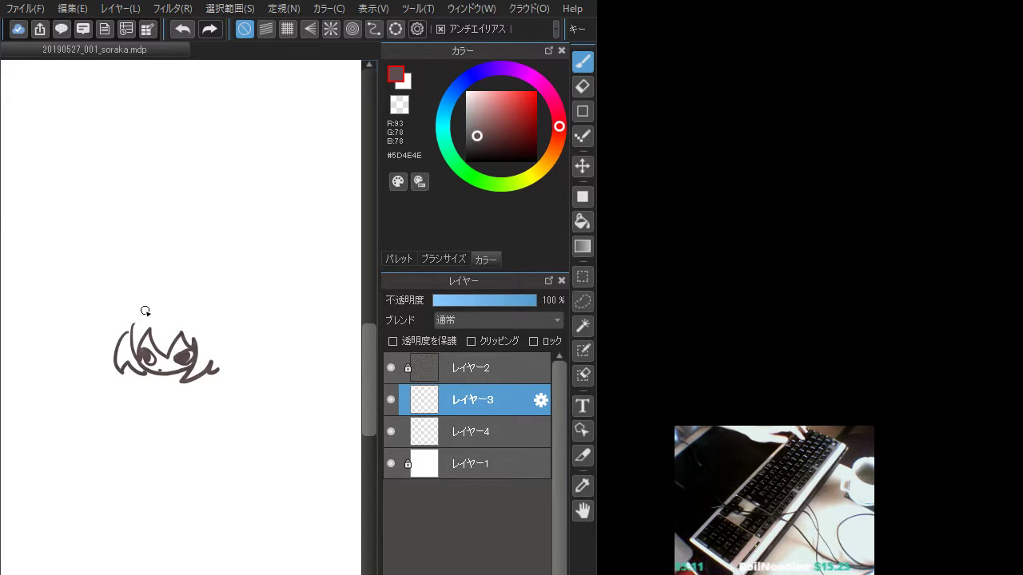
mouse_move(145, 311)
mouse_down()
mouse_move(165, 296)
mouse_move(155, 315)
mouse_move(209, 299)
mouse_move(223, 352)
mouse_up()
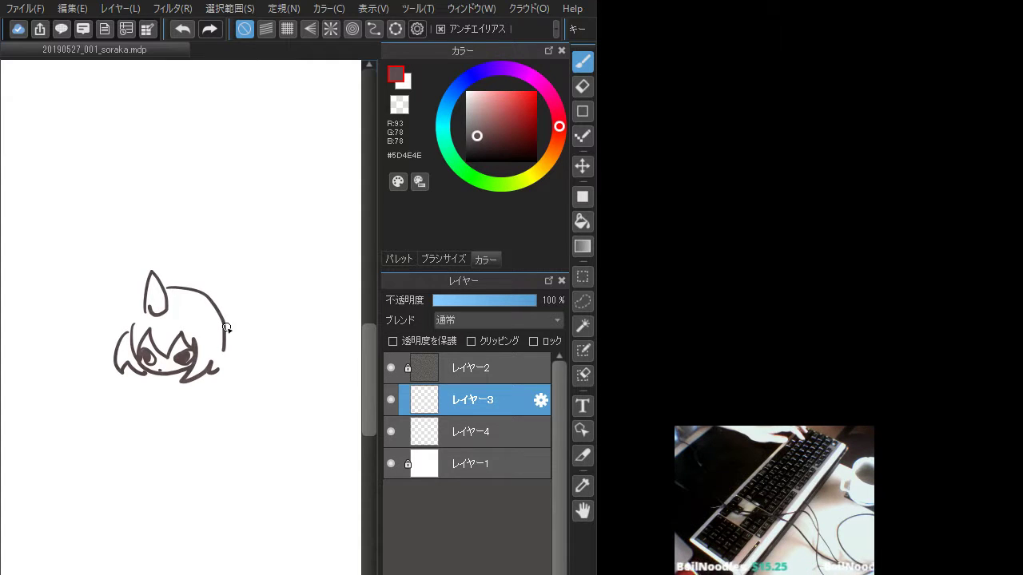
key(ctrl+z)
key(ctrl+z)
key(ctrl+z)
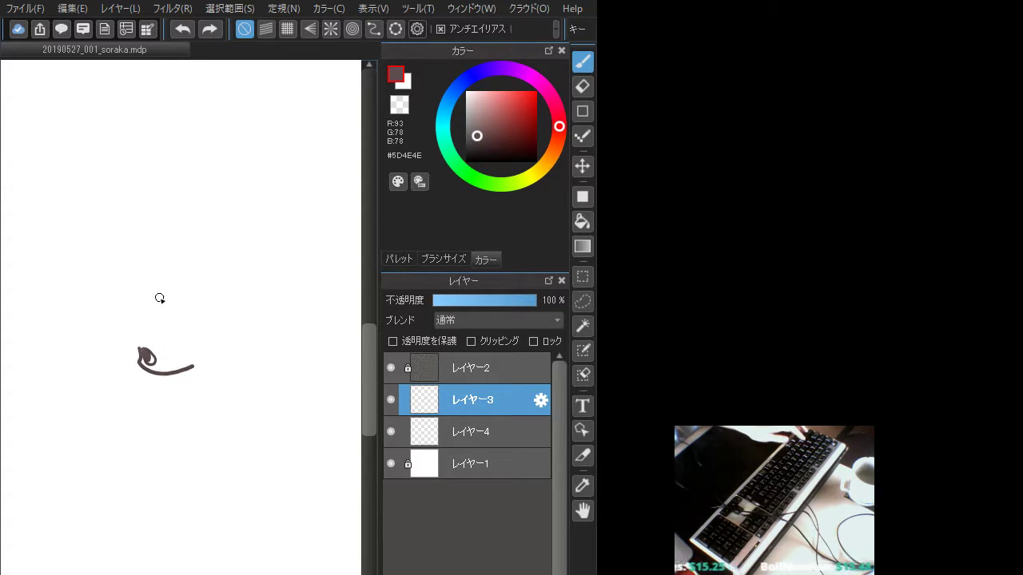
key(ctrl+z)
Draw two small, widely spaced upright oval eyes above the jaw line, undoing the extra marks
drag(149, 356, 185, 360)
key(ctrl+z)
key(ctrl+z)
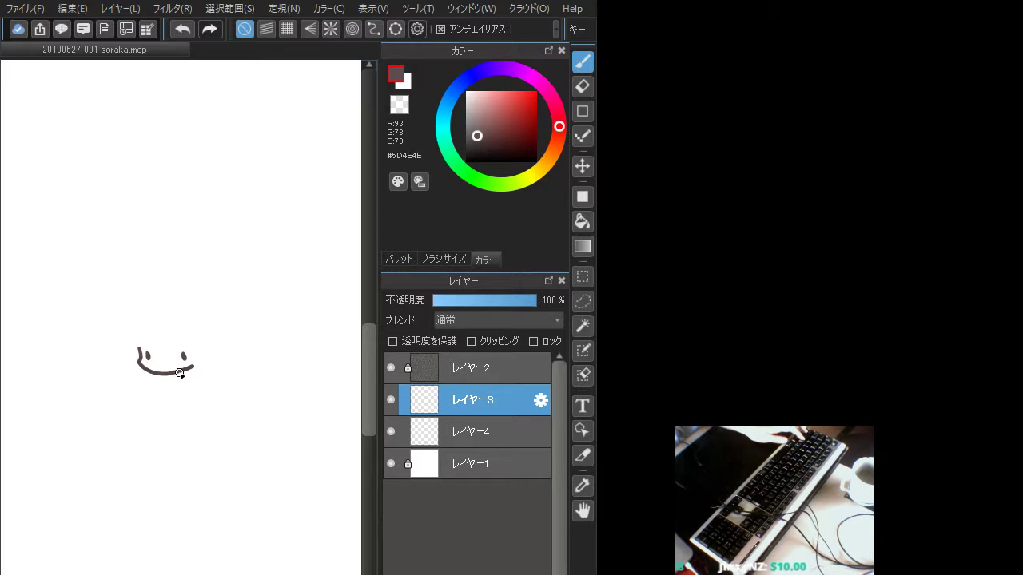
key(ctrl+z)
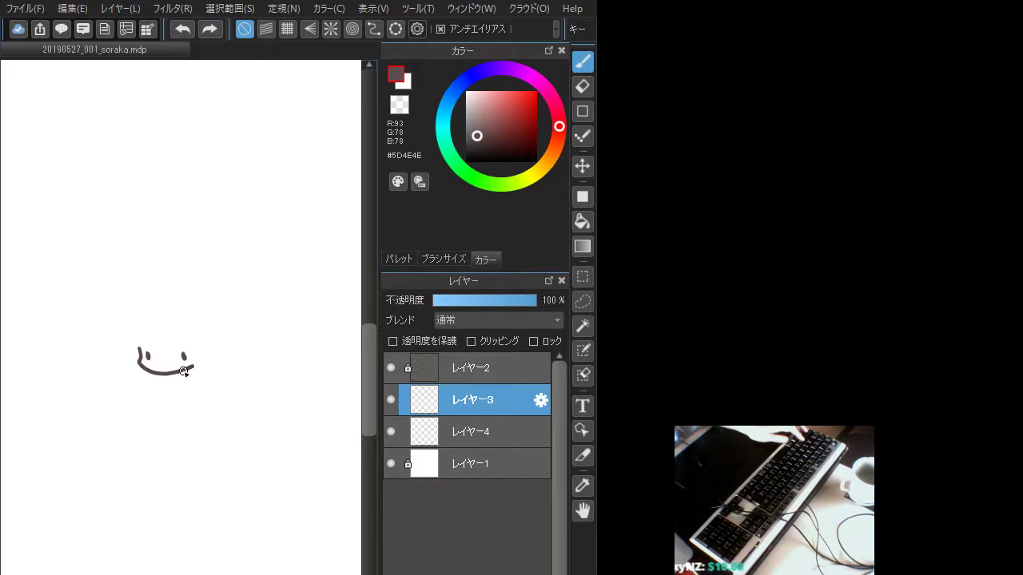
Try several small mouth shapes between the eyes just above the jaw line, undoing each one
mouse_move(161, 370)
mouse_down()
mouse_move(203, 346)
mouse_move(163, 370)
mouse_move(183, 357)
mouse_move(140, 345)
mouse_move(175, 368)
mouse_up()
key(ctrl+z)
key(ctrl+z)
key(ctrl+z)
key(ctrl+z)
key(ctrl+z)
key(ctrl+z)
key(ctrl+z)
key(ctrl+z)
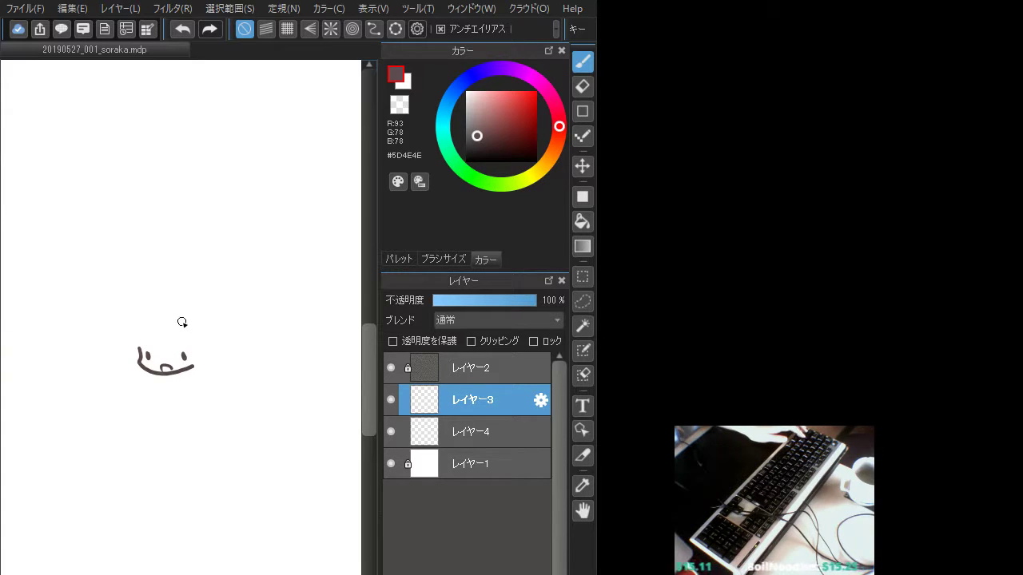
key(ctrl+z)
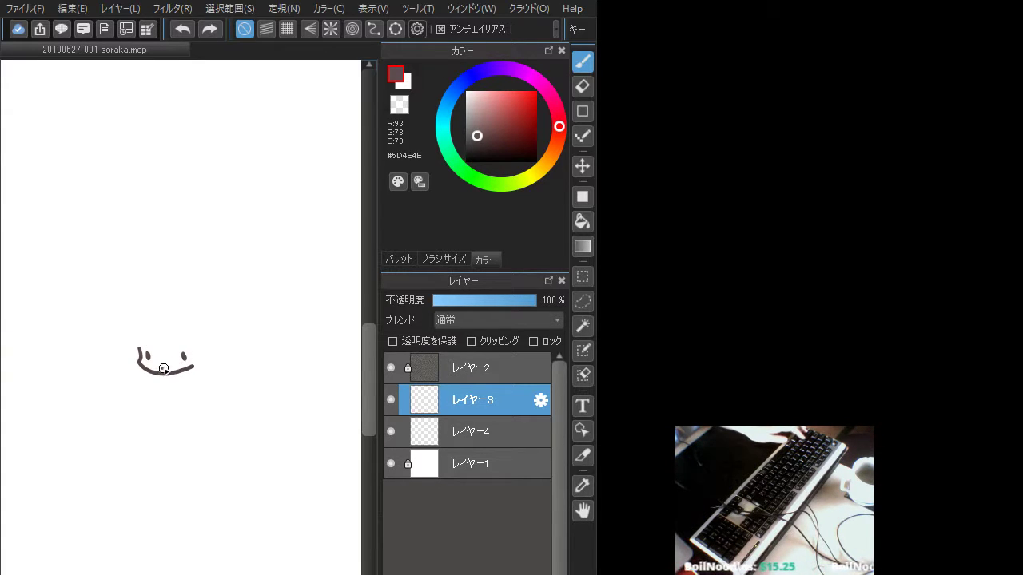
Redraw the right eye and try flat and curved mouths just above the jaw line, undoing the mouths
drag(159, 369, 168, 369)
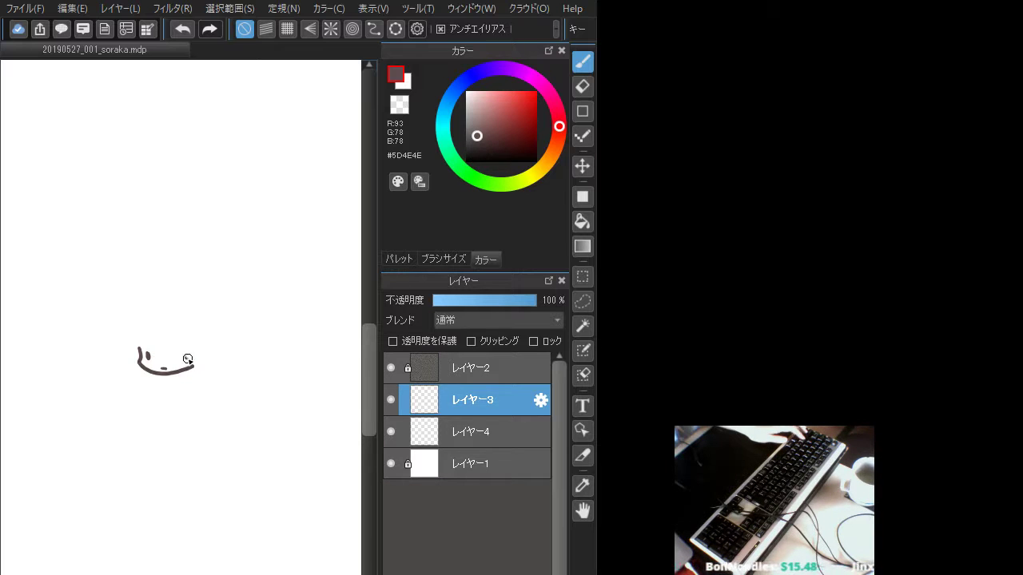
key(ctrl+z)
drag(183, 355, 188, 357)
key(ctrl+z)
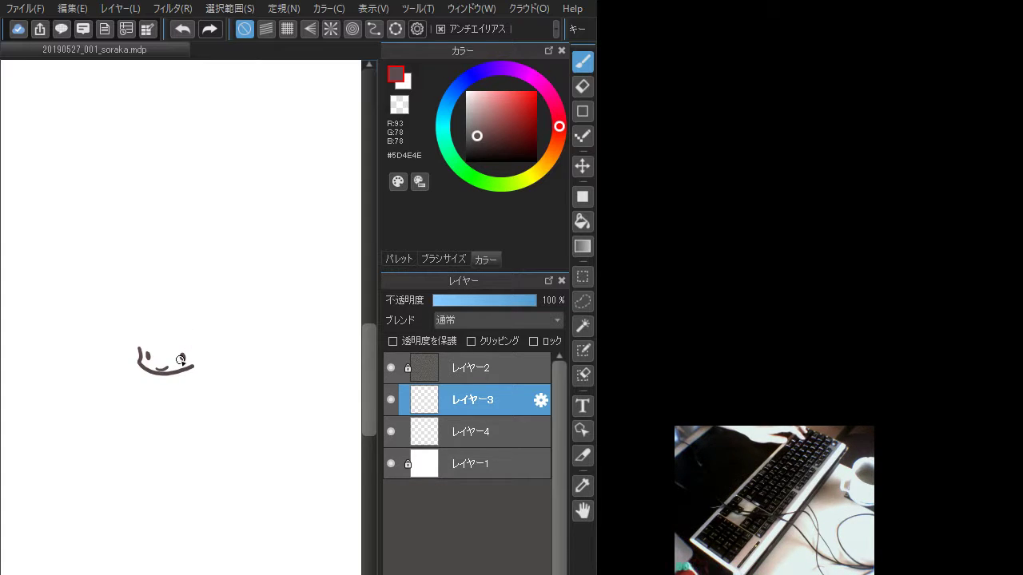
key(ctrl+z)
Draw a small open mouth and frame the face with a rounded fringe, a pointed horn and rough right side hair, undoing extra strokes
mouse_move(160, 371)
mouse_down()
mouse_move(144, 309)
mouse_move(162, 326)
mouse_move(157, 340)
mouse_move(157, 316)
mouse_move(160, 336)
mouse_move(140, 349)
mouse_move(203, 341)
mouse_move(208, 352)
mouse_move(197, 355)
mouse_move(208, 366)
mouse_up()
key(ctrl+z)
key(ctrl+z)
key(ctrl+z)
key(ctrl+z)
key(ctrl+z)
key(ctrl+z)
key(ctrl+z)
key(ctrl+z)
key(ctrl+z)
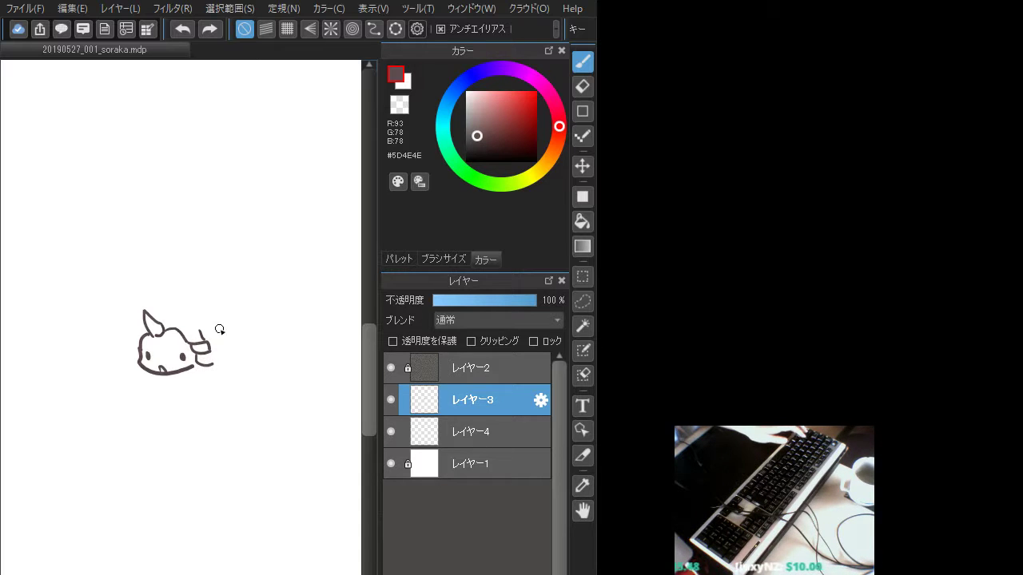
Complete the blocky banded lock beside the right cheek and add a similar lock beside the left cheek
mouse_move(187, 349)
mouse_down()
mouse_move(206, 355)
mouse_move(204, 367)
mouse_move(210, 354)
mouse_move(203, 367)
mouse_move(211, 372)
mouse_up()
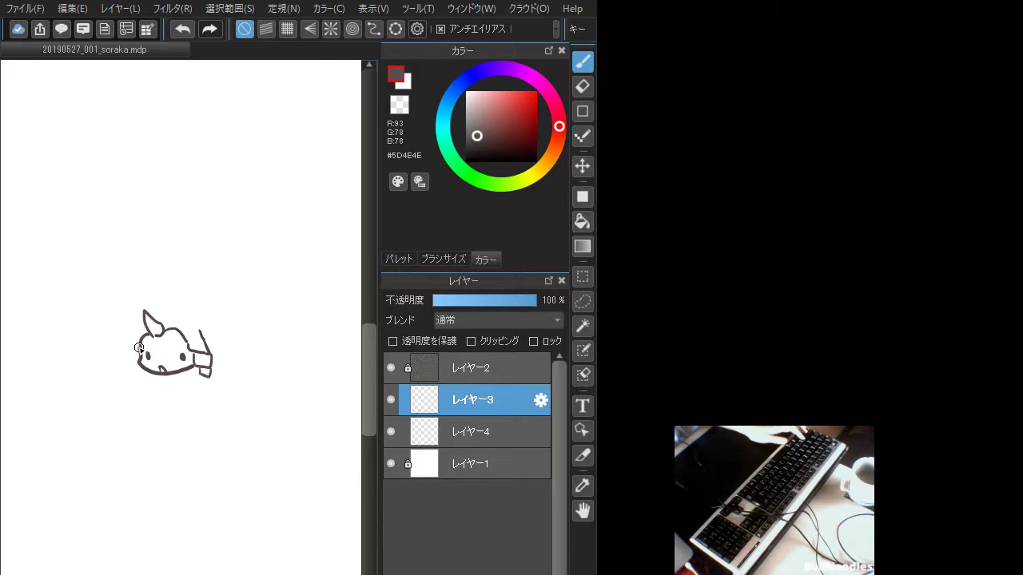
mouse_move(138, 347)
mouse_down()
mouse_move(133, 367)
mouse_move(143, 380)
mouse_up()
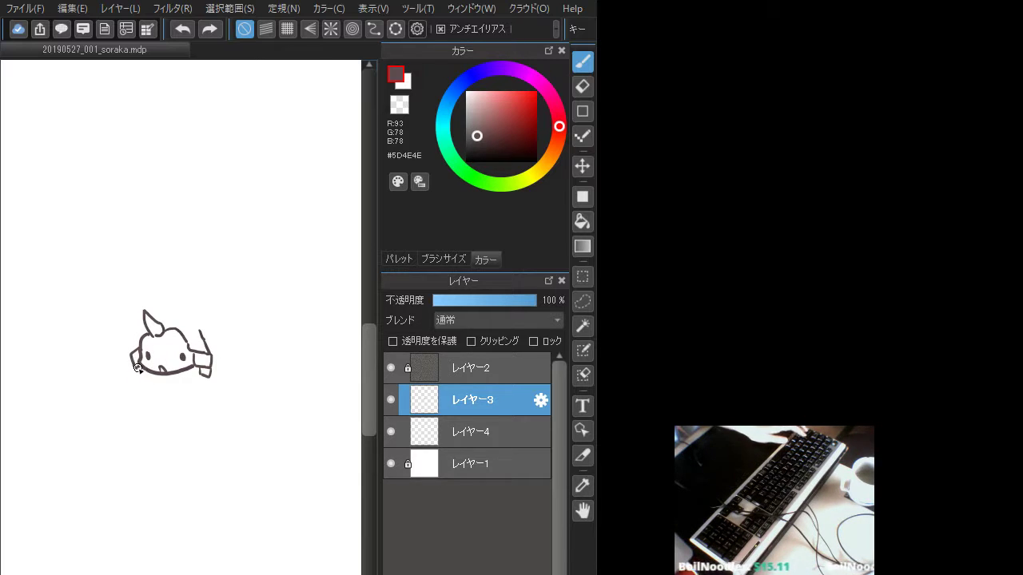
mouse_move(137, 370)
mouse_down()
mouse_move(159, 353)
mouse_move(148, 332)
mouse_move(143, 381)
mouse_move(154, 357)
mouse_move(144, 336)
mouse_move(144, 381)
mouse_up()
key(ctrl+z)
key(ctrl+z)
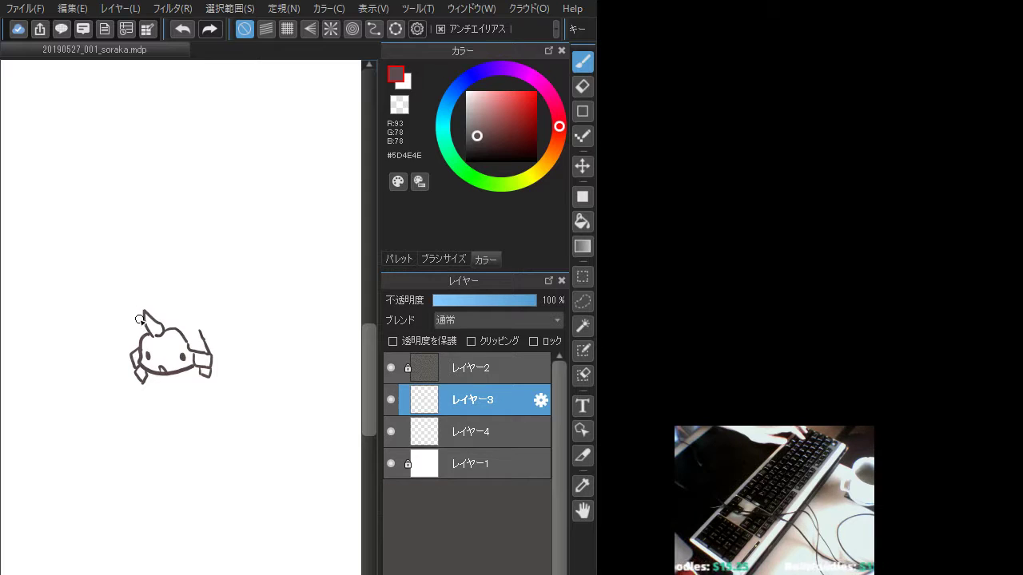
Draw the left contour of the head up behind the horn and a pointed ear on the right, undoing rejected strokes
mouse_move(144, 318)
mouse_down()
mouse_move(135, 348)
mouse_move(135, 331)
mouse_move(136, 347)
mouse_move(175, 300)
mouse_move(190, 302)
mouse_move(158, 306)
mouse_move(206, 318)
mouse_move(161, 302)
mouse_move(138, 347)
mouse_up()
key(ctrl+z)
key(ctrl+z)
key(ctrl+z)
key(ctrl+z)
key(ctrl+z)
key(ctrl+z)
mouse_move(150, 311)
mouse_down()
mouse_move(192, 302)
mouse_move(214, 327)
mouse_up()
key(ctrl+z)
mouse_move(148, 312)
mouse_down()
mouse_move(171, 301)
mouse_move(209, 318)
mouse_move(216, 347)
mouse_move(213, 316)
mouse_move(209, 353)
mouse_up()
key(ctrl+z)
key(ctrl+z)
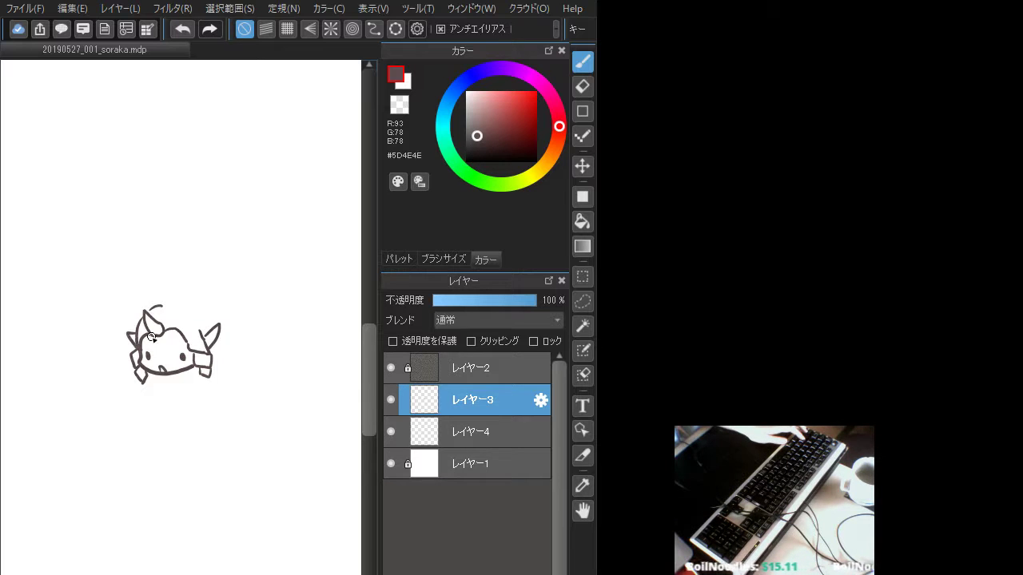
Undo the spiky ear strokes on the left of the head and redraw the right ear taller
key(ctrl+z)
drag(132, 340, 138, 348)
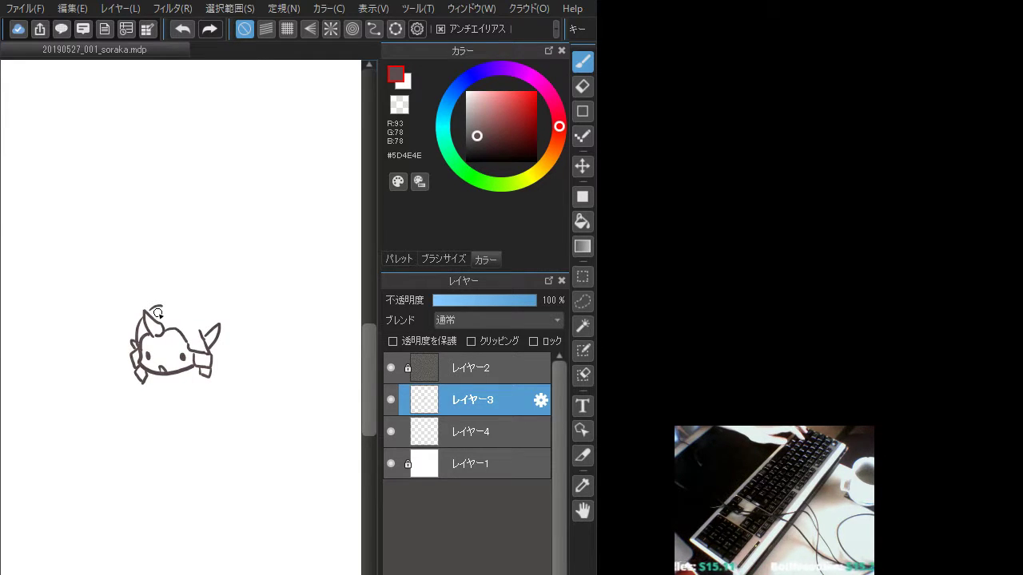
key(ctrl+z)
key(ctrl+z)
mouse_move(205, 336)
mouse_down()
mouse_move(216, 321)
mouse_move(208, 350)
mouse_move(220, 316)
mouse_move(207, 348)
mouse_up()
key(ctrl+z)
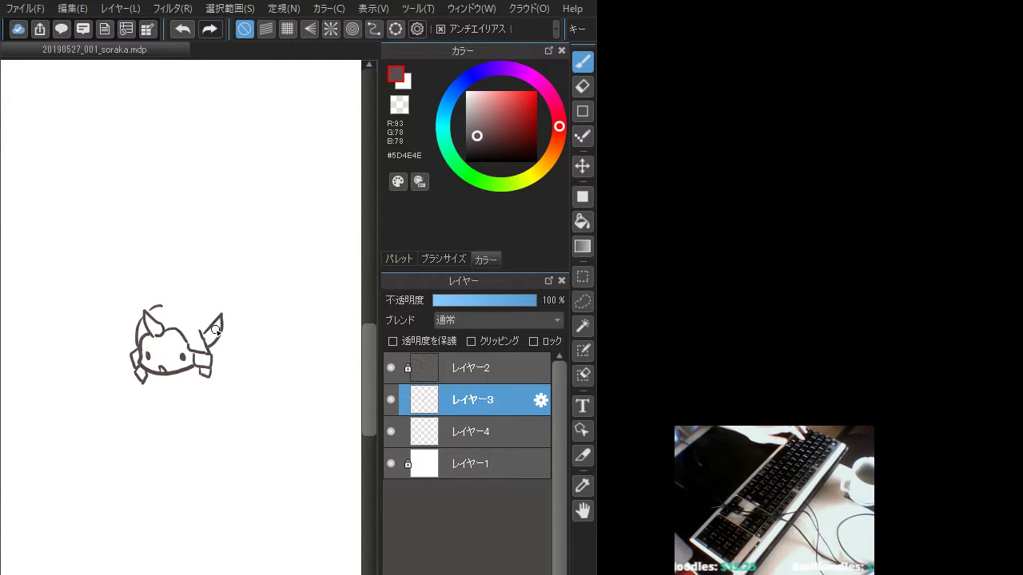
Draw the rounded top of the head between horn and ear, plus a short hair curve behind the right ear
mouse_move(163, 303)
mouse_down()
mouse_move(223, 317)
mouse_move(164, 304)
mouse_move(191, 303)
mouse_move(212, 314)
mouse_move(166, 303)
mouse_move(219, 332)
mouse_up()
key(ctrl+z)
key(ctrl+z)
key(ctrl+z)
key(ctrl+z)
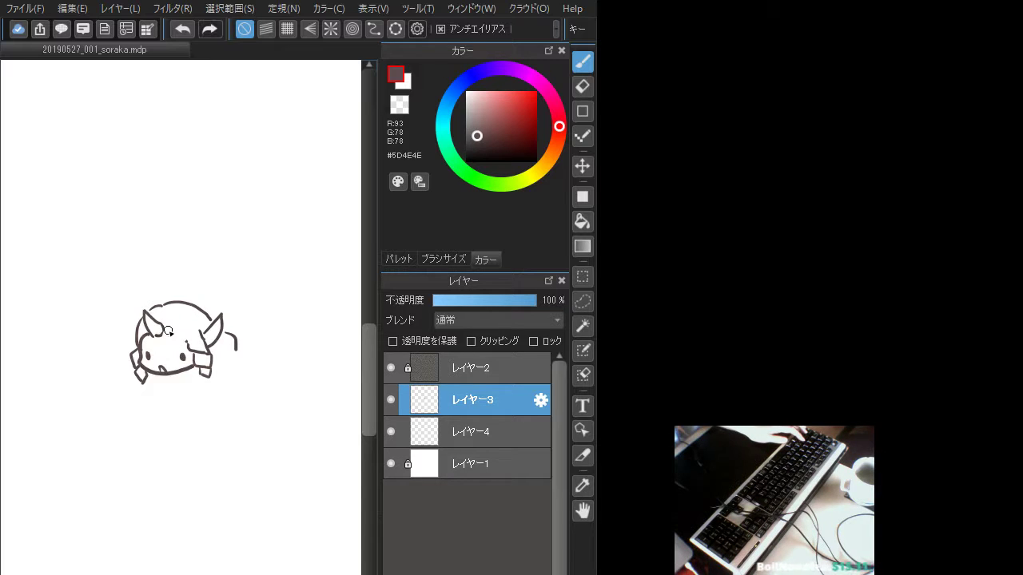
Redraw the fringe with small jagged tufts and add an inner line to the right ear, undoing extra strokes
drag(180, 334, 187, 343)
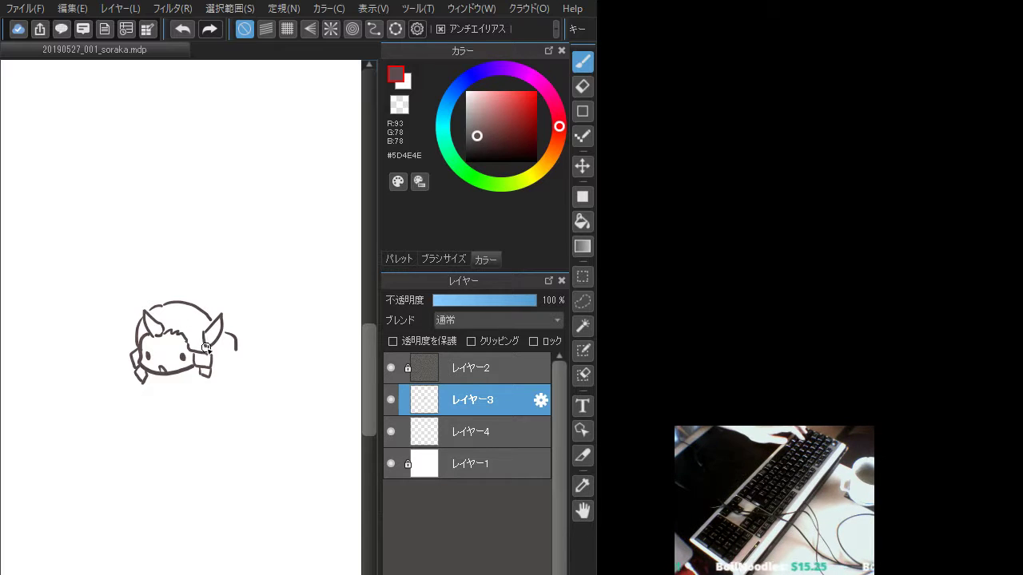
mouse_move(205, 331)
mouse_down()
mouse_move(210, 347)
mouse_move(222, 323)
mouse_up()
key(ctrl+z)
key(ctrl+z)
key(ctrl+z)
key(ctrl+z)
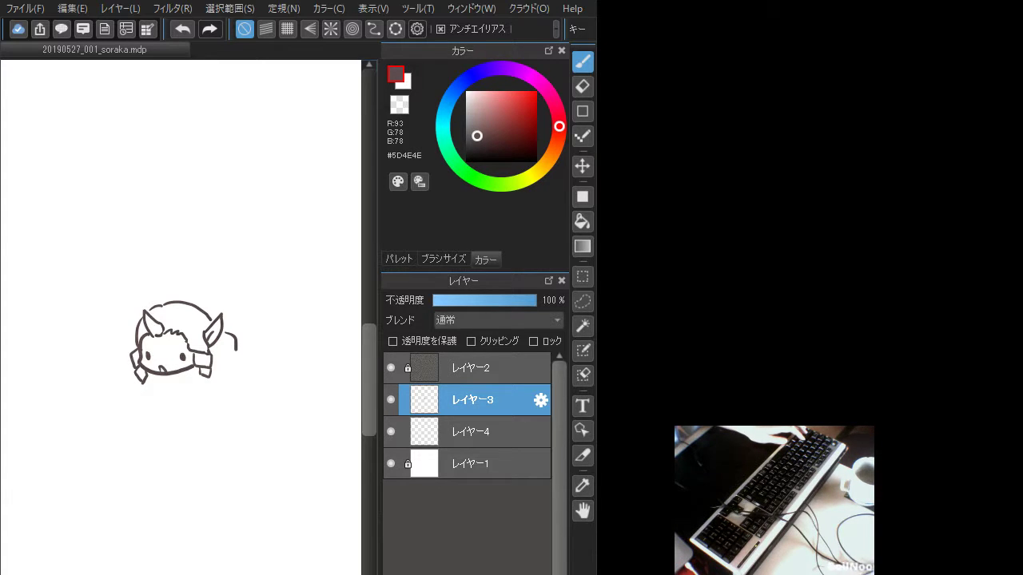
Draw a pointed collar with a round gem under the chin, undoing the trial strap strokes beside it
mouse_move(163, 378)
mouse_down()
mouse_move(178, 385)
mouse_move(157, 384)
mouse_up()
key(ctrl+z)
key(ctrl+z)
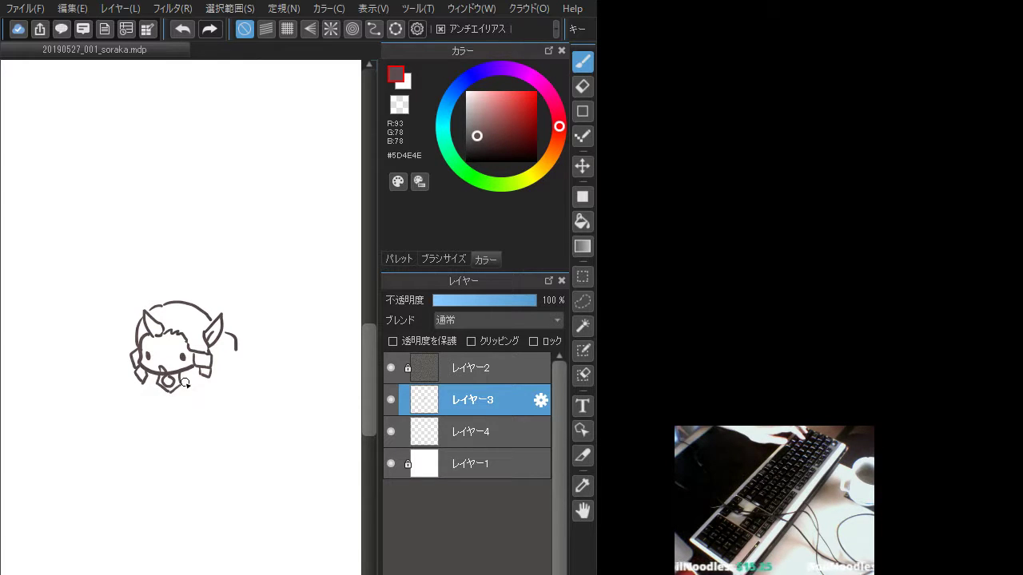
key(ctrl+z)
mouse_move(180, 386)
mouse_down()
mouse_move(200, 366)
mouse_move(188, 359)
mouse_move(199, 377)
mouse_move(189, 393)
mouse_move(169, 391)
mouse_move(188, 379)
mouse_move(158, 382)
mouse_up()
key(ctrl+z)
key(ctrl+z)
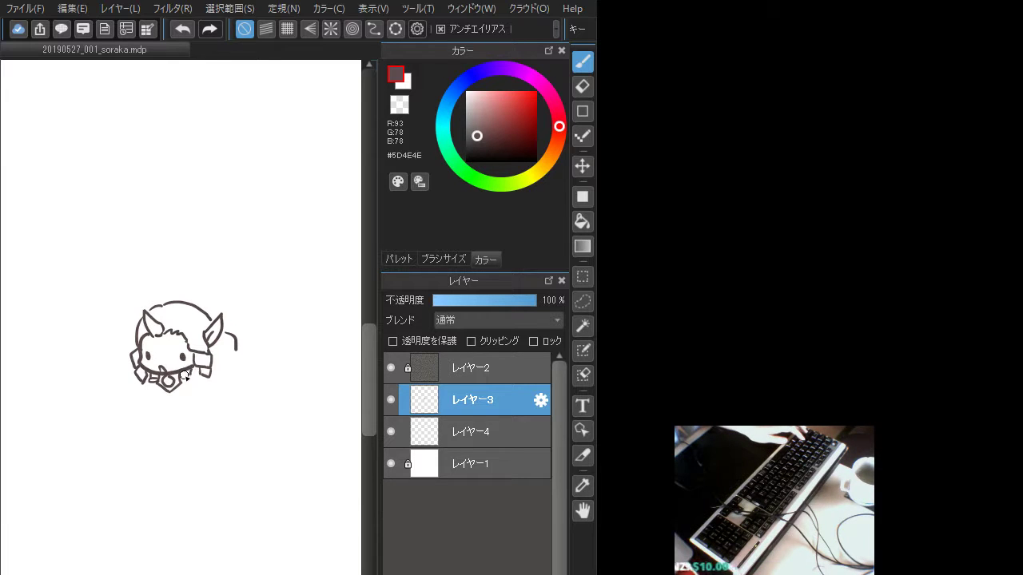
key(ctrl+z)
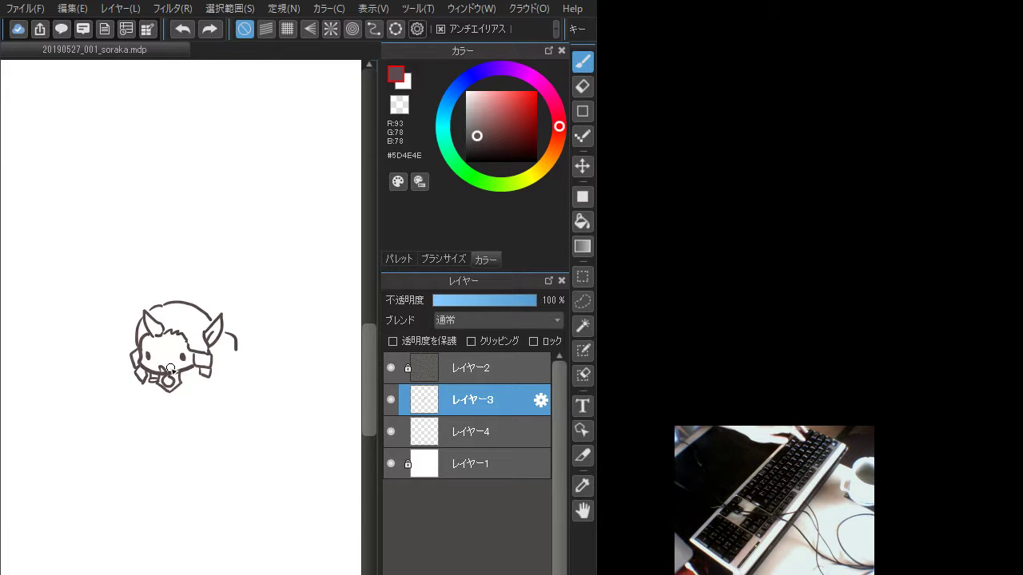
drag(184, 376, 206, 369)
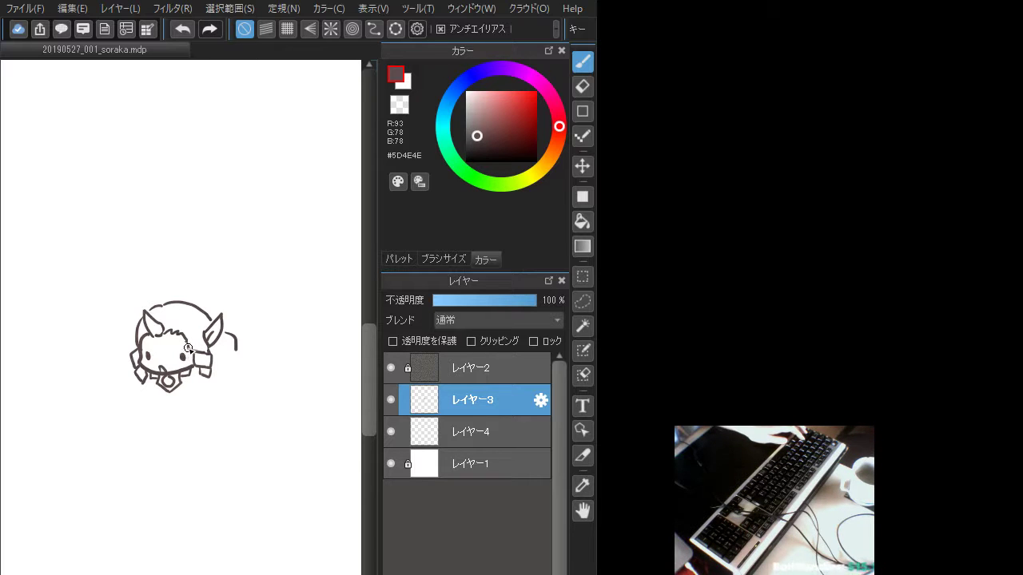
key(ctrl+z)
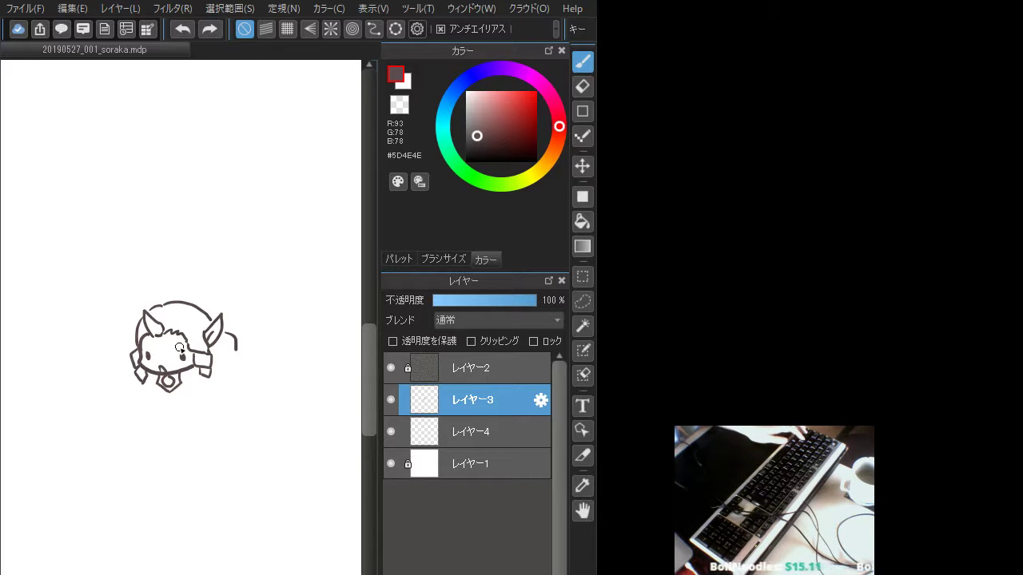
Add a short slanted eyebrow above the right eye and undo the stray mark on the face
drag(178, 348, 189, 342)
key(ctrl+z)
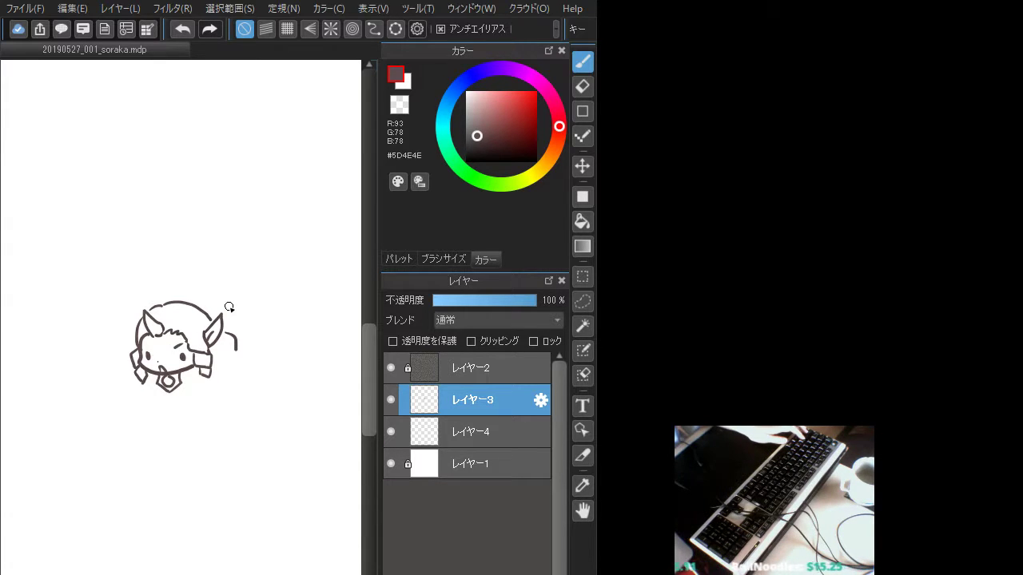
key(ctrl+z)
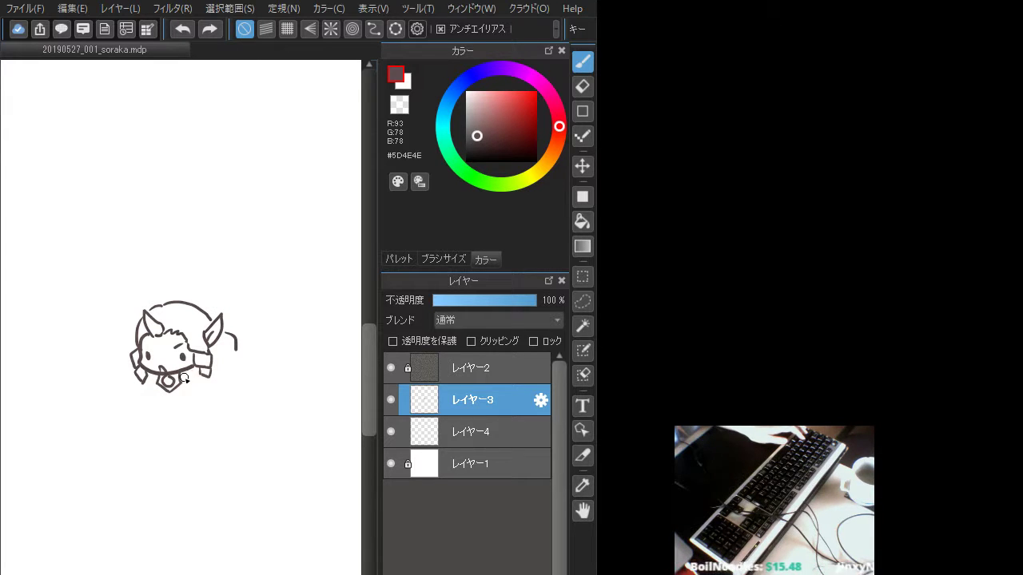
Draw the shoulder line and upper arm beneath the right side lock, undoing the rejected attempts
mouse_move(190, 381)
mouse_down()
mouse_move(230, 360)
mouse_move(228, 378)
mouse_move(233, 366)
mouse_move(205, 373)
mouse_up()
key(ctrl+z)
key(ctrl+z)
key(ctrl+z)
key(ctrl+z)
key(ctrl+z)
key(ctrl+z)
key(ctrl+z)
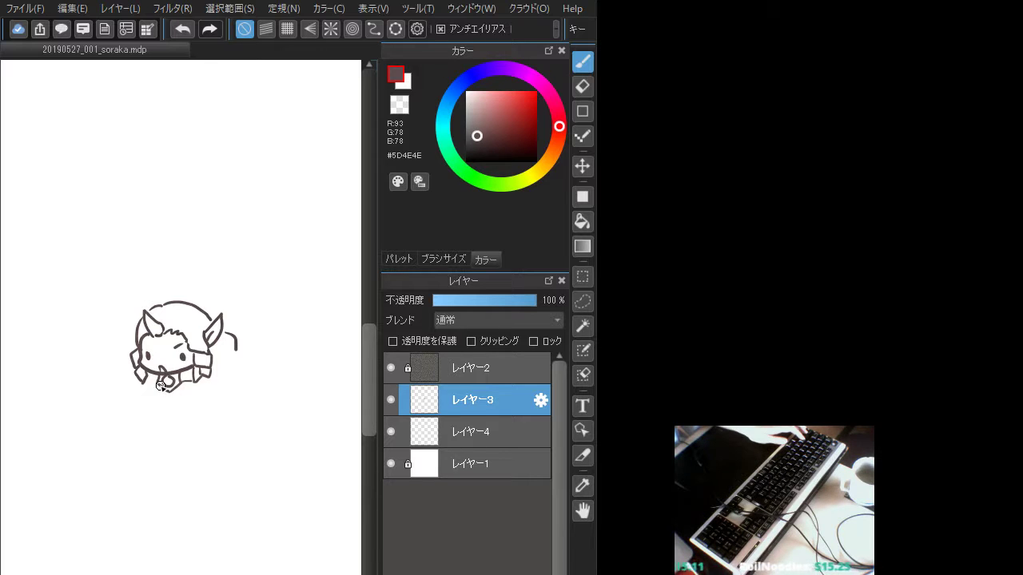
Sketch the short torso under the collar and a curved waist with a jagged skirt hem
mouse_move(160, 385)
mouse_down()
mouse_move(183, 396)
mouse_move(162, 389)
mouse_up()
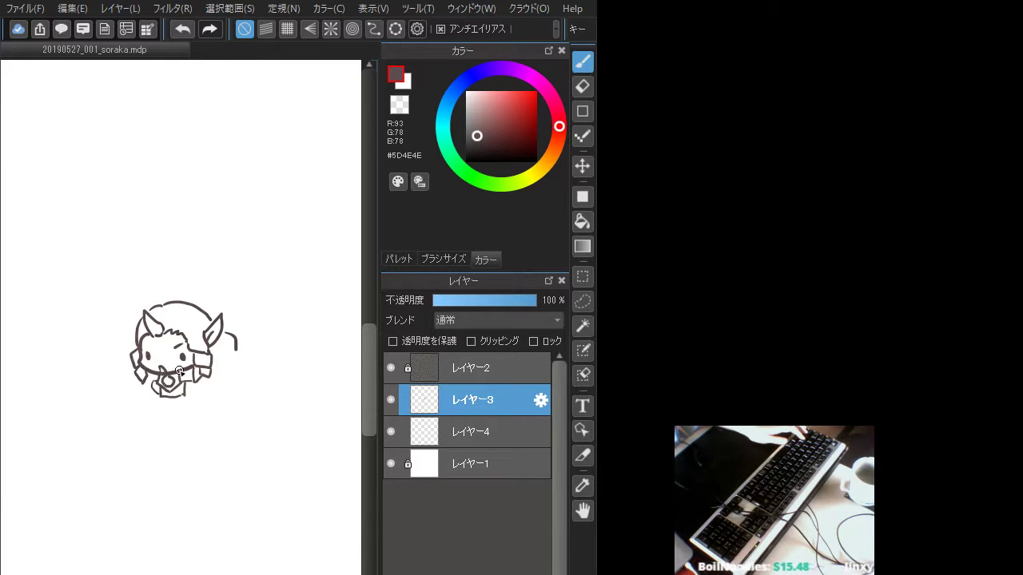
drag(159, 390, 164, 397)
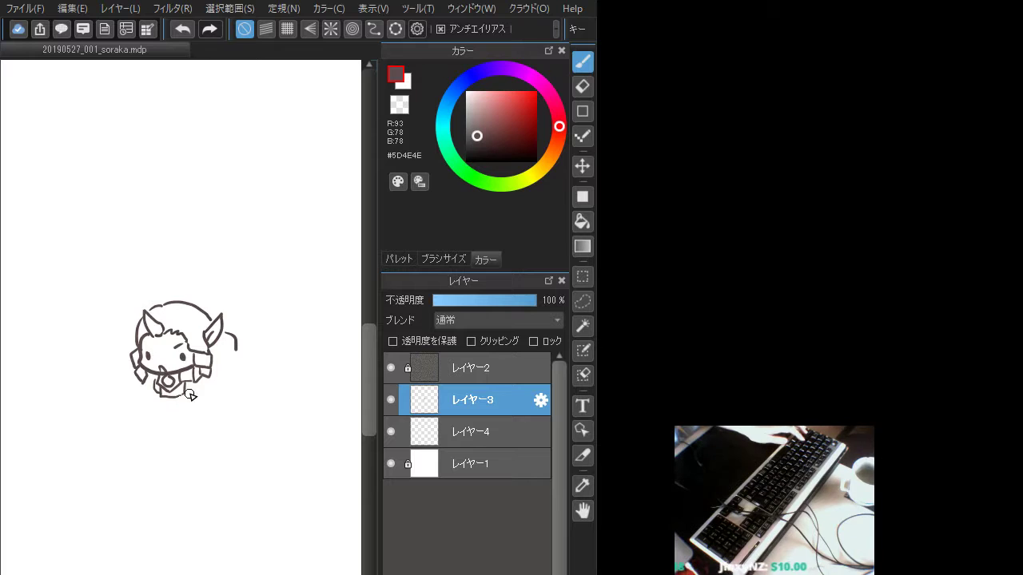
mouse_move(182, 395)
mouse_down()
mouse_move(171, 413)
mouse_move(193, 401)
mouse_up()
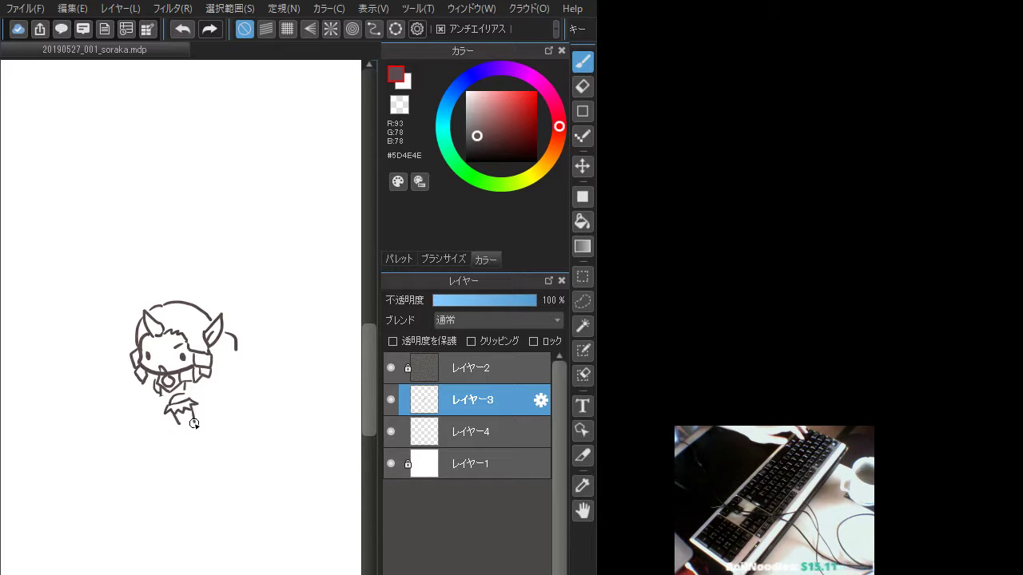
Draw a short tapered leg with crossing bands below the skirt, undoing the longer leg line
key(ctrl+z)
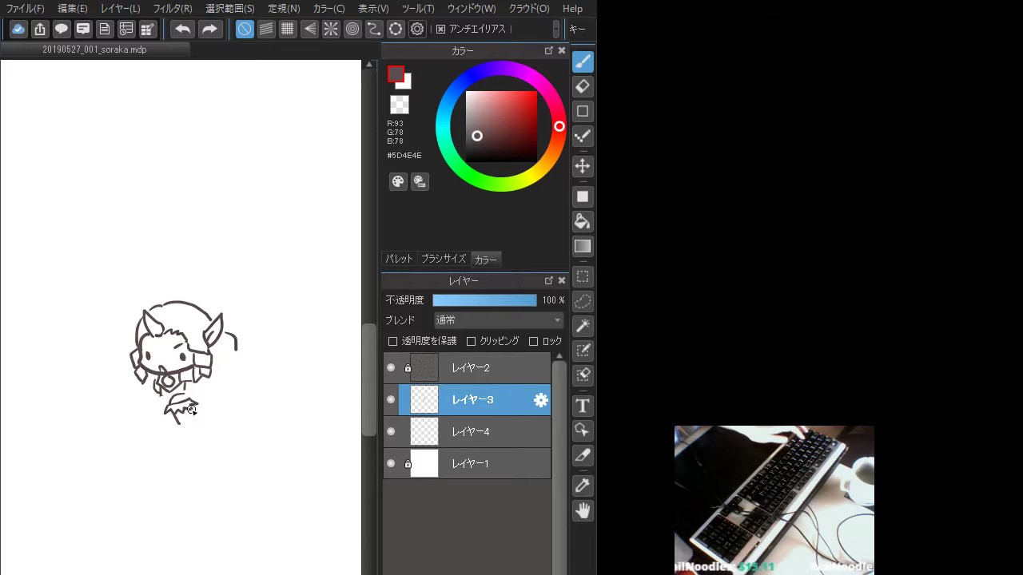
drag(191, 406, 194, 424)
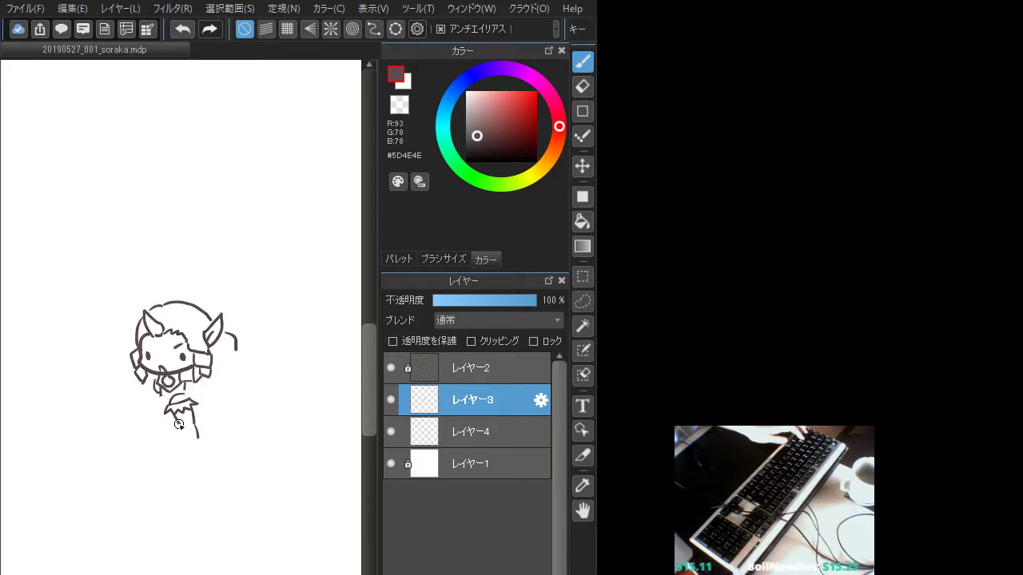
key(ctrl+z)
key(ctrl+z)
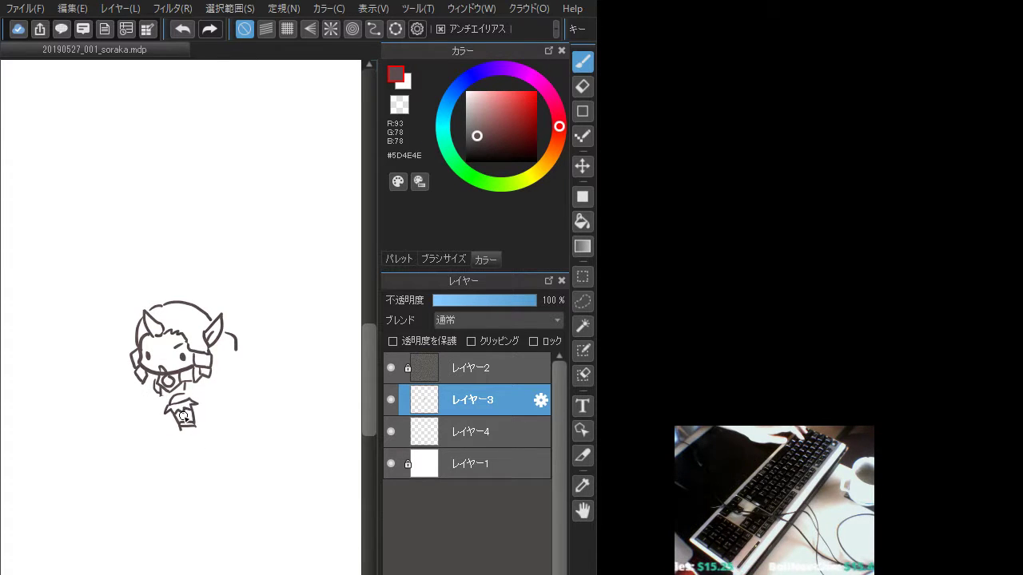
key(ctrl+z)
drag(175, 417, 178, 427)
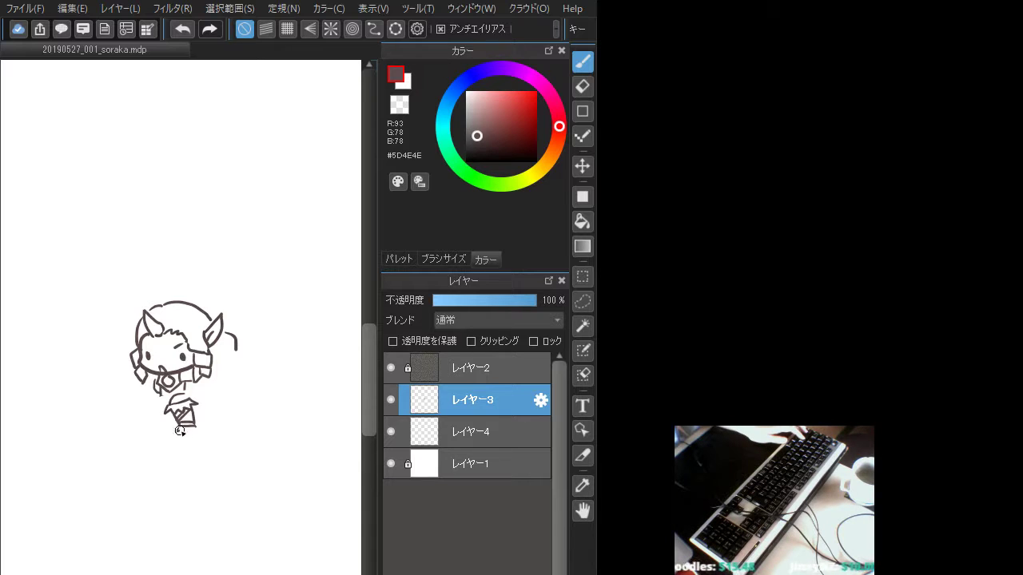
Draw a small blocky foot under the leg and a rounded curve beside the hip
mouse_move(180, 431)
mouse_down()
mouse_move(174, 443)
mouse_move(196, 441)
mouse_up()
key(ctrl+z)
key(ctrl+z)
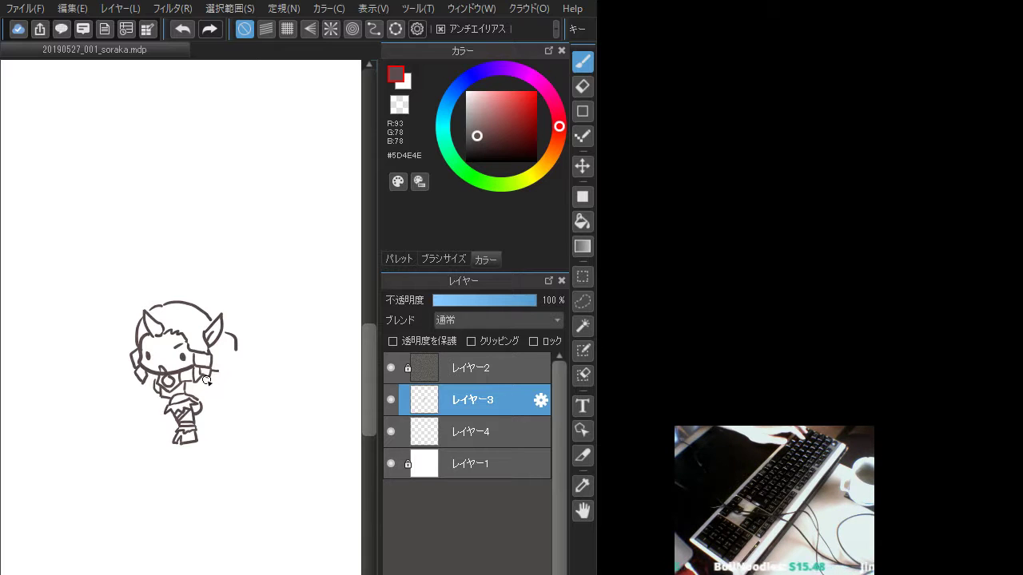
Draw the right arm stretched outward below the side lock, with a boxy cuff at the wrist
key(ctrl+z)
drag(205, 369, 216, 369)
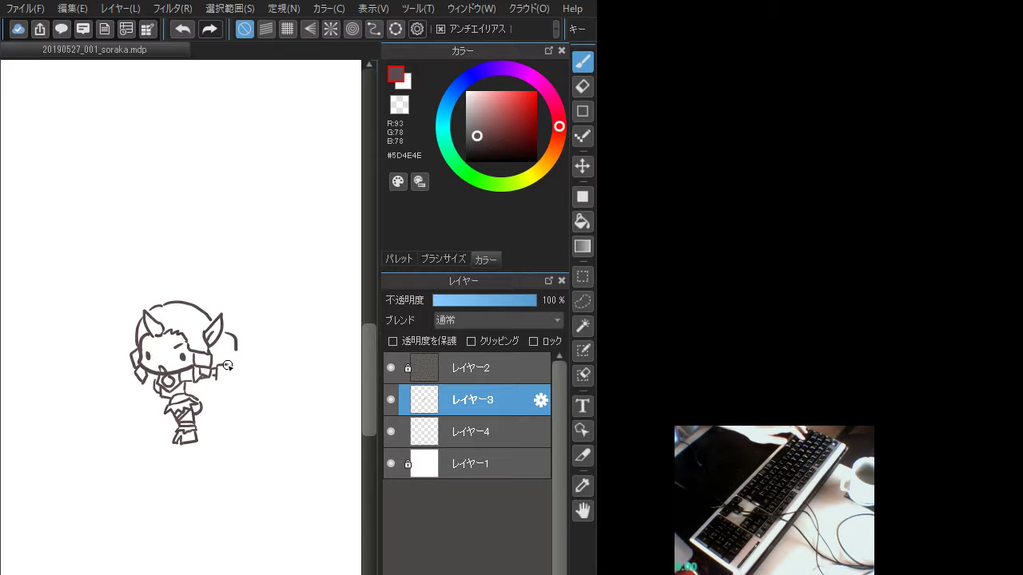
drag(229, 366, 227, 377)
key(ctrl+z)
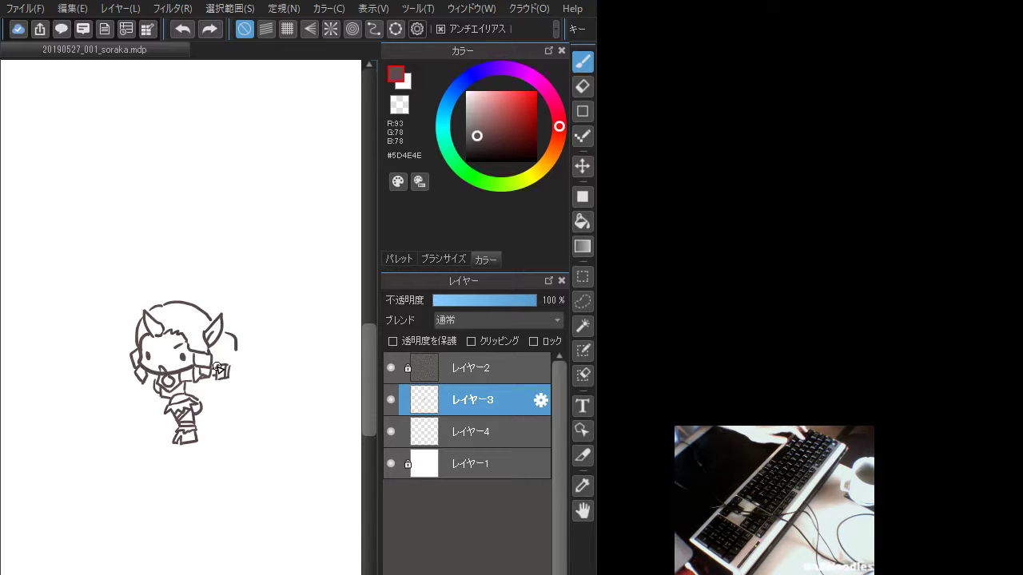
Rework the wrist cuff into a smaller block and add a small pointed hand, undoing the rejected strokes
drag(219, 379, 227, 377)
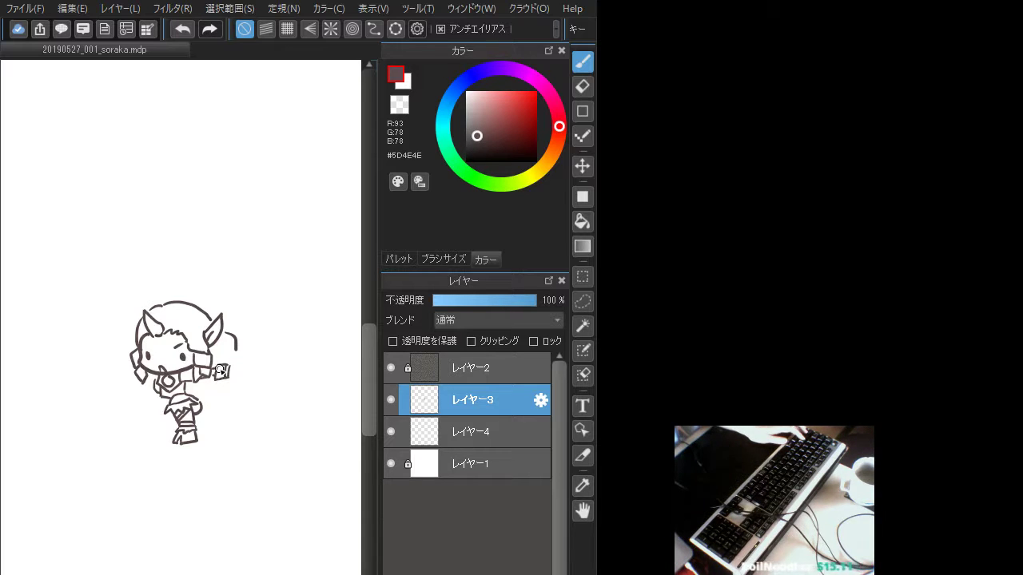
key(ctrl+z)
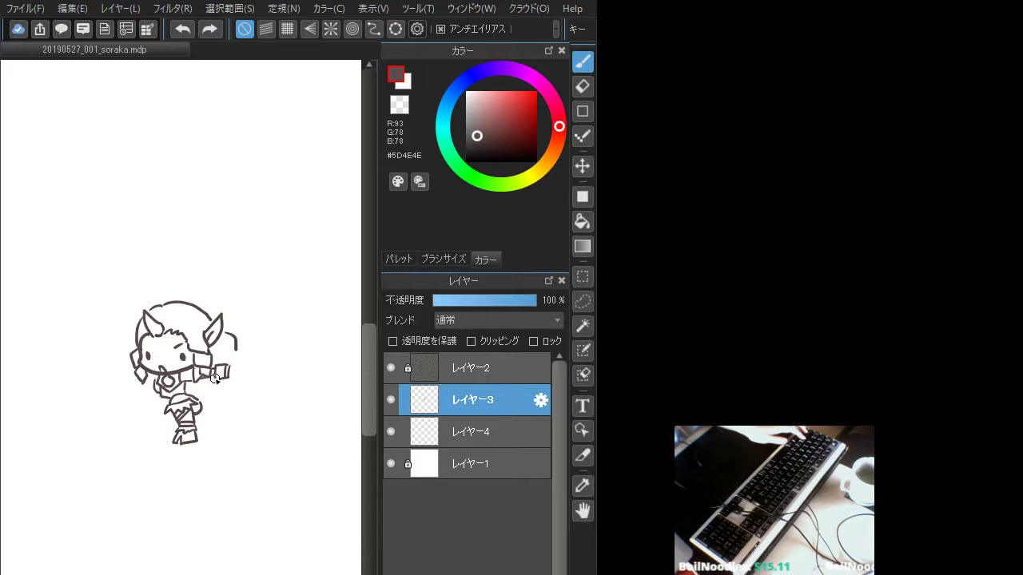
mouse_move(215, 379)
mouse_down()
mouse_move(231, 376)
mouse_move(223, 370)
mouse_move(219, 384)
mouse_up()
key(ctrl+z)
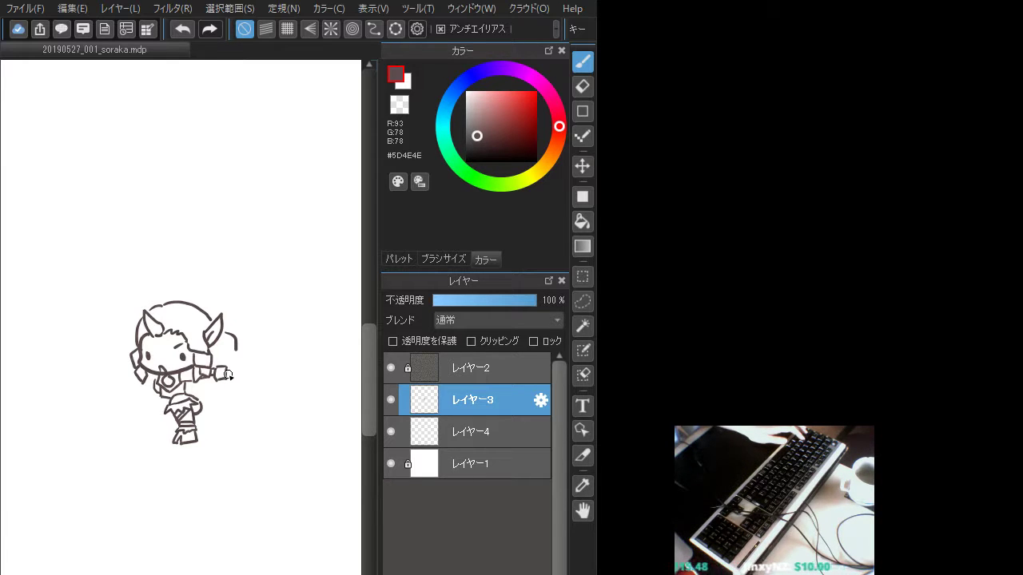
key(ctrl+z)
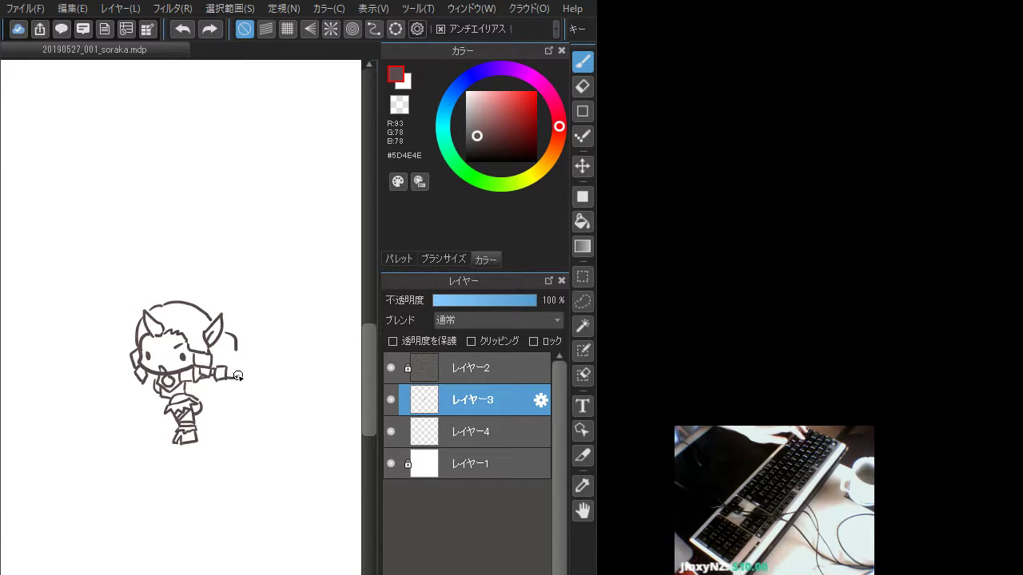
drag(227, 377, 233, 373)
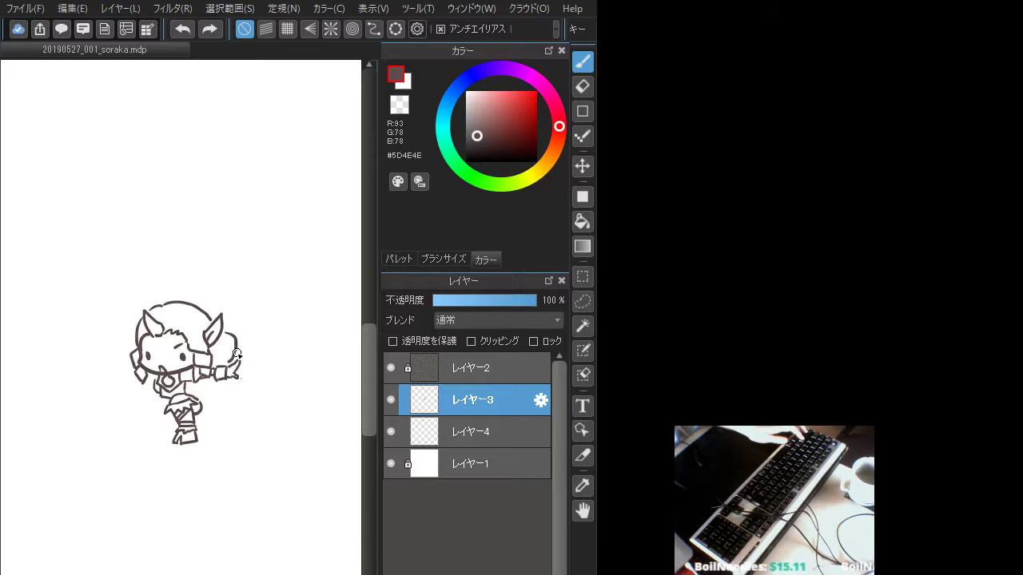
Draw a curved, pointed tuft flaring outward beyond the outstretched right hand, undoing the rejected strokes
mouse_move(236, 352)
mouse_down()
mouse_move(270, 332)
mouse_move(285, 356)
mouse_move(240, 367)
mouse_move(260, 330)
mouse_move(277, 345)
mouse_move(240, 367)
mouse_move(274, 344)
mouse_up()
key(ctrl+z)
key(ctrl+z)
key(ctrl+z)
key(ctrl+z)
drag(274, 344, 240, 372)
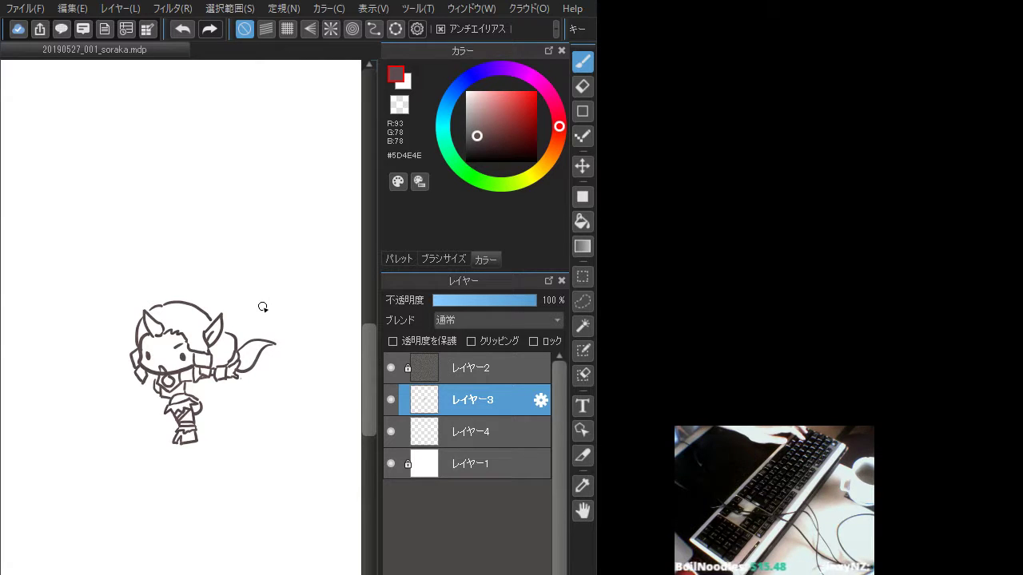
key(ctrl+z)
key(ctrl+z)
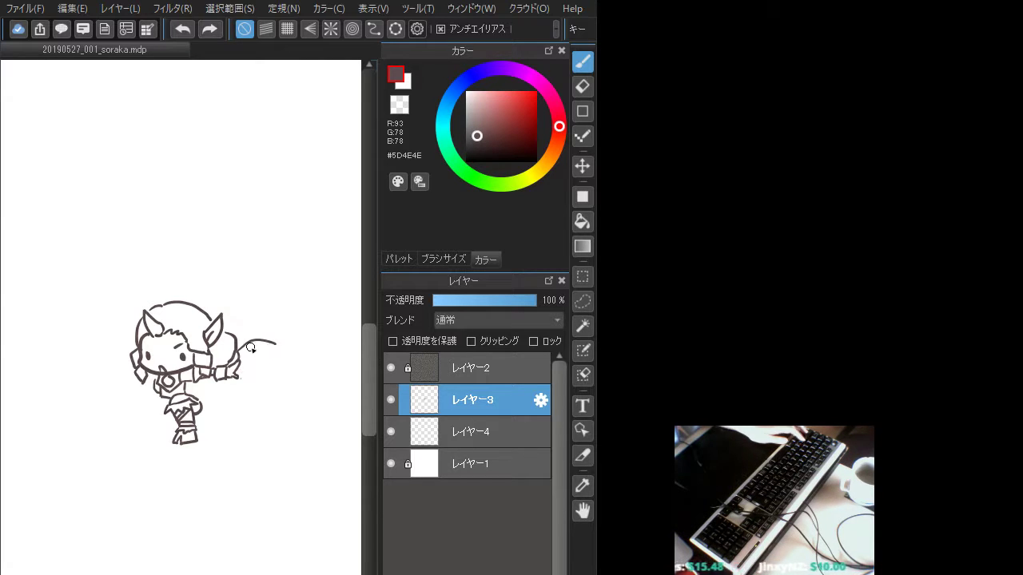
mouse_move(238, 351)
mouse_down()
mouse_move(261, 338)
mouse_move(243, 364)
mouse_up()
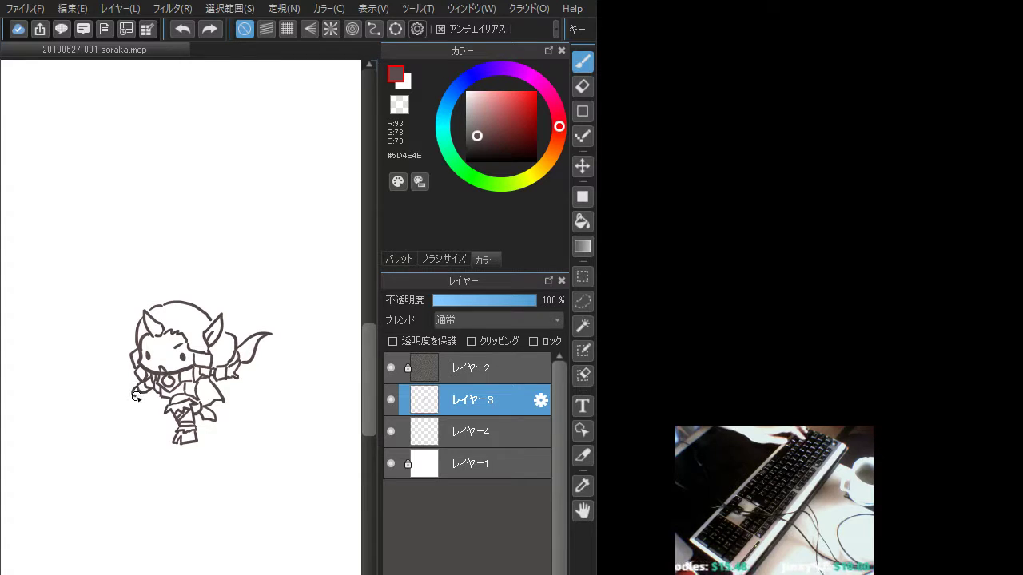
Draw a staff slanting down and outward from the other hand, ending in a hooked crescent head, undoing the rejected strokes
drag(137, 397, 104, 414)
key(ctrl+z)
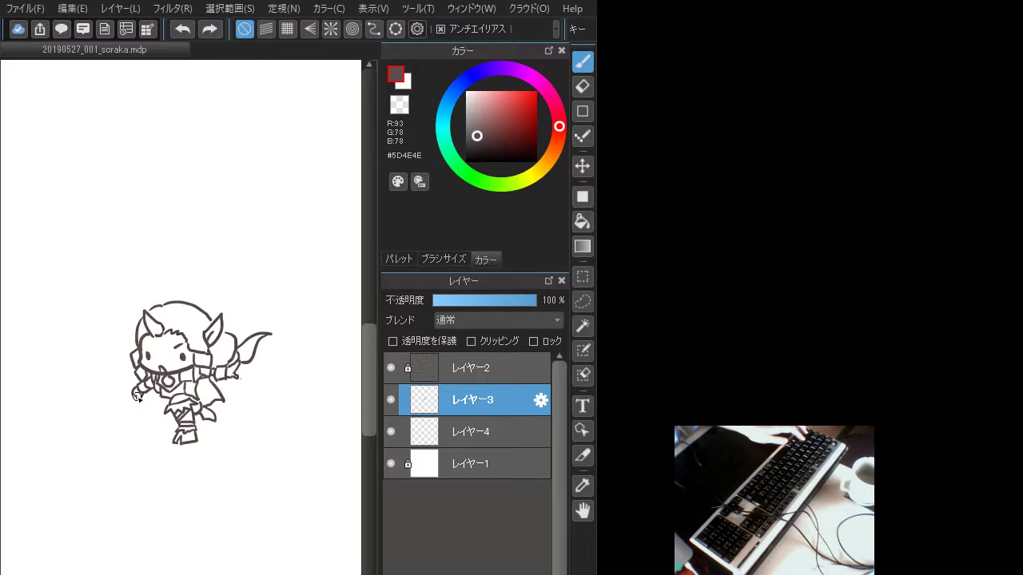
drag(137, 397, 114, 412)
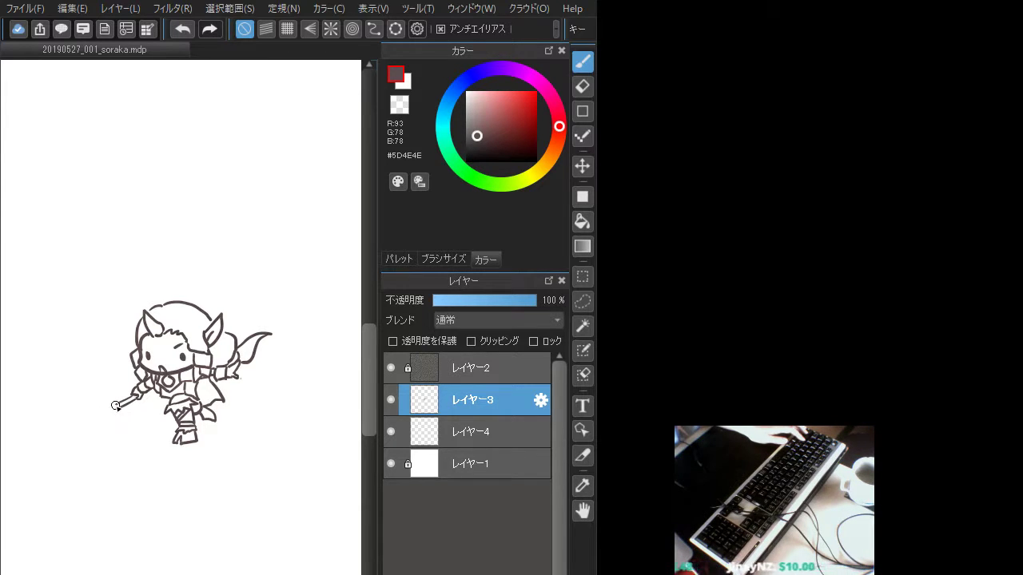
drag(120, 404, 85, 439)
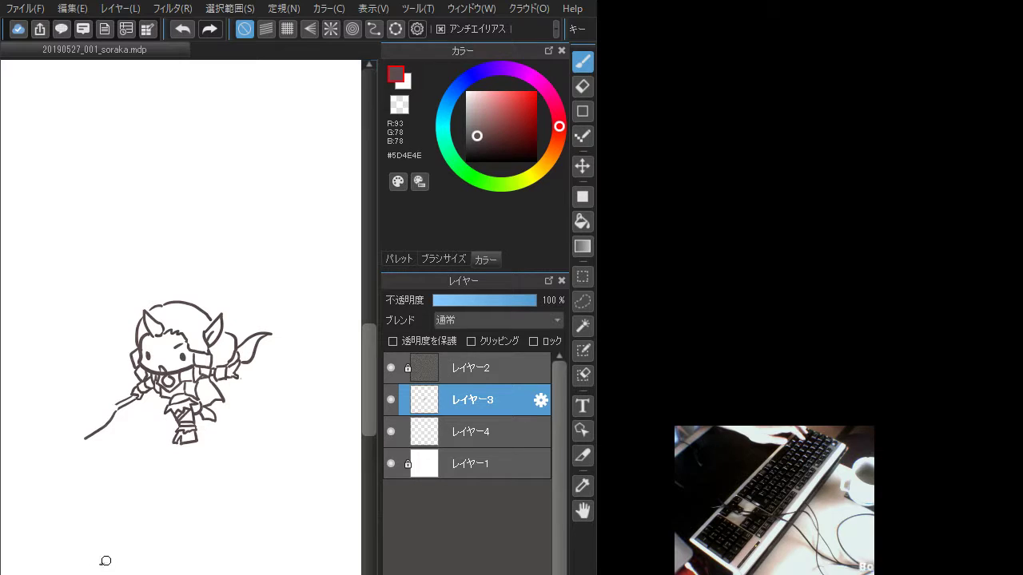
mouse_move(116, 414)
mouse_down()
mouse_move(85, 438)
mouse_move(75, 420)
mouse_move(86, 408)
mouse_move(90, 437)
mouse_move(69, 440)
mouse_move(78, 416)
mouse_up()
key(ctrl+z)
key(ctrl+z)
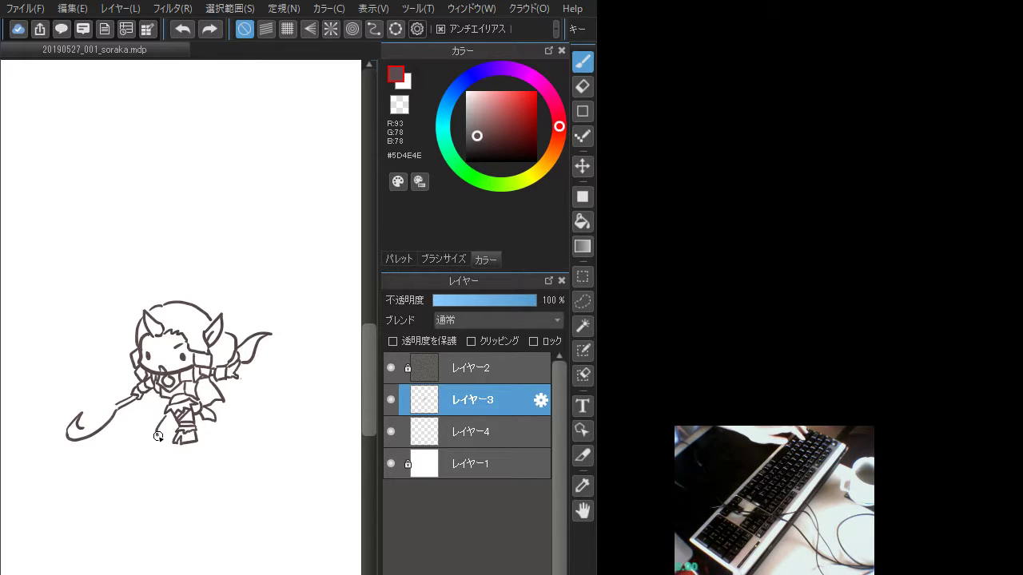
Draw a ragged cloth flap hanging from the skirt beside the leg, undoing the rejected lines
mouse_move(165, 430)
mouse_down()
mouse_move(200, 386)
mouse_move(160, 423)
mouse_move(176, 419)
mouse_move(178, 408)
mouse_move(157, 414)
mouse_move(169, 427)
mouse_move(184, 421)
mouse_move(167, 403)
mouse_move(158, 428)
mouse_move(175, 426)
mouse_move(196, 399)
mouse_up()
key(ctrl+z)
key(ctrl+z)
key(ctrl+z)
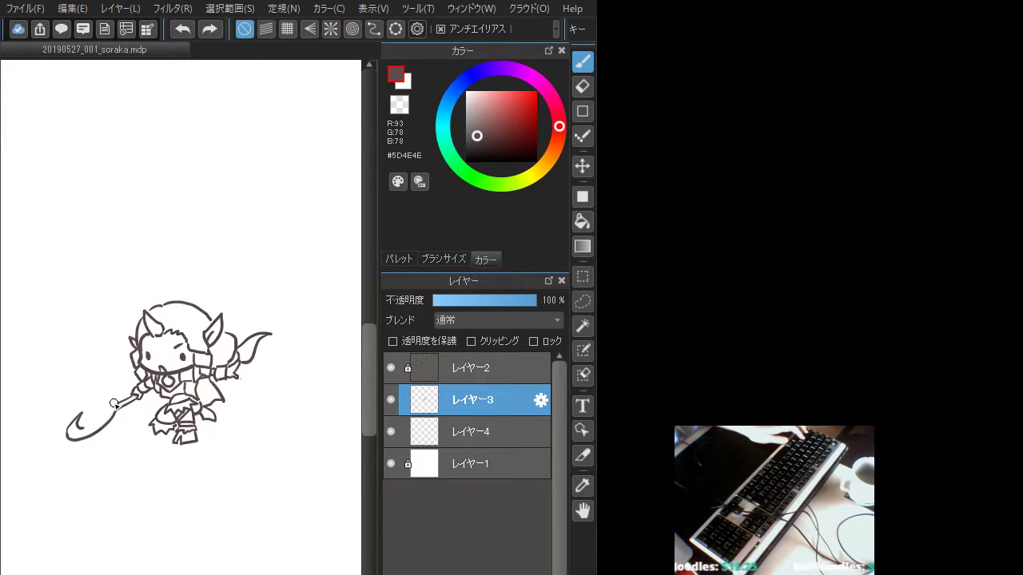
Add jagged spikes and a small round gem to the staff's crescent head, undoing the rejected strokes
mouse_move(104, 404)
mouse_down()
mouse_move(88, 425)
mouse_move(115, 416)
mouse_move(75, 432)
mouse_move(79, 422)
mouse_move(88, 425)
mouse_move(75, 433)
mouse_move(88, 411)
mouse_up()
key(ctrl+z)
key(ctrl+z)
key(ctrl+z)
key(ctrl+z)
key(ctrl+z)
key(ctrl+z)
key(ctrl+z)
key(ctrl+z)
key(ctrl+z)
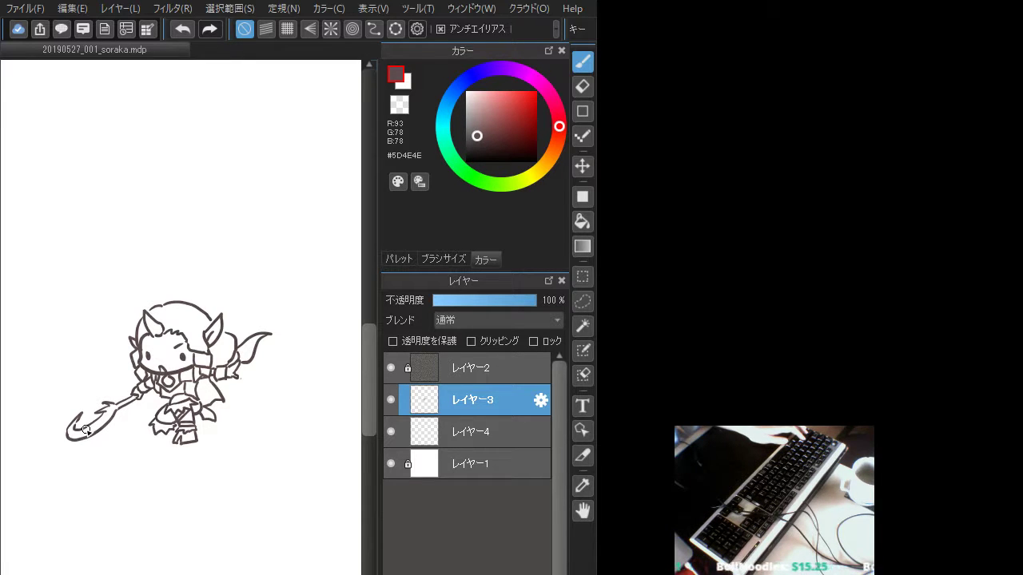
key(ctrl+z)
drag(97, 427, 82, 438)
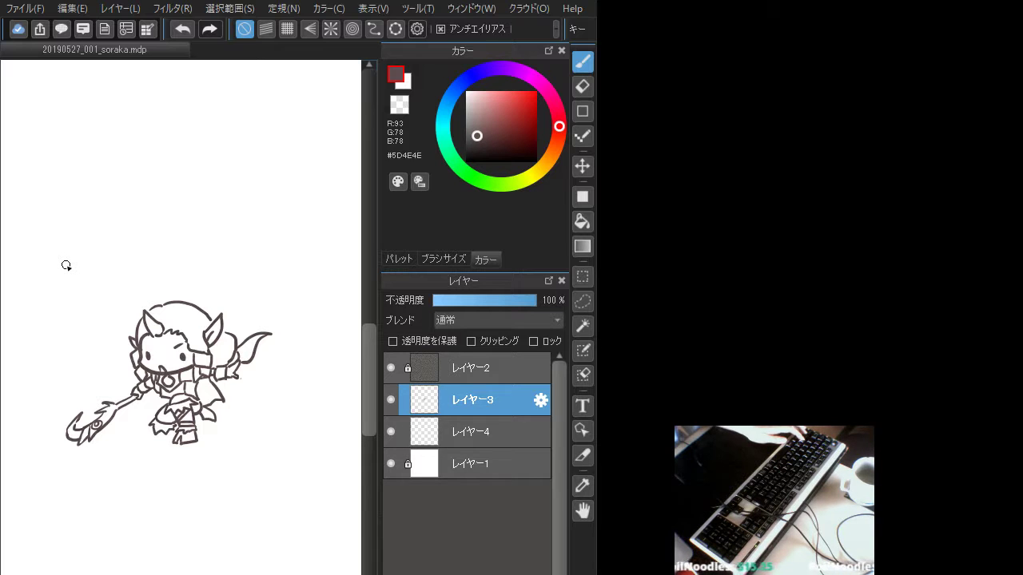
click(583, 277)
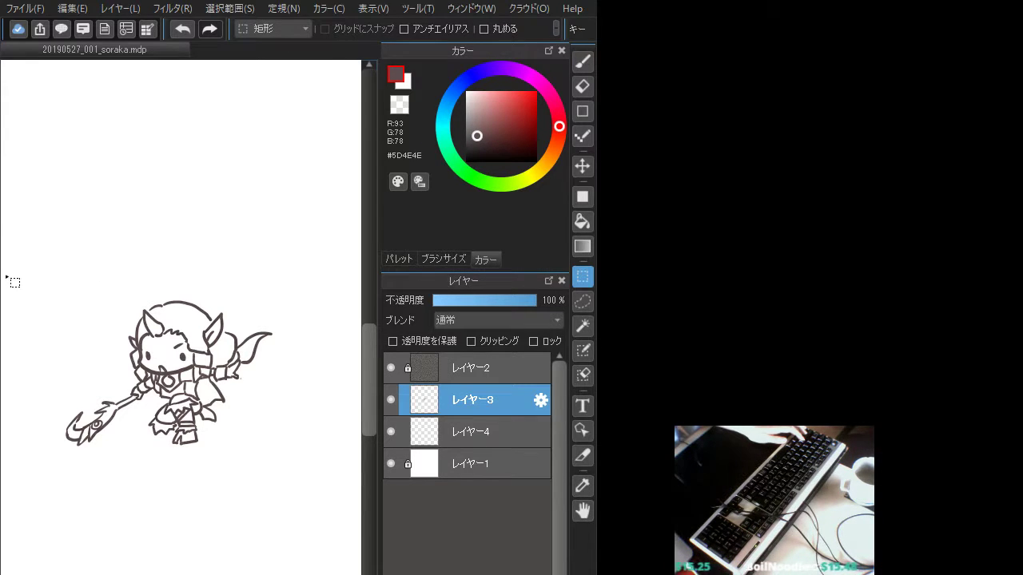
mouse_move(39, 266)
mouse_down()
mouse_move(290, 478)
mouse_move(306, 470)
mouse_up()
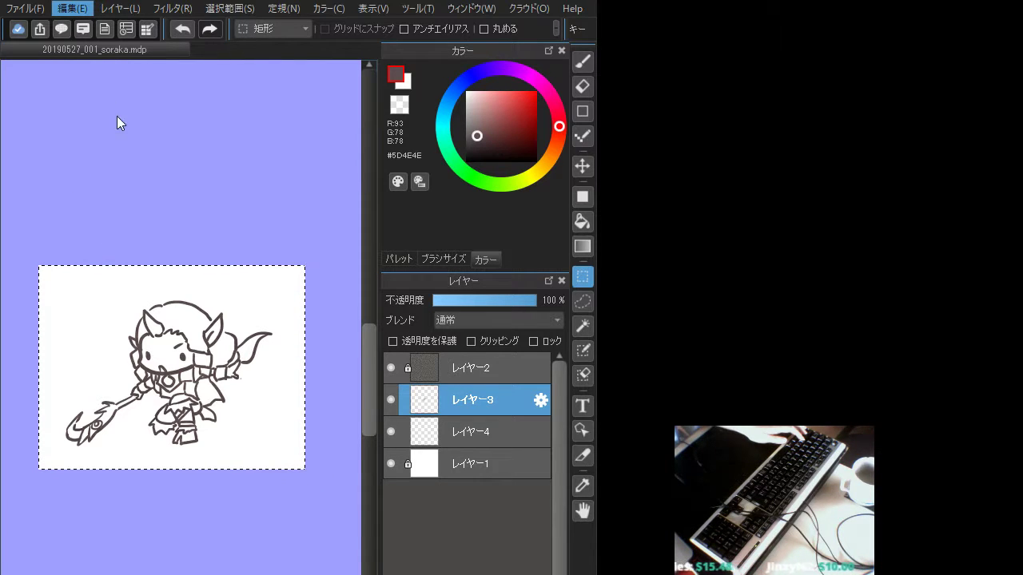
drag(257, 359, 258, 359)
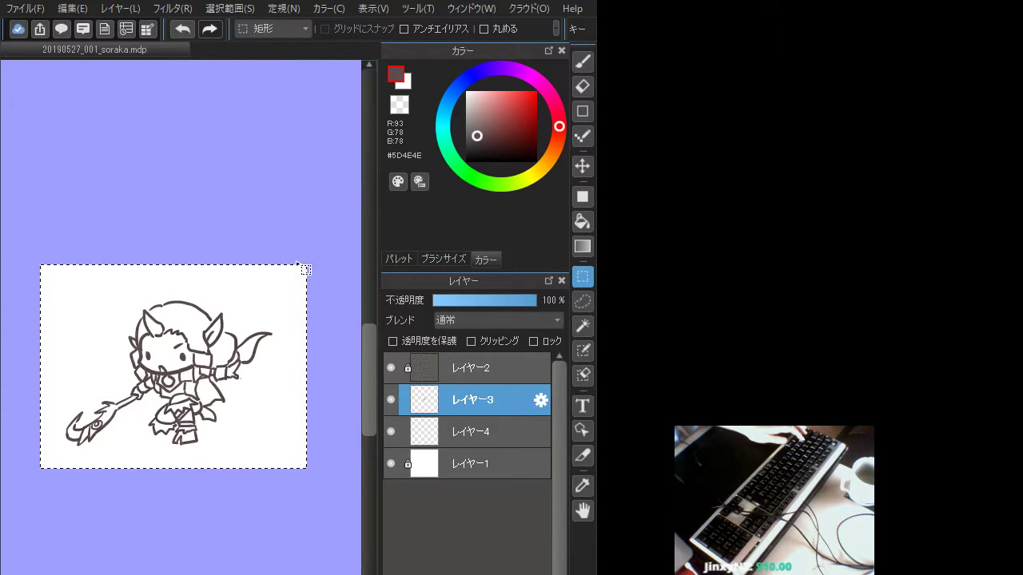
key(ctrl+d)
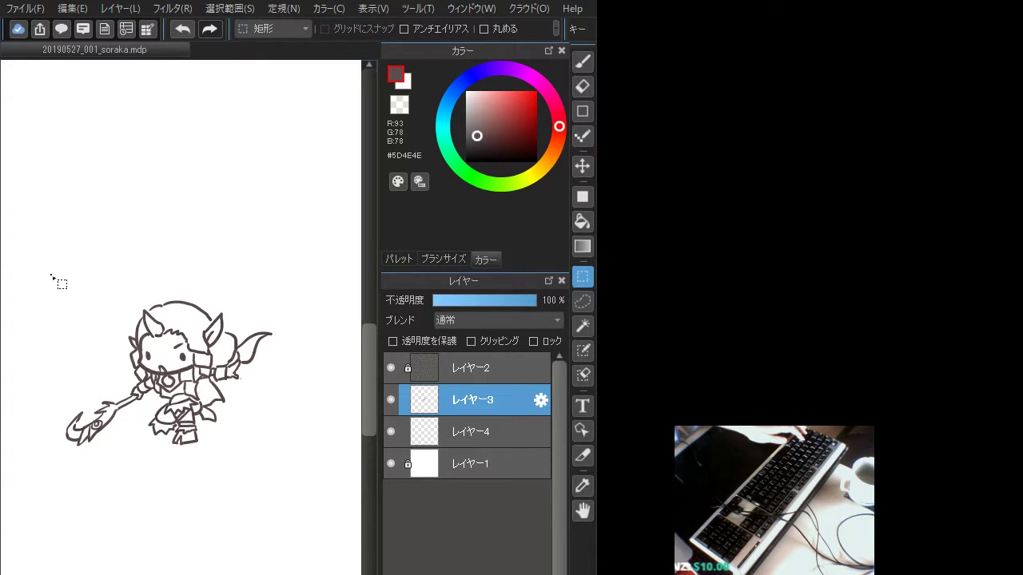
Select the whole character and staff with a rectangular selection and trim it closer to the drawing
mouse_move(52, 275)
mouse_down()
mouse_move(238, 461)
mouse_move(280, 455)
mouse_up()
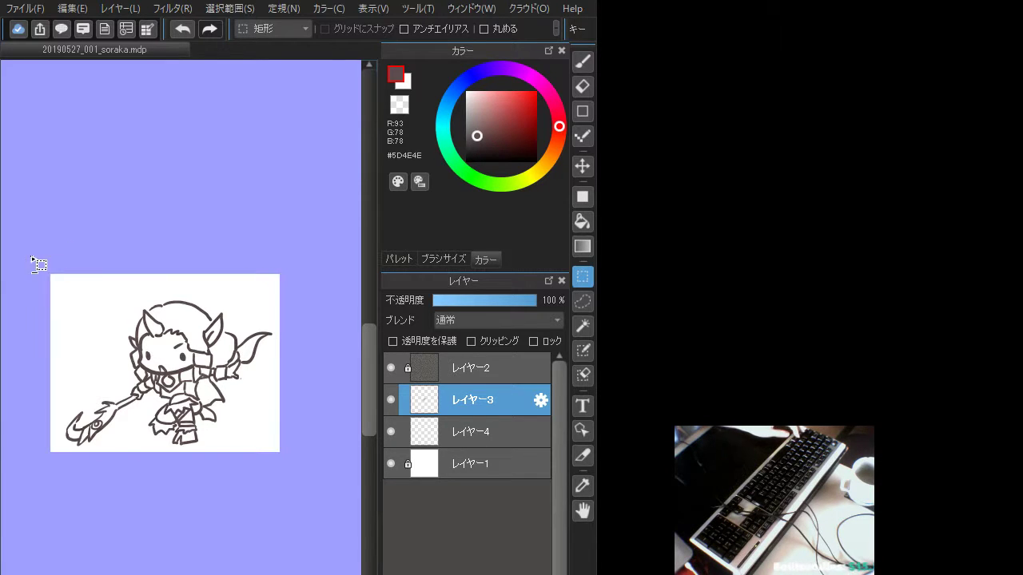
drag(32, 258, 61, 472)
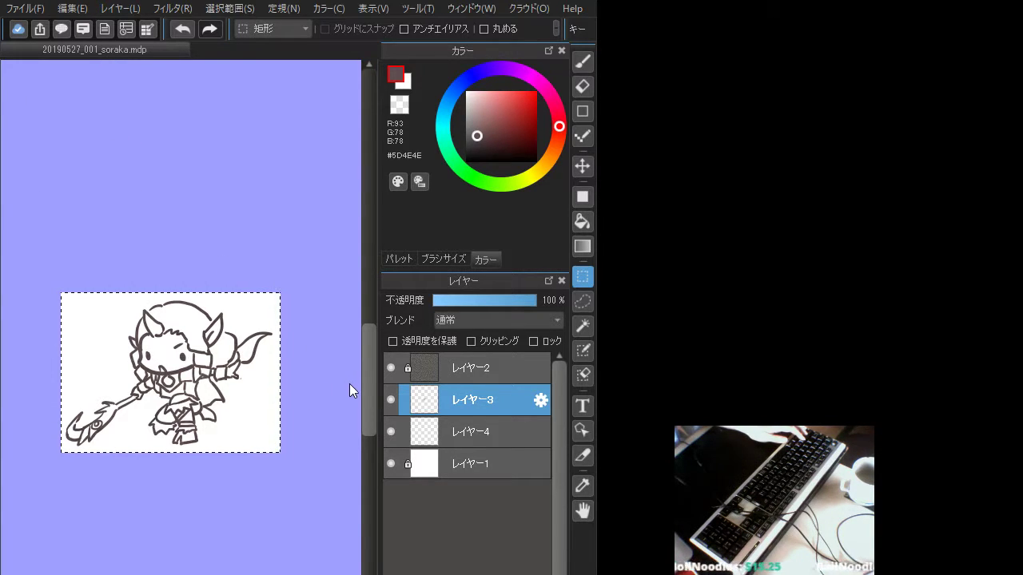
click(349, 385)
Try cropping the canvas to the selection around the character, and undo the crop
click(73, 9)
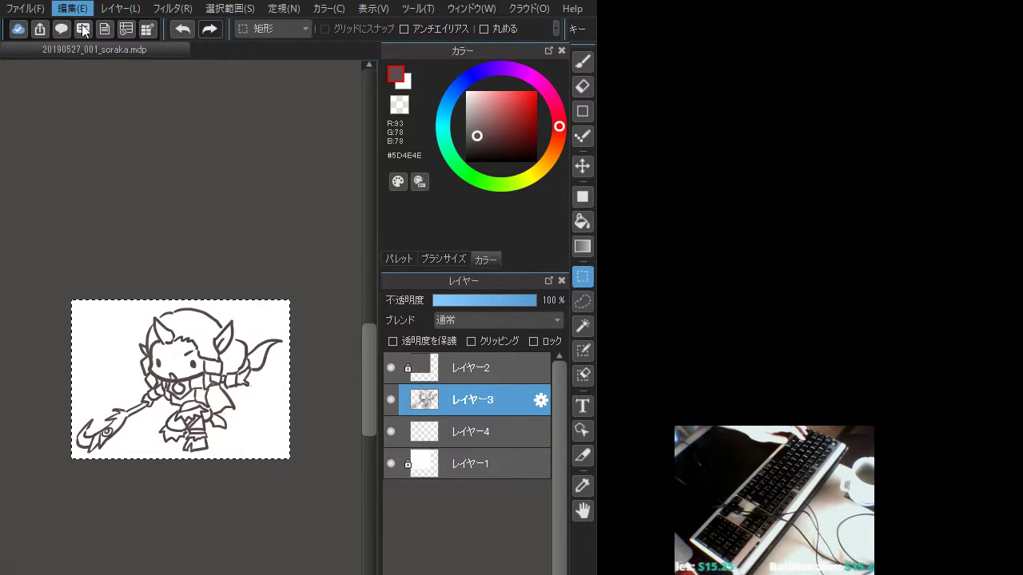
click(168, 254)
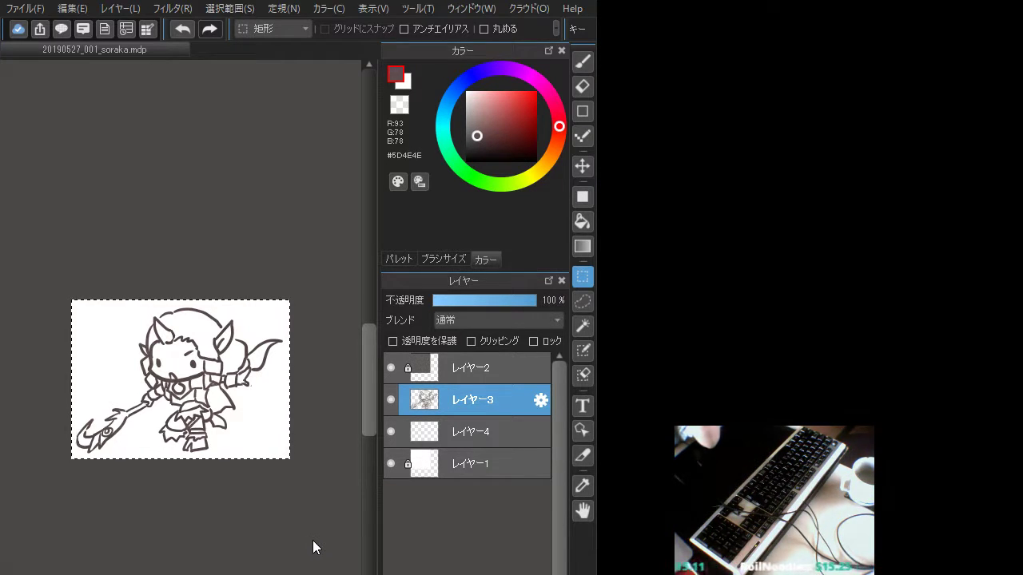
key(ctrl+z)
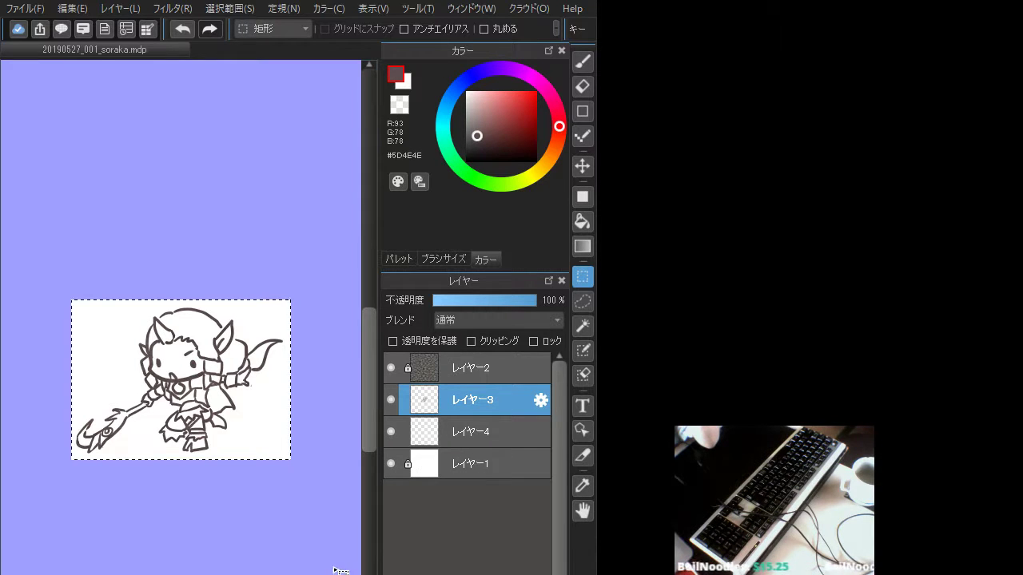
Transform the selected sketch, enlarging and repositioning it so the character and staff span the canvas width
scroll(279, 452, down, 2)
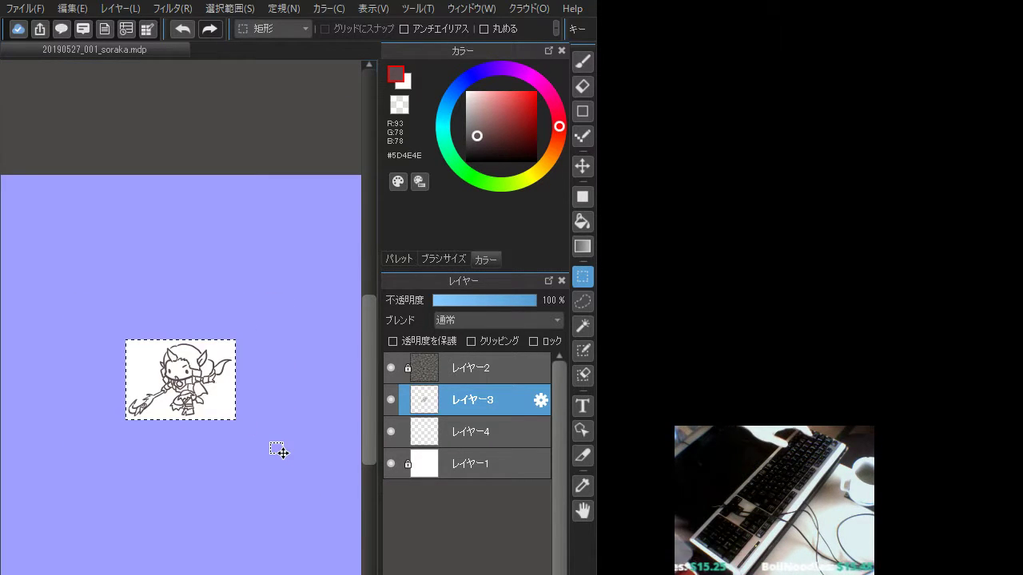
scroll(279, 452, down, 1)
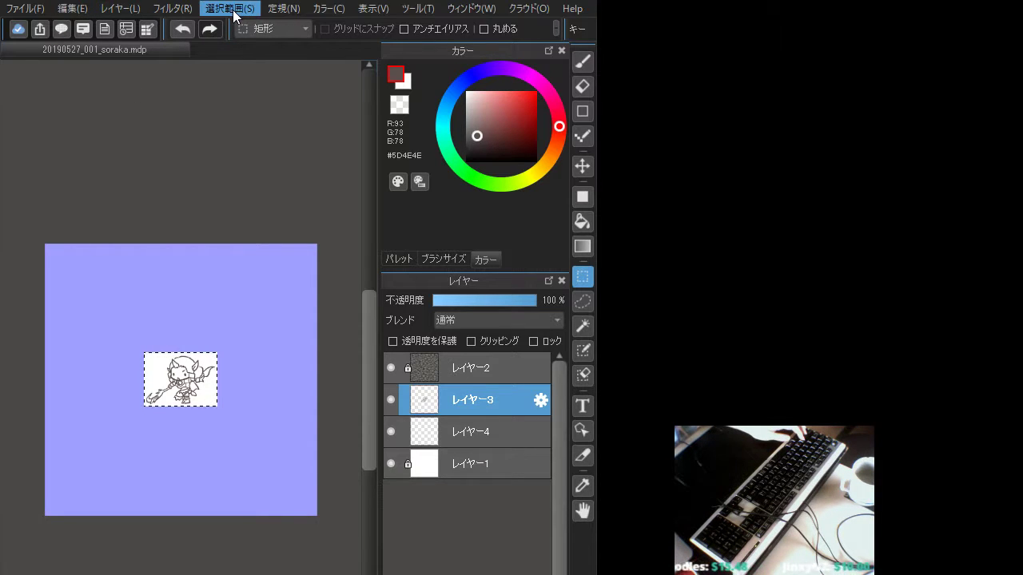
key(ctrl+t)
drag(144, 319, 56, 222)
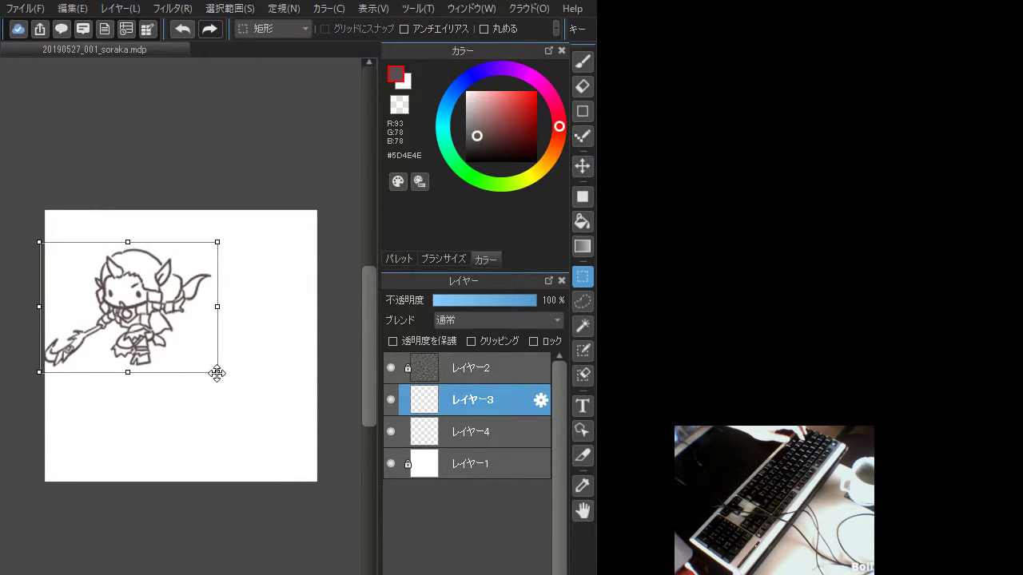
drag(217, 370, 265, 445)
drag(171, 290, 204, 322)
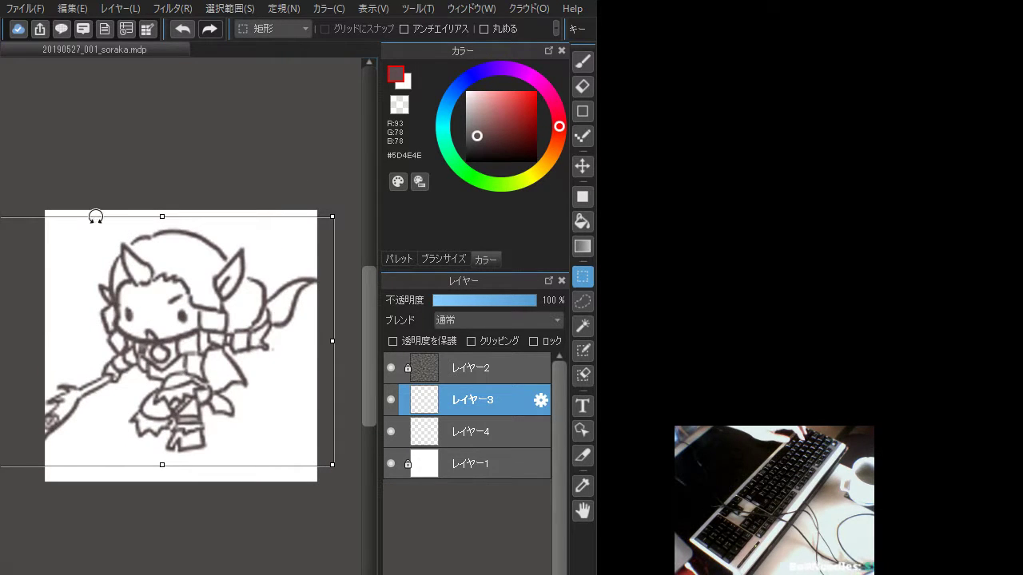
drag(331, 466, 292, 448)
drag(235, 373, 257, 402)
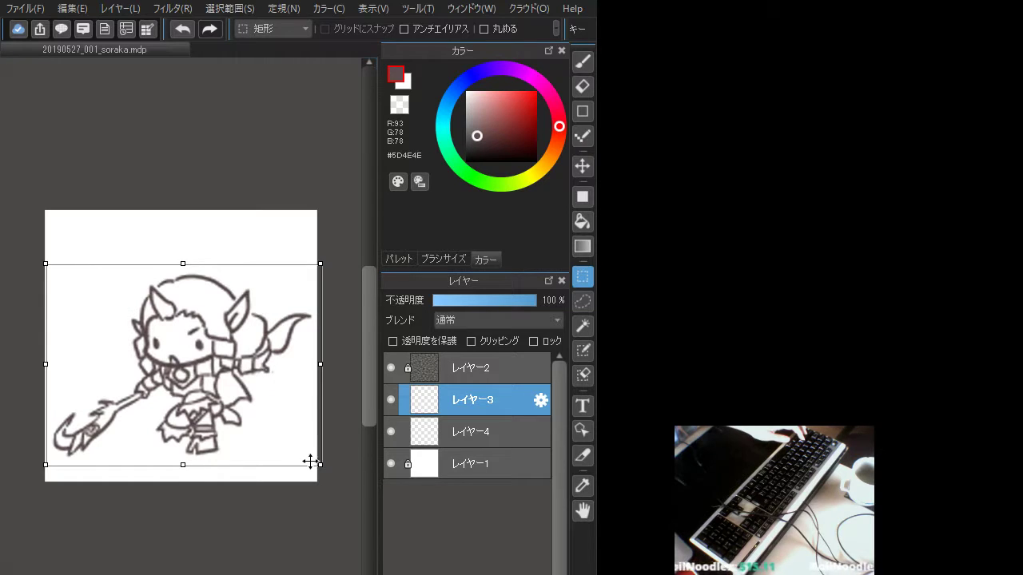
drag(320, 464, 318, 462)
drag(282, 427, 281, 429)
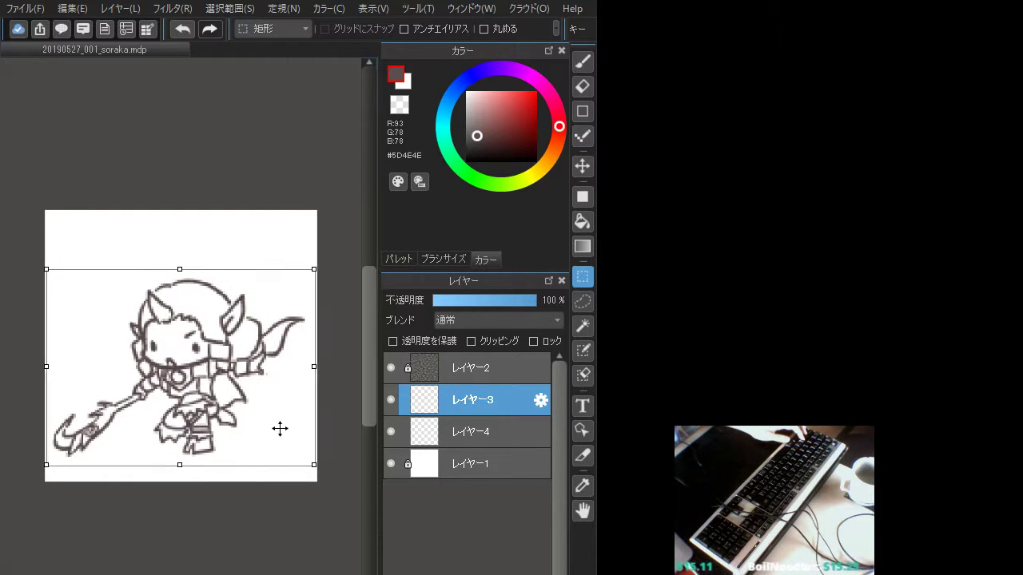
drag(316, 469, 324, 475)
mouse_move(279, 416)
mouse_down()
mouse_move(280, 431)
mouse_move(280, 405)
mouse_up()
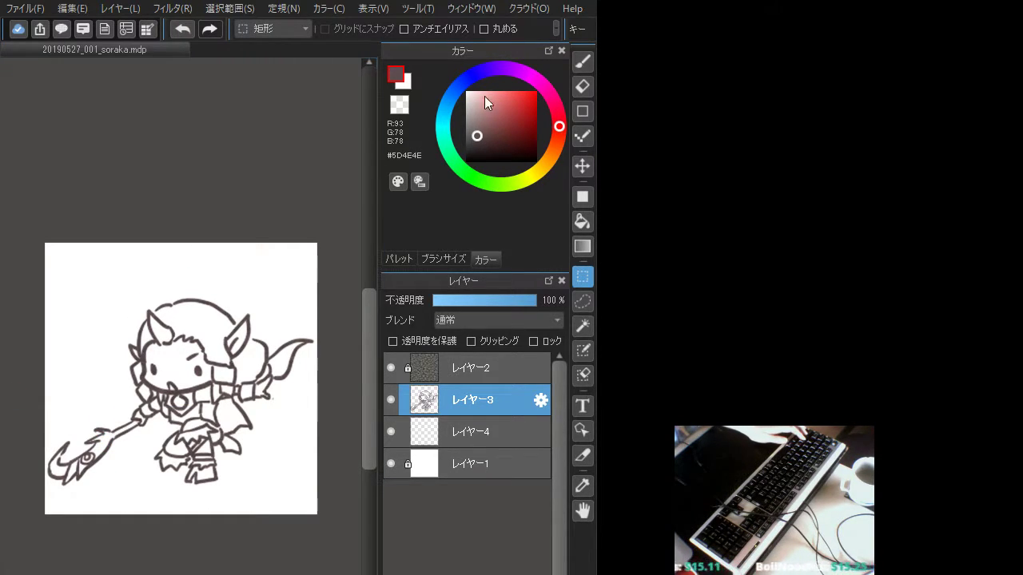
Protect レイヤー3's transparency to recolour its sketch lines bright green #05FF00, and lower the layer's opacity to 29%
click(582, 62)
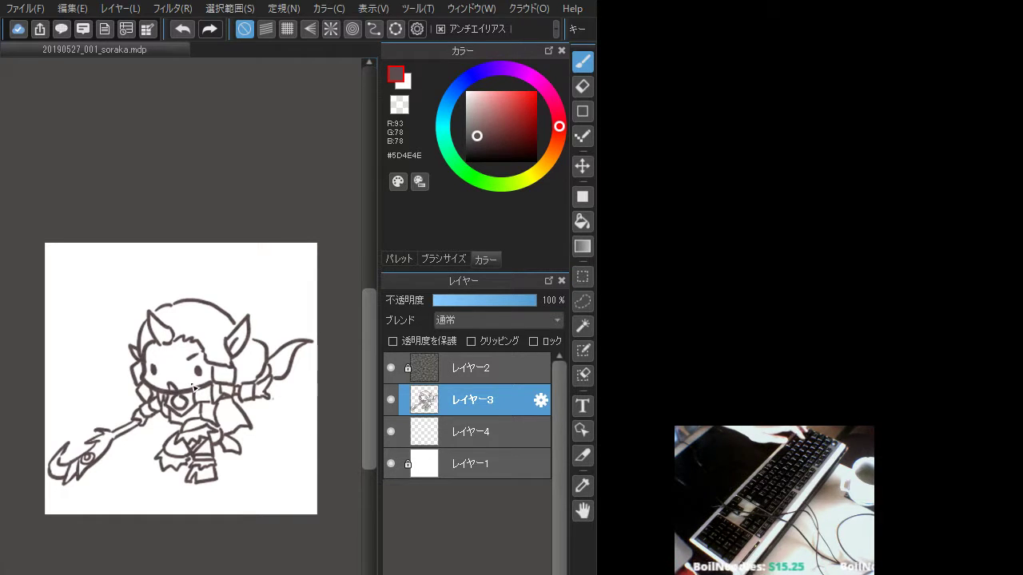
click(475, 178)
click(533, 341)
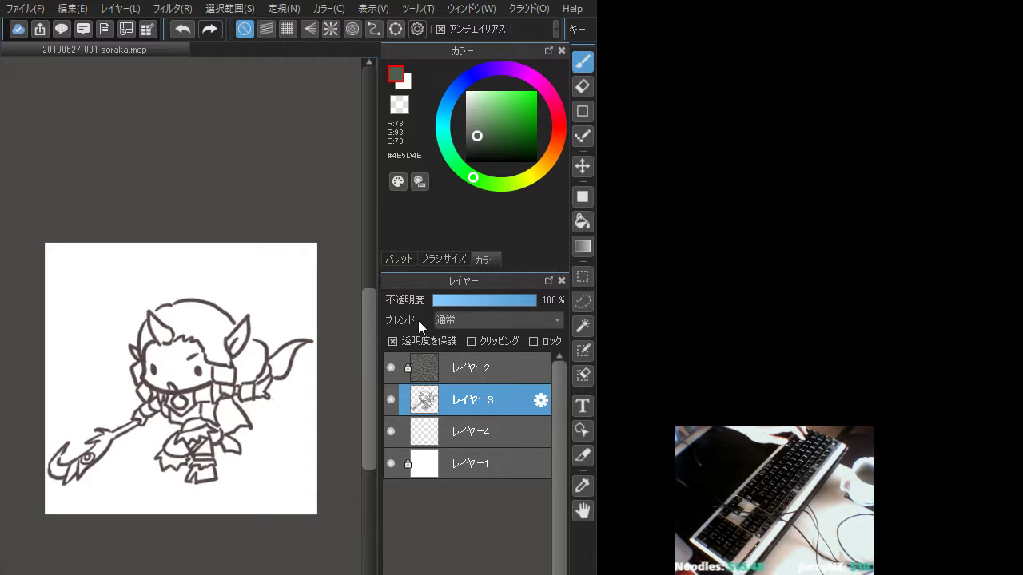
click(583, 198)
drag(29, 228, 322, 572)
drag(506, 114, 554, 86)
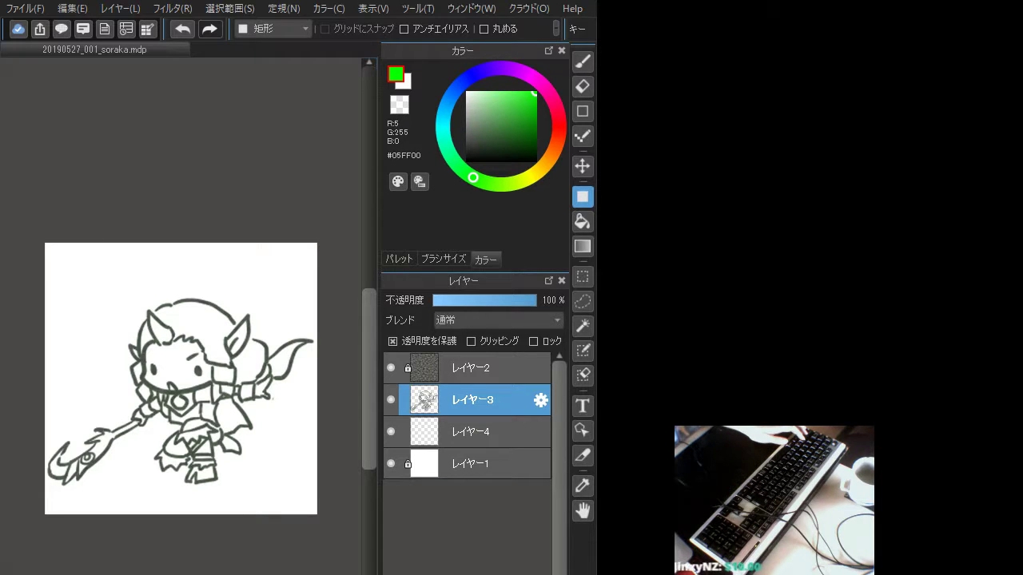
drag(17, 207, 316, 541)
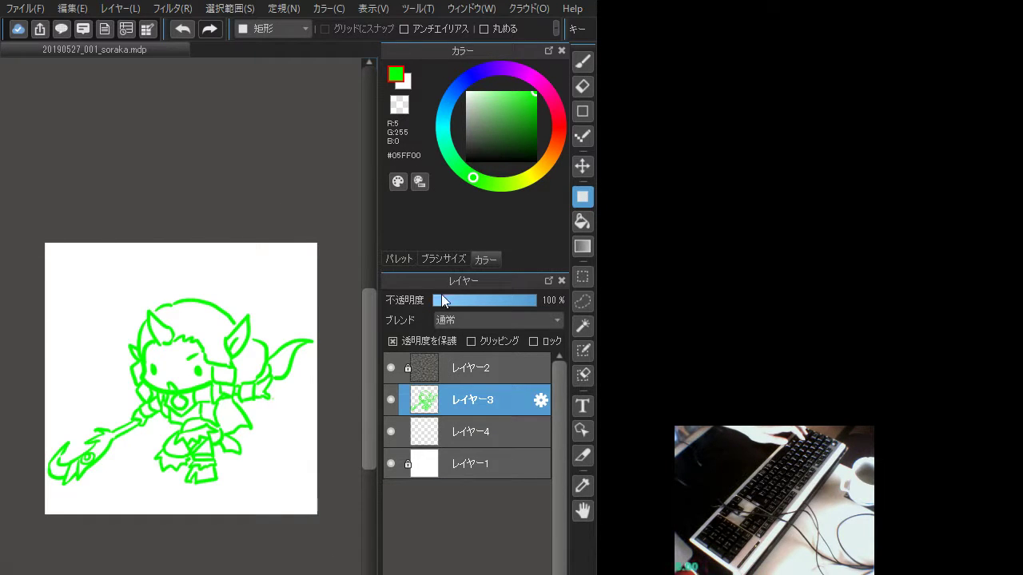
drag(442, 298, 462, 302)
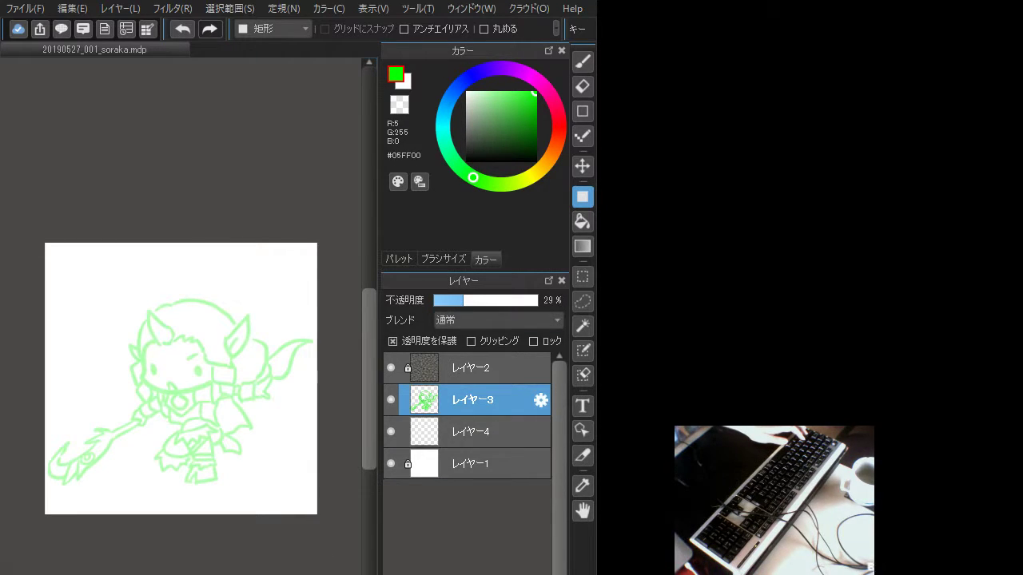
Add a new layer above レイヤー3 and set the brush colour to dark brown #433C39, undoing the test stroke
key(ctrl+shift+n)
key(b)
click(555, 146)
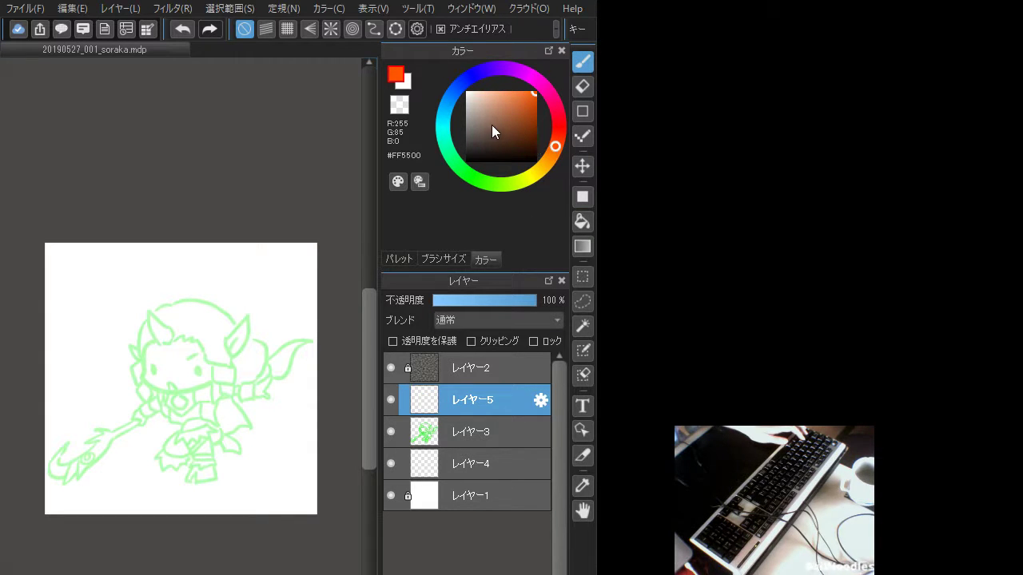
click(476, 143)
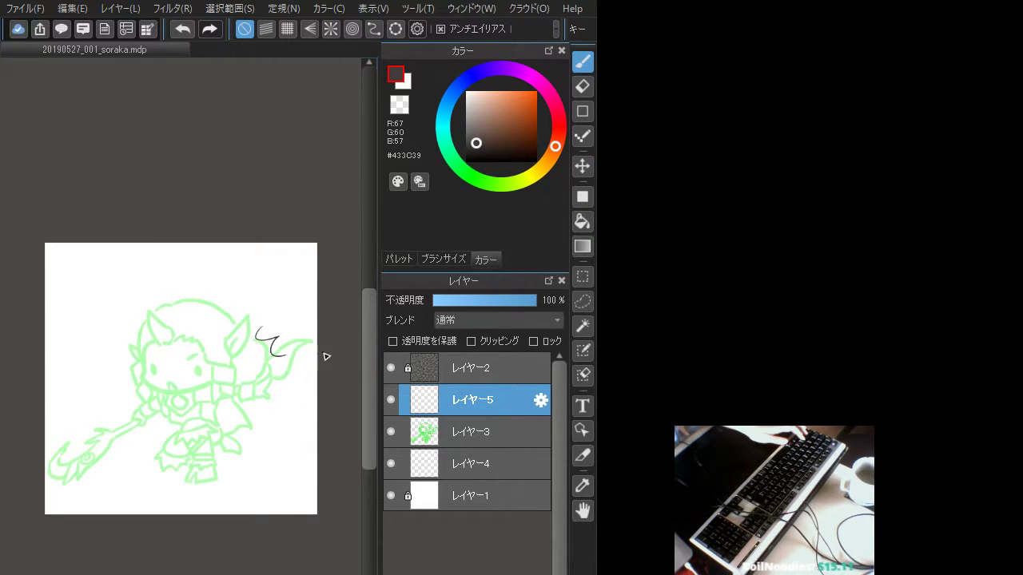
key(ctrl+z)
Set the brush size to 30 and test it with a stroke near the head, undoing the stroke
click(443, 258)
click(467, 164)
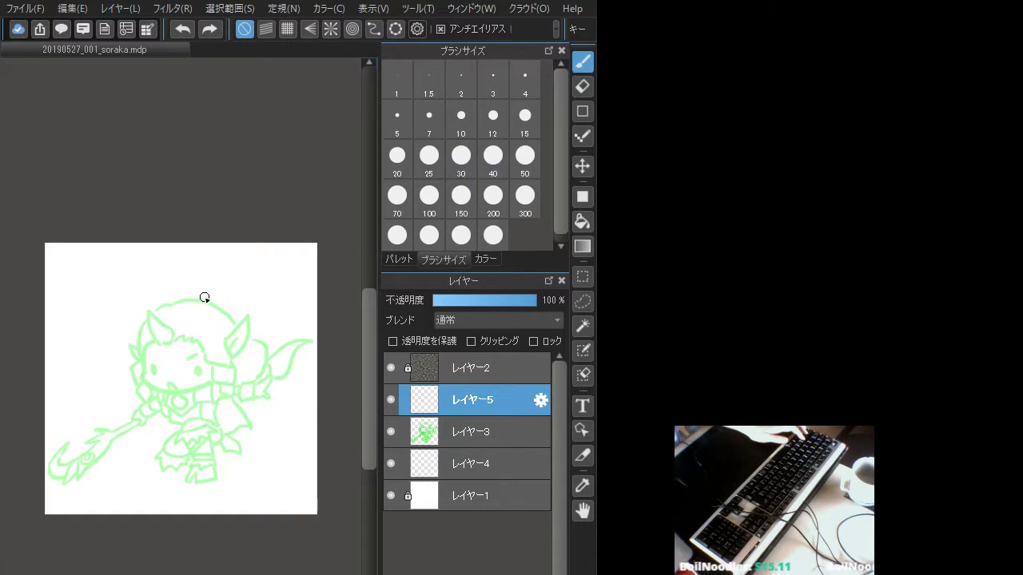
mouse_move(205, 297)
mouse_down()
mouse_move(263, 341)
mouse_move(307, 302)
mouse_up()
key(ctrl+z)
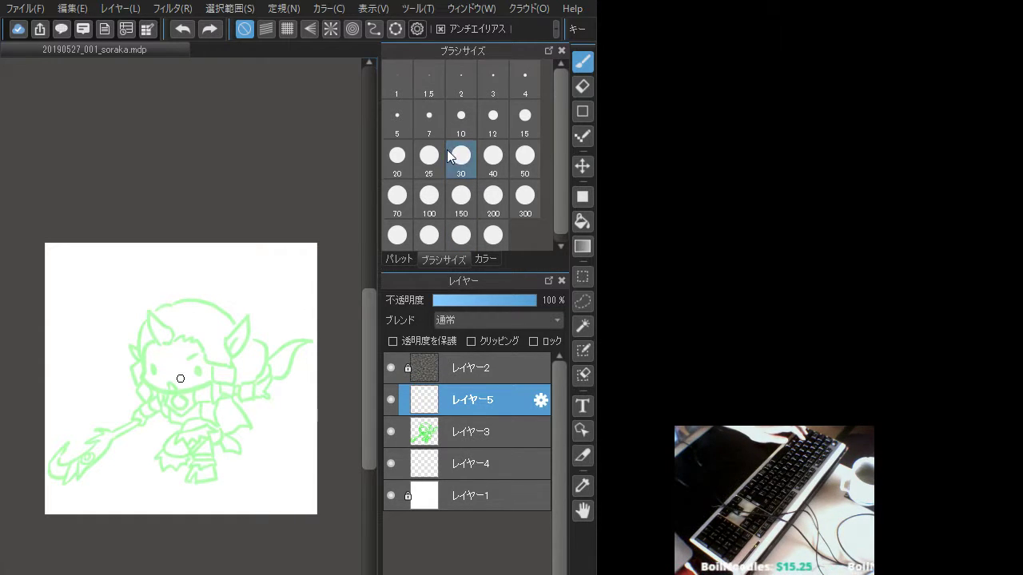
Set the brush size to 10 and try strokes over the top of the head and beside the horn, undoing each one
click(461, 119)
drag(217, 307, 238, 330)
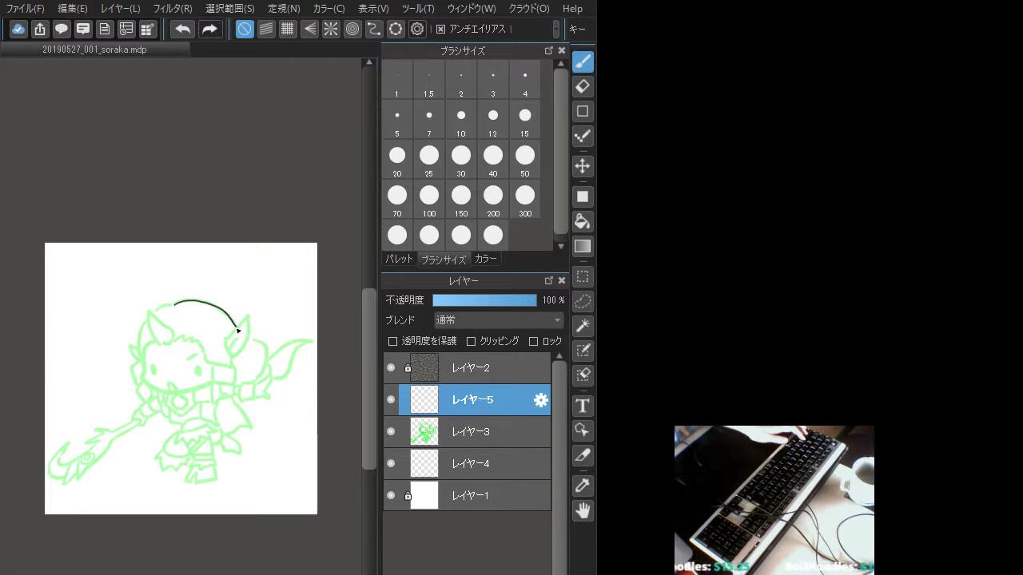
key(ctrl+z)
drag(213, 284, 267, 331)
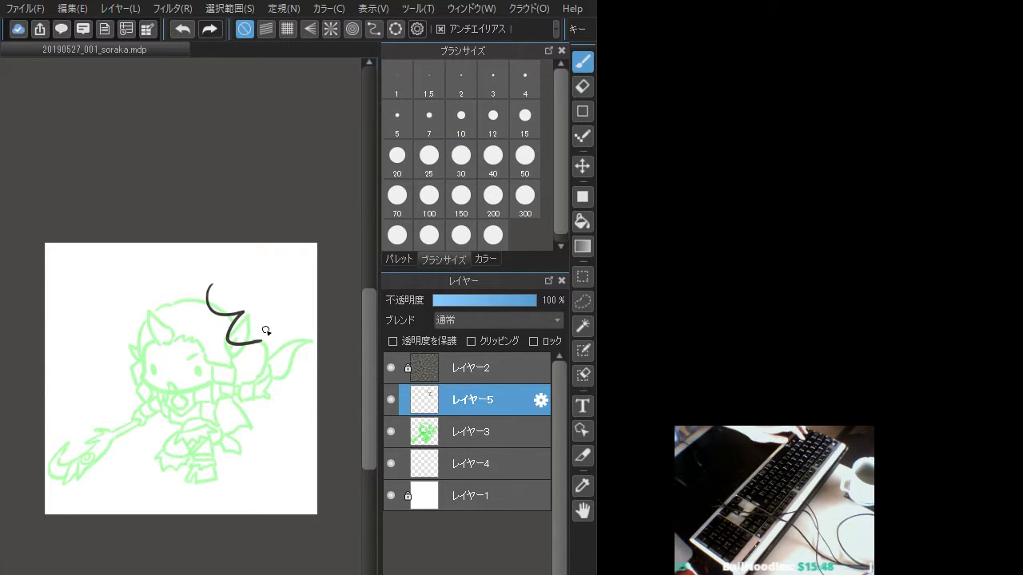
key(ctrl+z)
Try tracing the near cheek, chin and eyes over the green face with a thick brush, and undo the strokes
scroll(227, 333, up, 1)
scroll(226, 333, up, 2)
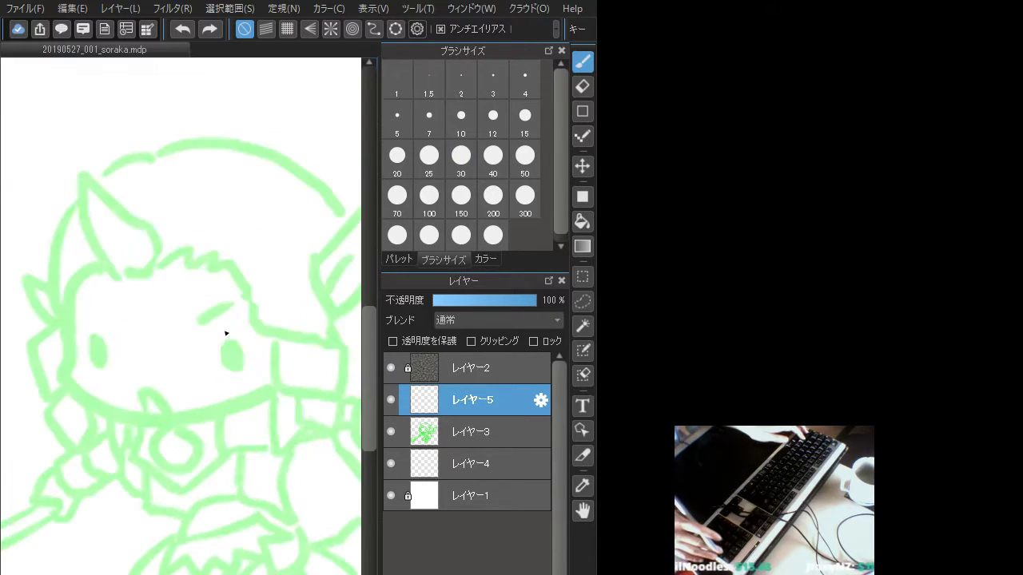
drag(3, 209, 1, 206)
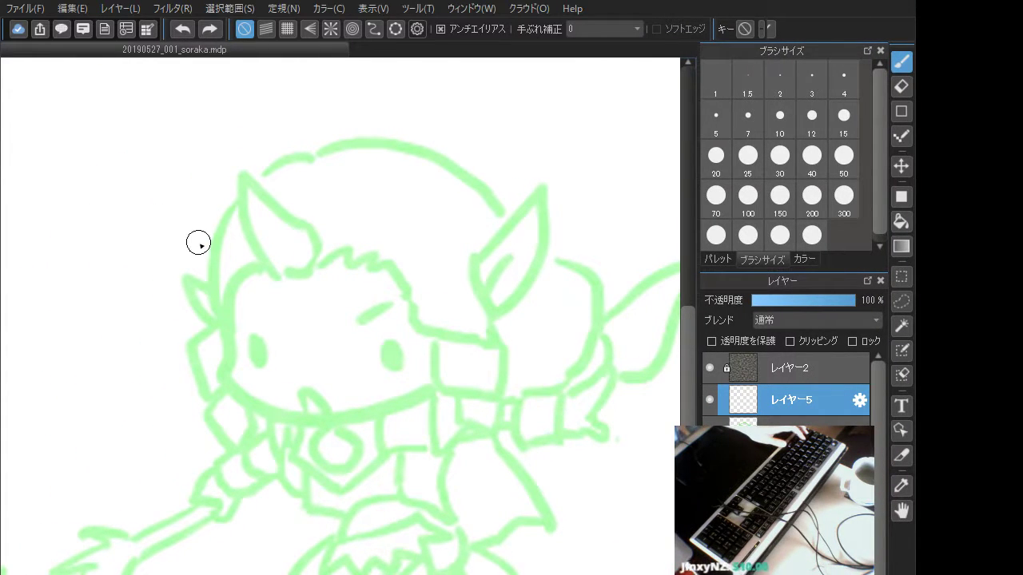
drag(273, 314, 270, 279)
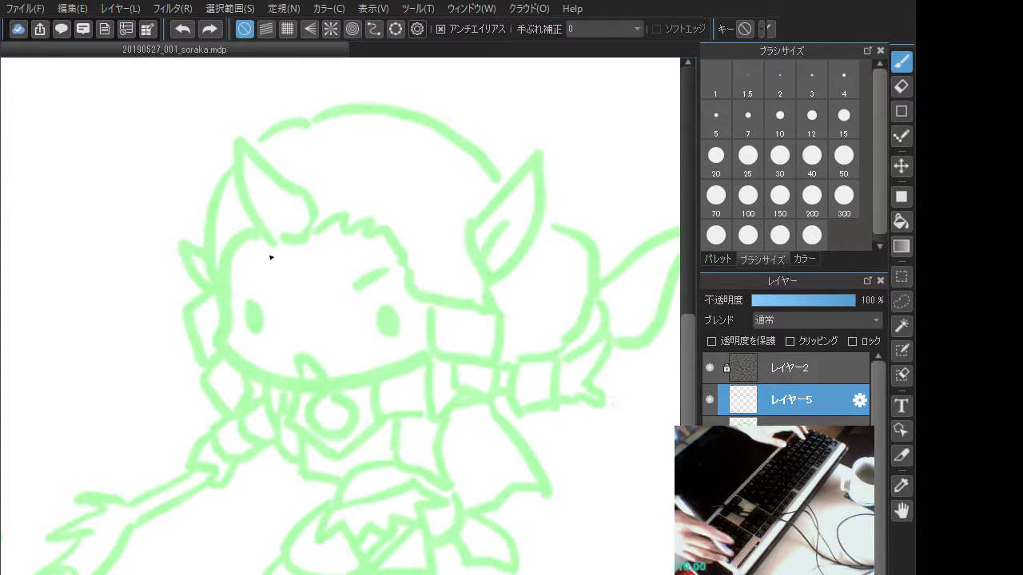
key(ctrl+minus)
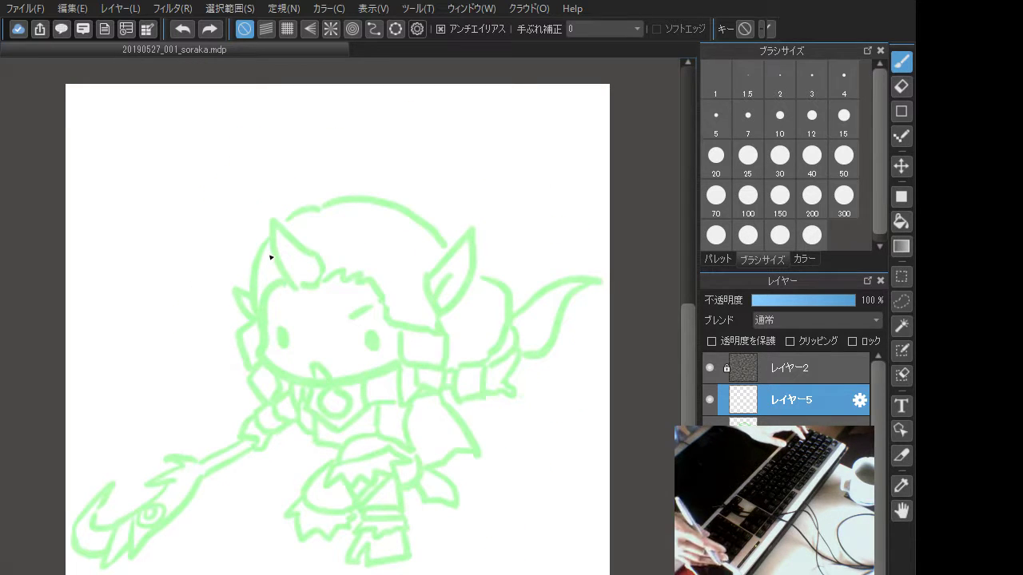
drag(341, 389, 372, 407)
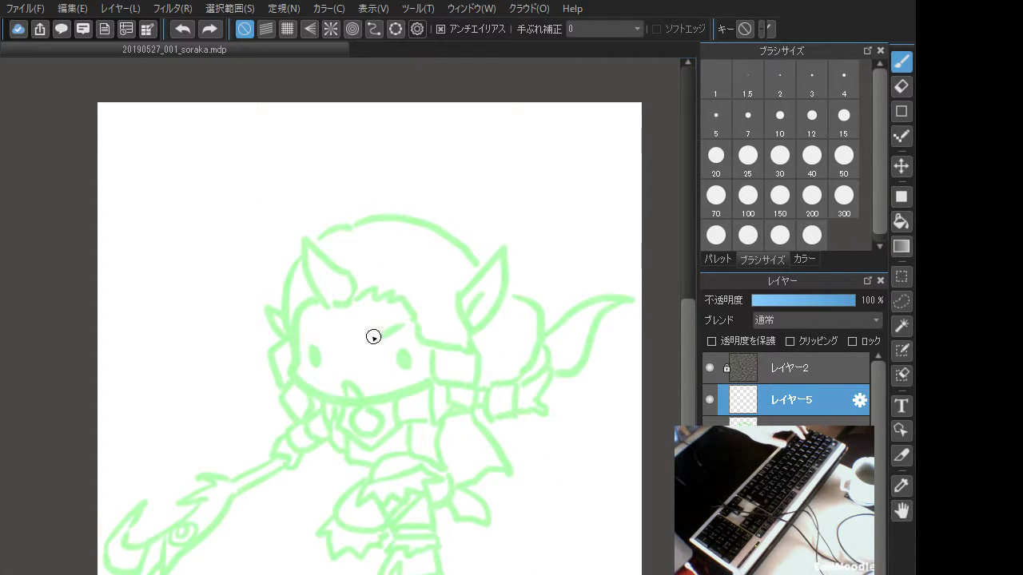
mouse_move(291, 340)
mouse_down()
mouse_move(292, 374)
mouse_move(335, 400)
mouse_up()
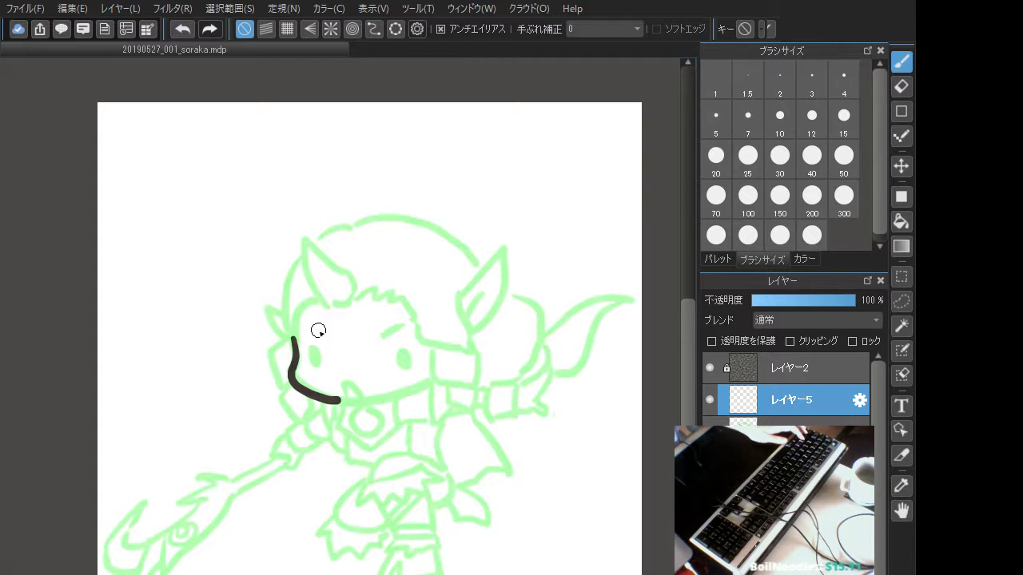
key(ctrl+z)
mouse_move(295, 343)
mouse_down()
mouse_move(299, 386)
mouse_move(334, 397)
mouse_up()
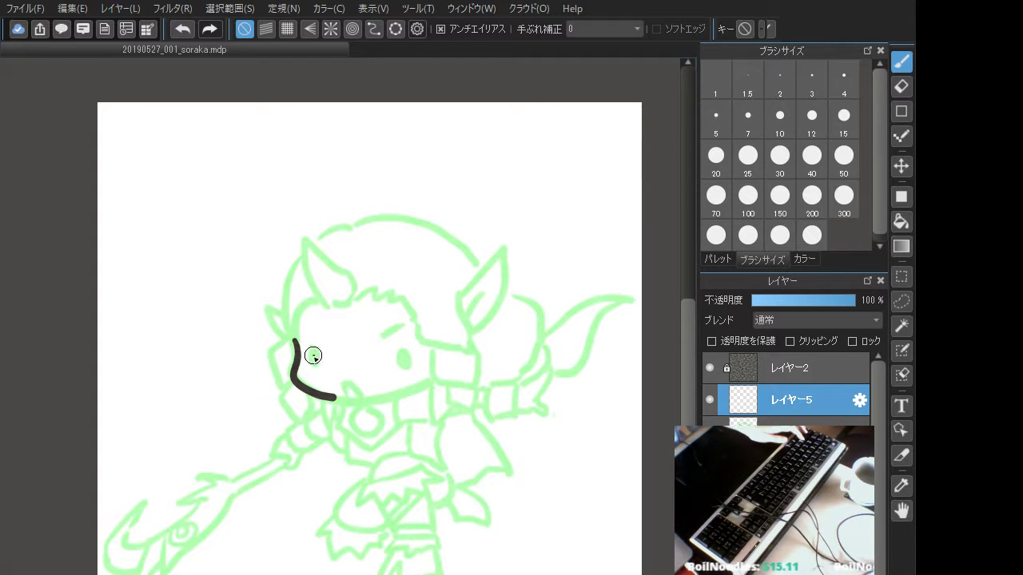
drag(313, 355, 316, 365)
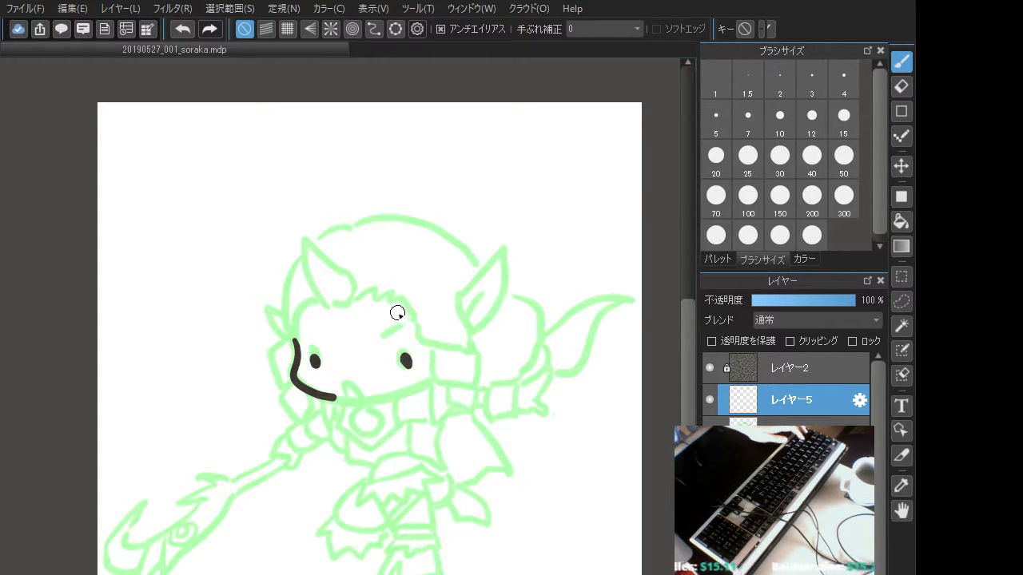
key(ctrl+z)
key(ctrl+z)
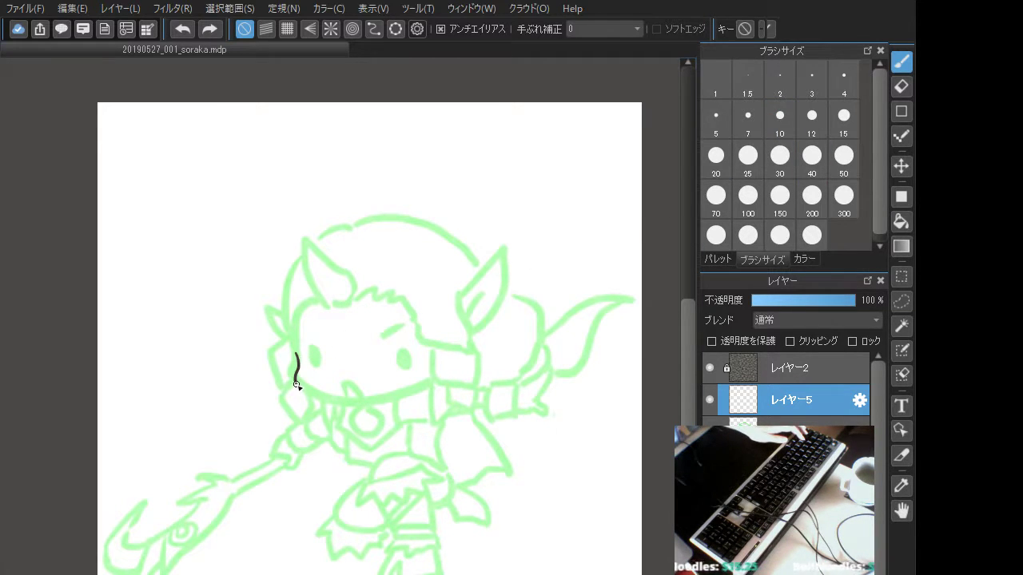
Trace the cheek and chin line across the green face with a thinner dark stroke, undoing and repeating weak attempts
key(ctrl+z)
drag(297, 354, 297, 382)
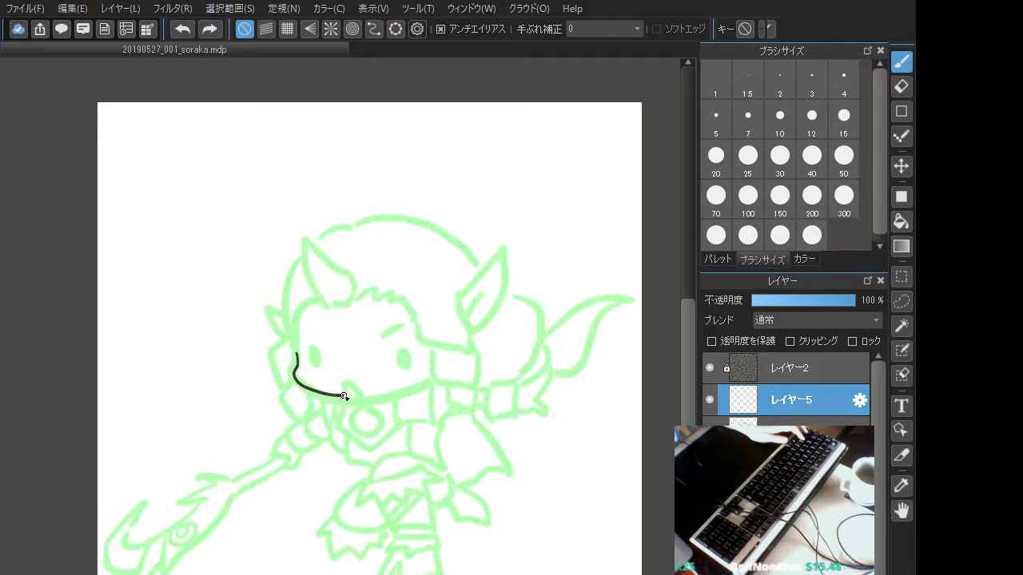
key(ctrl+z)
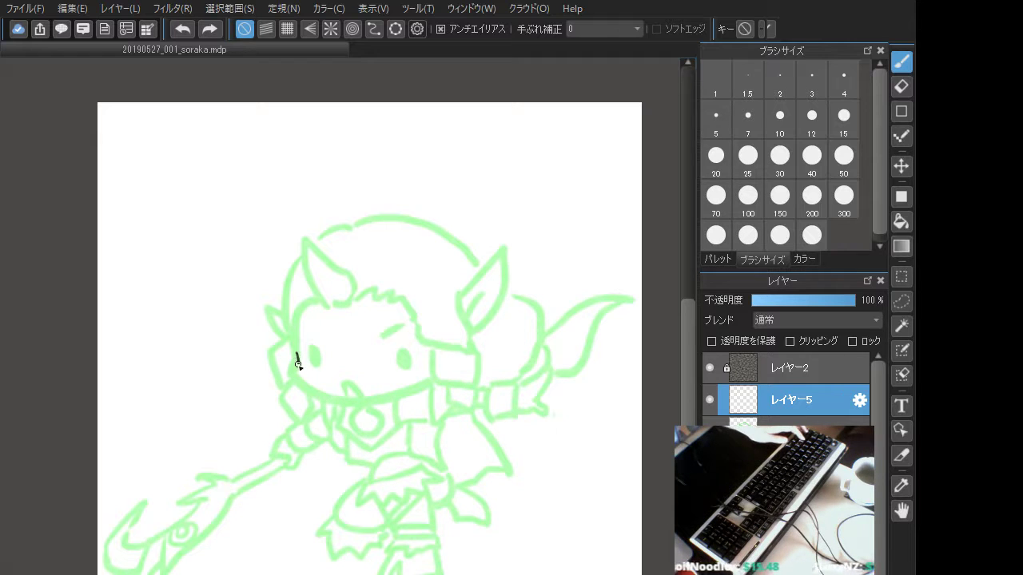
mouse_move(296, 356)
mouse_down()
mouse_move(300, 381)
mouse_move(342, 402)
mouse_up()
drag(415, 390, 431, 381)
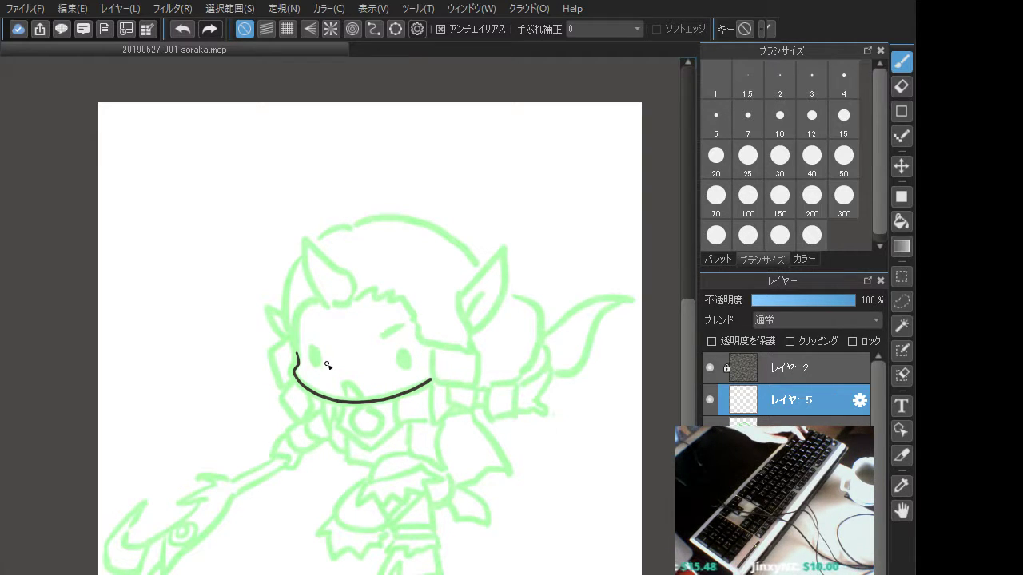
scroll(255, 179, down, 1)
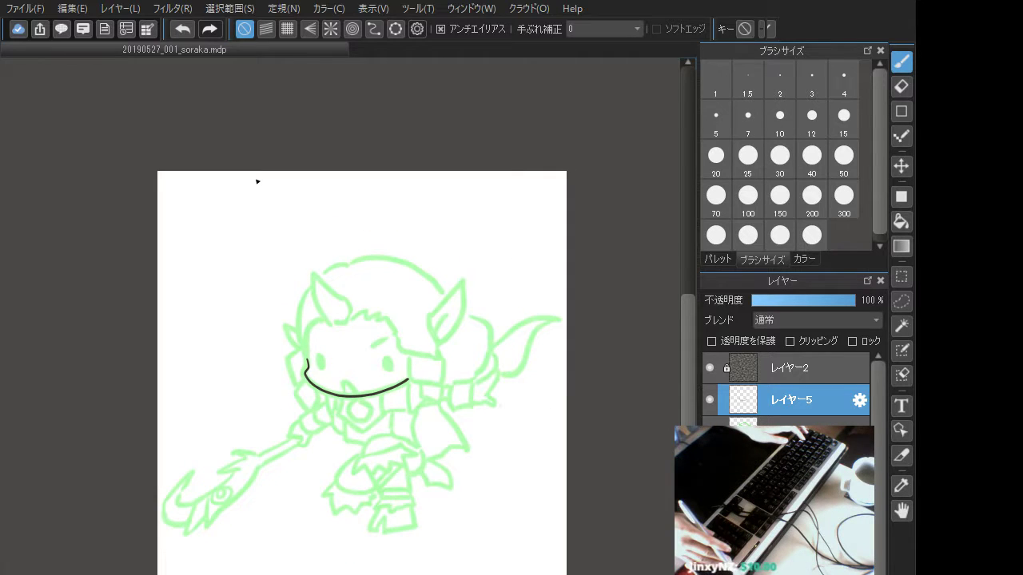
scroll(257, 180, up, 2)
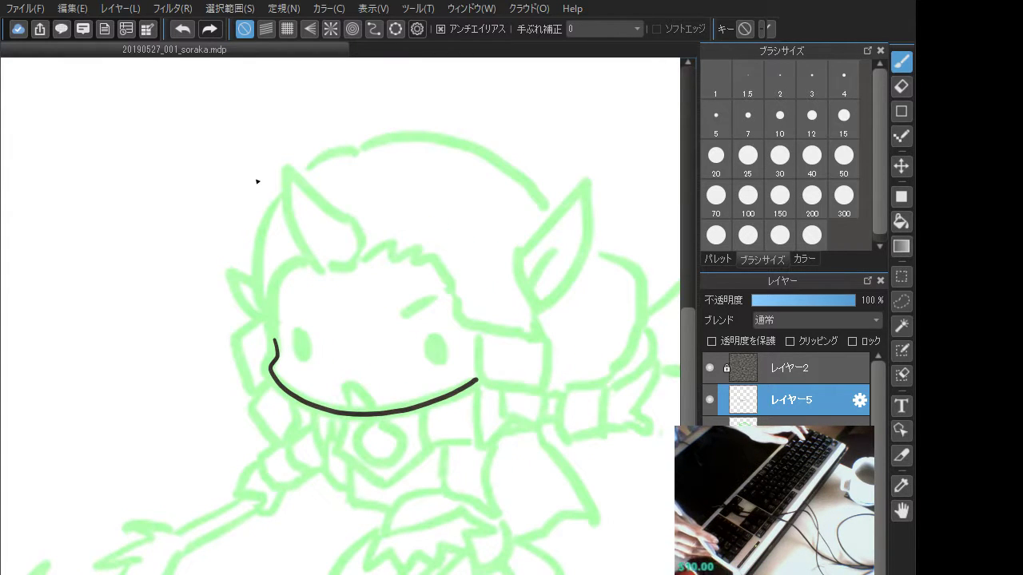
scroll(257, 181, down, 2)
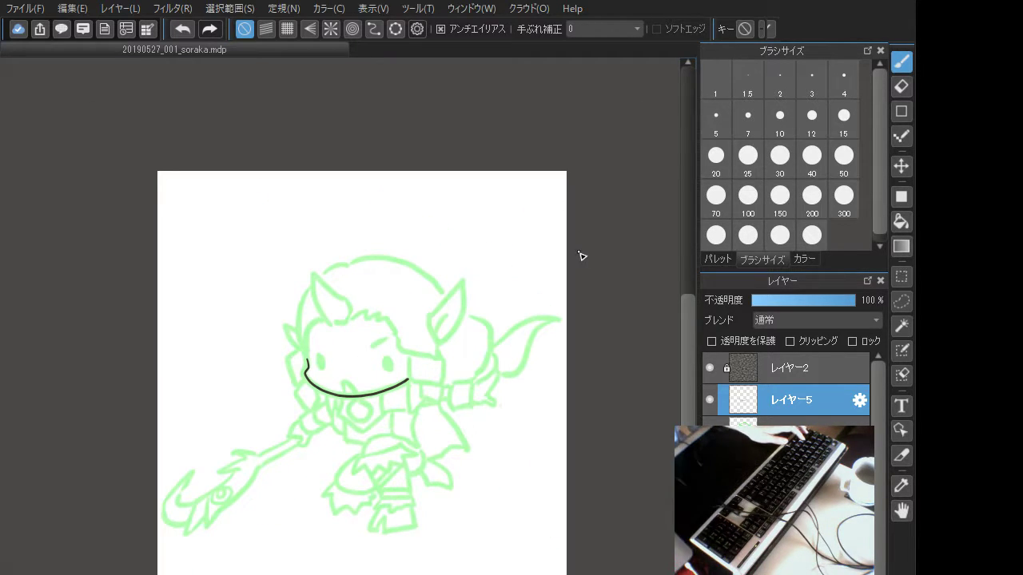
scroll(555, 208, up, 1)
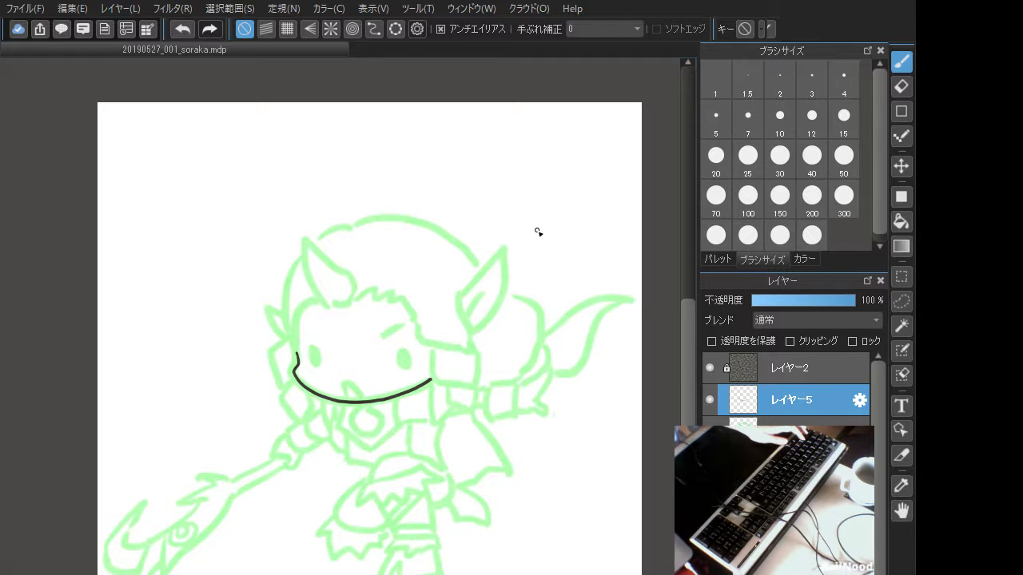
Undo the thin jawline, try retracing it with the brush size set to 30, and undo that stroke
click(776, 171)
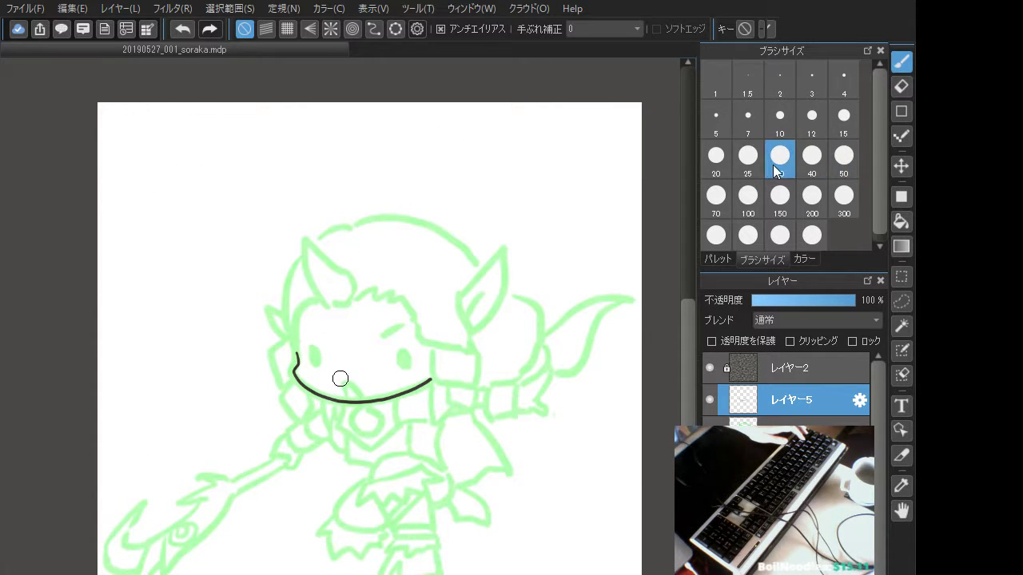
key(ctrl+z)
mouse_move(297, 350)
mouse_down()
mouse_move(313, 394)
mouse_move(359, 400)
mouse_move(438, 370)
mouse_up()
key(ctrl+z)
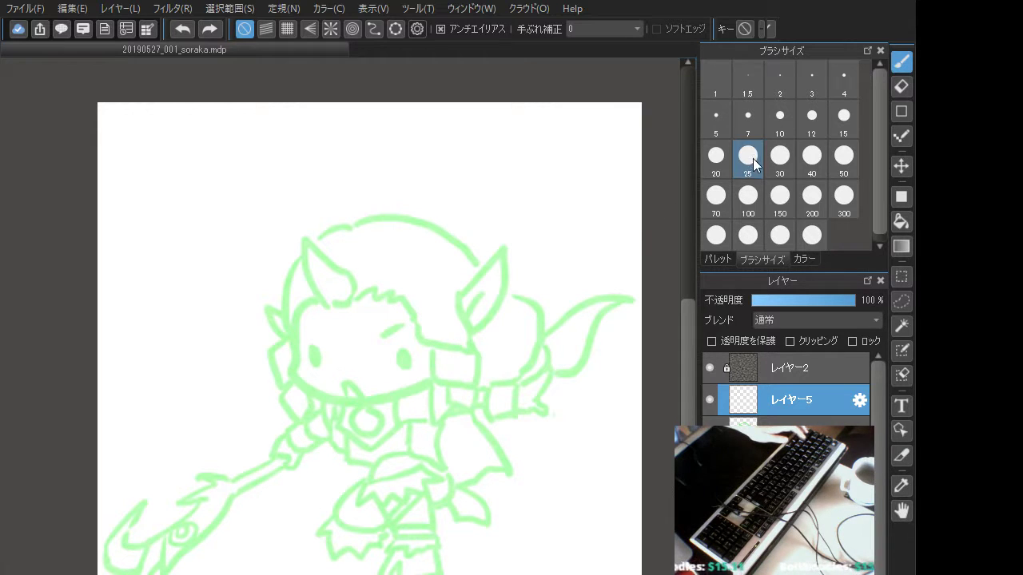
Set the brush size to 20 and try the jawline stroke several times, undoing each attempt
click(722, 168)
mouse_move(295, 367)
mouse_down()
mouse_move(333, 397)
mouse_move(405, 393)
mouse_move(432, 379)
mouse_up()
key(ctrl+z)
mouse_move(297, 348)
mouse_down()
mouse_move(313, 400)
mouse_move(414, 393)
mouse_up()
key(ctrl+z)
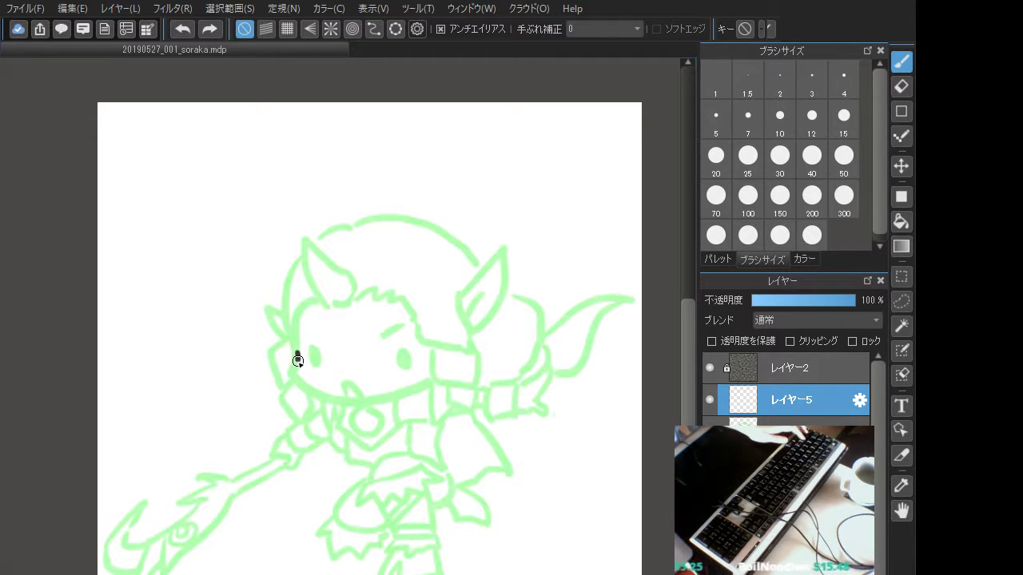
mouse_move(297, 361)
mouse_down()
mouse_move(326, 395)
mouse_move(432, 379)
mouse_up()
key(ctrl+z)
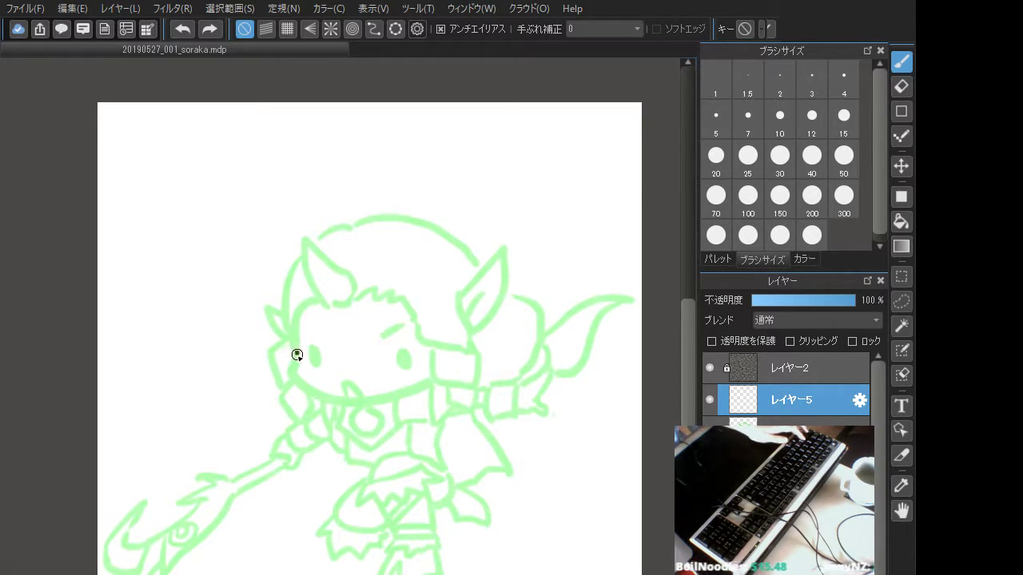
mouse_move(297, 354)
mouse_down()
mouse_move(314, 392)
mouse_move(358, 398)
mouse_move(429, 372)
mouse_up()
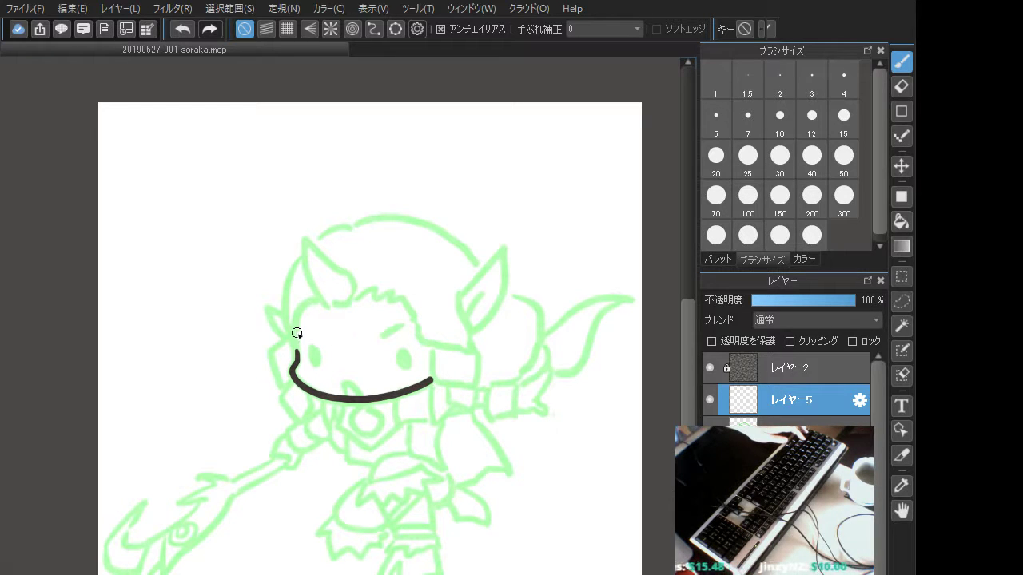
key(ctrl+z)
mouse_move(296, 350)
mouse_down()
mouse_move(317, 391)
mouse_move(390, 393)
mouse_move(294, 363)
mouse_move(292, 378)
mouse_move(326, 397)
mouse_move(364, 401)
mouse_move(431, 381)
mouse_up()
key(ctrl+z)
key(ctrl+z)
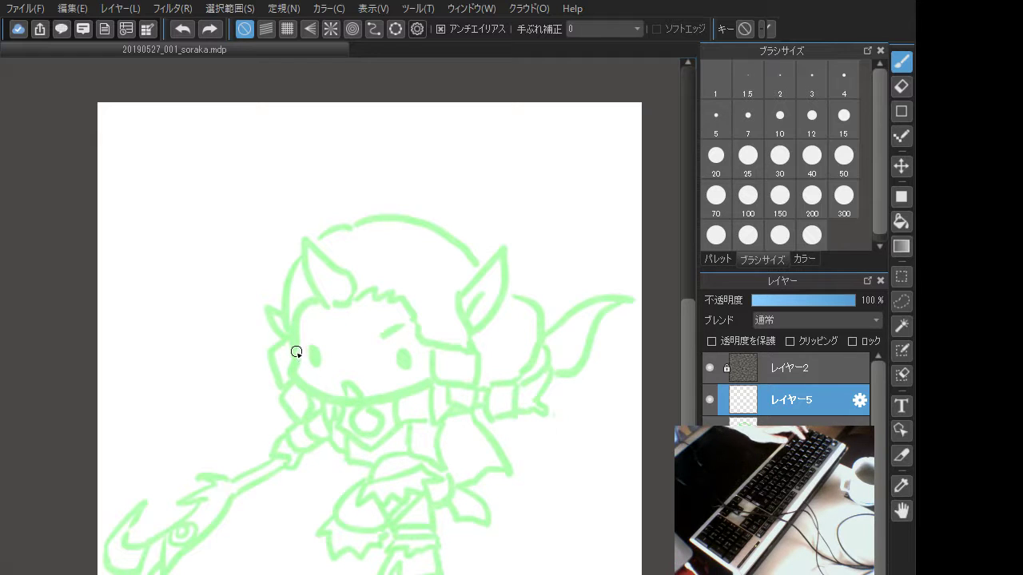
Ink the jawline on レイヤー5 as one curve from the outer cheek under the chin to the opposite cheek
mouse_move(295, 351)
mouse_down()
mouse_move(292, 376)
mouse_move(317, 397)
mouse_up()
key(ctrl+z)
mouse_move(296, 357)
mouse_down()
mouse_move(307, 384)
mouse_move(294, 380)
mouse_move(319, 396)
mouse_up()
key(ctrl+z)
key(ctrl+z)
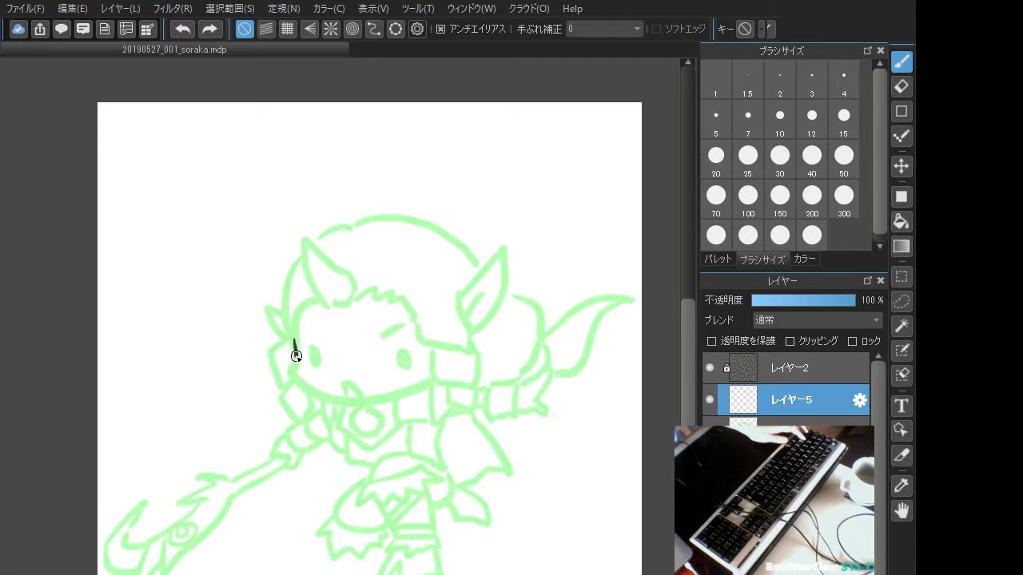
mouse_move(294, 340)
mouse_down()
mouse_move(295, 380)
mouse_move(328, 399)
mouse_move(428, 382)
mouse_move(297, 356)
mouse_move(303, 387)
mouse_move(358, 403)
mouse_move(431, 382)
mouse_up()
key(ctrl+z)
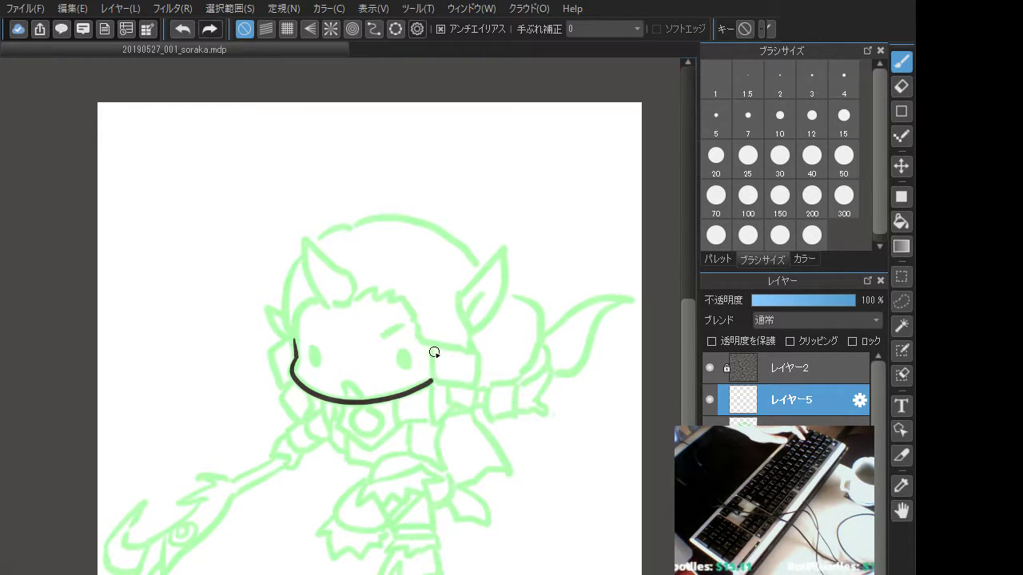
Draw a small rounded open mouth sitting on the chin line, undoing weak attempts
mouse_move(348, 396)
mouse_down()
mouse_move(360, 390)
mouse_move(346, 390)
mouse_move(360, 399)
mouse_up()
key(ctrl+z)
key(ctrl+z)
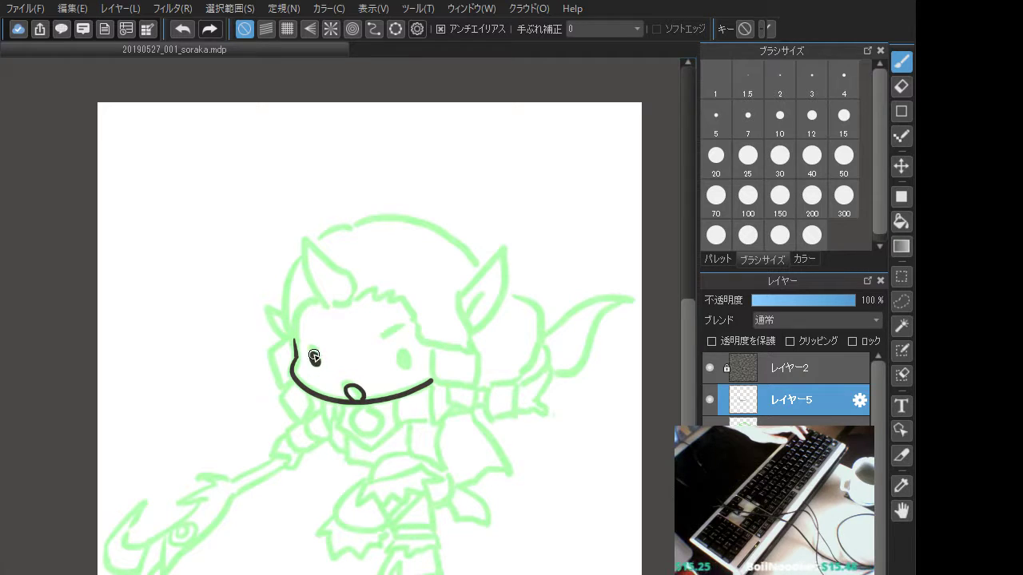
Draw both eyes as solid dark ovals over the sketched ones and add the short slanted eyebrow
key(ctrl+z)
drag(311, 348, 318, 356)
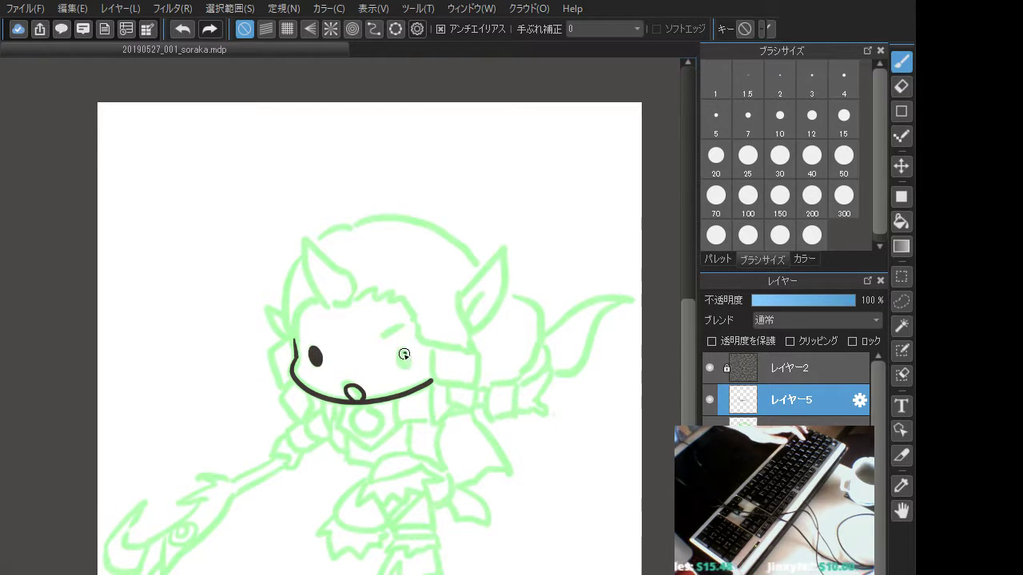
drag(405, 361, 410, 363)
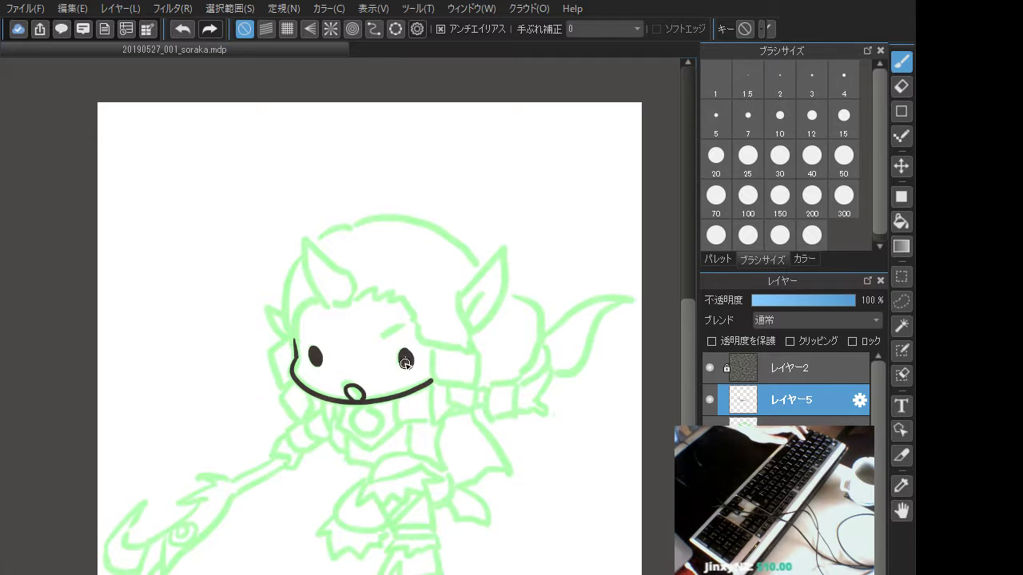
key(ctrl+z)
drag(405, 351, 405, 362)
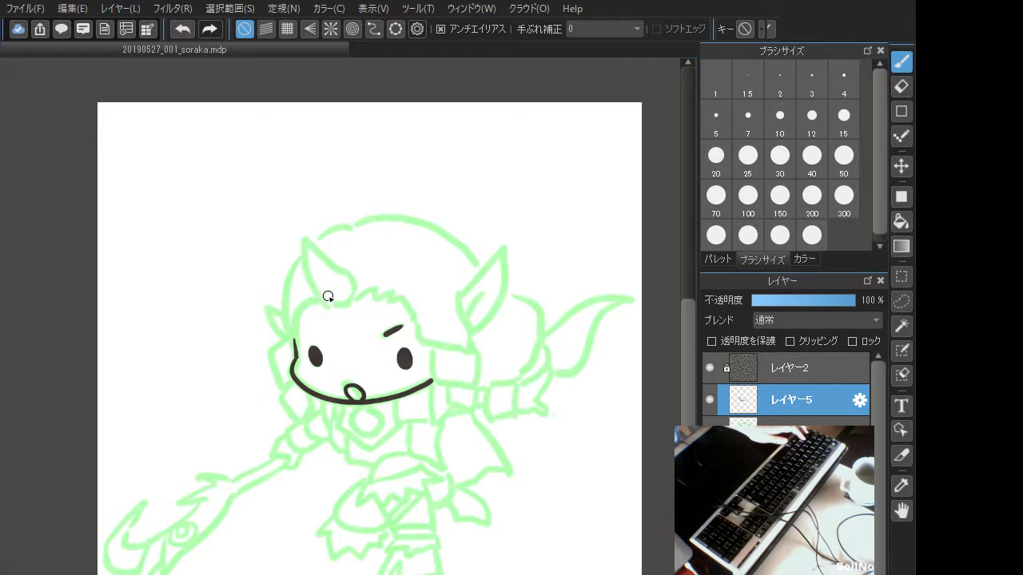
Try outlining the left horn with two curved strokes meeting at its tip, undoing the attempts
mouse_move(331, 307)
mouse_down()
mouse_move(311, 285)
mouse_move(307, 236)
mouse_move(354, 274)
mouse_up()
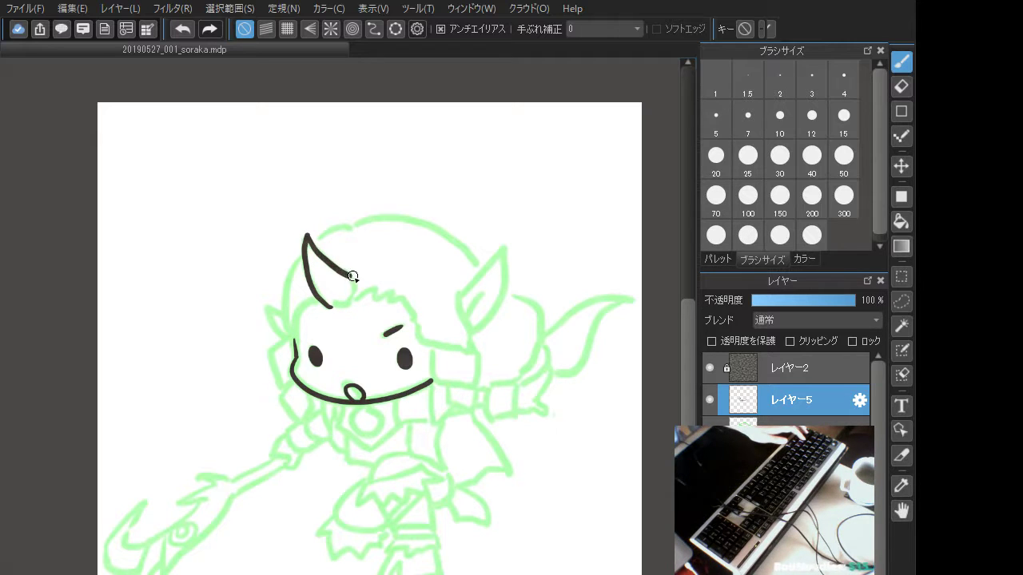
key(ctrl+z)
key(ctrl+z)
mouse_move(306, 235)
mouse_down()
mouse_move(306, 267)
mouse_move(335, 304)
mouse_up()
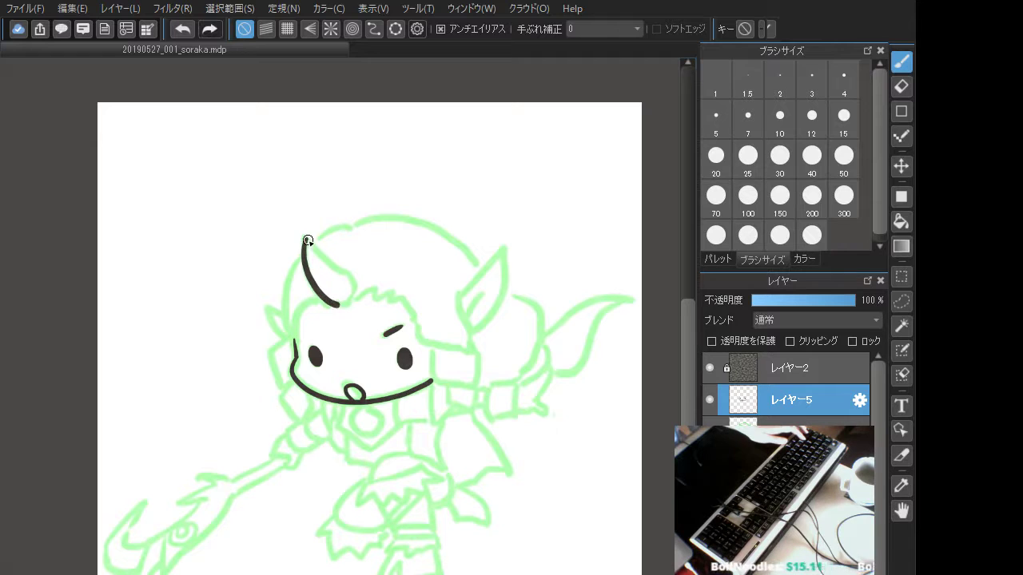
drag(306, 238, 348, 277)
key(ctrl+z)
key(ctrl+z)
key(ctrl+z)
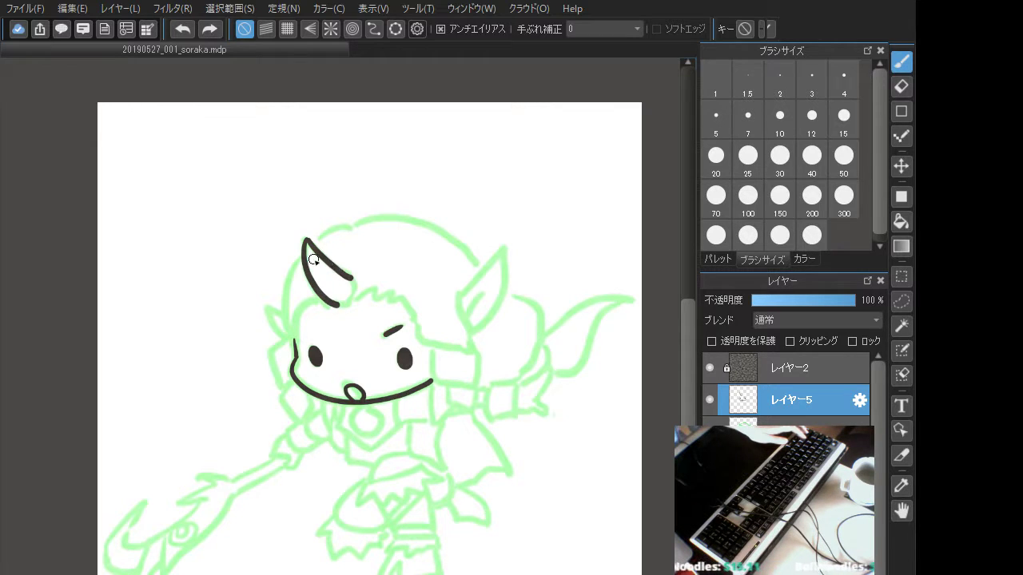
Ink the left horn's two curved sides and rounded base over the green sketch, redoing weak strokes
mouse_move(305, 239)
mouse_down()
mouse_move(305, 265)
mouse_move(338, 309)
mouse_up()
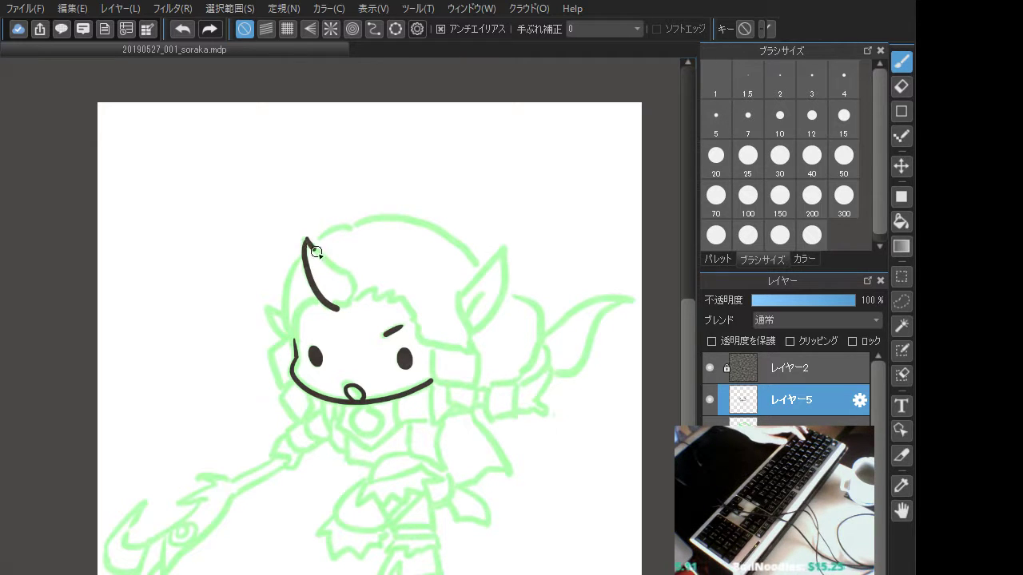
drag(317, 252, 351, 280)
key(ctrl+z)
key(ctrl+z)
mouse_move(308, 236)
mouse_down()
mouse_move(350, 273)
mouse_move(337, 308)
mouse_up()
key(ctrl+z)
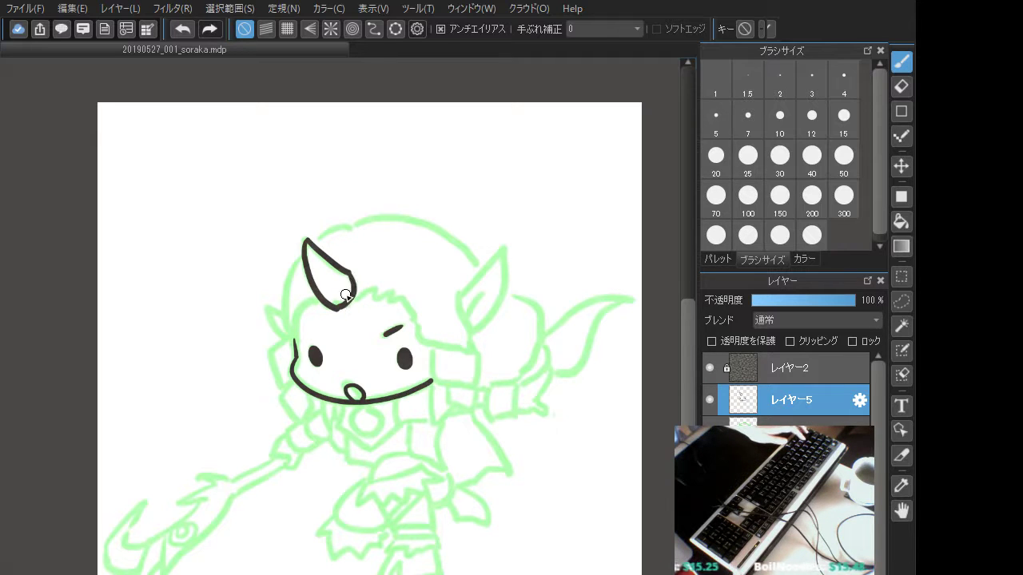
Redo the left horn's rounded base, then ink the jagged hairline left of it and the line down to the cheek
key(ctrl+z)
mouse_move(350, 273)
mouse_down()
mouse_move(356, 284)
mouse_move(339, 310)
mouse_up()
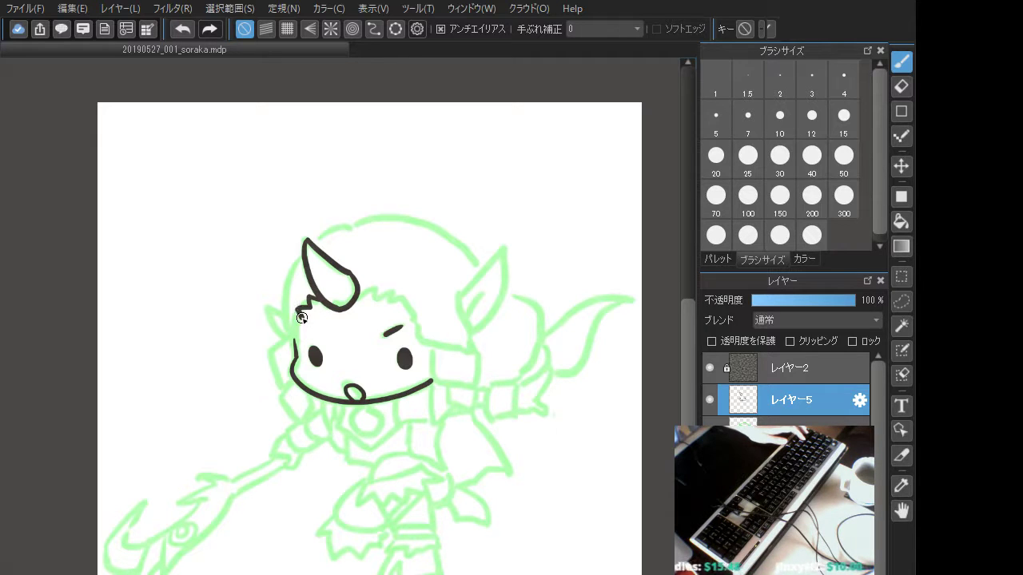
drag(296, 322, 296, 354)
key(ctrl+z)
key(ctrl+z)
key(ctrl+z)
Ink the zigzag fringe from the horn's right side across the forehead and extend it toward the right ear
mouse_move(361, 292)
mouse_down()
mouse_move(415, 306)
mouse_move(421, 340)
mouse_move(457, 346)
mouse_up()
key(ctrl+z)
key(ctrl+z)
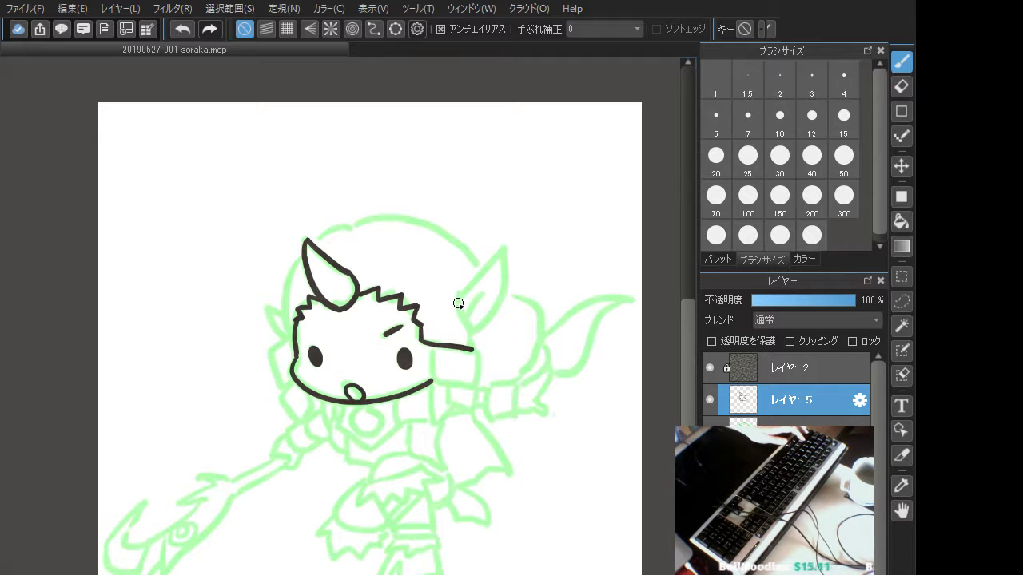
Ink the hair edge below the right ear, the large rectangular block beside the cheek and the smaller block beneath it
mouse_move(458, 301)
mouse_down()
mouse_move(474, 334)
mouse_move(473, 388)
mouse_up()
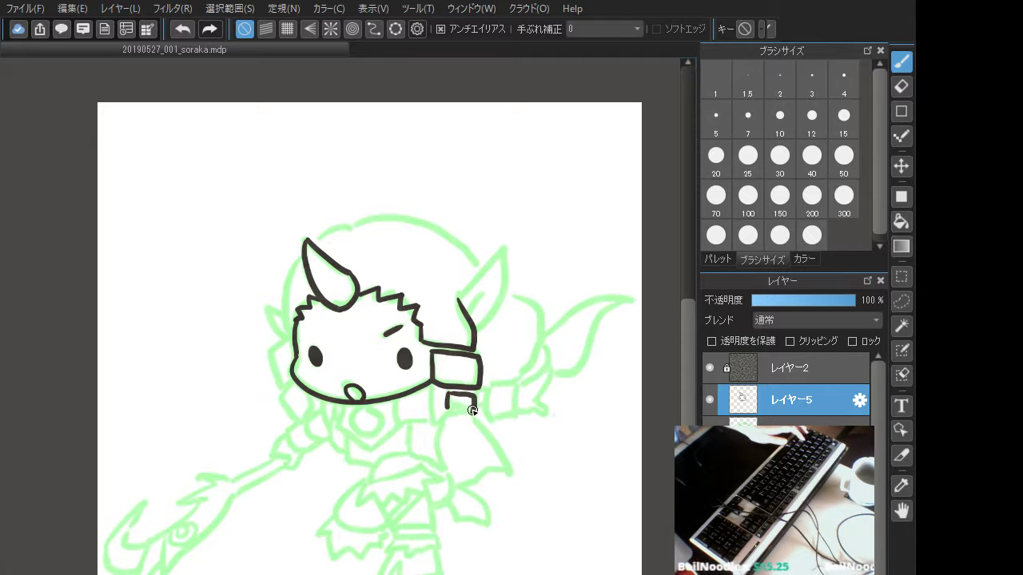
key(ctrl+z)
drag(447, 393, 465, 414)
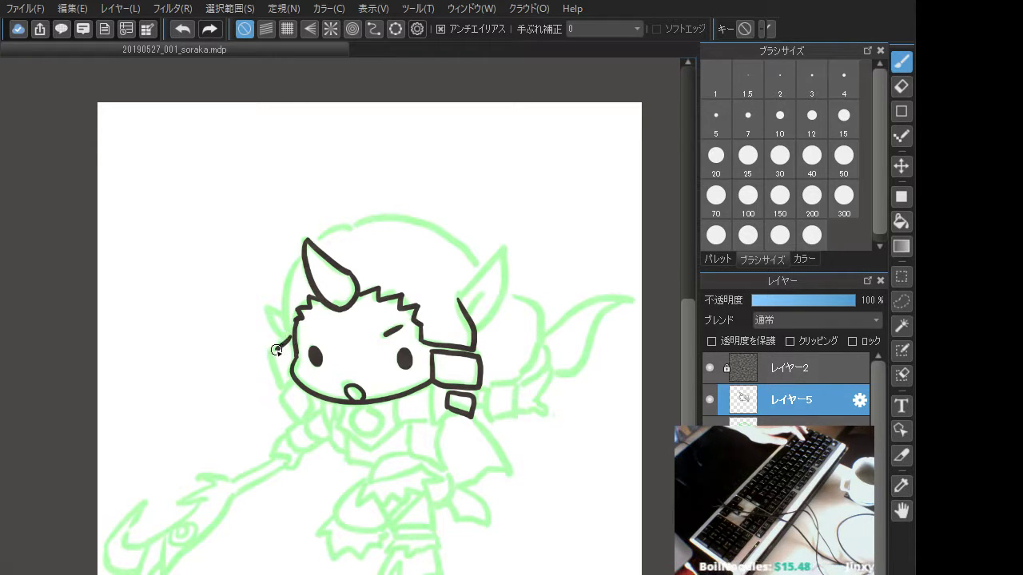
Ink the angular block beside the left cheek and the small diamond-shaped piece below it, redoing weak strokes
drag(276, 350, 283, 383)
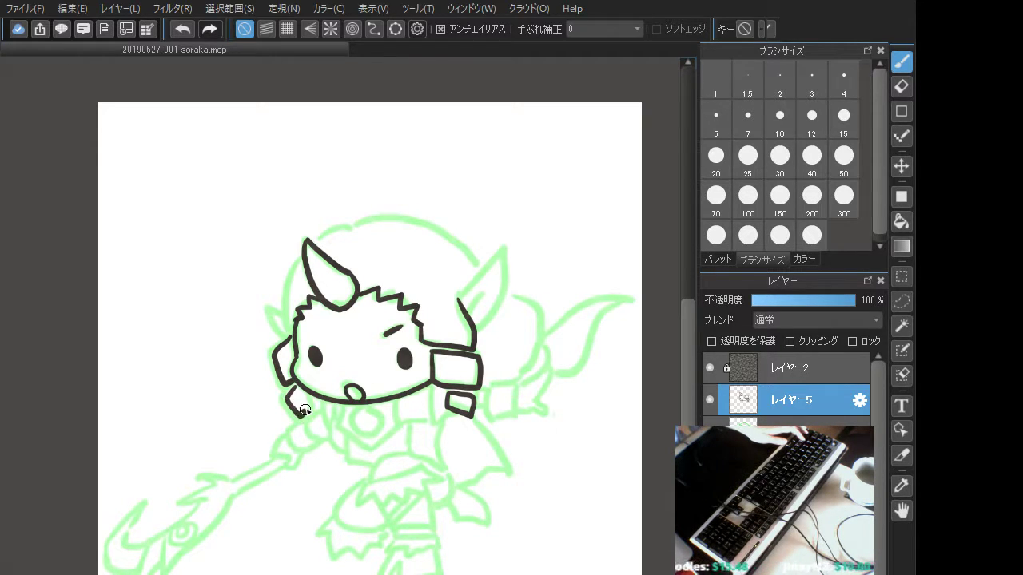
key(ctrl+z)
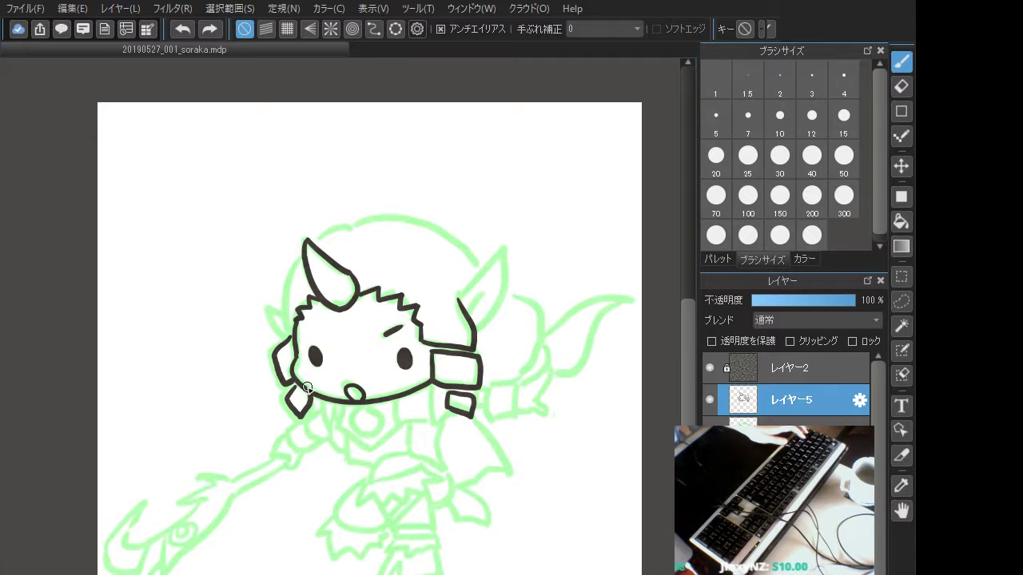
mouse_move(307, 408)
mouse_down()
mouse_move(312, 399)
mouse_move(295, 415)
mouse_move(310, 388)
mouse_up()
key(ctrl+z)
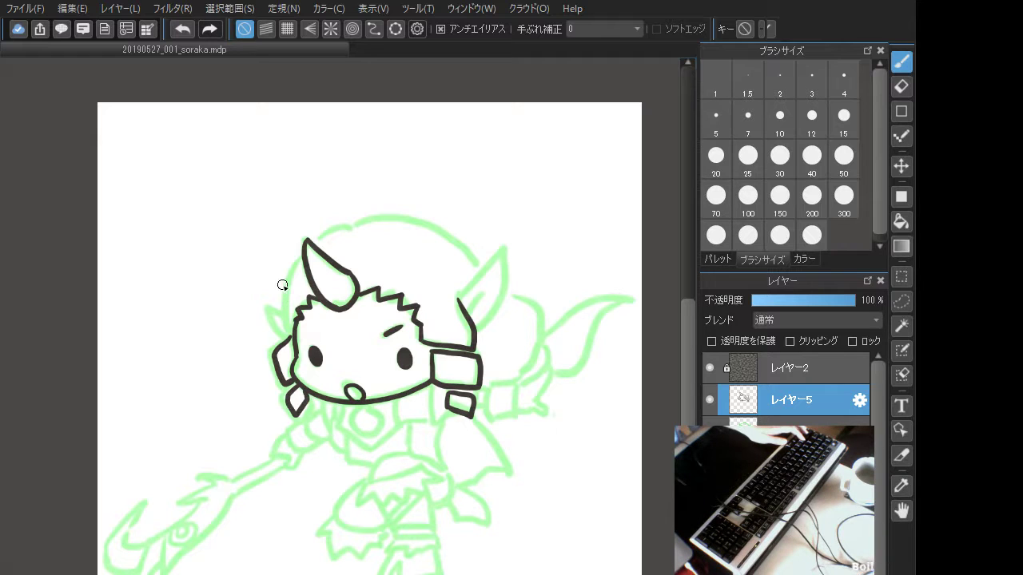
Ink the head's left contour curving down from the horn and the small pointed left ear, undoing weak attempts
mouse_move(301, 259)
mouse_down()
mouse_move(283, 310)
mouse_move(288, 337)
mouse_up()
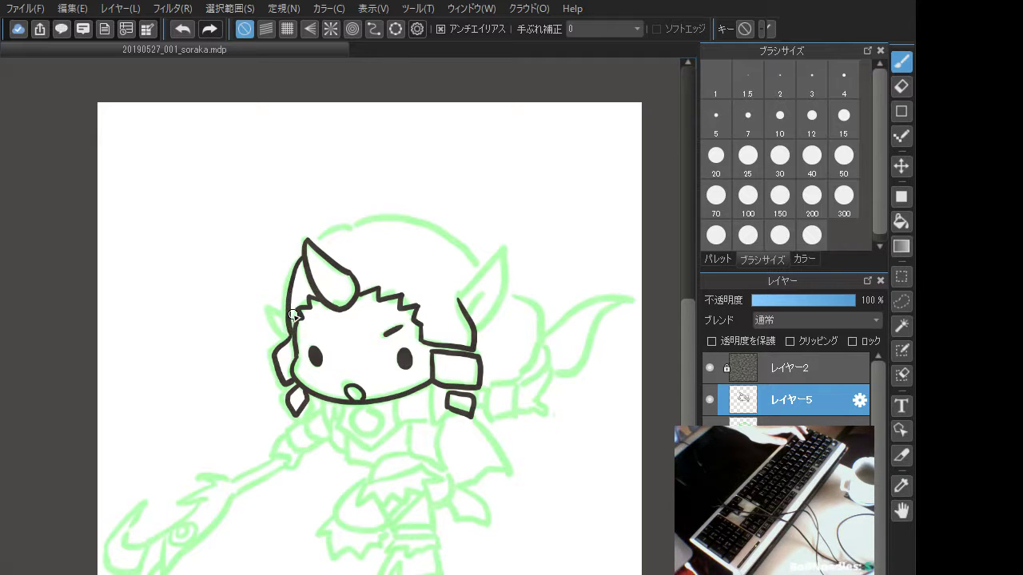
key(ctrl+z)
mouse_move(304, 247)
mouse_down()
mouse_move(290, 337)
mouse_move(294, 323)
mouse_up()
mouse_move(477, 279)
mouse_down()
mouse_move(503, 250)
mouse_move(476, 334)
mouse_up()
key(ctrl+z)
mouse_move(460, 300)
mouse_down()
mouse_move(502, 257)
mouse_move(478, 334)
mouse_up()
key(ctrl+z)
key(ctrl+z)
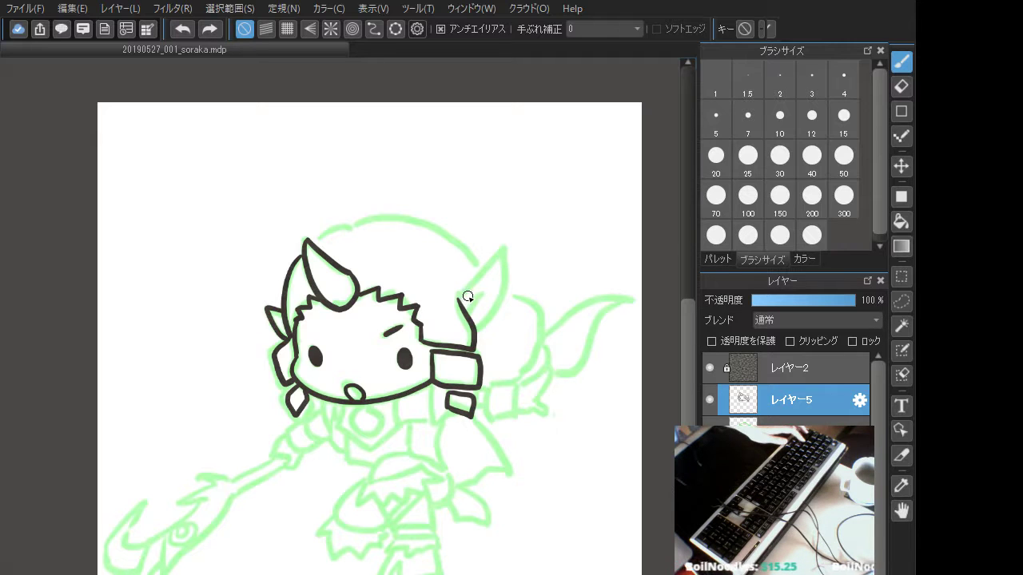
Ink the large pointed right ear with both edges and its short inner fold, redoing weak strokes
drag(457, 300, 501, 256)
key(ctrl+z)
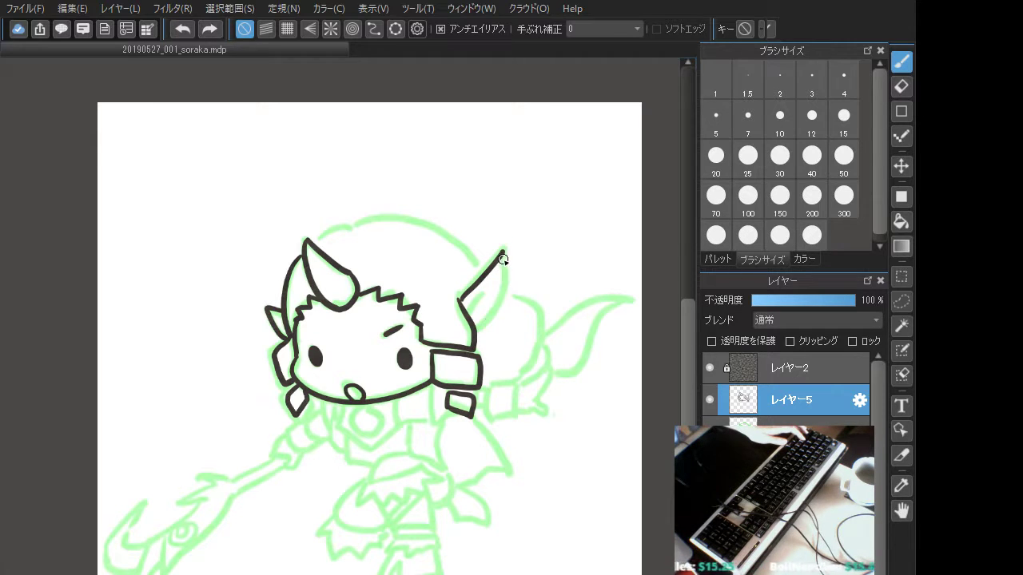
key(ctrl+z)
mouse_move(458, 302)
mouse_down()
mouse_move(504, 255)
mouse_move(475, 329)
mouse_move(484, 268)
mouse_move(503, 250)
mouse_move(476, 334)
mouse_up()
key(ctrl+z)
key(ctrl+z)
drag(481, 293, 463, 317)
key(ctrl+z)
Ink the top of the head as two arcs and add the rounded hair bulge behind the right ear
mouse_move(315, 241)
mouse_down()
mouse_move(367, 223)
mouse_move(429, 223)
mouse_move(479, 246)
mouse_up()
key(ctrl+z)
mouse_move(356, 228)
mouse_down()
mouse_move(406, 222)
mouse_move(473, 254)
mouse_up()
key(ctrl+z)
mouse_move(358, 226)
mouse_down()
mouse_move(426, 221)
mouse_move(473, 256)
mouse_up()
key(ctrl+z)
mouse_move(361, 227)
mouse_down()
mouse_move(414, 220)
mouse_move(457, 238)
mouse_move(483, 268)
mouse_up()
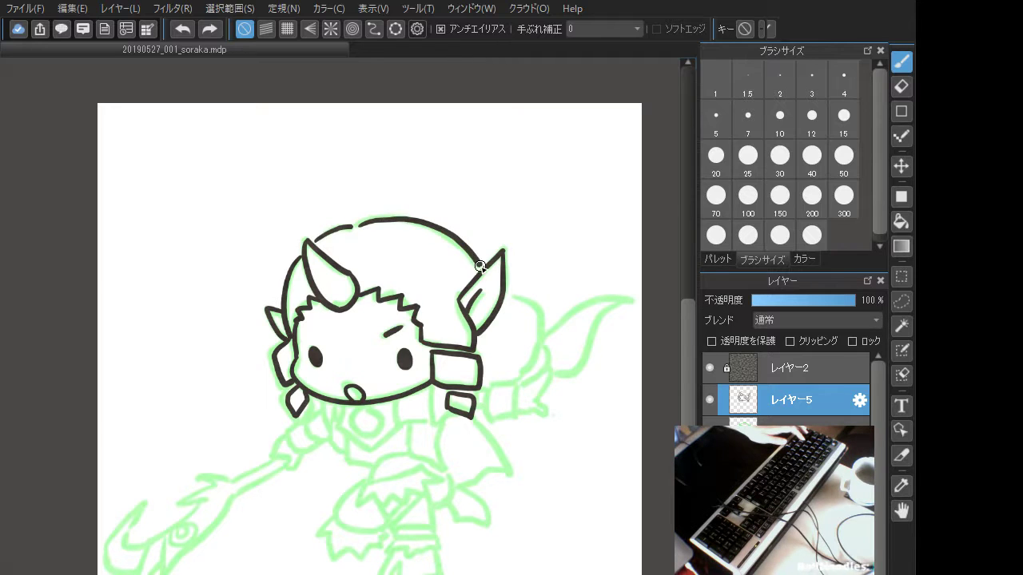
key(ctrl+z)
mouse_move(362, 226)
mouse_down()
mouse_move(420, 222)
mouse_move(476, 264)
mouse_move(534, 352)
mouse_move(520, 376)
mouse_up()
key(ctrl+z)
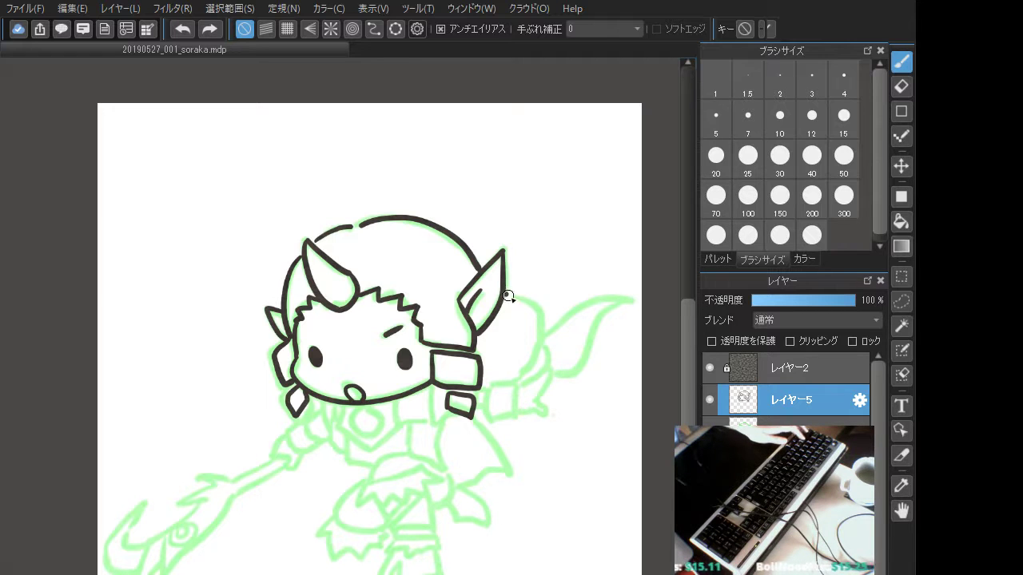
mouse_move(507, 295)
mouse_down()
mouse_move(536, 310)
mouse_move(540, 353)
mouse_move(524, 375)
mouse_up()
Ink the outstretched right-side hand with its cuff and join it to the small block, redoing weak strokes
scroll(532, 308, down, 3)
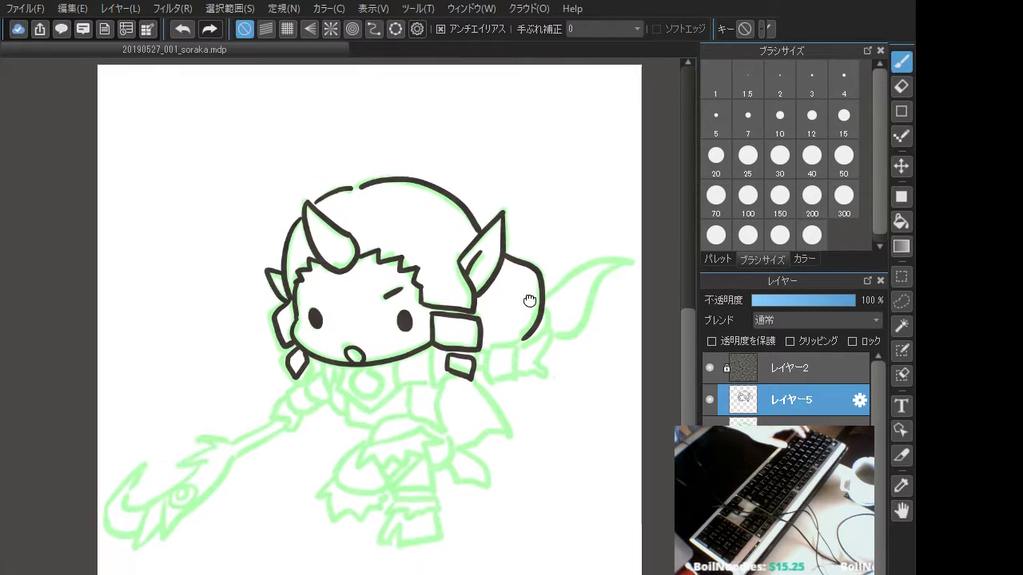
mouse_move(490, 336)
mouse_down()
mouse_move(486, 369)
mouse_move(513, 331)
mouse_move(521, 360)
mouse_move(487, 354)
mouse_move(512, 363)
mouse_move(516, 336)
mouse_move(519, 362)
mouse_move(506, 332)
mouse_move(521, 363)
mouse_move(520, 337)
mouse_move(519, 362)
mouse_move(553, 322)
mouse_move(528, 363)
mouse_up()
key(ctrl+z)
key(ctrl+z)
key(ctrl+z)
key(ctrl+z)
key(ctrl+z)
key(ctrl+z)
key(ctrl+z)
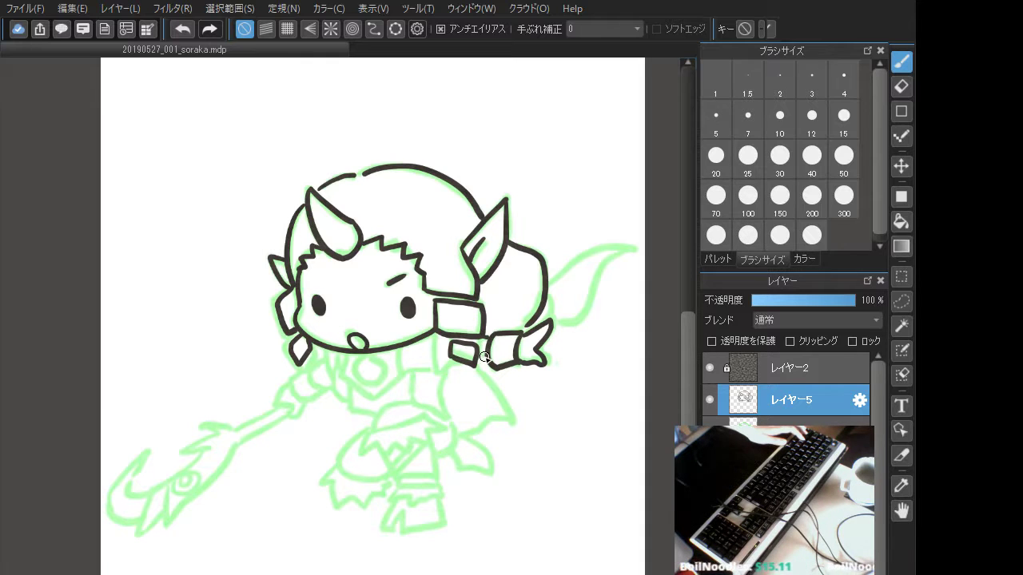
key(ctrl+z)
drag(483, 336, 492, 338)
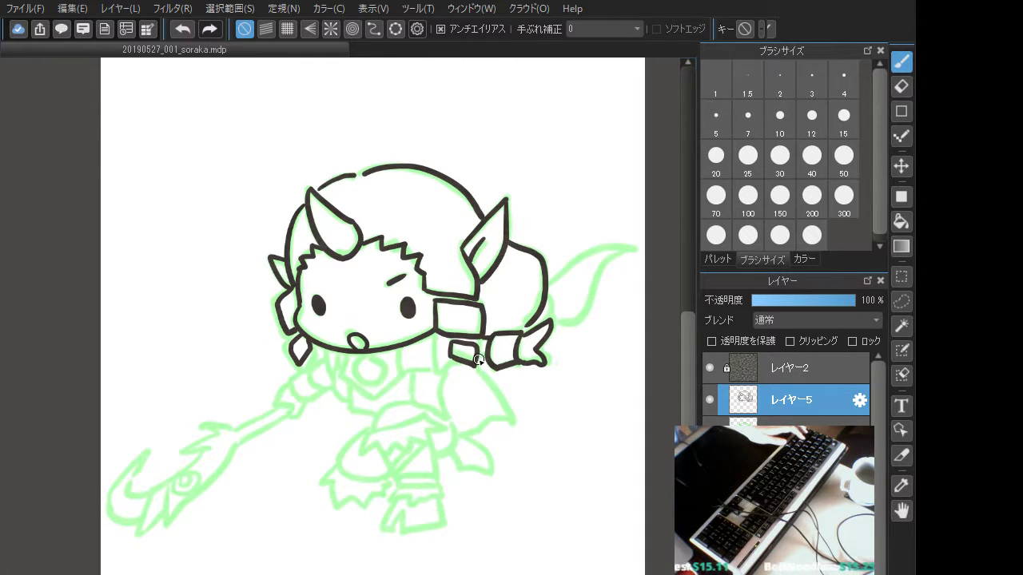
Ink the pointed collar plate with its round gem under the chin, plus the chest line and strap to its right
mouse_move(361, 361)
mouse_down()
mouse_move(360, 382)
mouse_move(365, 366)
mouse_move(378, 379)
mouse_move(360, 363)
mouse_move(346, 386)
mouse_move(376, 396)
mouse_up()
key(ctrl+z)
key(ctrl+z)
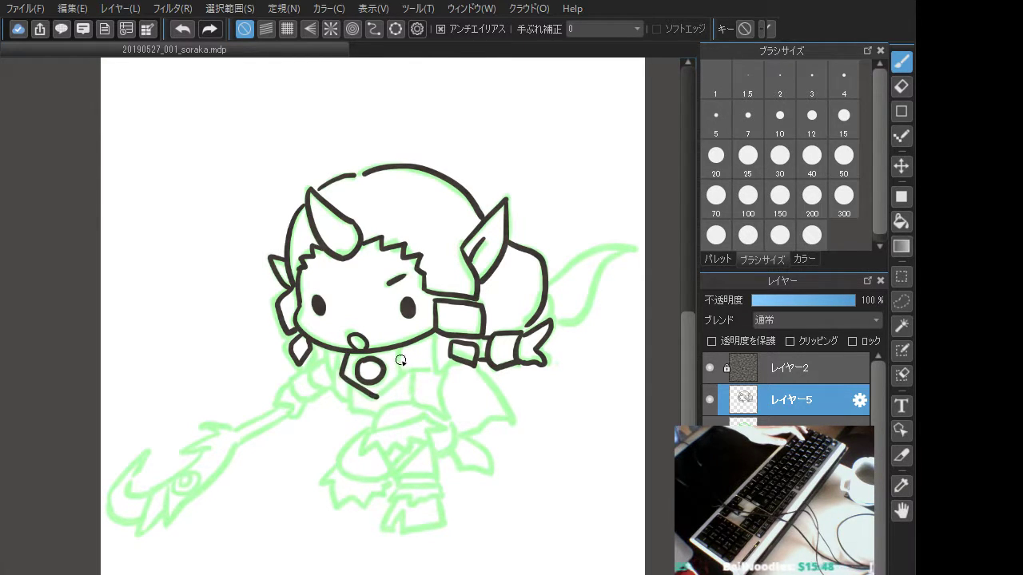
mouse_move(397, 359)
mouse_down()
mouse_move(390, 386)
mouse_move(446, 374)
mouse_move(444, 352)
mouse_move(441, 373)
mouse_up()
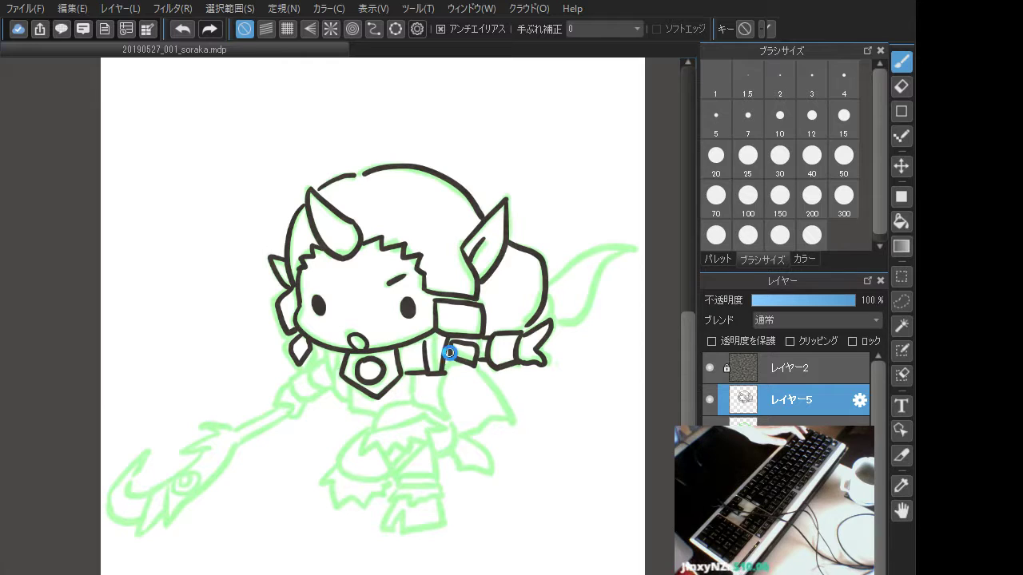
key(ctrl+z)
drag(445, 337, 439, 372)
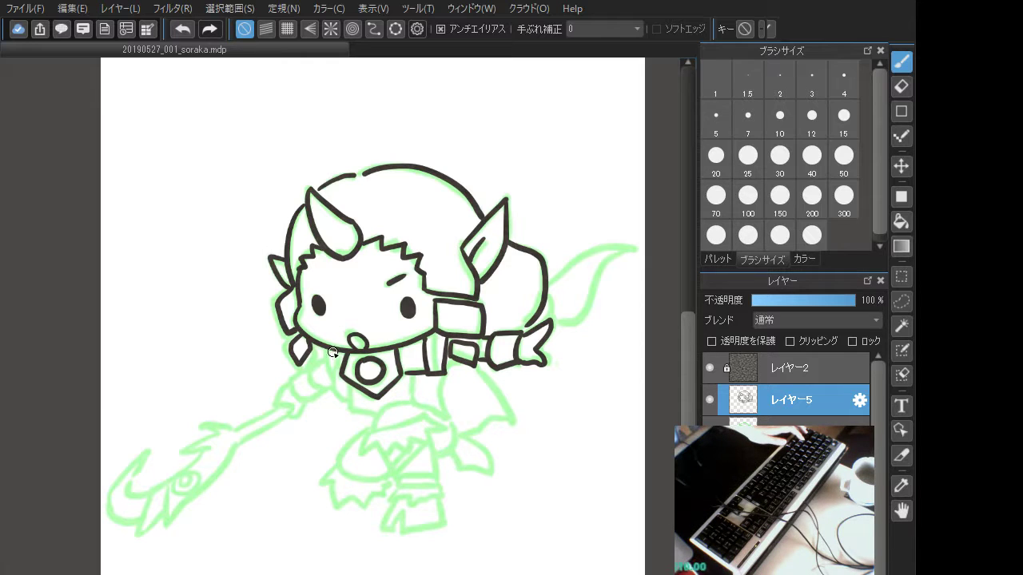
Ink the narrow collar strips left of the gem plate and the torso's lower left corner, undoing weak attempts
key(ctrl+z)
drag(334, 352, 349, 389)
key(ctrl+z)
key(ctrl+z)
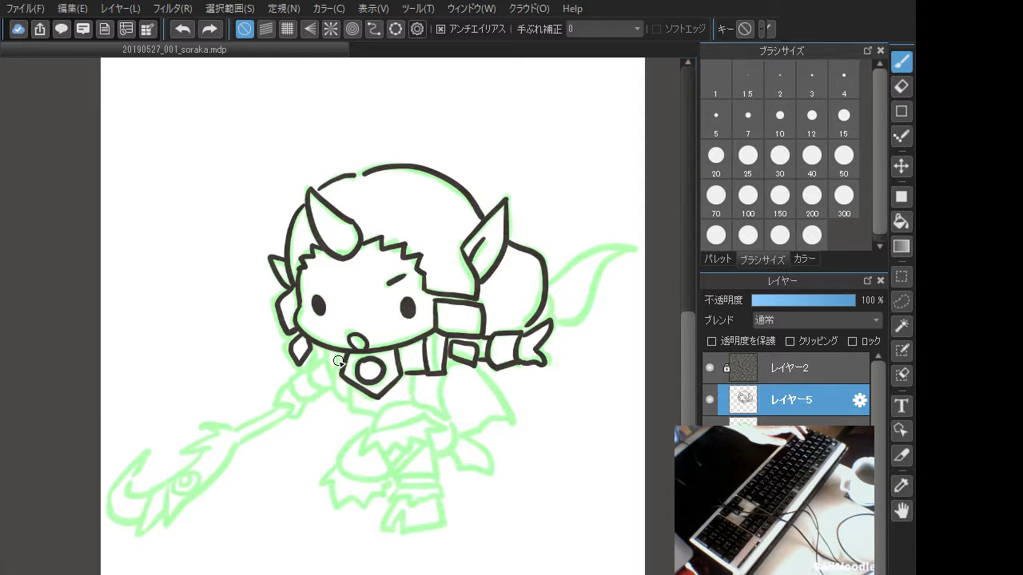
drag(326, 351, 344, 385)
key(ctrl+z)
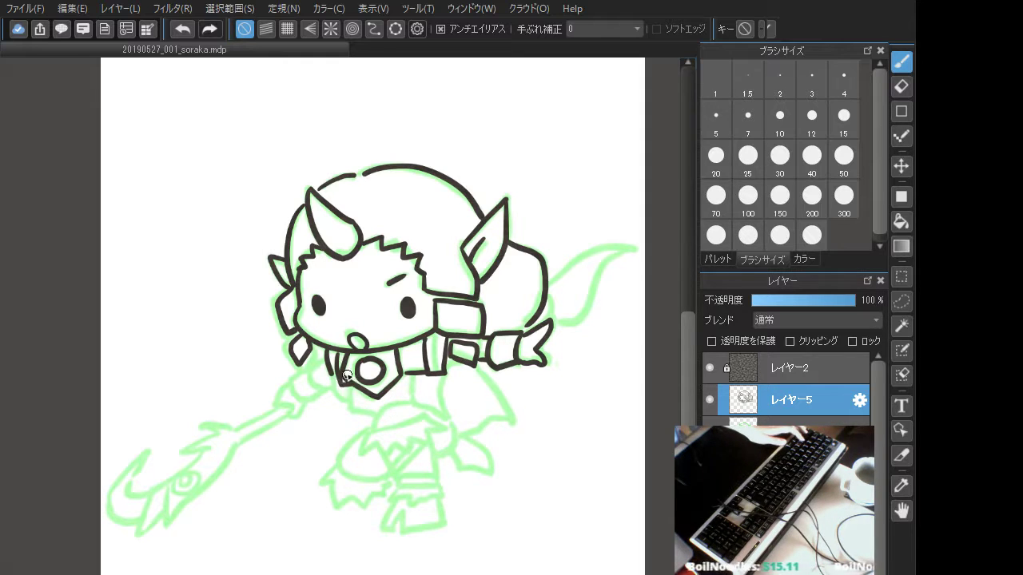
key(ctrl+z)
mouse_move(333, 350)
mouse_down()
mouse_move(343, 381)
mouse_move(333, 380)
mouse_move(344, 380)
mouse_move(343, 369)
mouse_move(331, 375)
mouse_move(338, 381)
mouse_move(341, 353)
mouse_move(394, 365)
mouse_move(345, 384)
mouse_move(331, 374)
mouse_move(352, 356)
mouse_move(398, 376)
mouse_move(348, 395)
mouse_move(351, 386)
mouse_move(368, 411)
mouse_up()
key(ctrl+z)
key(ctrl+z)
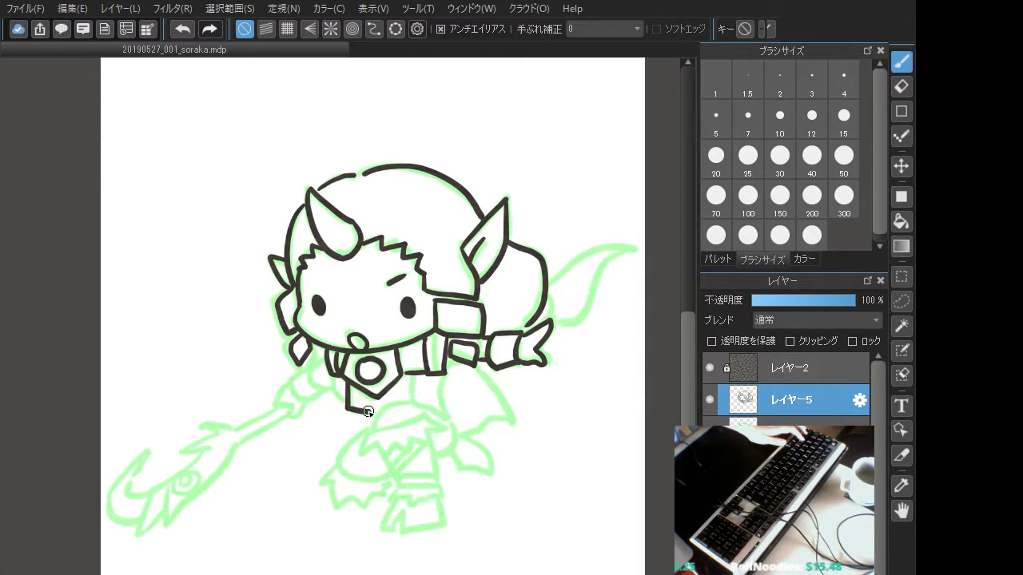
Ink the torso's inner vertical line and the rounded upper leg with its zigzag fur trim, then save the drawing
mouse_move(407, 373)
mouse_down()
mouse_move(409, 398)
mouse_move(377, 421)
mouse_move(410, 404)
mouse_move(377, 424)
mouse_move(369, 412)
mouse_move(389, 412)
mouse_move(365, 411)
mouse_move(434, 420)
mouse_move(373, 430)
mouse_move(362, 452)
mouse_move(413, 440)
mouse_up()
key(ctrl+z)
key(ctrl+z)
key(ctrl+z)
key(ctrl+z)
key(ctrl+s)
Ink the body's right side from below the small block down to the rounded hip behind the fur trim
scroll(453, 406, down, 2)
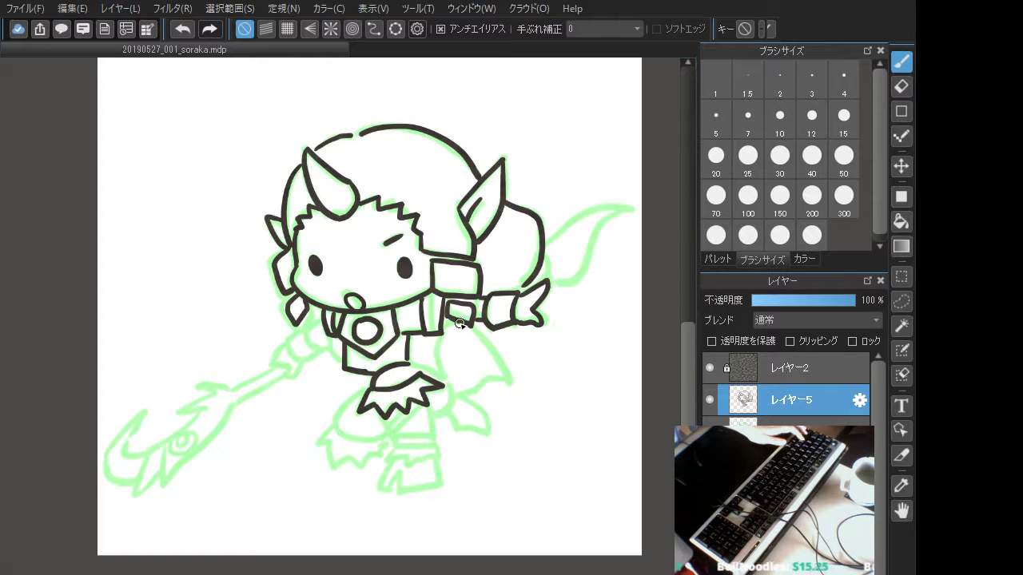
key(ctrl+z)
mouse_move(458, 322)
mouse_down()
mouse_move(441, 333)
mouse_move(452, 414)
mouse_move(435, 406)
mouse_up()
key(ctrl+z)
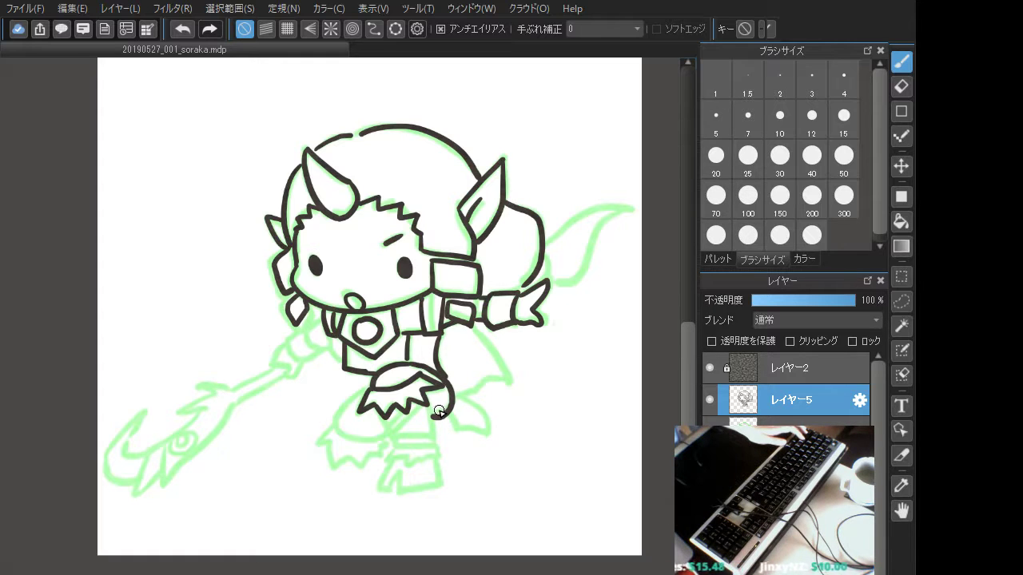
Ink the standing leg below the fur trim with its diagonal wrapping and the upper line of the ankle band
mouse_move(432, 419)
mouse_down()
mouse_move(441, 418)
mouse_move(431, 433)
mouse_move(393, 433)
mouse_move(399, 411)
mouse_up()
key(ctrl+z)
key(ctrl+z)
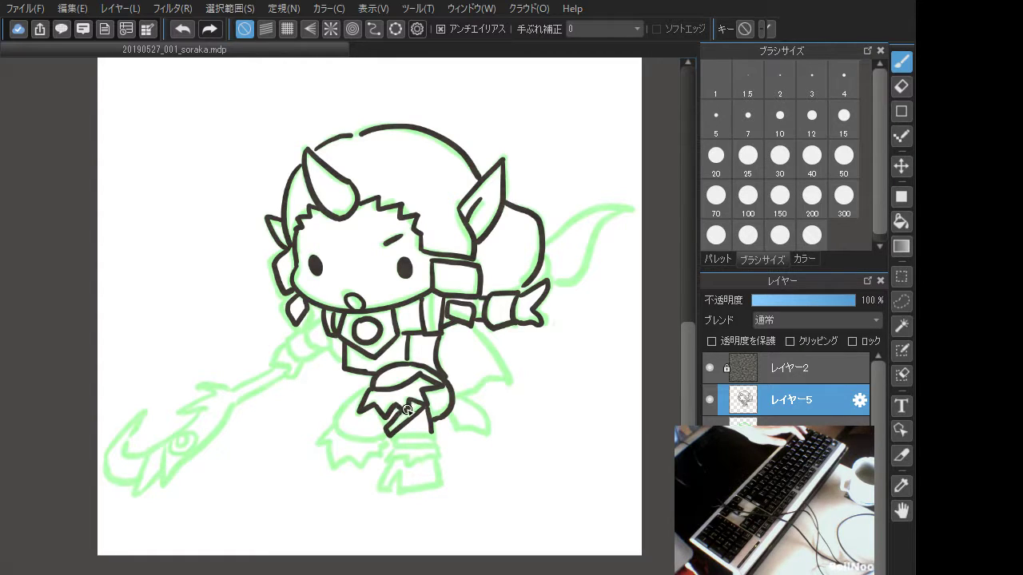
key(ctrl+z)
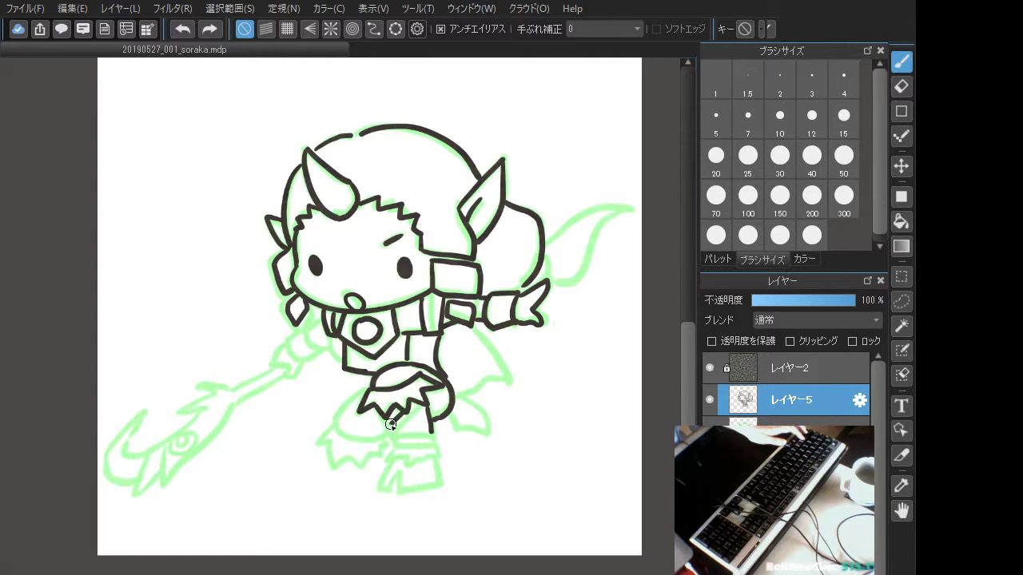
mouse_move(388, 434)
mouse_down()
mouse_move(425, 407)
mouse_move(383, 421)
mouse_move(413, 438)
mouse_move(394, 446)
mouse_move(396, 436)
mouse_move(426, 435)
mouse_up()
key(ctrl+z)
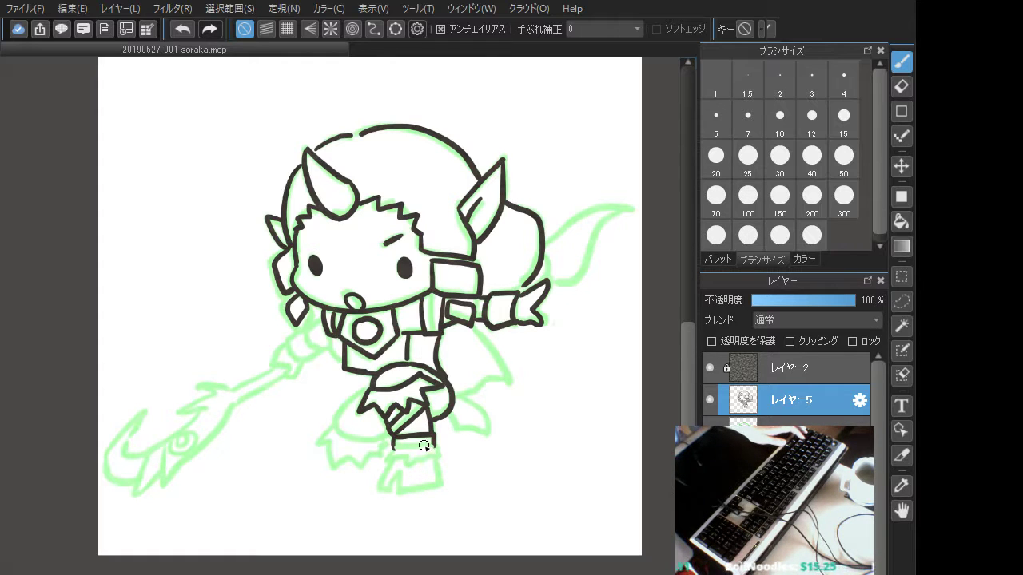
Ink the standing leg's ankle bands, jagged fur cuff and split hoof, undoing weak strokes
mouse_move(394, 449)
mouse_down()
mouse_move(442, 440)
mouse_move(406, 431)
mouse_move(390, 459)
mouse_move(440, 455)
mouse_move(434, 422)
mouse_move(378, 486)
mouse_move(400, 471)
mouse_move(402, 490)
mouse_move(439, 489)
mouse_move(432, 464)
mouse_move(445, 480)
mouse_move(441, 471)
mouse_move(441, 484)
mouse_move(418, 490)
mouse_move(444, 483)
mouse_up()
key(ctrl+z)
key(ctrl+z)
key(ctrl+z)
key(ctrl+z)
key(ctrl+z)
key(ctrl+z)
key(ctrl+z)
key(ctrl+z)
key(ctrl+z)
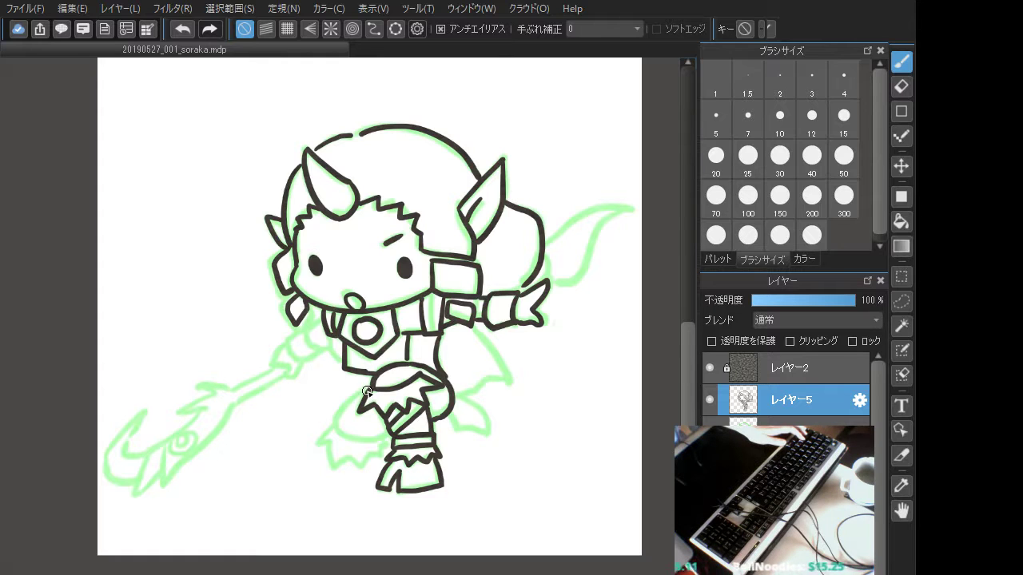
Ink the raised bent leg's rounded outline and its jagged fur end, redoing weak strokes
mouse_move(366, 391)
mouse_down()
mouse_move(343, 413)
mouse_move(350, 433)
mouse_move(377, 437)
mouse_move(380, 423)
mouse_move(352, 399)
mouse_move(340, 420)
mouse_move(351, 440)
mouse_move(391, 441)
mouse_move(366, 393)
mouse_move(338, 422)
mouse_move(352, 442)
mouse_move(389, 434)
mouse_move(335, 426)
mouse_move(319, 439)
mouse_move(334, 445)
mouse_move(334, 459)
mouse_move(379, 459)
mouse_move(393, 423)
mouse_up()
key(ctrl+z)
key(ctrl+z)
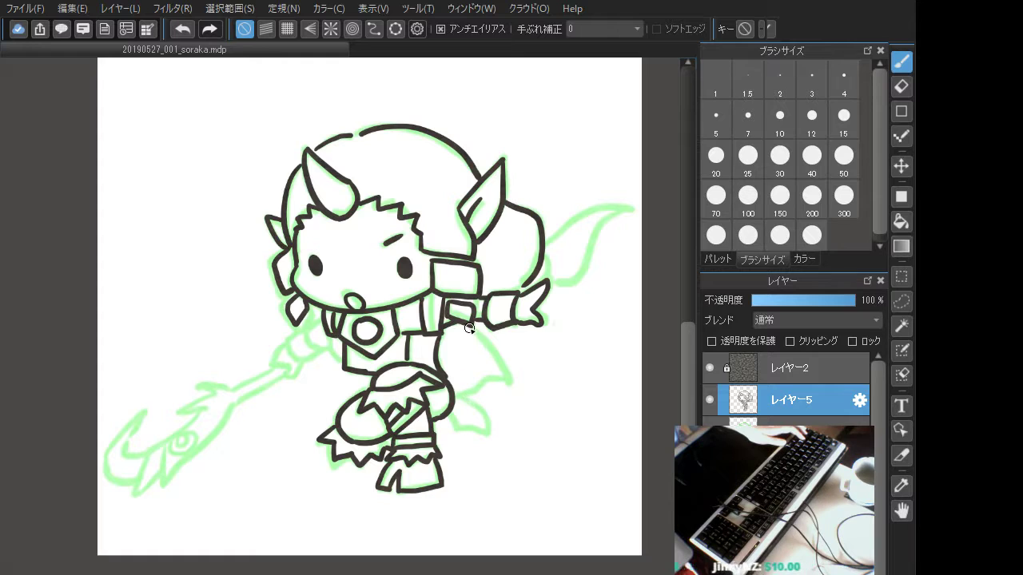
Ink the flared cloth flap behind the torso and the smaller pointed piece below it at the hip
mouse_move(469, 327)
mouse_down()
mouse_move(511, 371)
mouse_move(473, 384)
mouse_up()
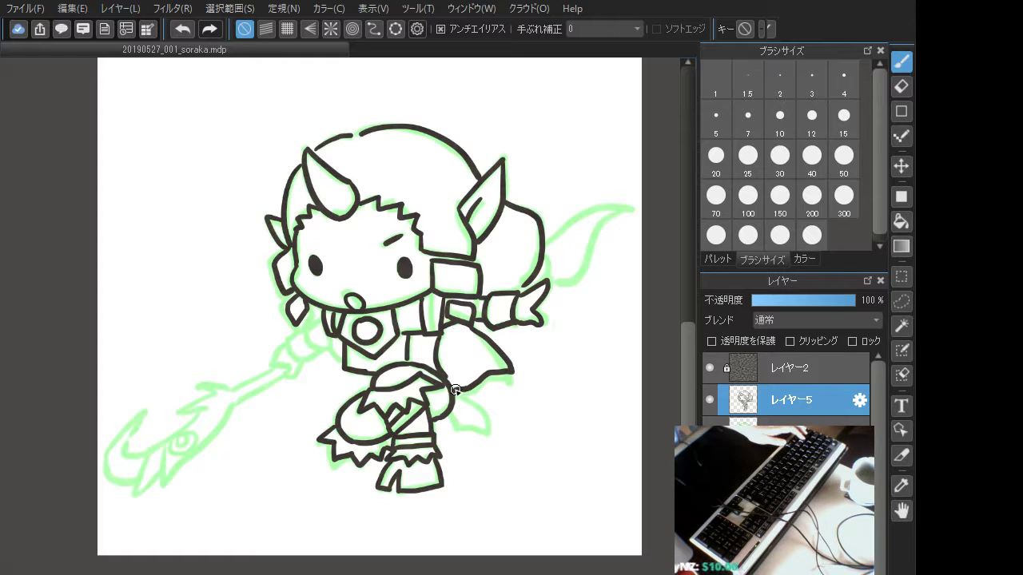
key(ctrl+z)
mouse_move(475, 324)
mouse_down()
mouse_move(509, 381)
mouse_move(457, 394)
mouse_move(479, 409)
mouse_move(461, 420)
mouse_move(488, 428)
mouse_up()
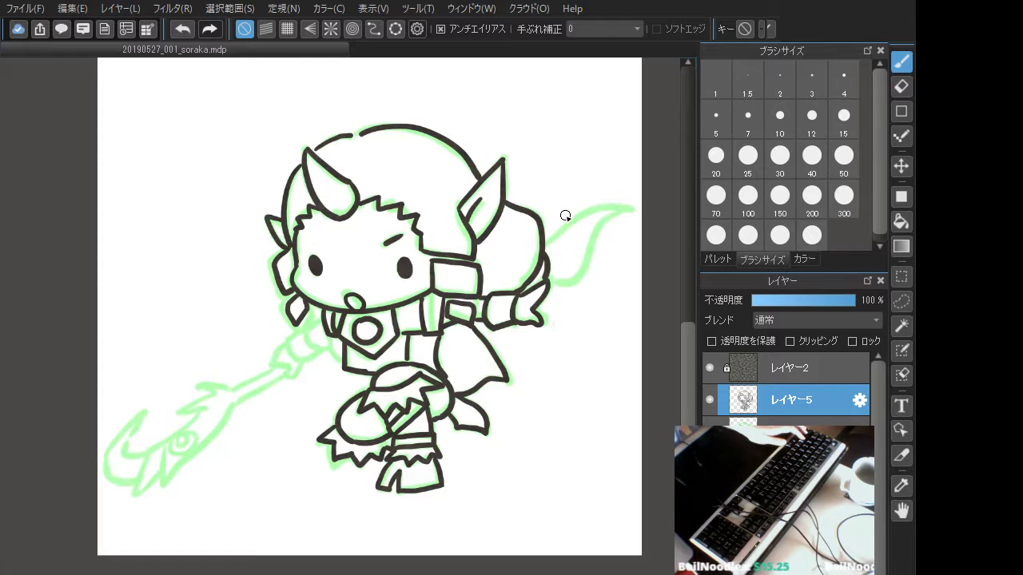
Ink the long wavy strand sweeping out behind the hair bulge to a pointed tip, redoing weak strokes
mouse_move(542, 240)
mouse_down()
mouse_move(589, 206)
mouse_move(628, 210)
mouse_up()
key(ctrl+z)
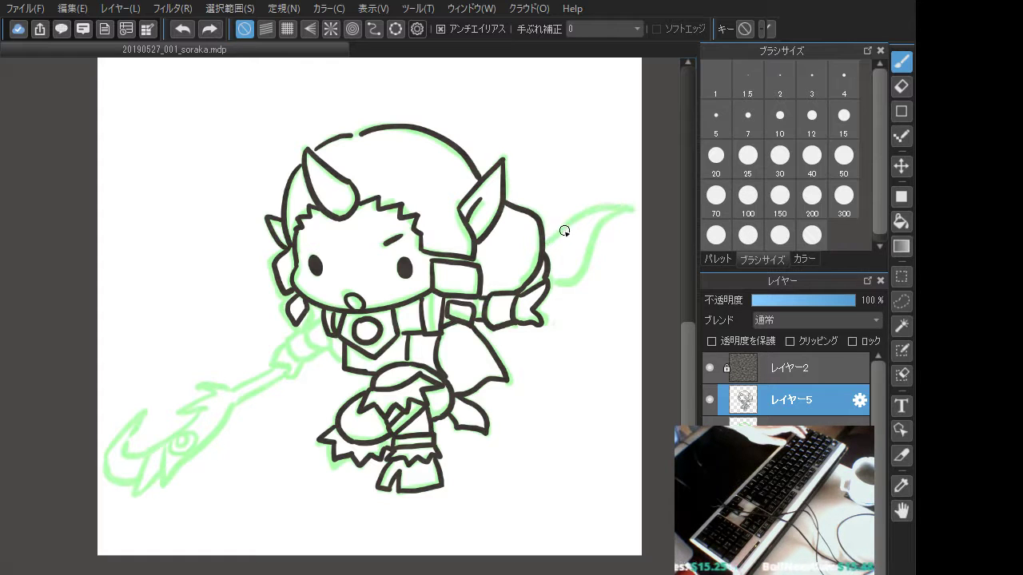
mouse_move(546, 243)
mouse_down()
mouse_move(592, 210)
mouse_move(631, 209)
mouse_move(587, 260)
mouse_move(549, 283)
mouse_up()
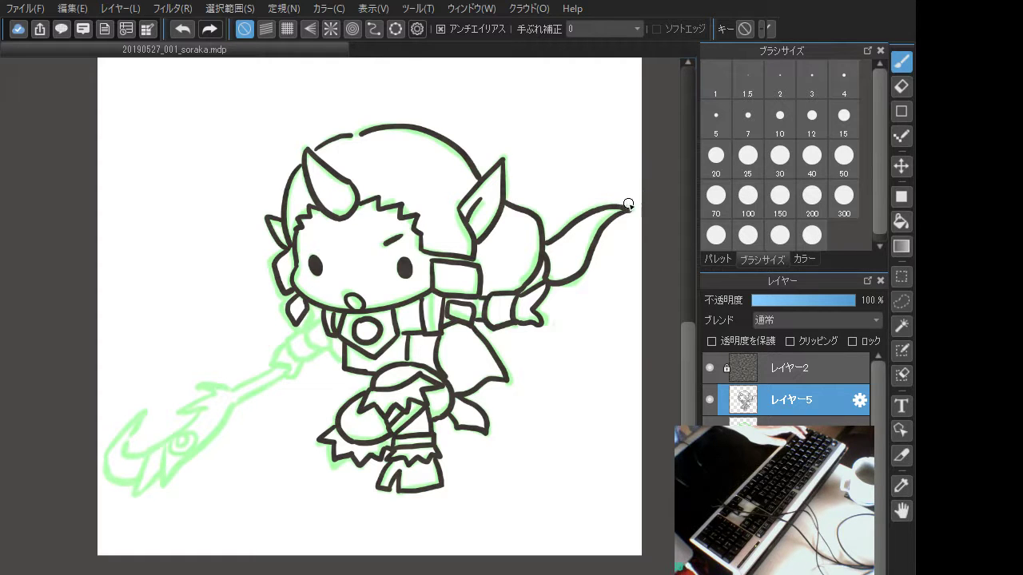
drag(593, 210, 630, 209)
key(ctrl+z)
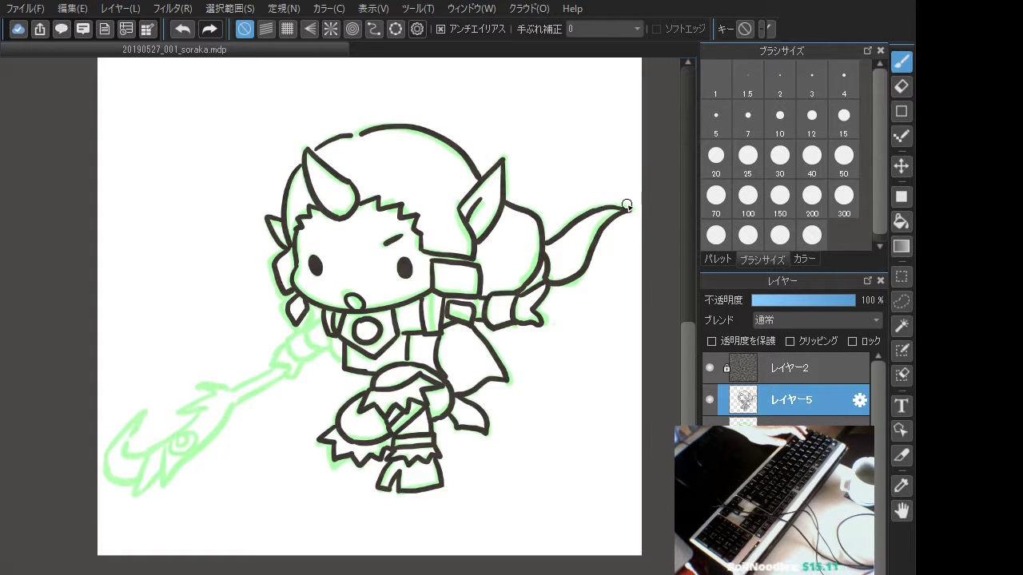
Ink the left-side arm with its cuff and the hand at the end of the staff, redoing weak strokes
mouse_move(310, 327)
mouse_down()
mouse_move(322, 347)
mouse_move(287, 345)
mouse_move(294, 356)
mouse_move(322, 347)
mouse_move(324, 319)
mouse_move(343, 363)
mouse_up()
key(ctrl+z)
key(ctrl+z)
key(ctrl+z)
key(ctrl+z)
key(ctrl+y)
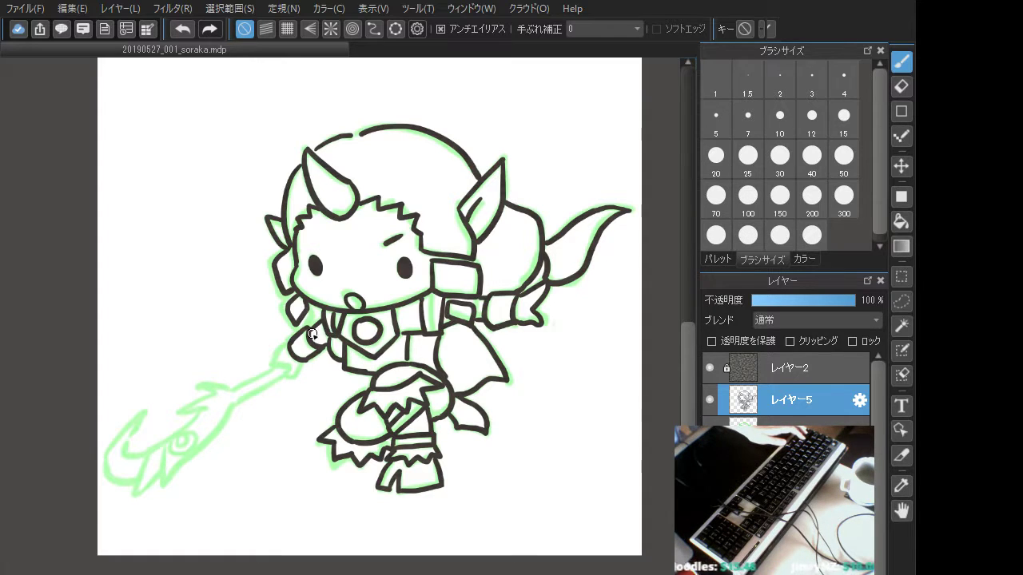
drag(286, 347, 275, 356)
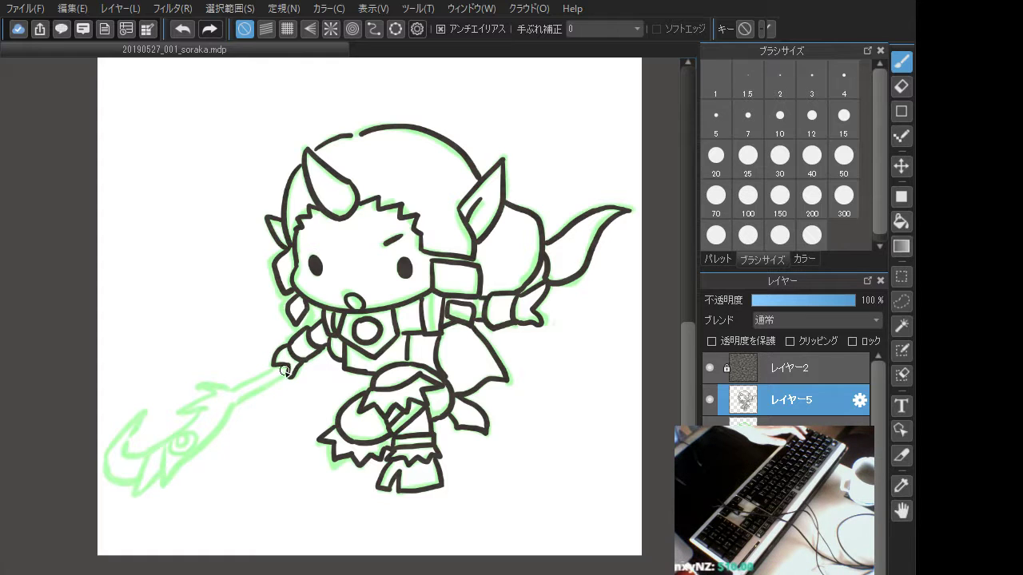
Ink the fingers of the hand gripping the staff and the two straight edges of the shaft, redoing weak strokes
key(ctrl+z)
mouse_move(285, 366)
mouse_down()
mouse_move(287, 374)
mouse_move(297, 364)
mouse_move(287, 377)
mouse_move(274, 354)
mouse_move(286, 371)
mouse_up()
key(ctrl+z)
key(ctrl+z)
key(ctrl+z)
key(ctrl+z)
key(ctrl+z)
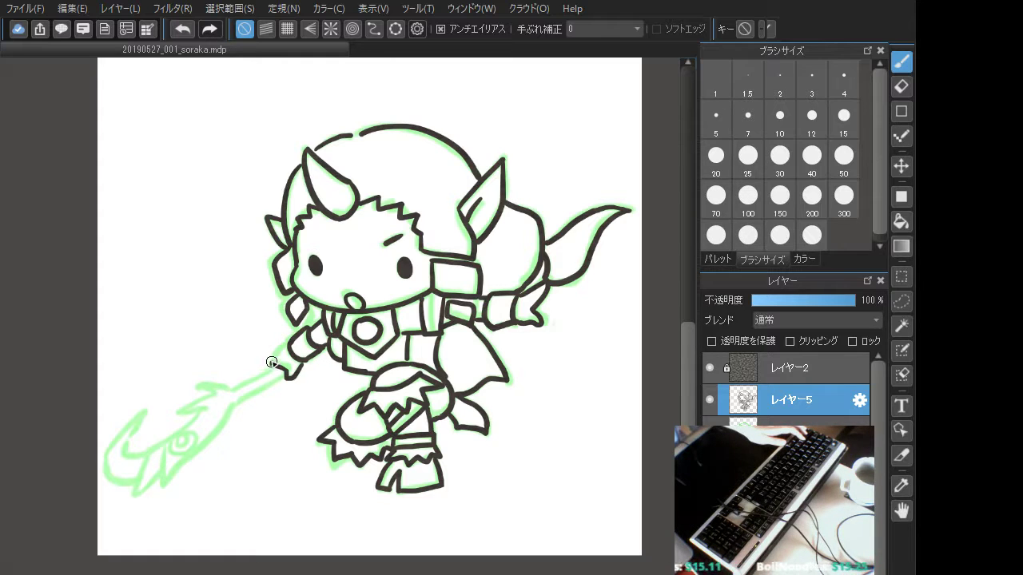
key(ctrl+z)
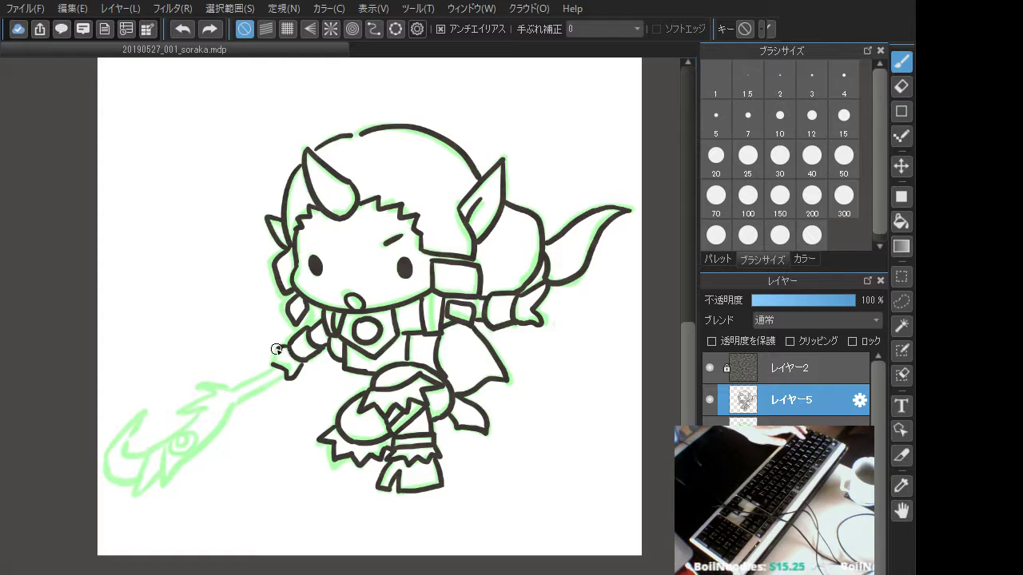
mouse_move(277, 349)
mouse_down()
mouse_move(276, 365)
mouse_move(278, 350)
mouse_move(238, 404)
mouse_move(282, 375)
mouse_up()
key(ctrl+z)
key(ctrl+z)
key(ctrl+z)
drag(235, 404, 297, 360)
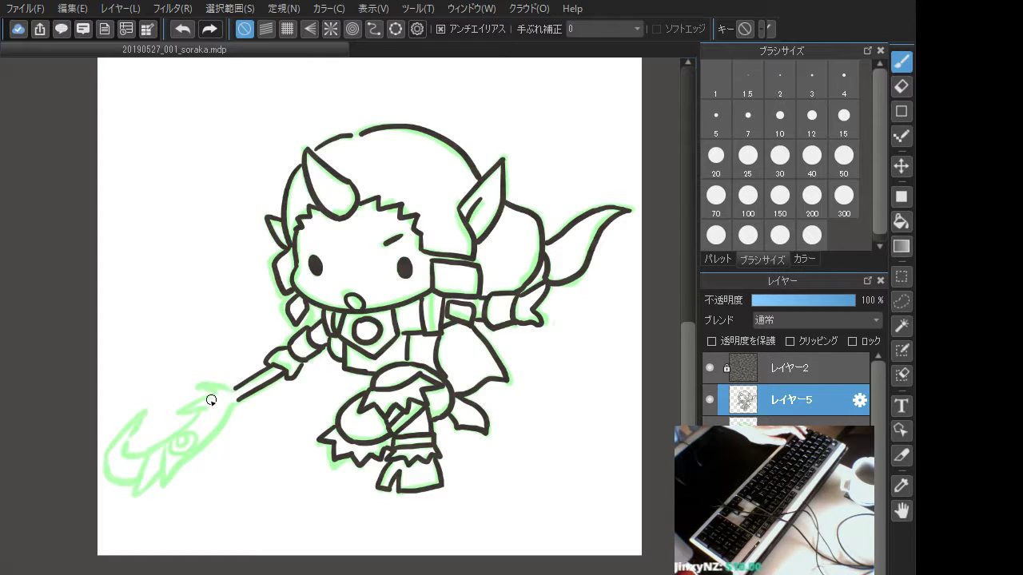
Ink the pointed barb on the staff head's upper edge and the round gem with its surrounding ring, redoing weak strokes
mouse_move(209, 397)
mouse_down()
mouse_move(178, 413)
mouse_move(194, 409)
mouse_up()
drag(215, 409, 250, 398)
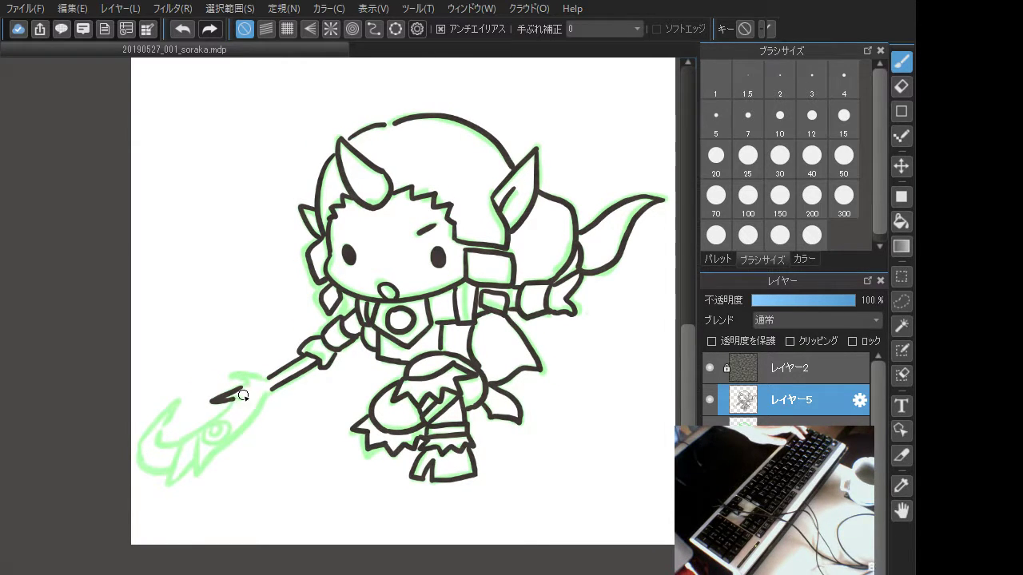
mouse_move(208, 425)
mouse_down()
mouse_move(224, 428)
mouse_move(206, 425)
mouse_move(209, 443)
mouse_move(229, 417)
mouse_move(203, 441)
mouse_move(231, 424)
mouse_move(218, 417)
mouse_move(202, 429)
mouse_move(232, 439)
mouse_move(219, 417)
mouse_move(198, 436)
mouse_move(231, 436)
mouse_move(235, 403)
mouse_up()
key(ctrl+z)
key(ctrl+z)
key(ctrl+z)
key(ctrl+z)
key(ctrl+z)
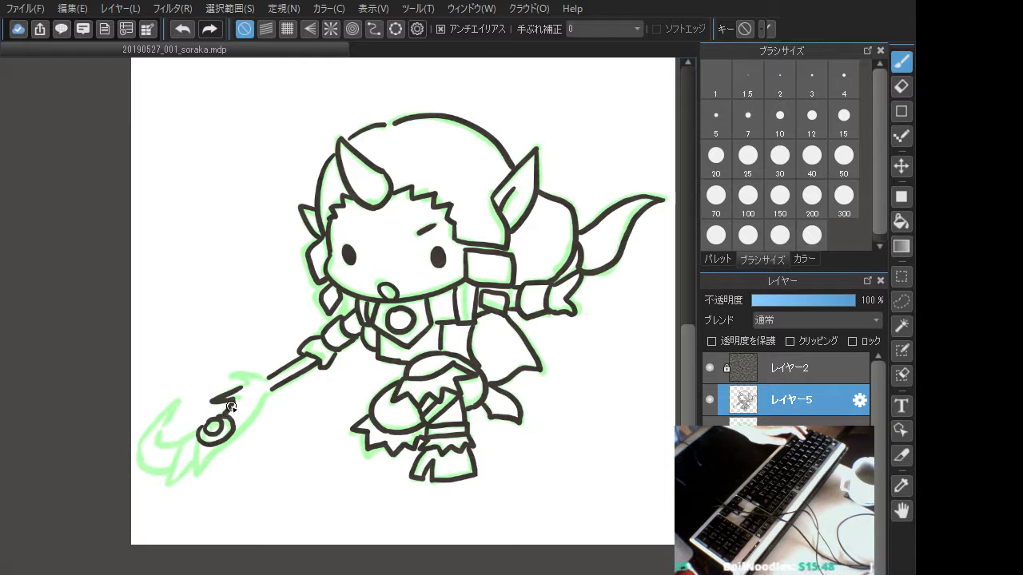
Ink the staff head's outer contour from the shaft around the gem down to the first pointed prong, redoing weak strokes
mouse_move(241, 386)
mouse_down()
mouse_move(228, 373)
mouse_move(281, 371)
mouse_move(272, 399)
mouse_move(214, 458)
mouse_up()
key(ctrl+z)
key(ctrl+z)
drag(272, 390, 221, 447)
key(ctrl+z)
key(ctrl+z)
drag(268, 392, 215, 454)
key(ctrl+z)
mouse_move(269, 388)
mouse_down()
mouse_move(249, 426)
mouse_move(206, 463)
mouse_move(196, 438)
mouse_move(194, 470)
mouse_up()
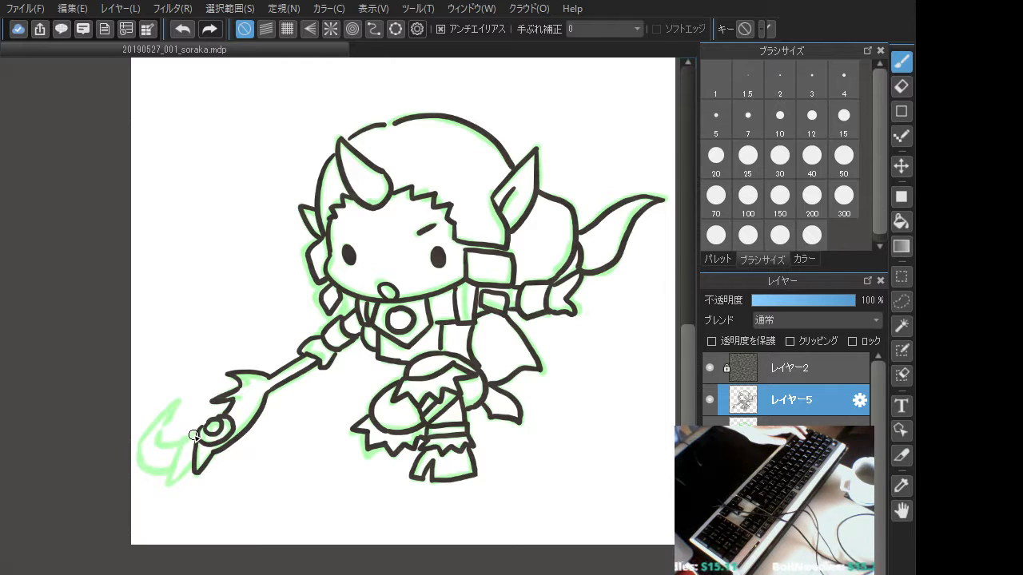
Ink the second pointed prong and the crescent-shaped hook at the tip of the staff, redoing weak strokes
mouse_move(202, 430)
mouse_down()
mouse_move(182, 439)
mouse_move(176, 476)
mouse_move(192, 466)
mouse_up()
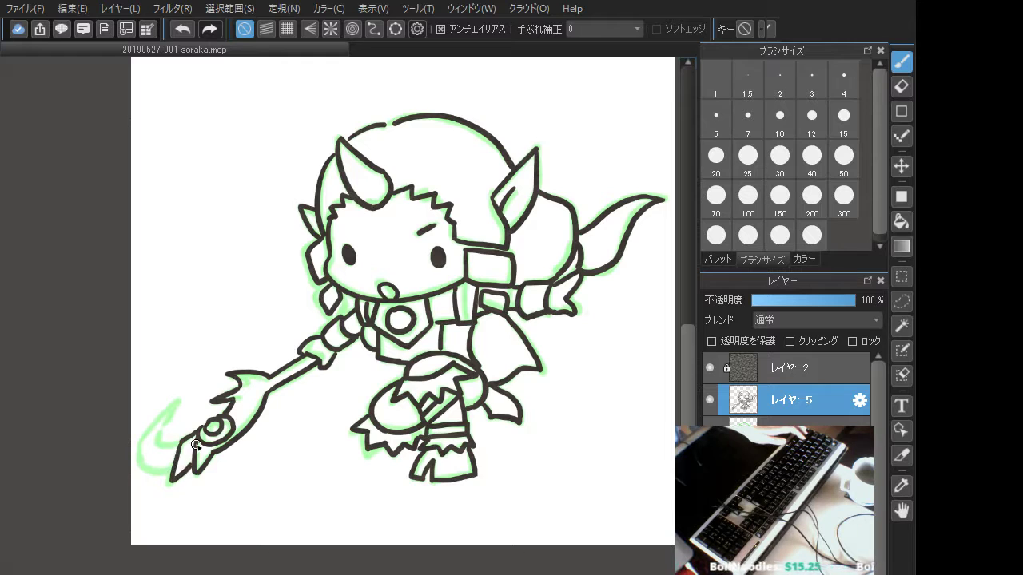
key(ctrl+z)
mouse_move(197, 432)
mouse_down()
mouse_move(169, 482)
mouse_move(189, 468)
mouse_move(181, 438)
mouse_move(161, 441)
mouse_move(175, 406)
mouse_move(168, 449)
mouse_up()
key(ctrl+z)
key(ctrl+z)
key(ctrl+z)
mouse_move(173, 405)
mouse_down()
mouse_move(158, 438)
mouse_move(169, 449)
mouse_up()
mouse_move(167, 409)
mouse_down()
mouse_move(137, 460)
mouse_move(184, 460)
mouse_up()
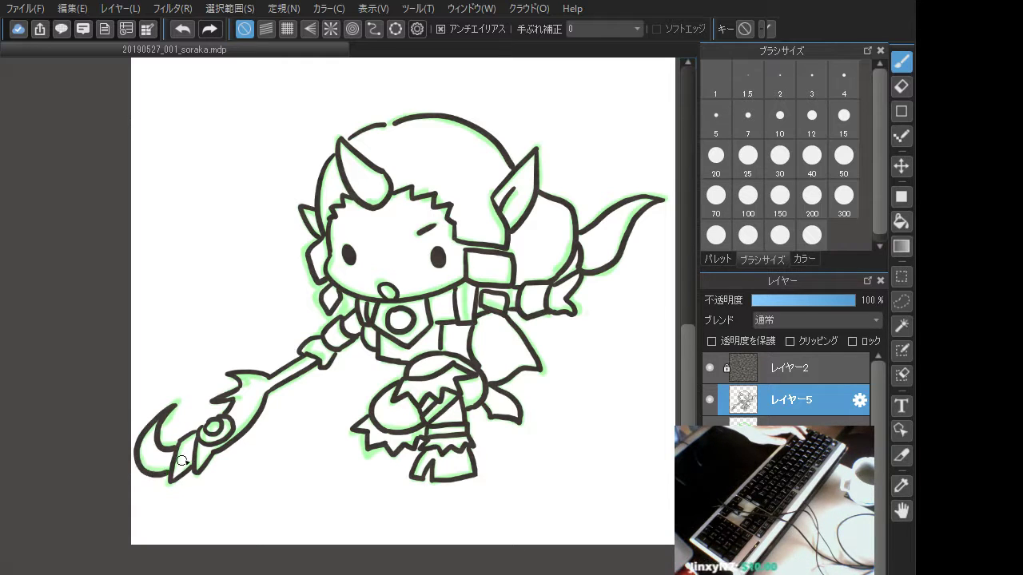
key(ctrl+z)
mouse_move(171, 406)
mouse_down()
mouse_move(140, 454)
mouse_move(170, 476)
mouse_up()
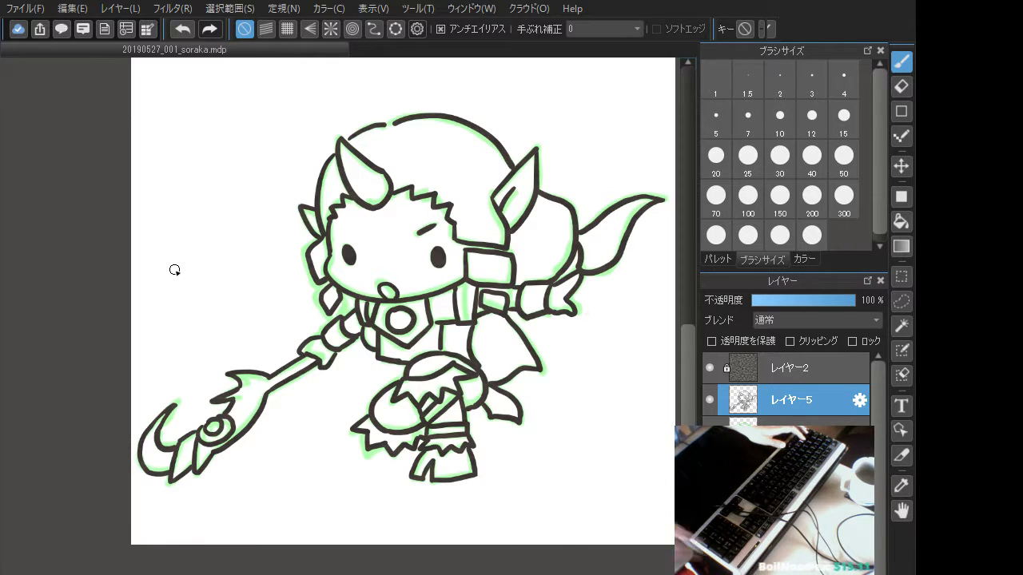
Touch up the torso's lower edge at the waist with a short stroke, redoing weak strokes
key(ctrl+minus)
key(ctrl+minus)
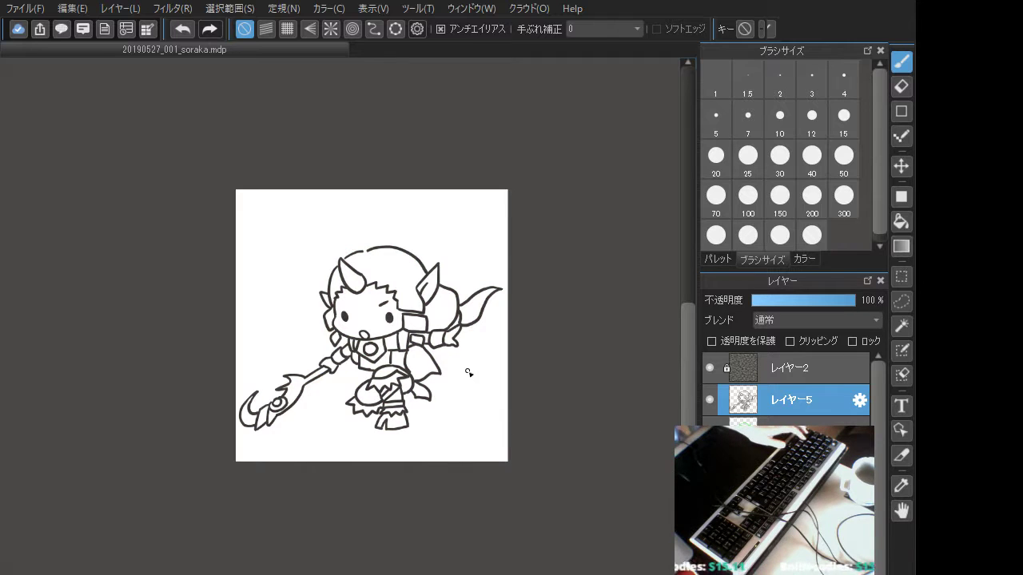
drag(456, 382, 426, 419)
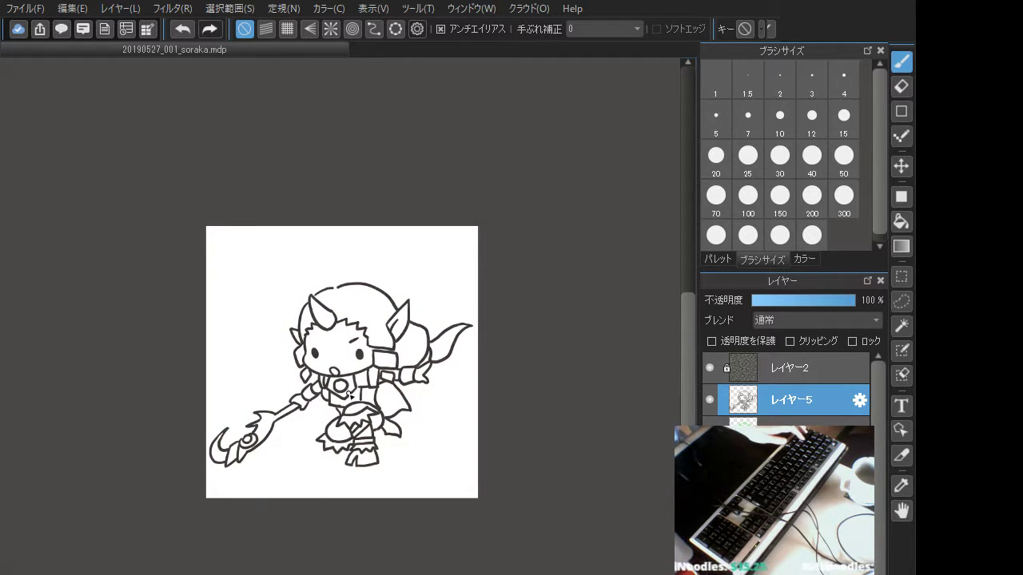
drag(322, 396, 343, 411)
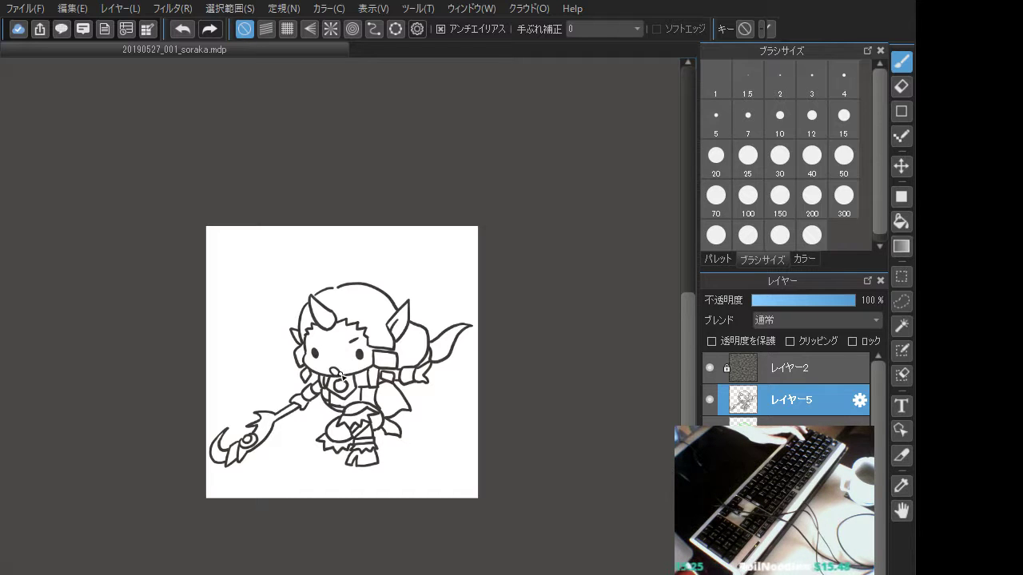
key(ctrl+z)
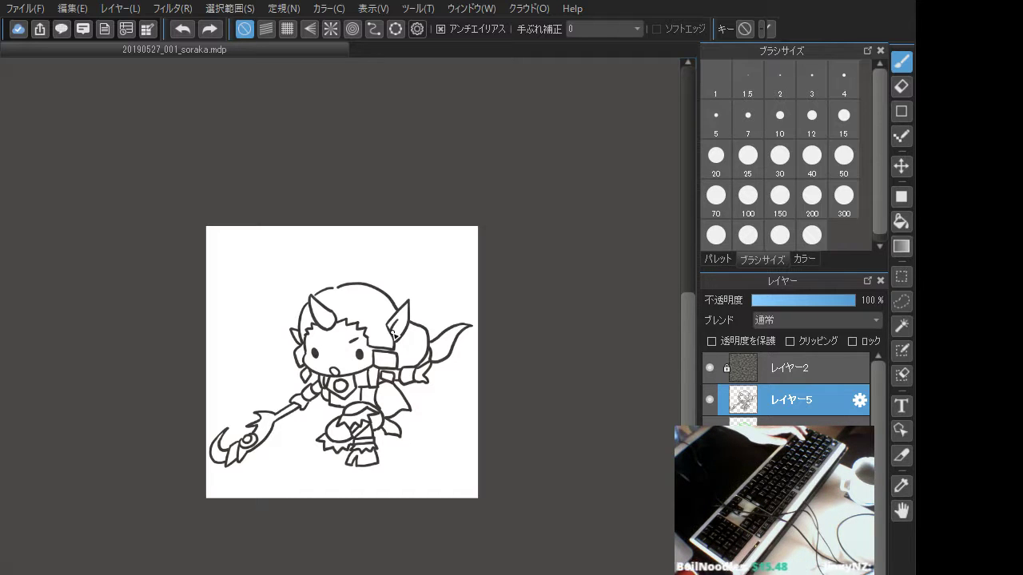
mouse_move(334, 408)
mouse_down()
mouse_move(340, 421)
mouse_move(347, 408)
mouse_up()
key(ctrl+z)
key(ctrl+z)
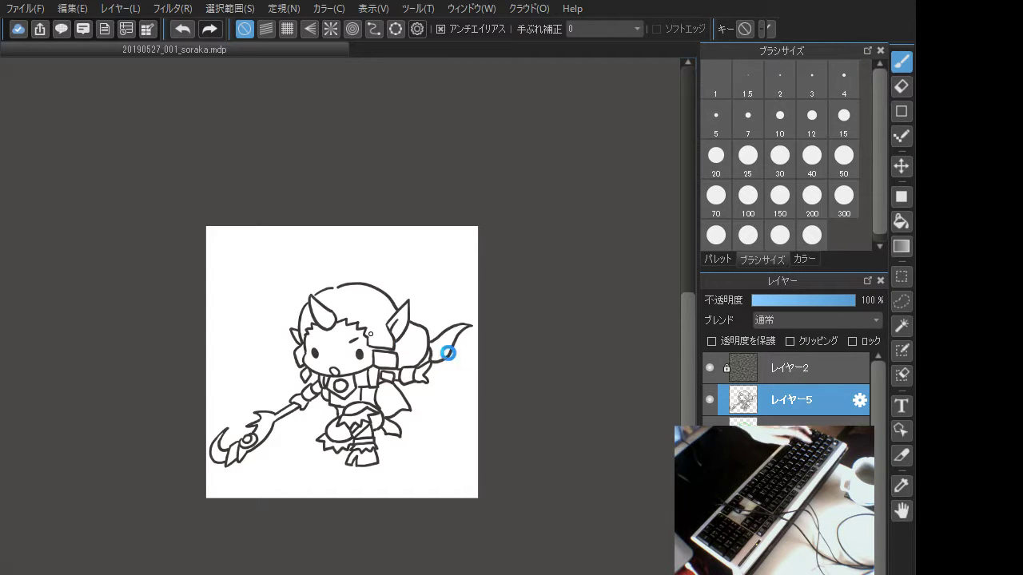
click(791, 432)
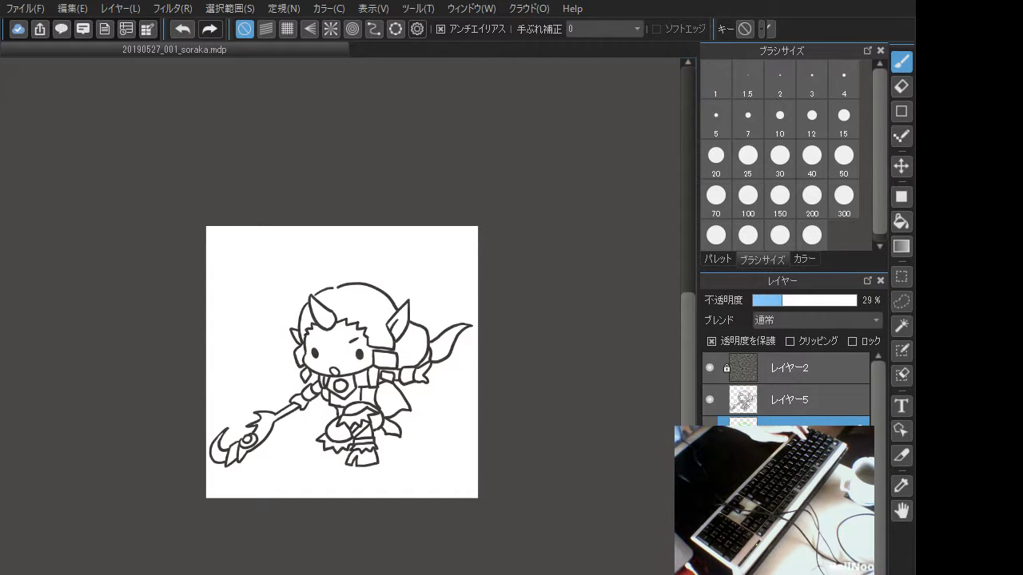
click(791, 400)
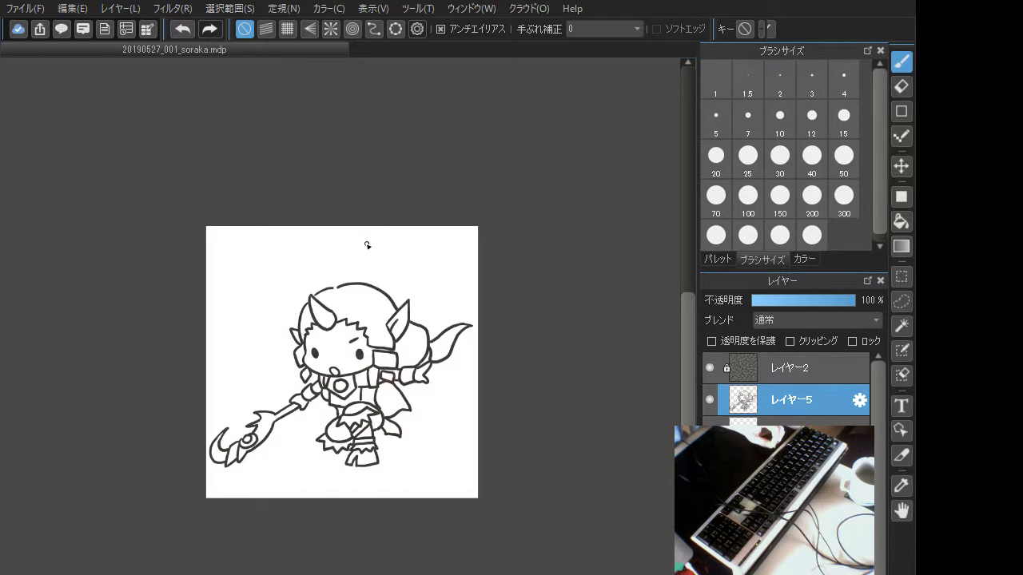
mouse_move(226, 304)
mouse_down()
mouse_move(251, 294)
mouse_move(227, 306)
mouse_move(247, 304)
mouse_move(235, 293)
mouse_move(308, 270)
mouse_move(280, 272)
mouse_up()
key(ctrl+z)
key(ctrl+z)
key(ctrl+z)
key(ctrl+z)
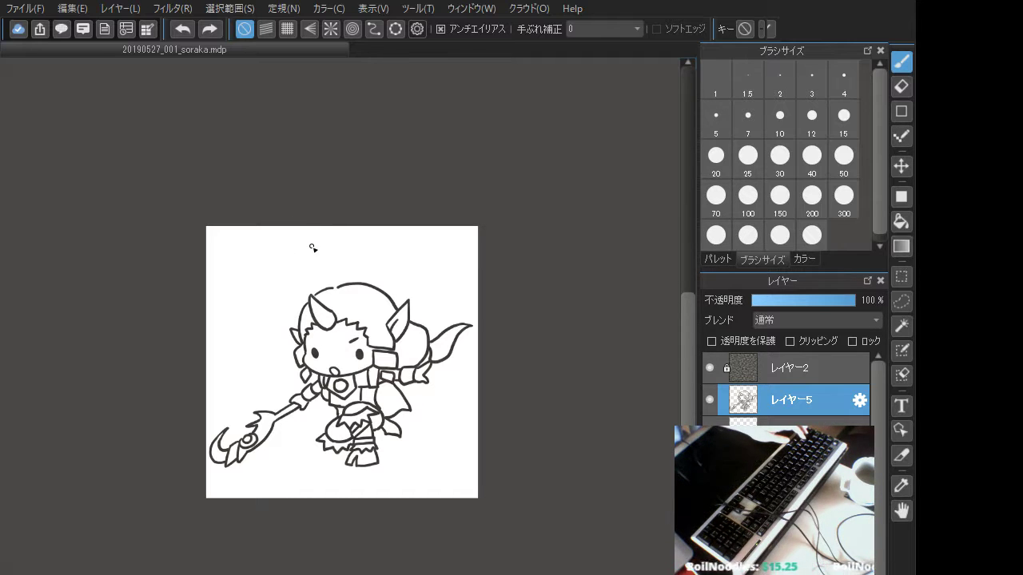
click(812, 235)
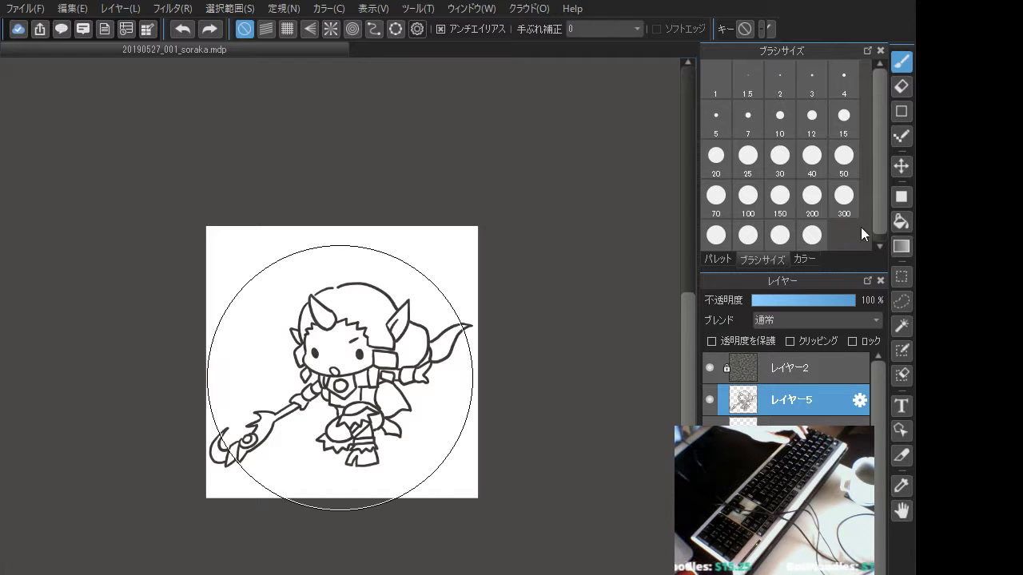
Lasso the left-side eye, shift it slightly outward and down on the face, and clear the selection
click(902, 300)
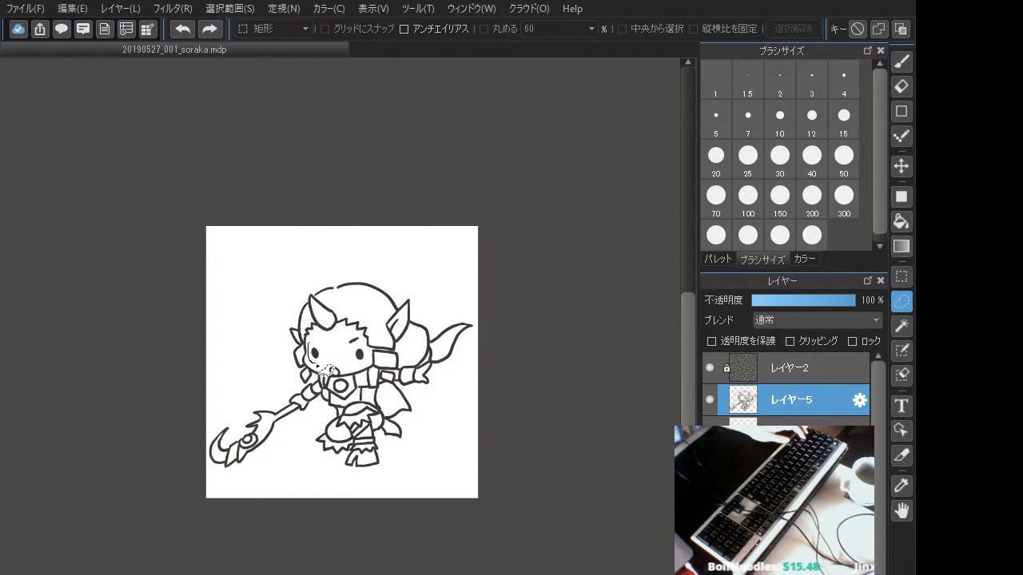
mouse_move(325, 369)
mouse_down()
mouse_move(322, 349)
mouse_move(315, 359)
mouse_up()
key(v)
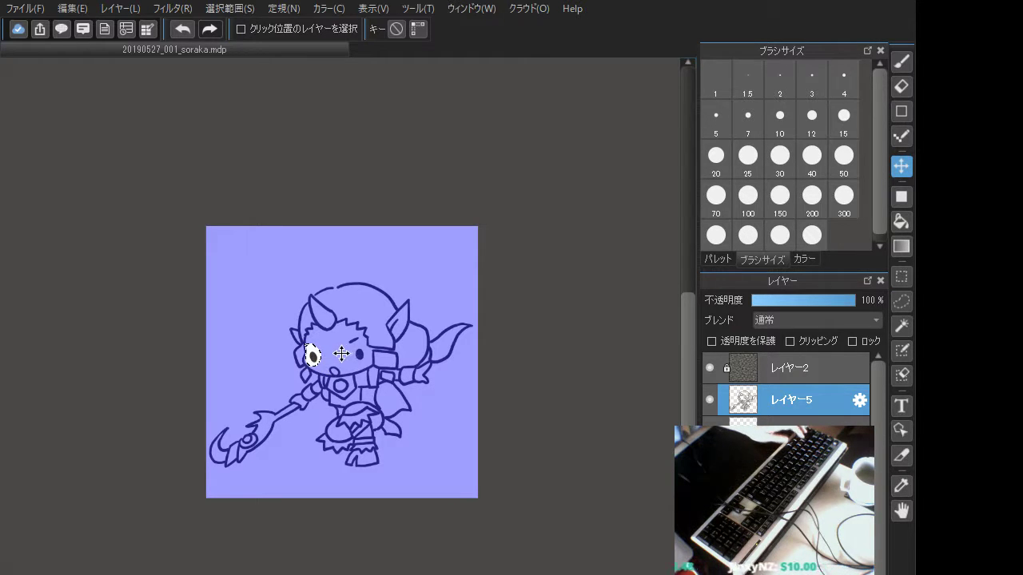
key(ctrl+d)
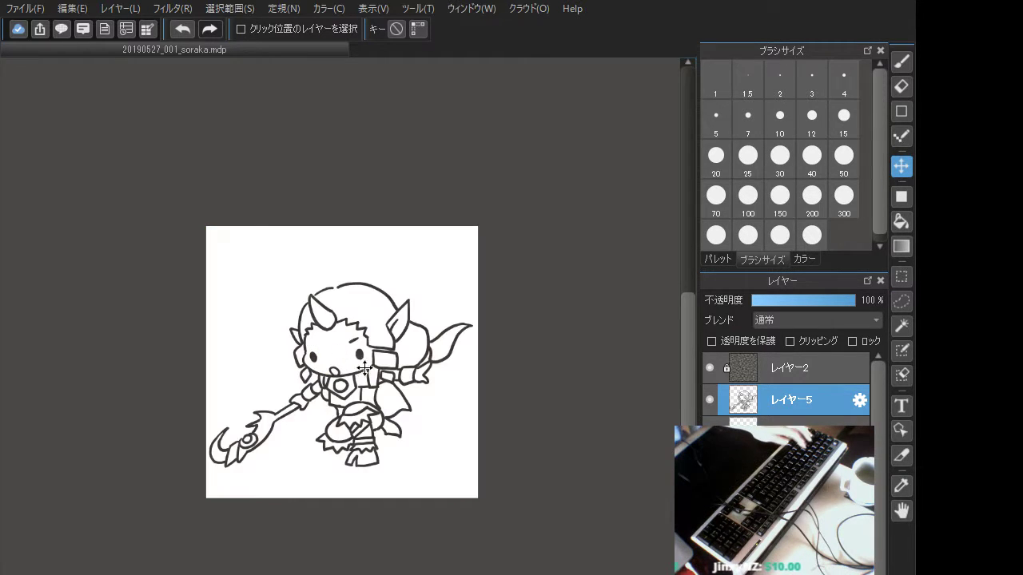
Lasso the right-side eye, shift it slightly inward and down on the face, and clear the selection
click(897, 304)
mouse_move(361, 344)
mouse_down()
mouse_move(352, 361)
mouse_move(369, 355)
mouse_move(366, 342)
mouse_up()
key(ctrl+d)
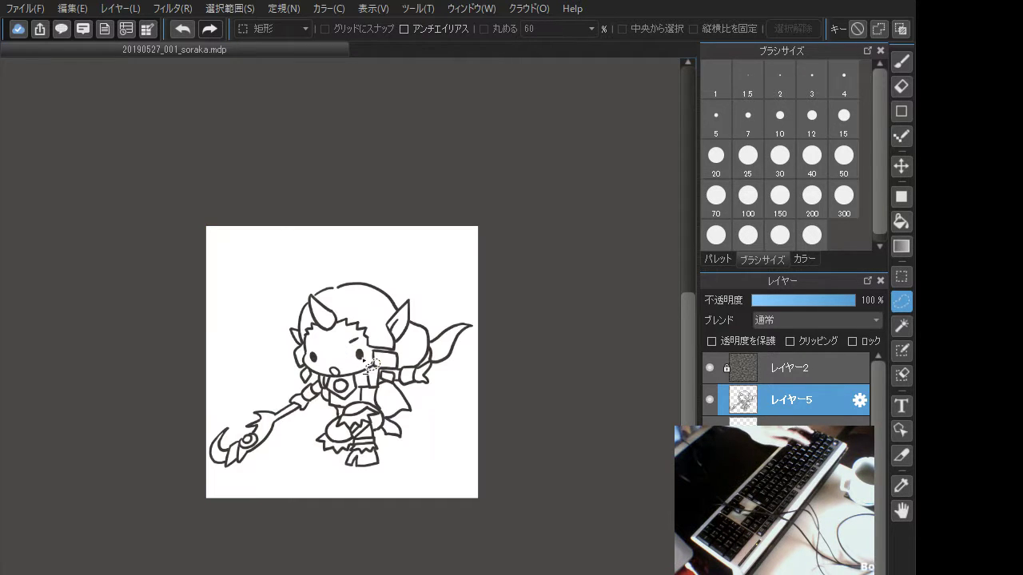
key(ctrl+a)
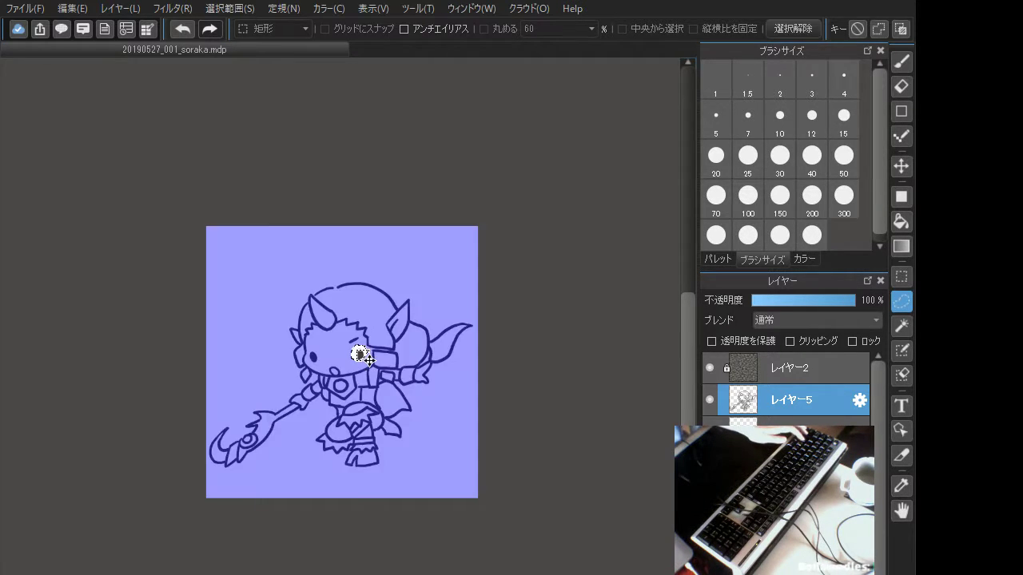
key(v)
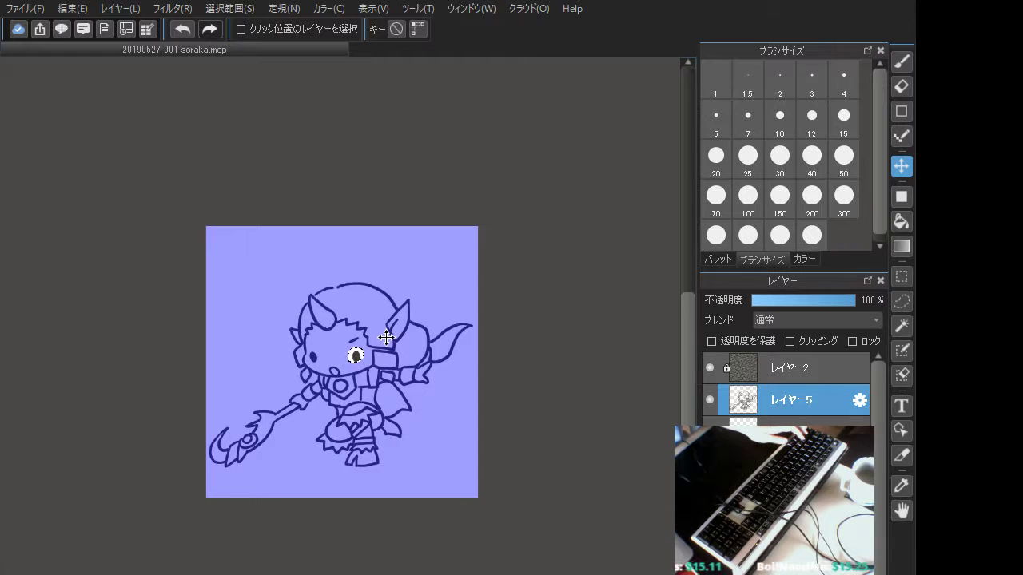
key(ctrl+d)
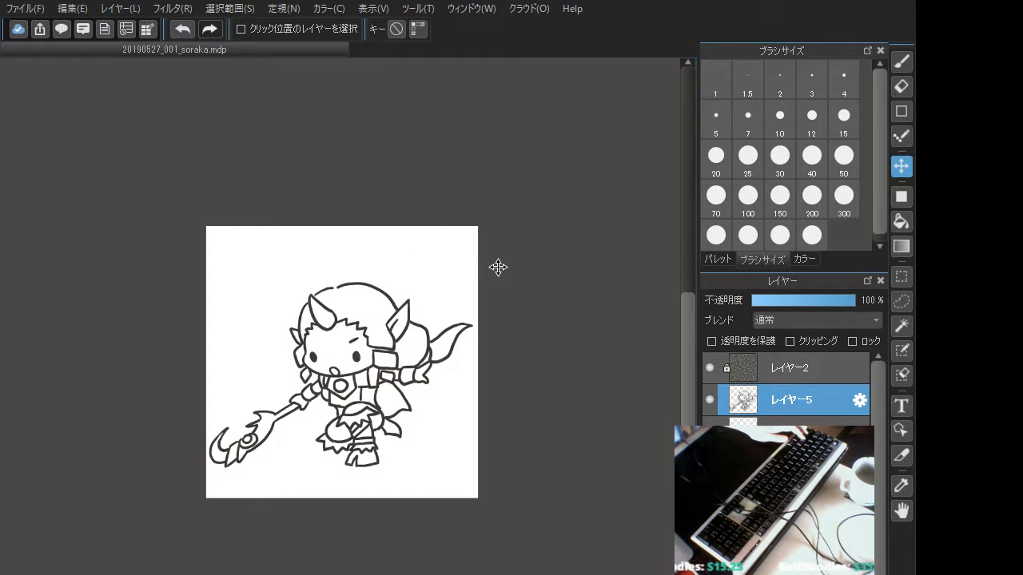
Lasso the eyebrow, move it slightly closer to the eye, clear the selection, and save the drawing
click(900, 300)
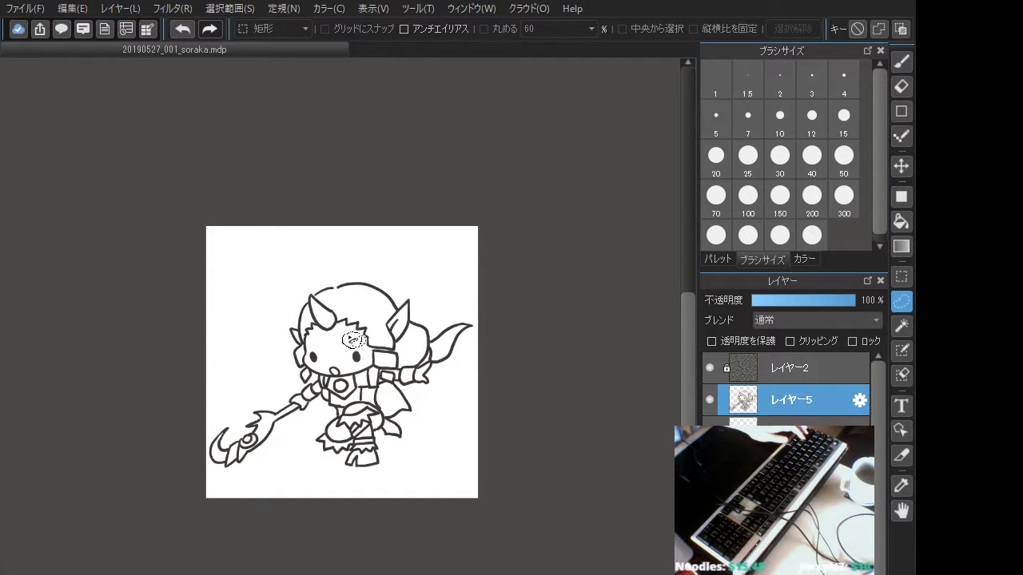
drag(350, 339, 352, 340)
key(v)
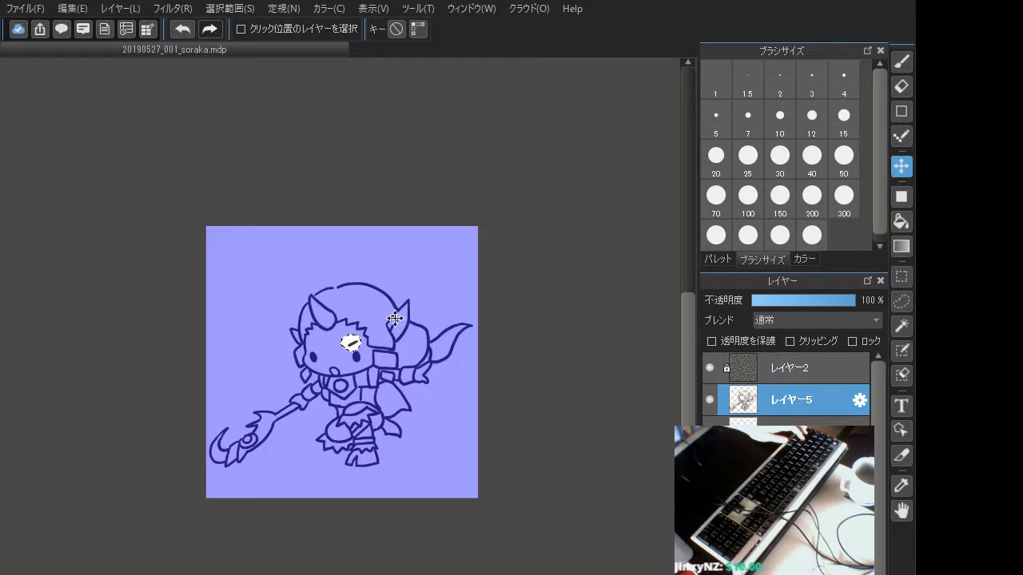
key(ctrl+d)
key(ctrl+s)
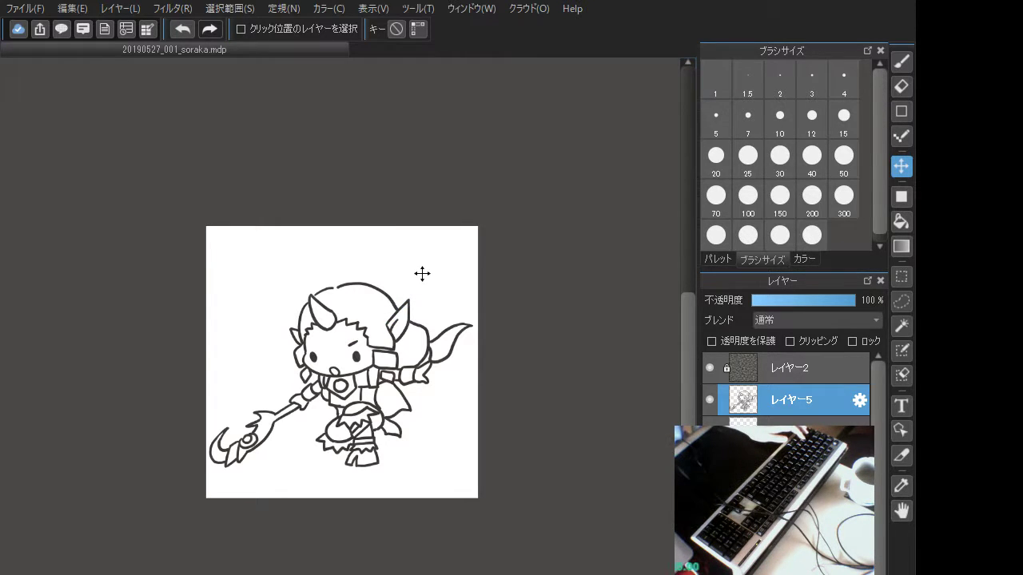
Redraw the eyebrow above the right-side eye as a short slanted brush stroke, redoing weak attempts
click(900, 61)
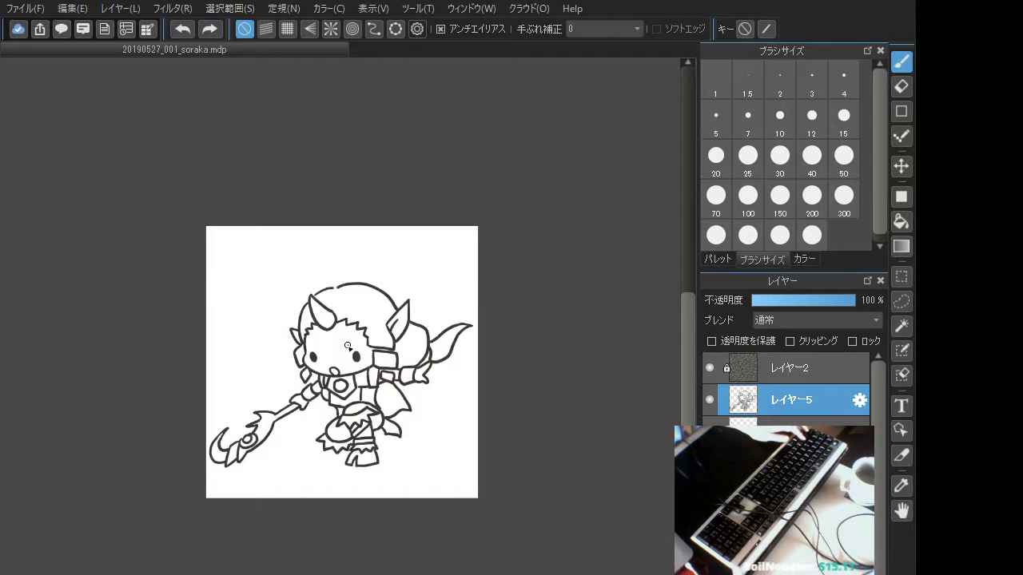
key(ctrl+z)
drag(347, 347, 358, 344)
key(ctrl+z)
key(ctrl+z)
key(ctrl+z)
key(ctrl+y)
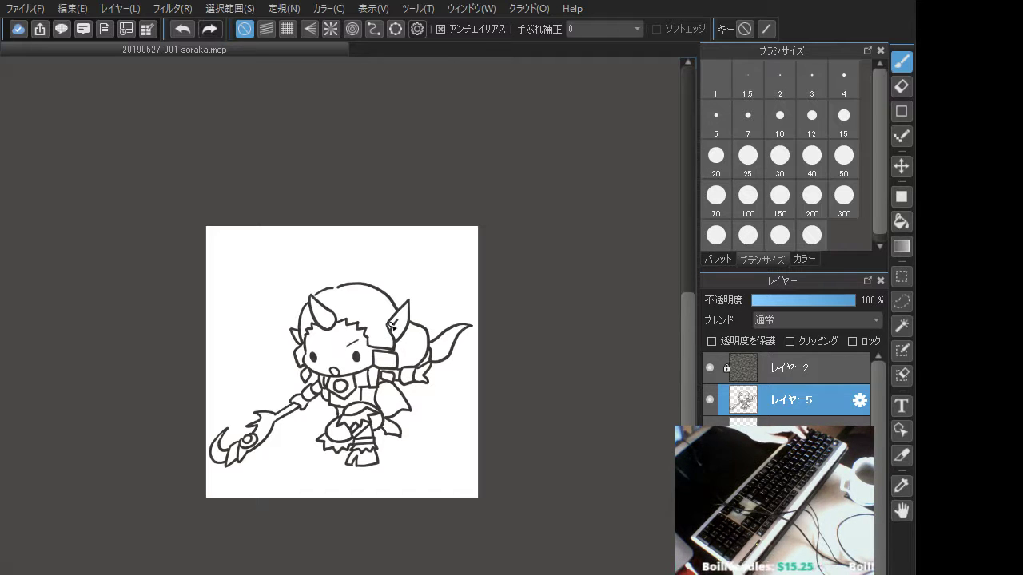
key(ctrl+z)
key(ctrl+y)
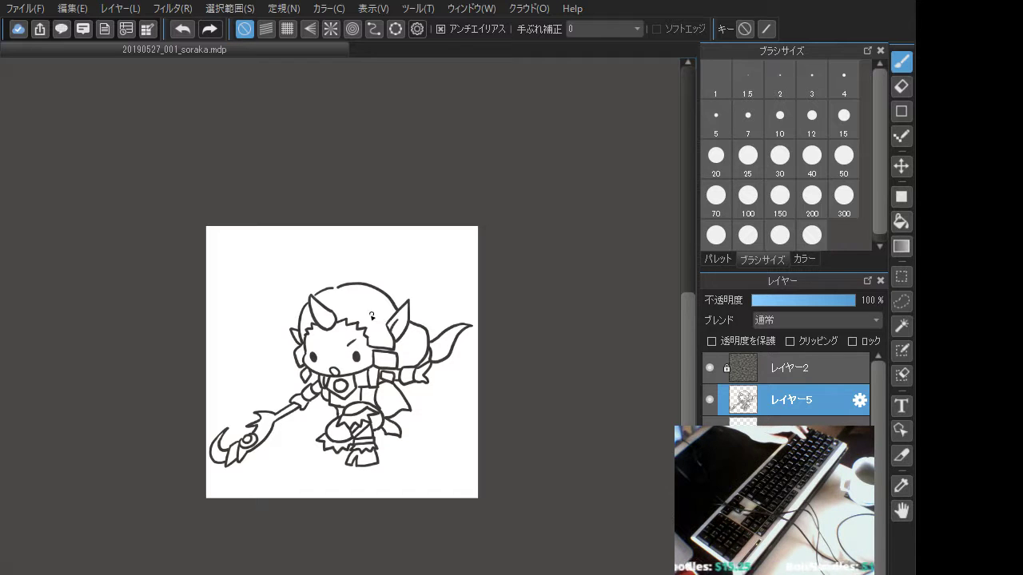
key(ctrl+z)
key(ctrl+y)
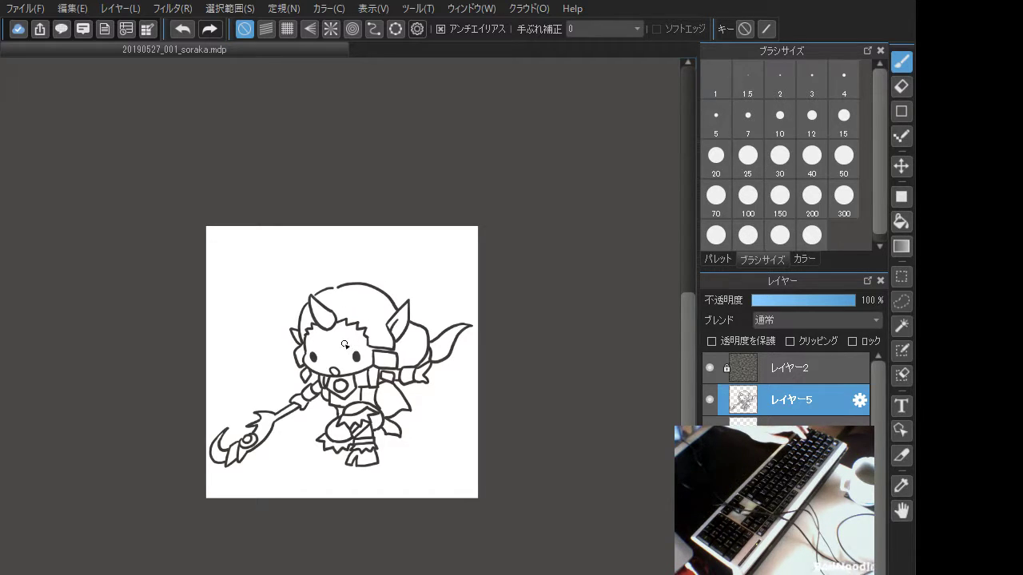
drag(346, 343, 358, 338)
key(ctrl+z)
key(ctrl+z)
key(ctrl+z)
key(ctrl+z)
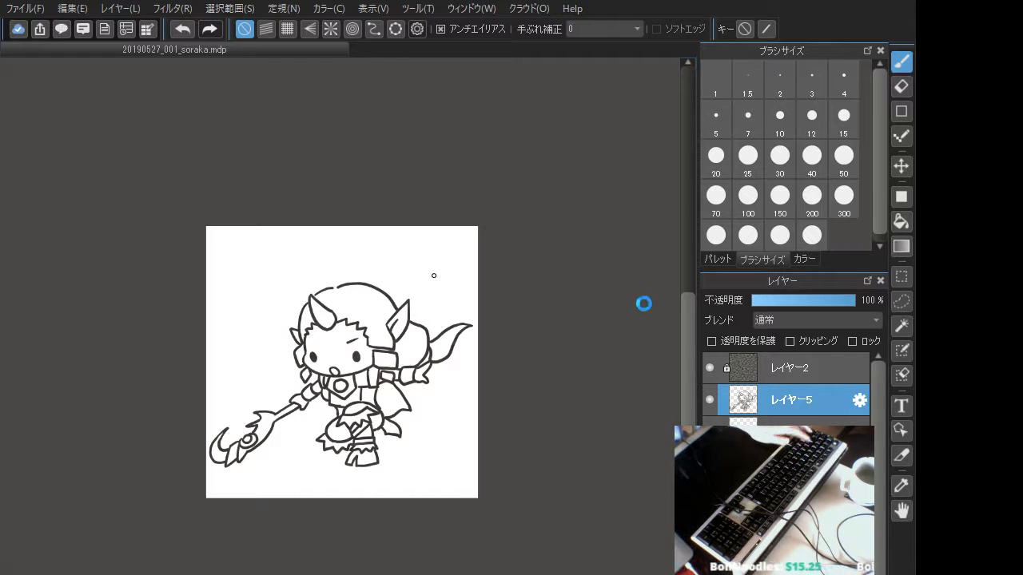
Select レイヤー4 beneath the line art for colouring, enlarge the brush, and display the colour wheel
click(791, 423)
click(748, 235)
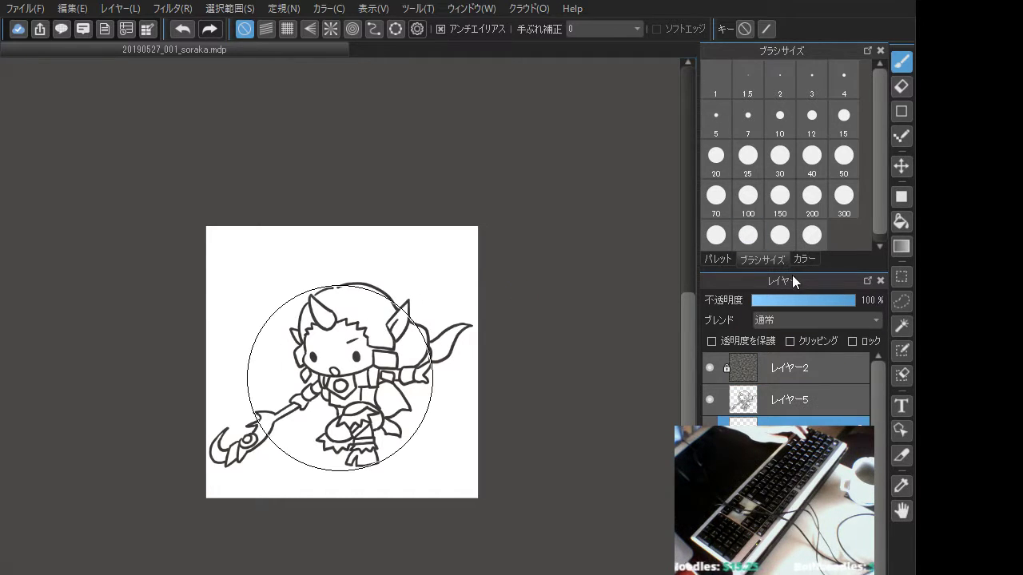
click(803, 258)
click(795, 175)
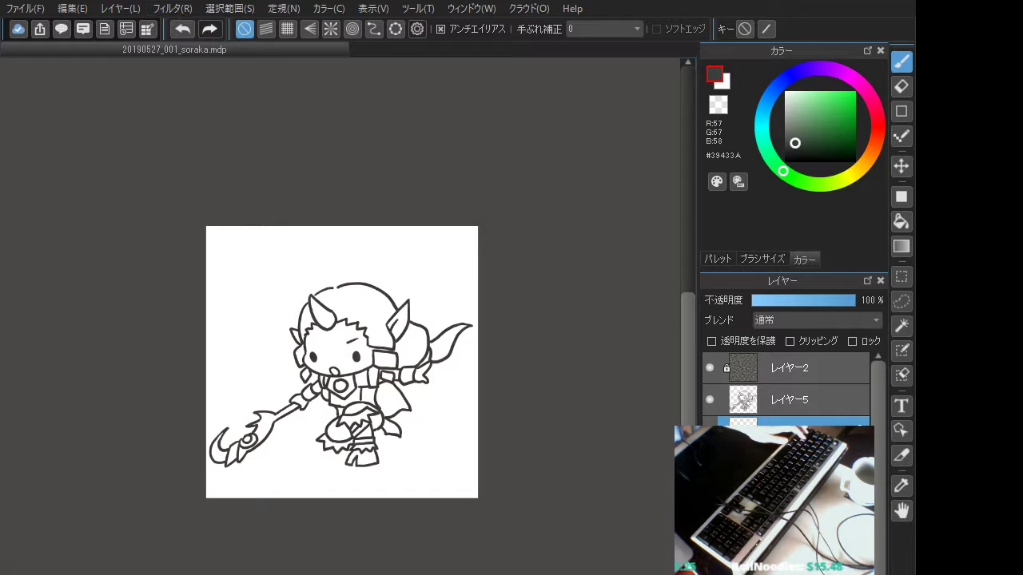
drag(4, 113, 1, 134)
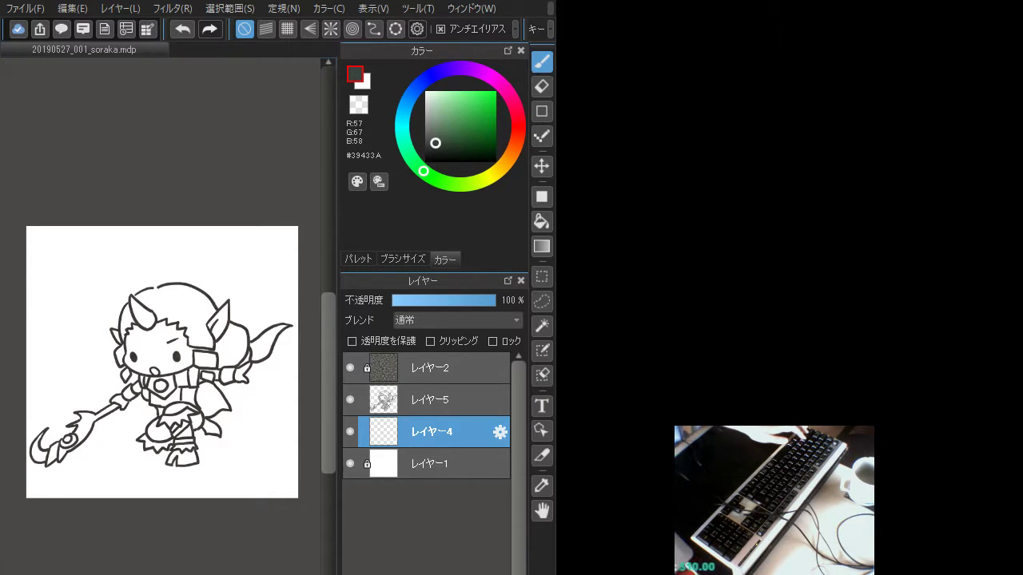
Brush green over the hair bun behind the ear, starting with #62D138 and finishing with the softer #73D150
click(470, 96)
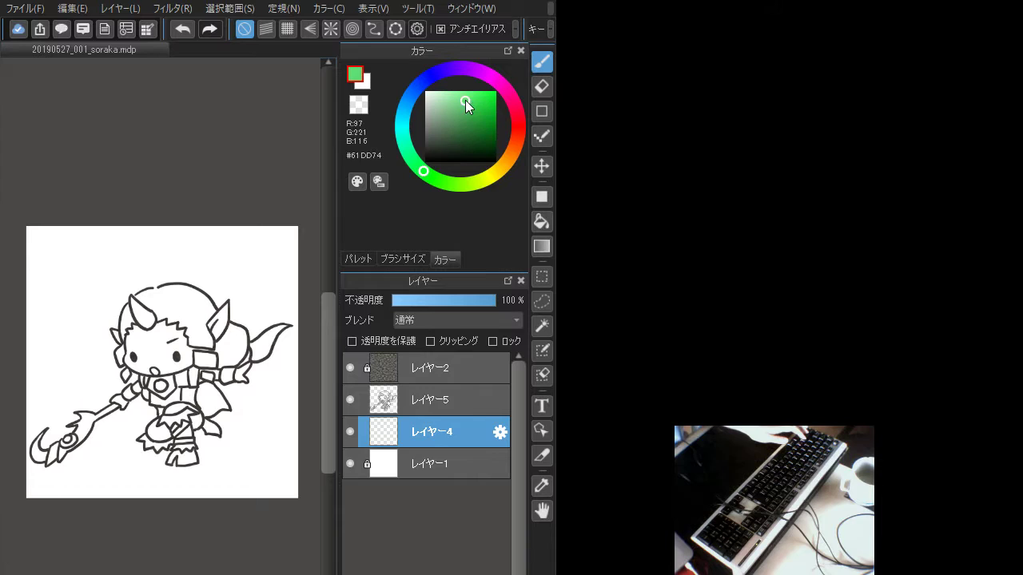
click(446, 181)
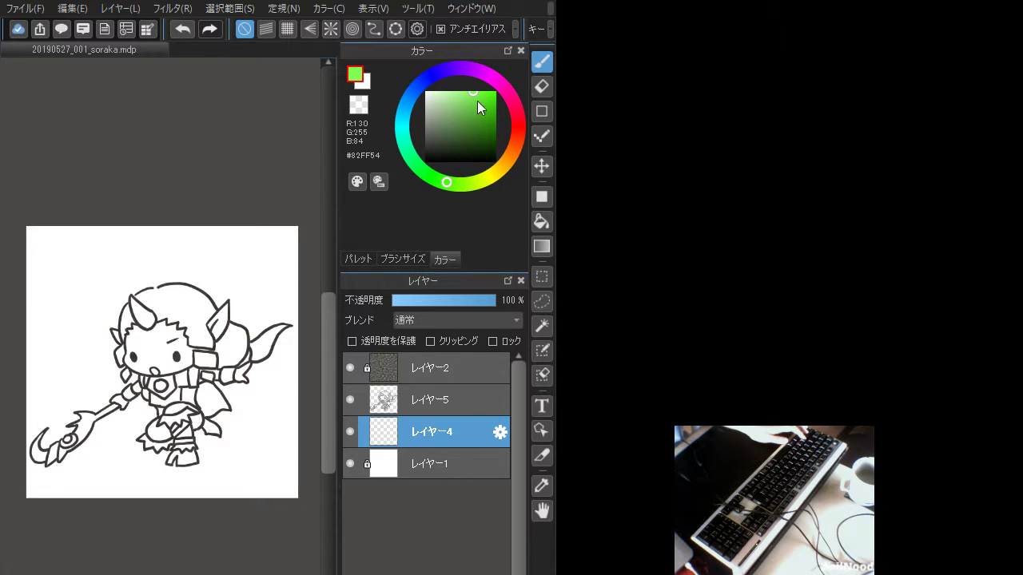
drag(477, 101, 478, 103)
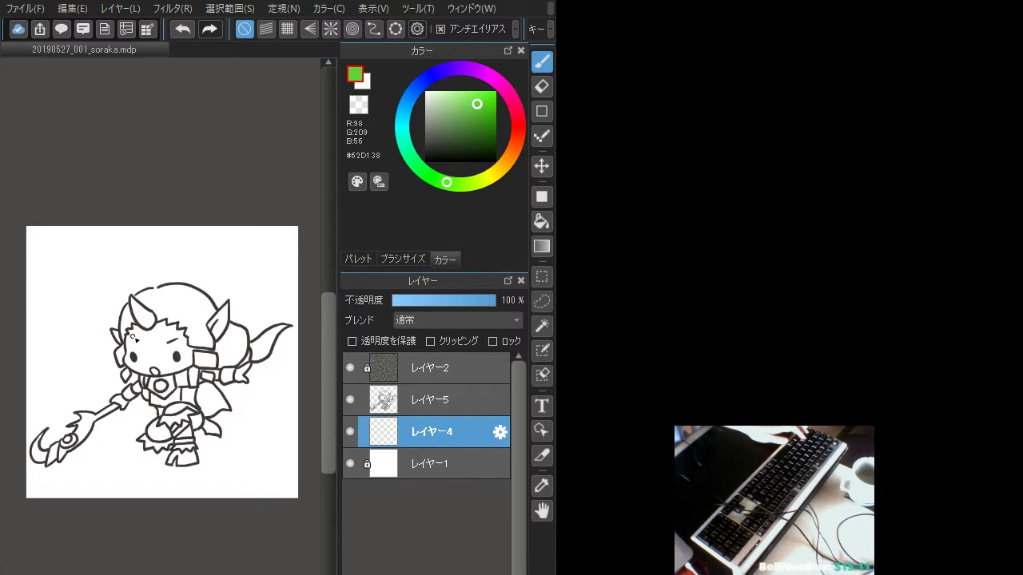
mouse_move(220, 339)
mouse_down()
mouse_move(218, 366)
mouse_move(245, 358)
mouse_up()
click(467, 98)
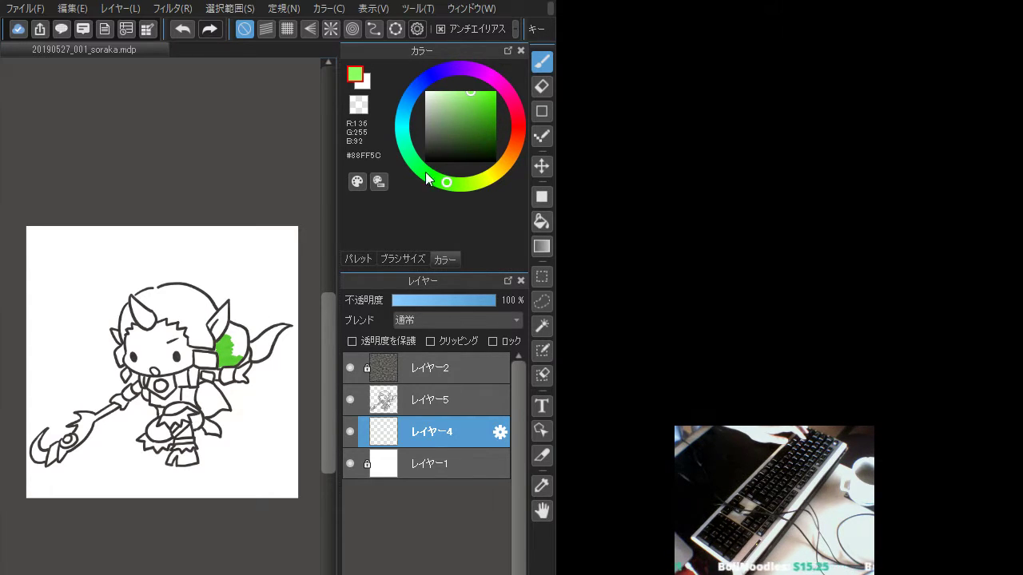
click(469, 104)
mouse_move(234, 360)
mouse_down()
mouse_move(248, 343)
mouse_move(231, 326)
mouse_move(239, 353)
mouse_move(220, 347)
mouse_move(220, 365)
mouse_up()
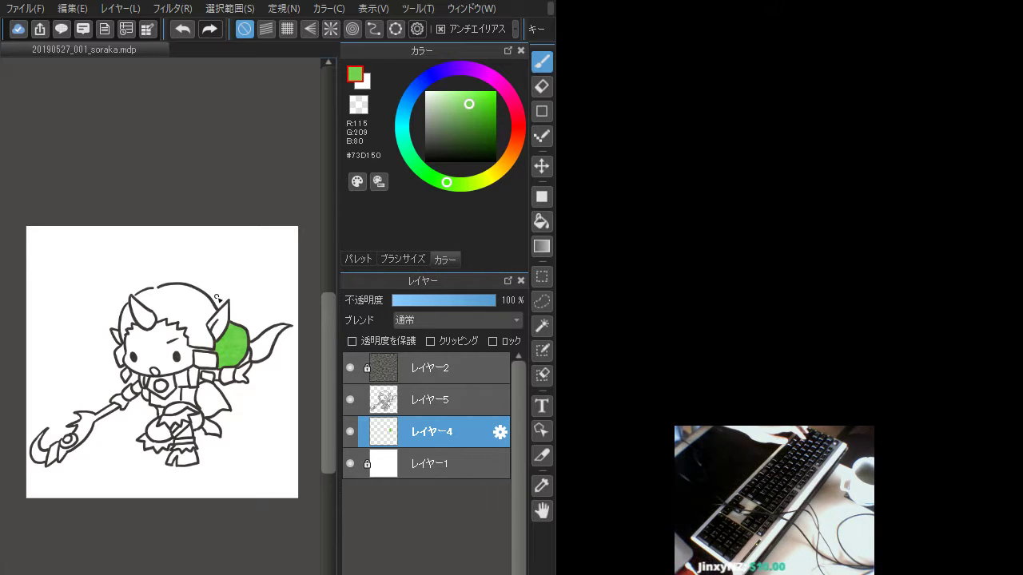
Try a bucket fill of light green #ACEB7C on the loose ponytail tip
click(457, 183)
click(458, 98)
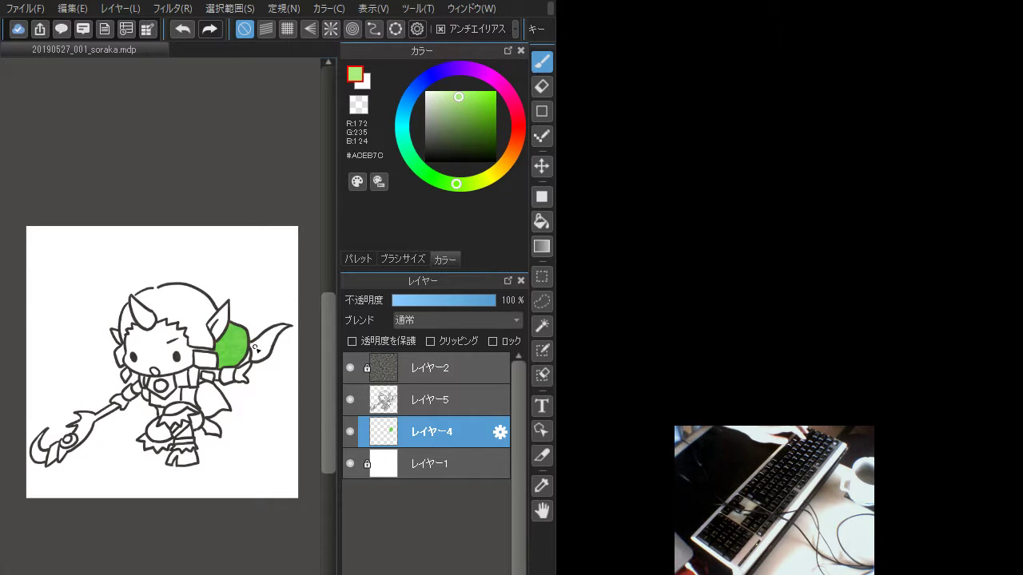
click(542, 222)
click(270, 342)
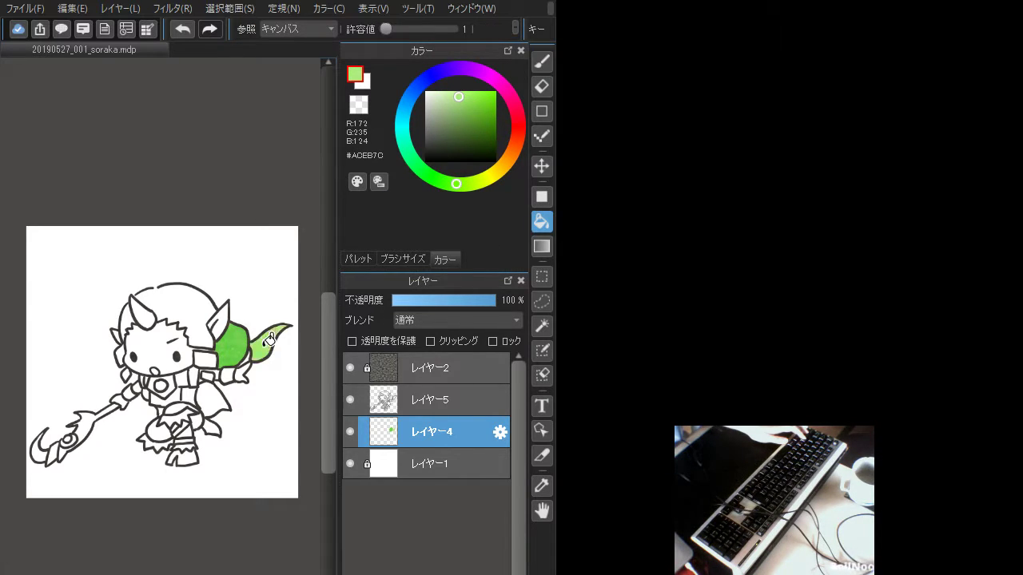
Undo the ponytail tip fill and the hair bun brushwork, and hide the texture layer レイヤー2
key(ctrl+z)
click(350, 368)
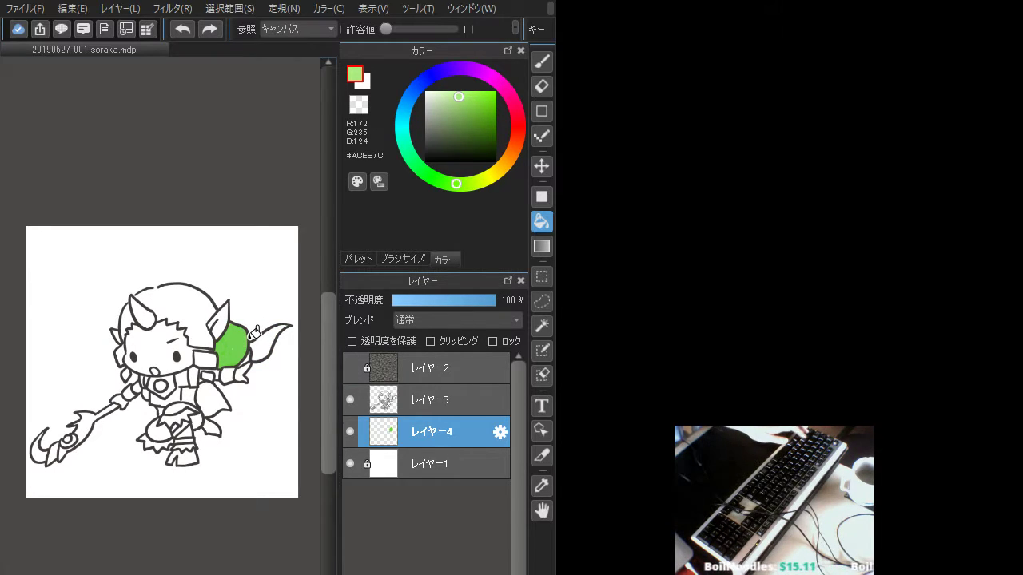
key(ctrl+z)
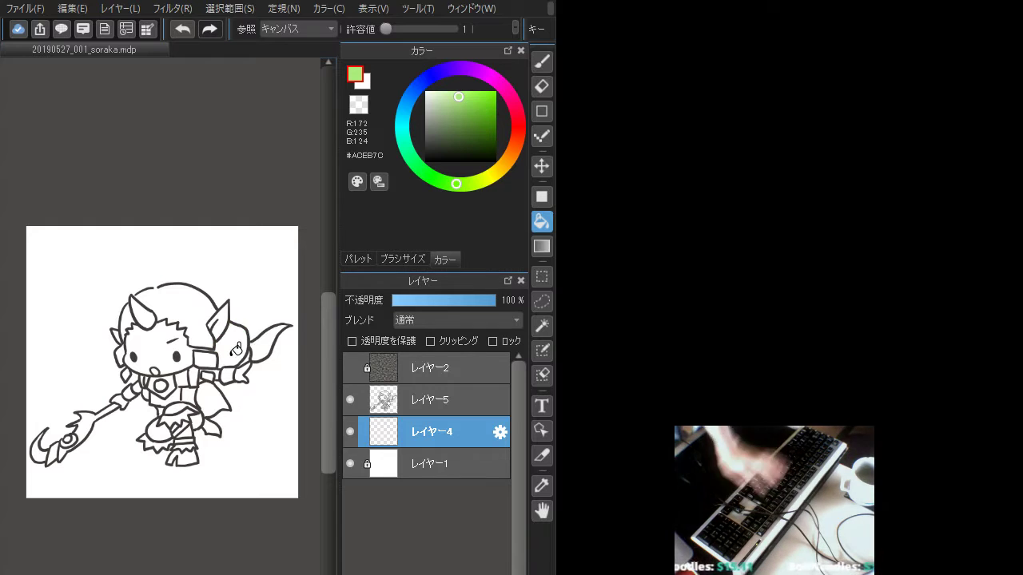
Try bucket fills on the hair bun and ponytail tip, first in #ACEB7C and again in the darker #84C353
click(268, 342)
click(268, 342)
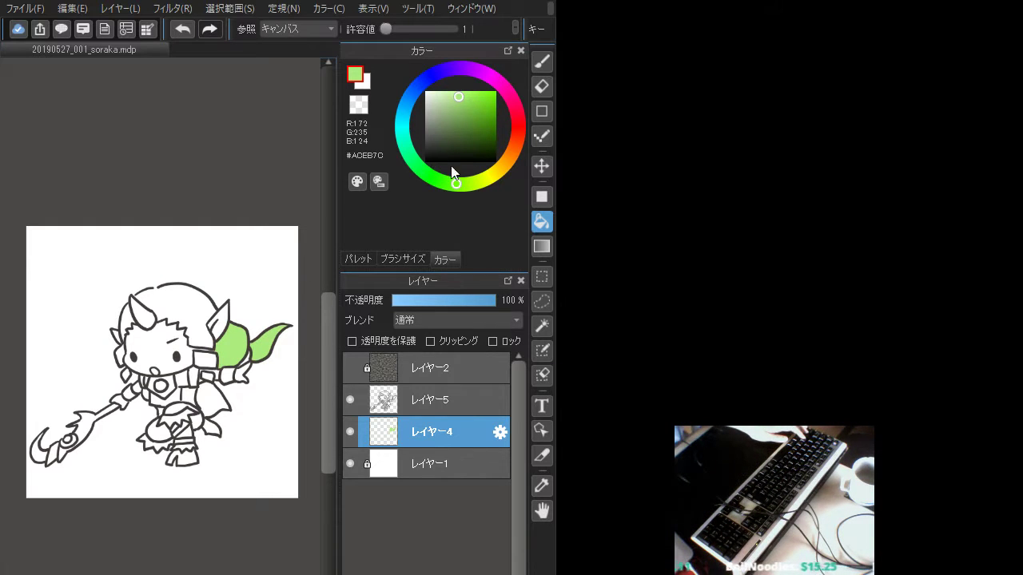
click(469, 104)
drag(470, 103, 465, 108)
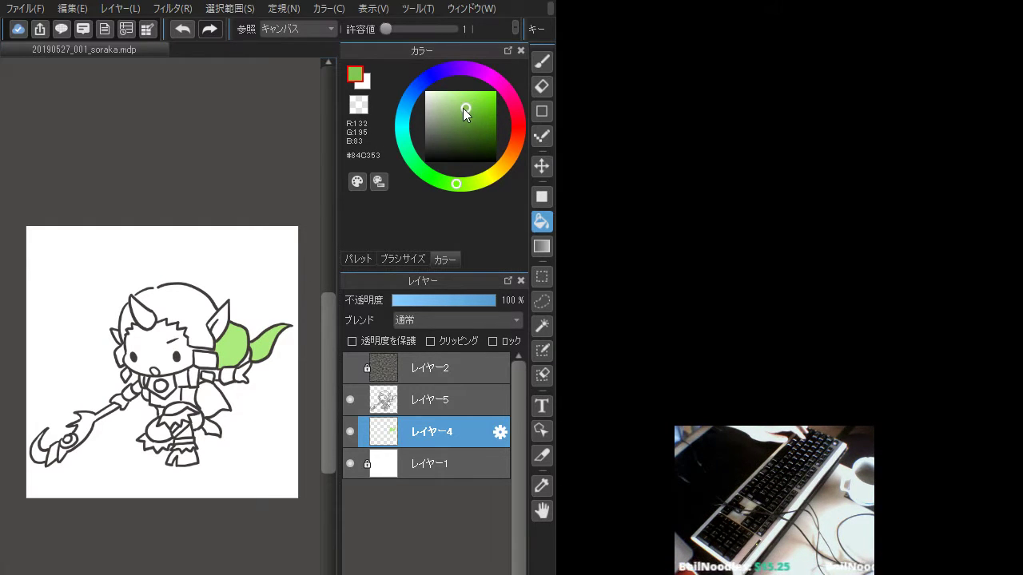
click(234, 339)
click(265, 354)
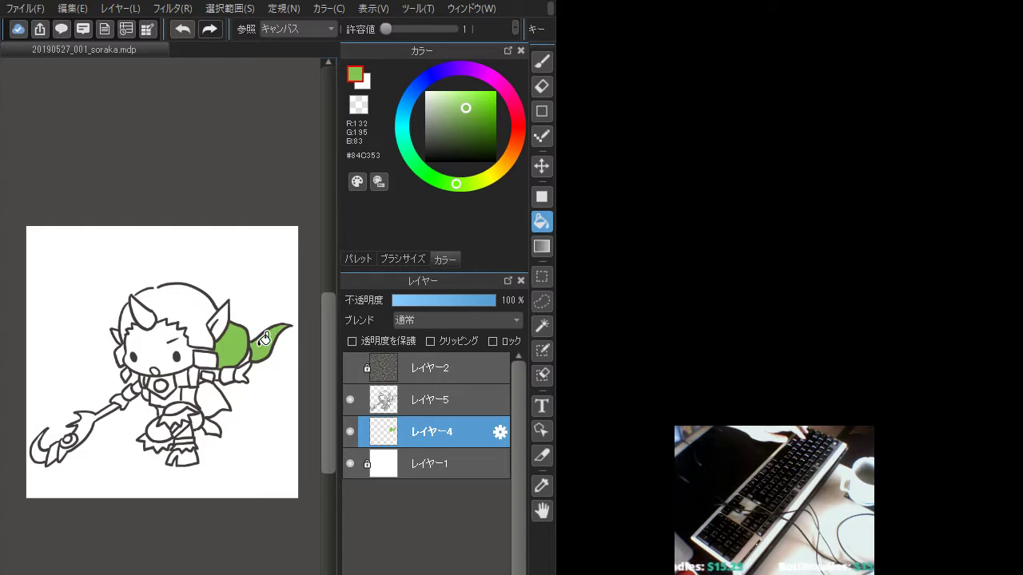
Bucket-fill the hair bun and ponytail tip with bright green #80E035
click(480, 100)
drag(480, 100, 480, 99)
click(234, 343)
click(267, 345)
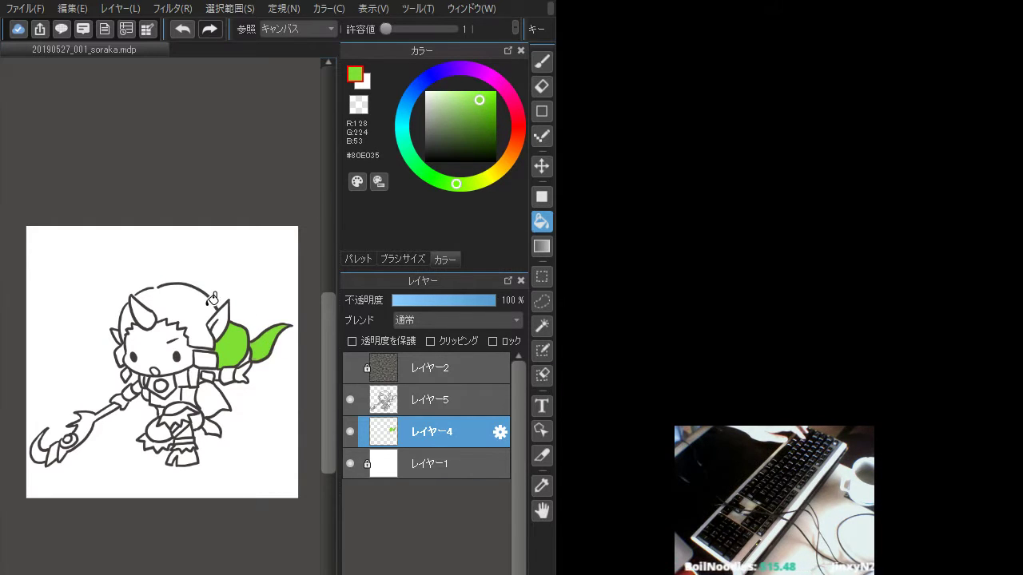
Fill the main hair mass, the side locks and the hanging hair sections on both sides of the face with #80E035
click(200, 313)
click(132, 320)
click(126, 342)
click(128, 362)
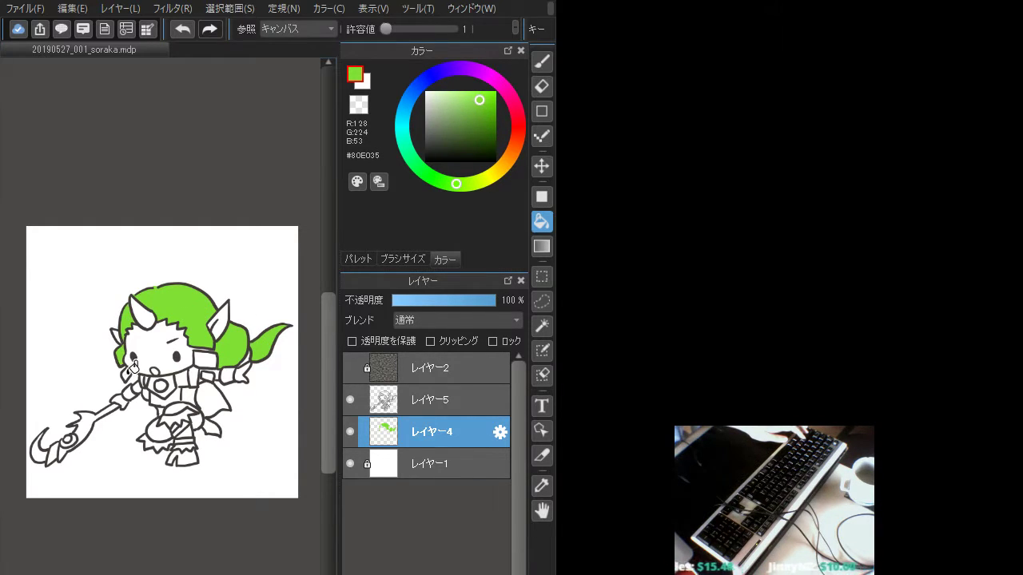
click(131, 370)
click(206, 361)
click(209, 374)
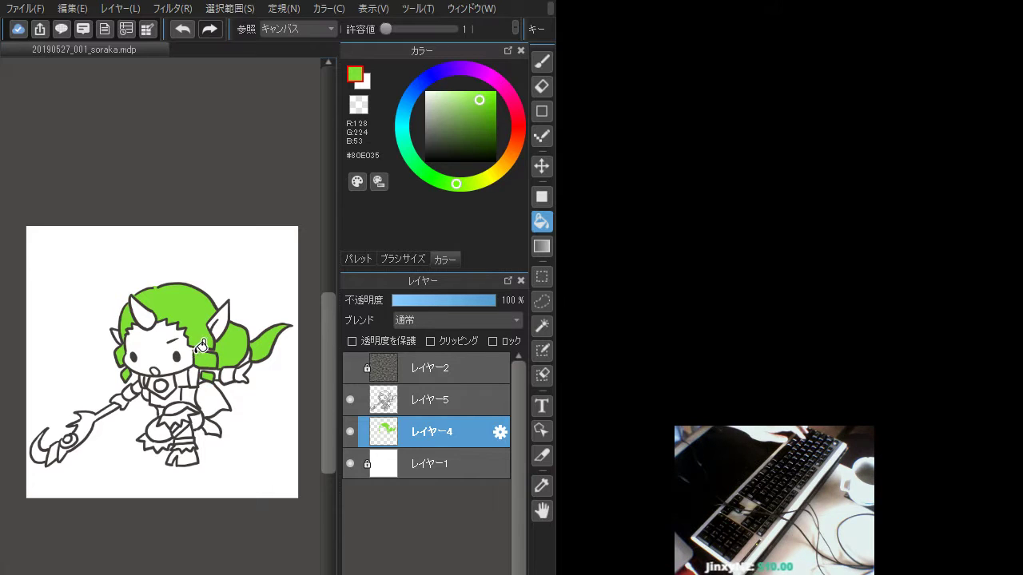
Fill the bodice, ragged skirt, trailing cloth, chest gem and staff orb with the same green
click(177, 391)
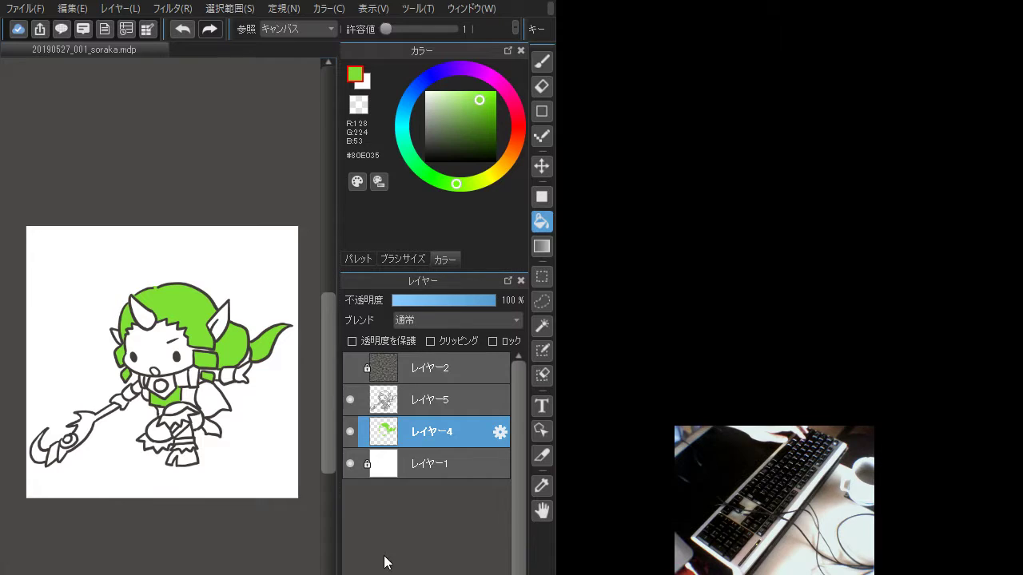
click(214, 422)
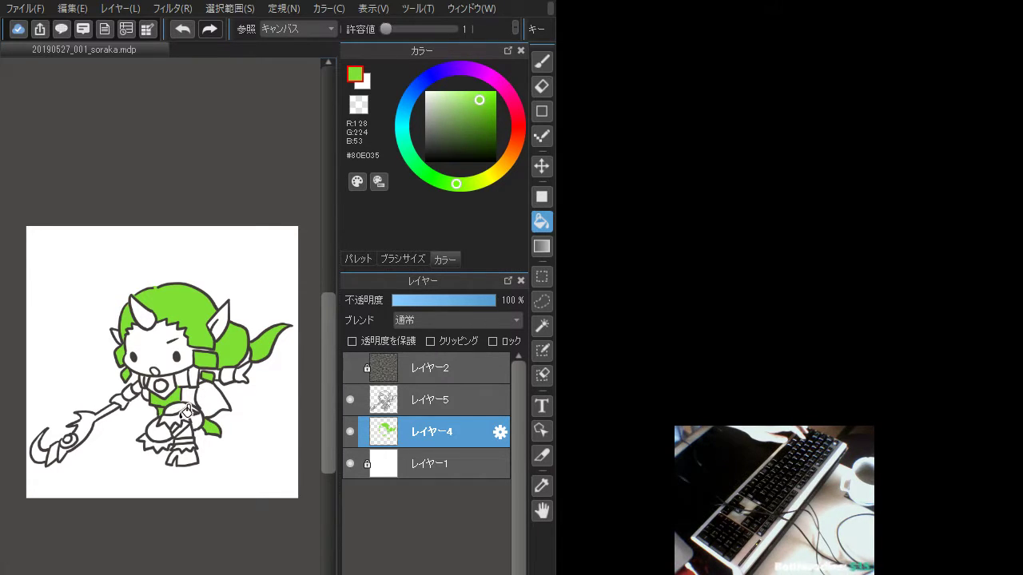
click(182, 415)
click(164, 440)
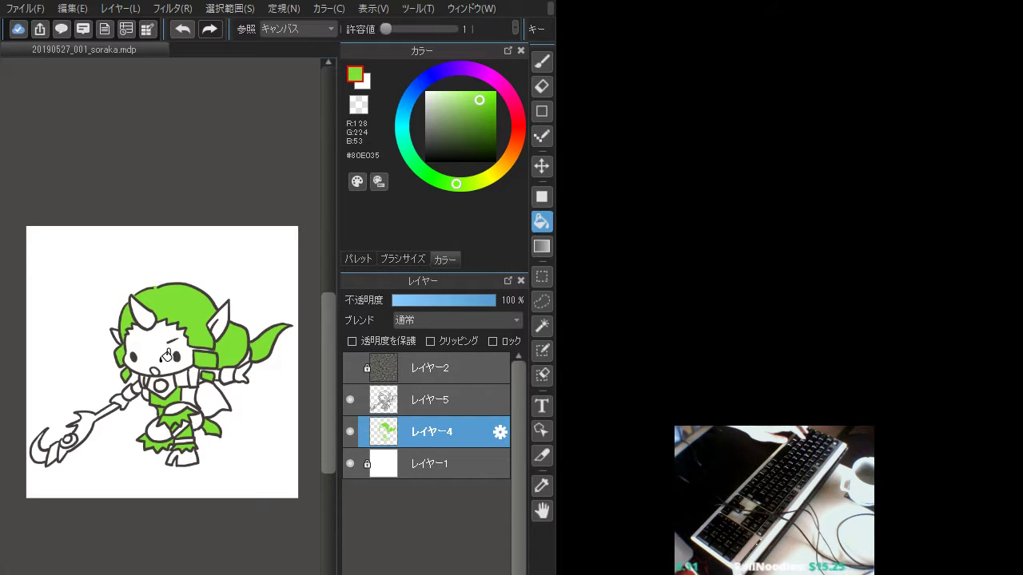
click(70, 432)
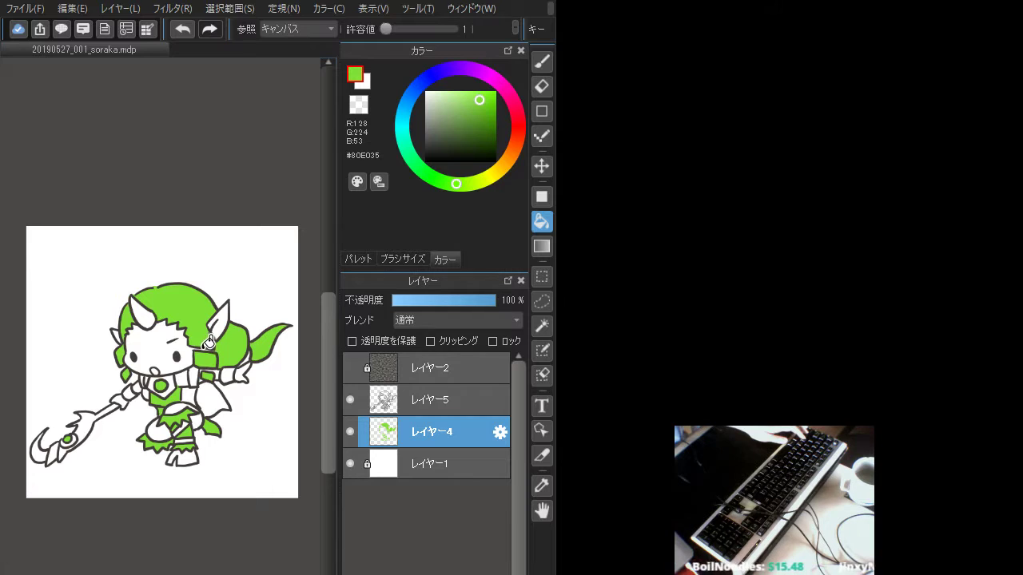
Switch to the brush and examine the green fills up close with the line art layer hidden and shown again
click(542, 62)
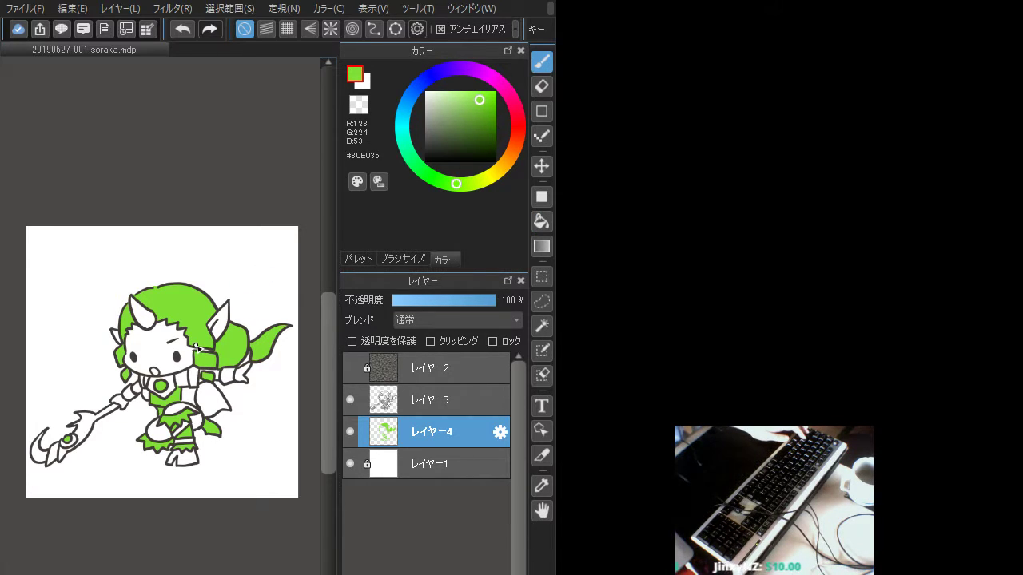
key(ctrl+plus)
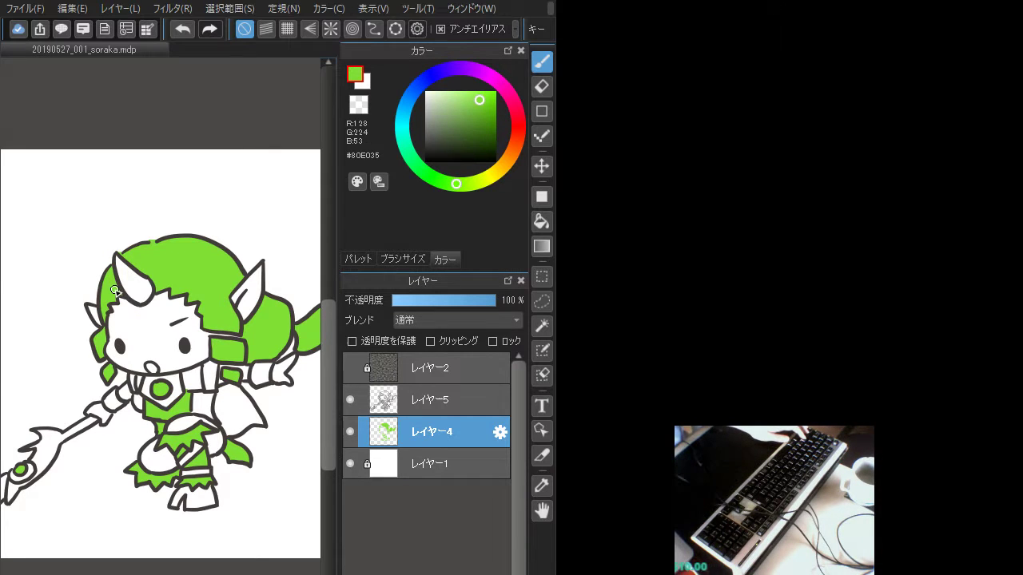
click(350, 399)
click(350, 402)
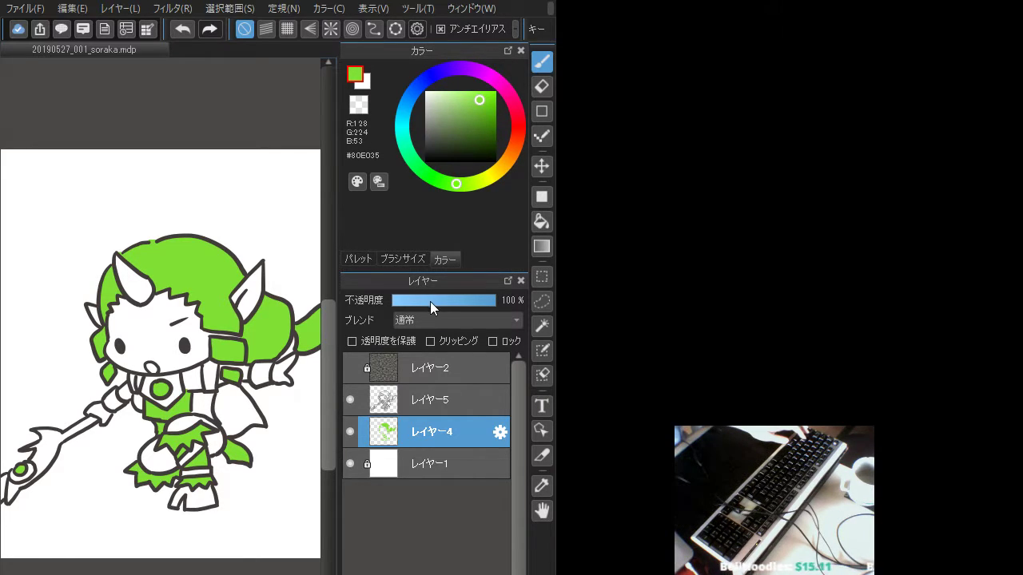
Try reducing the opacity of the colour layer, revert it, and test the line art layer at 31% and 7% before restoring 100%
drag(430, 301, 406, 298)
key(ctrl+z)
click(452, 391)
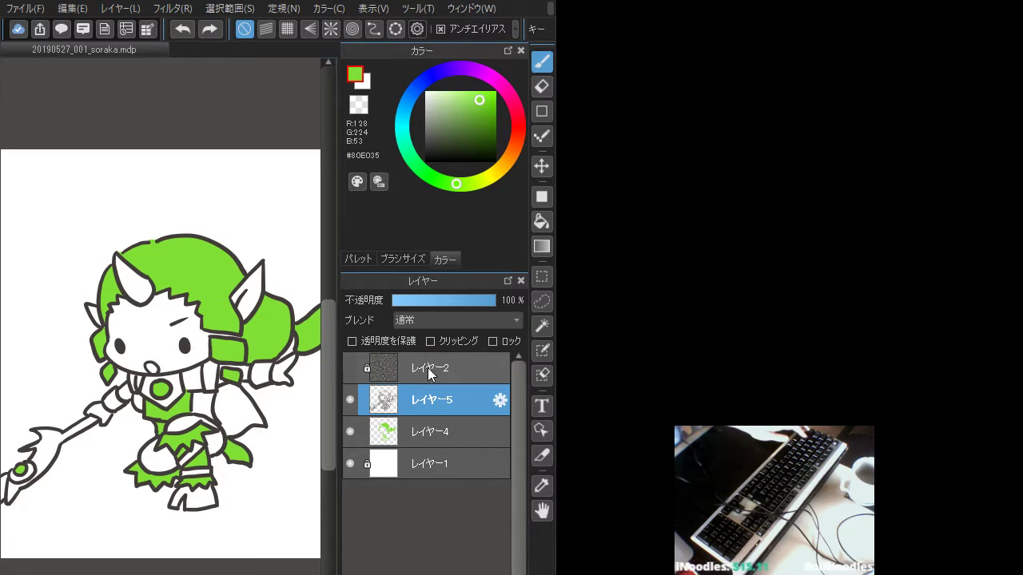
click(423, 301)
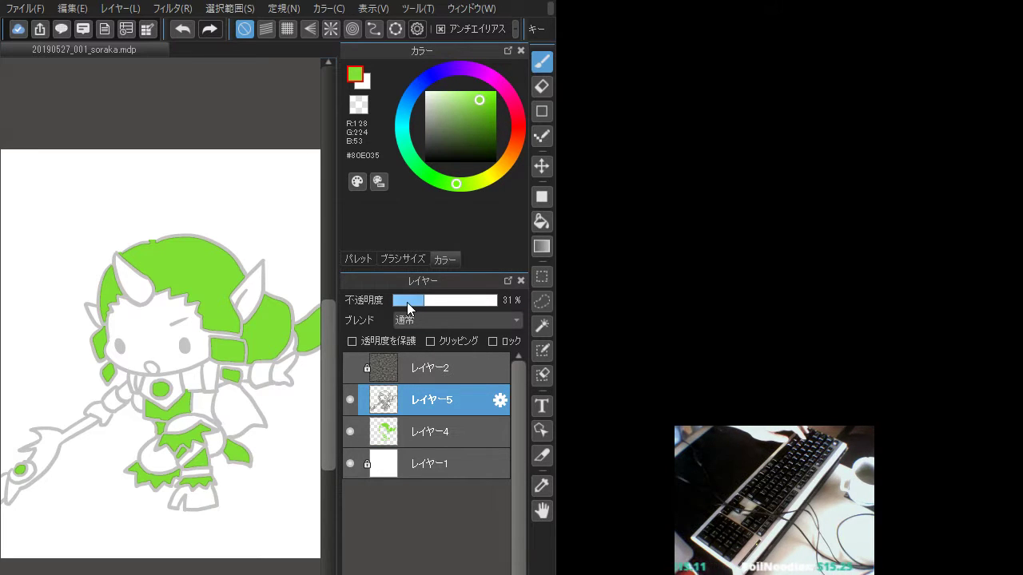
drag(404, 300, 398, 301)
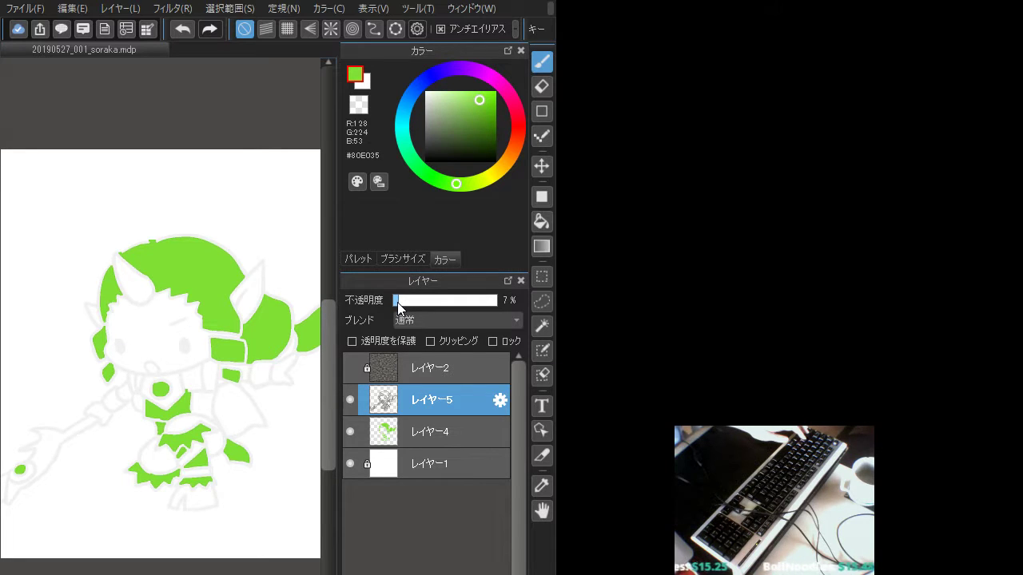
drag(399, 308, 509, 316)
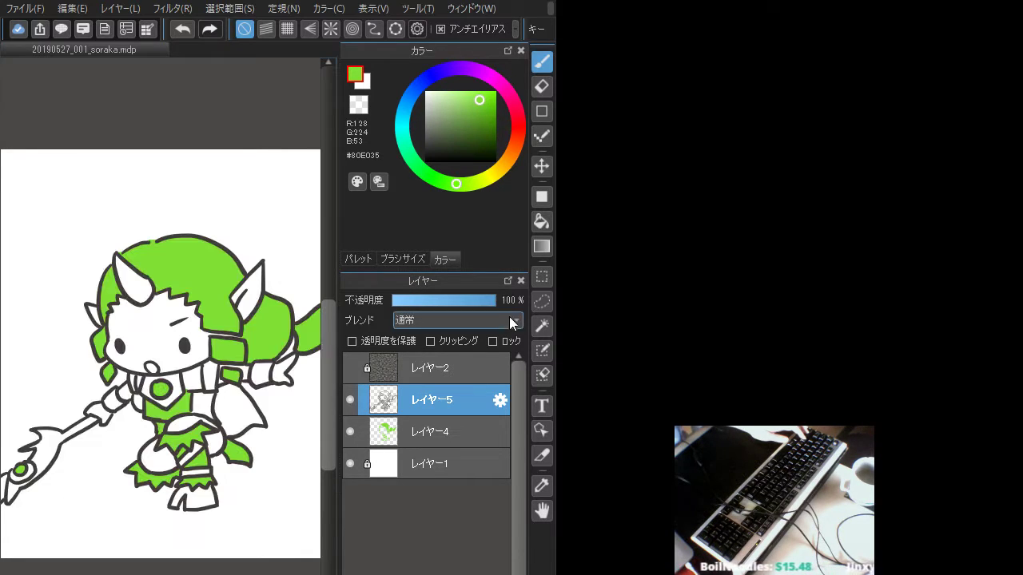
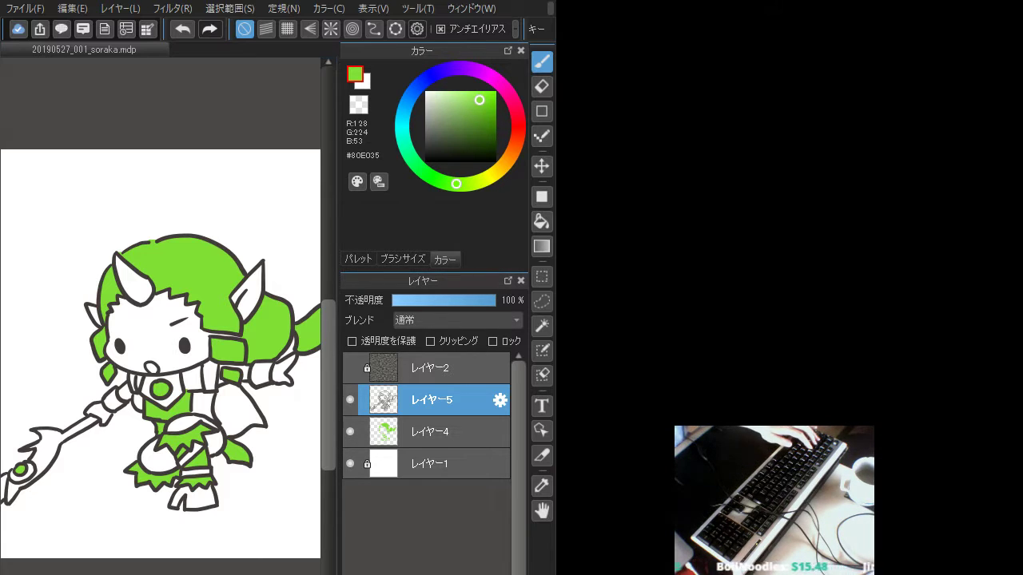
On レイヤー4, paint the wrist cuff of the outstretched rear arm with dark brown #9D6423
drag(91, 431, 96, 431)
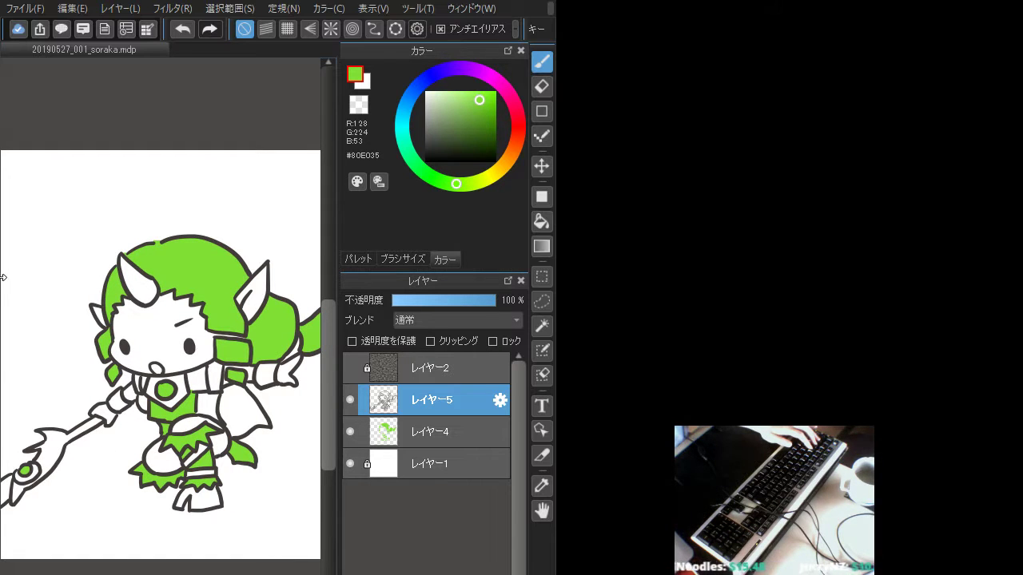
drag(4, 277, 4, 290)
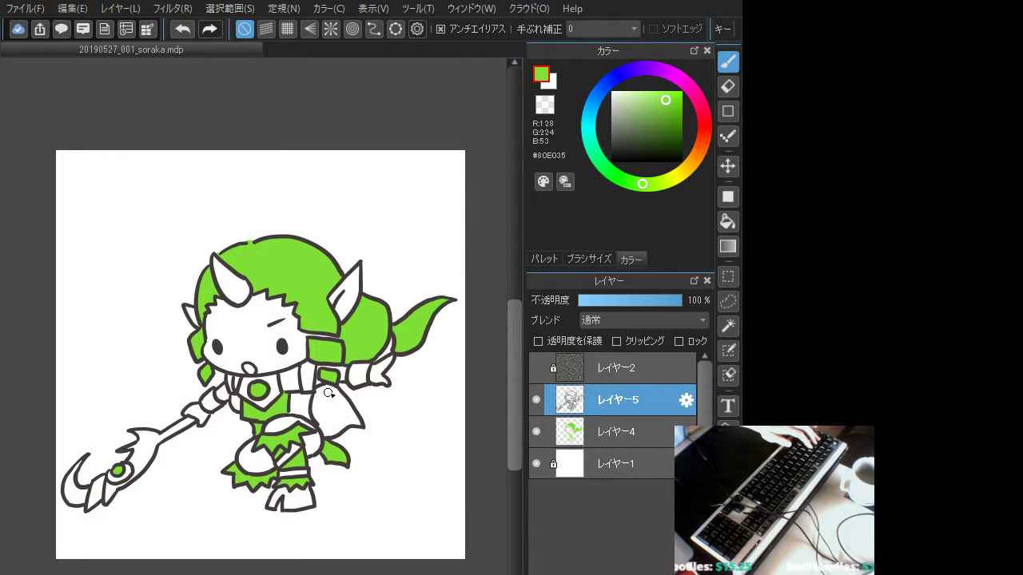
click(598, 427)
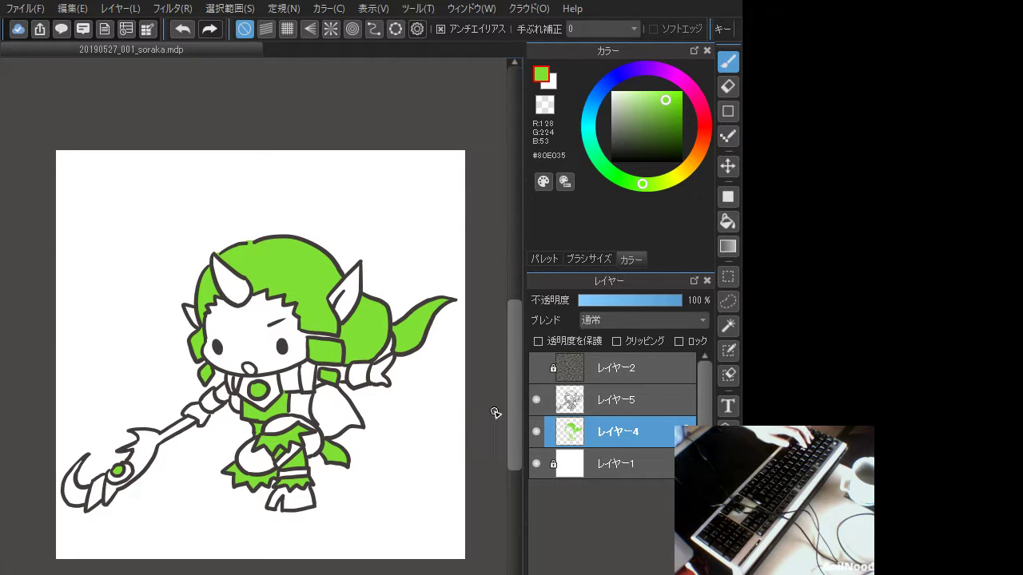
click(695, 158)
click(667, 118)
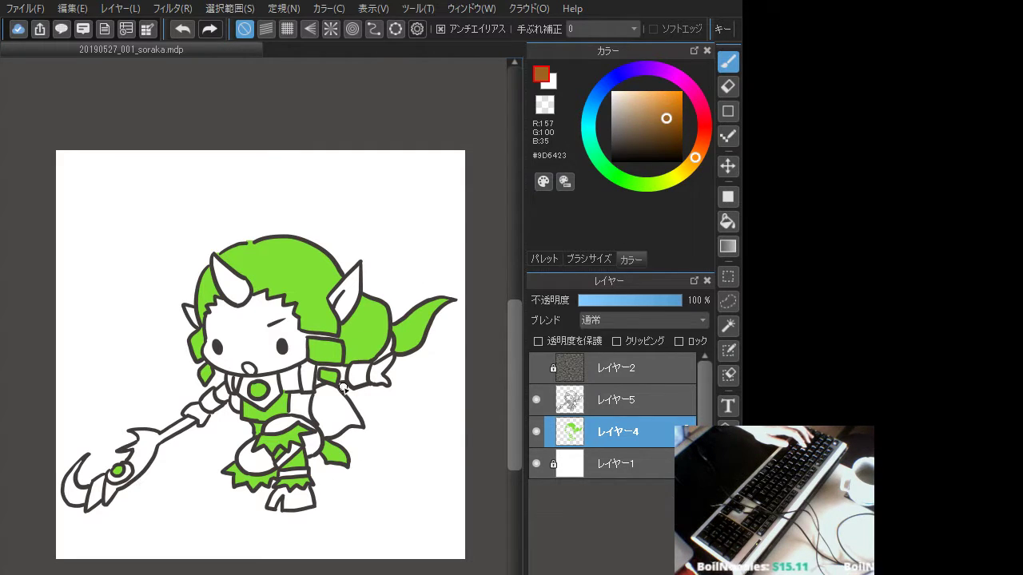
drag(356, 371, 356, 376)
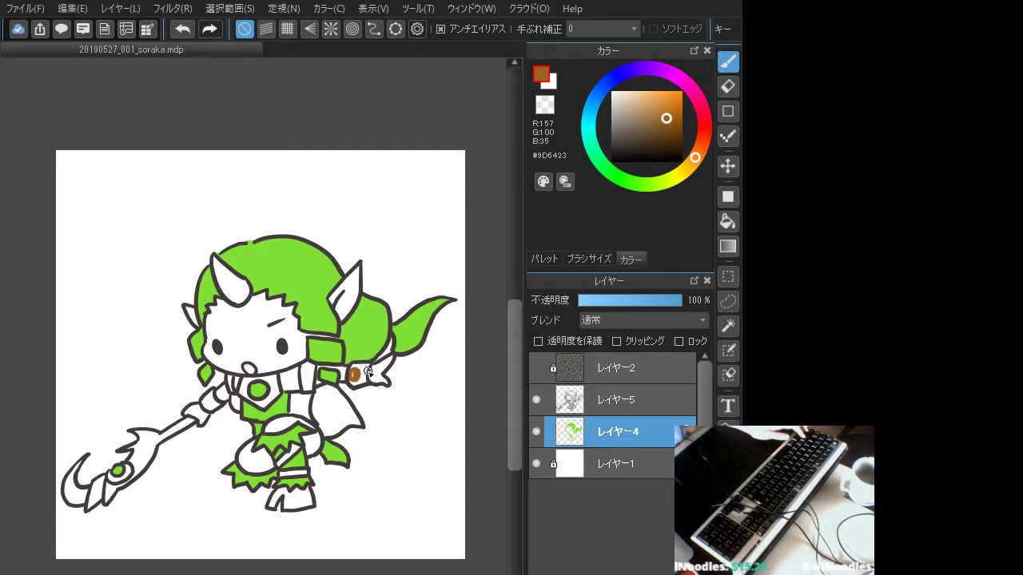
drag(362, 370, 359, 376)
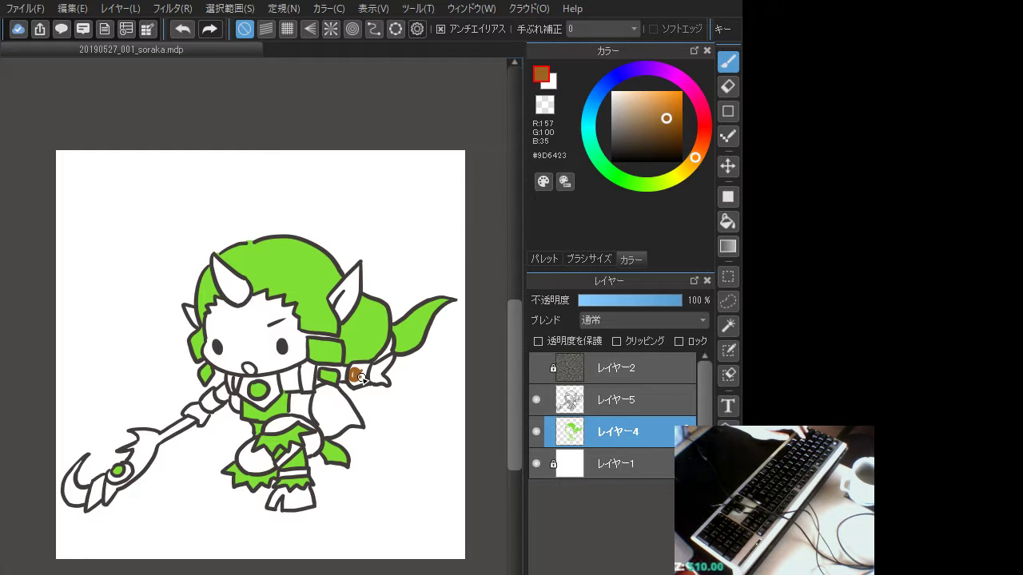
mouse_move(361, 378)
mouse_down()
mouse_move(356, 366)
mouse_move(366, 365)
mouse_up()
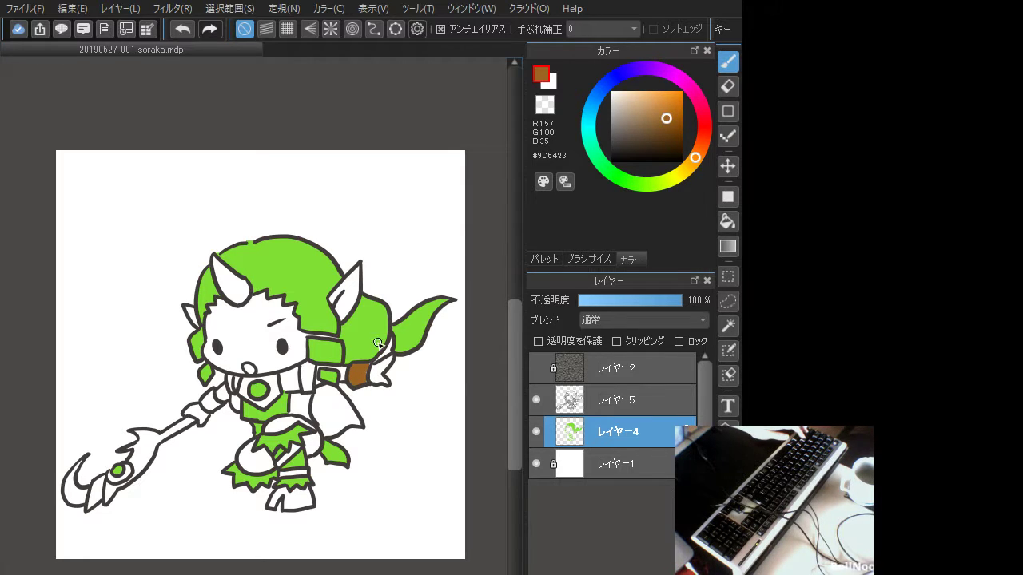
Recolour the wrist cuff with lighter brown #D78D37 and fill the boots and leg wraps with the same colour
click(663, 102)
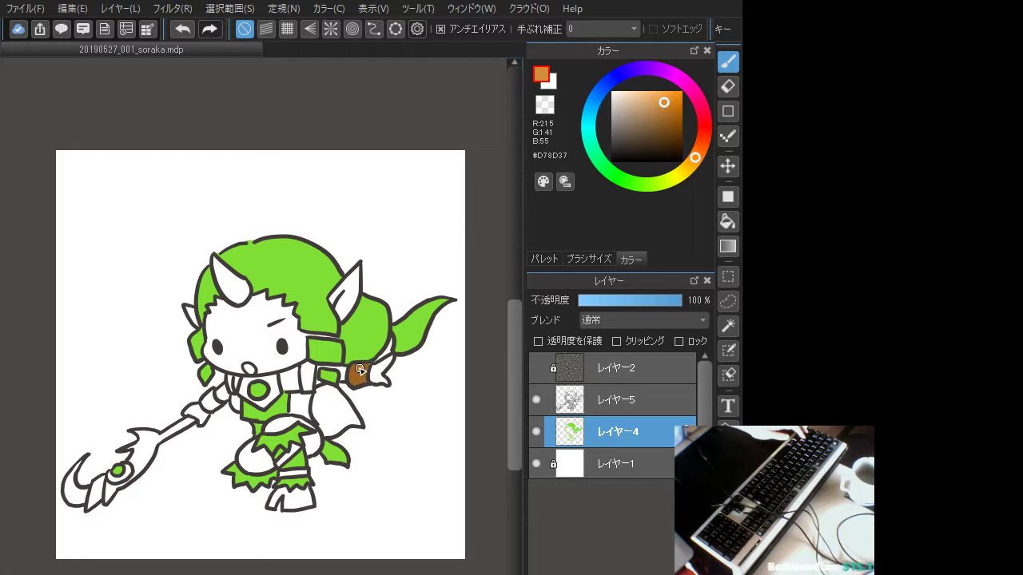
click(728, 226)
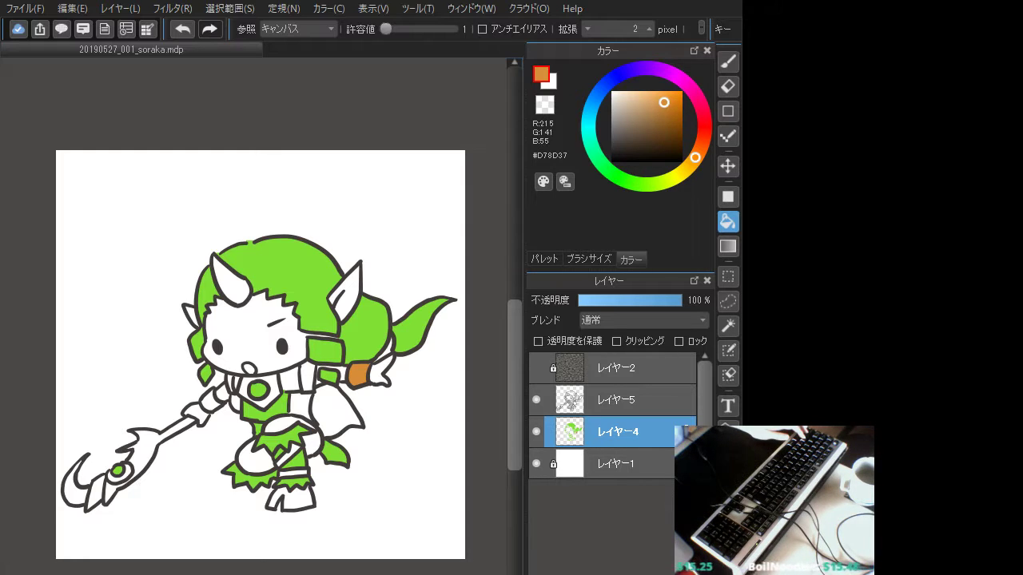
click(304, 496)
click(294, 460)
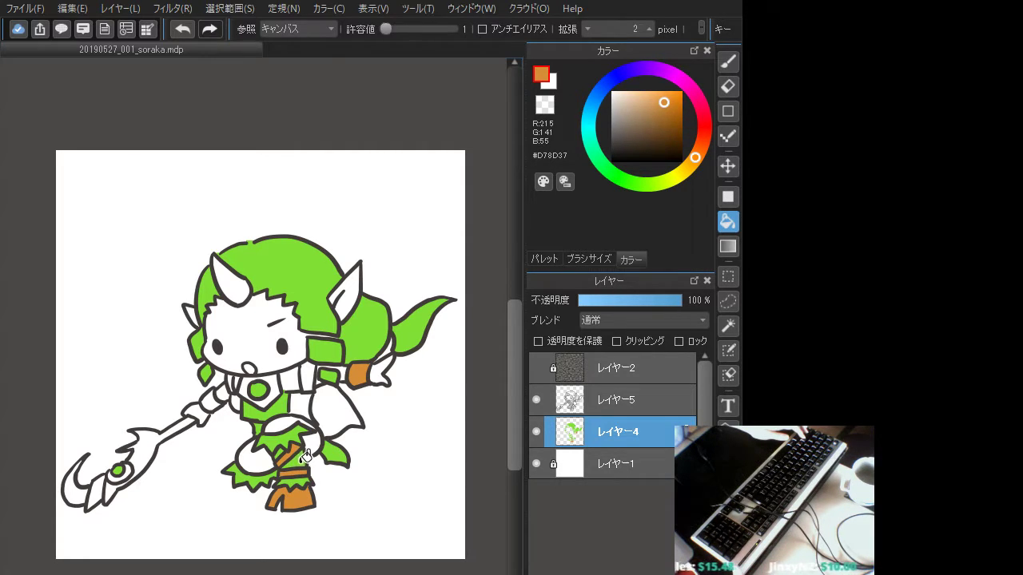
Fill the cloth behind the waist, the chest straps and the staff arm's cuff with #D78D37, then try the horn and undo that fill
click(339, 417)
click(302, 380)
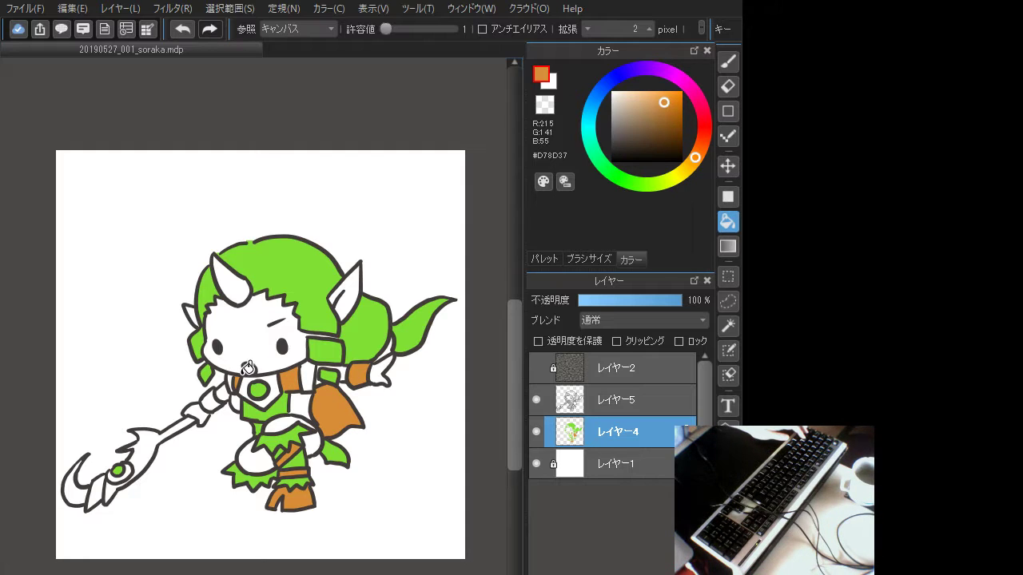
click(215, 396)
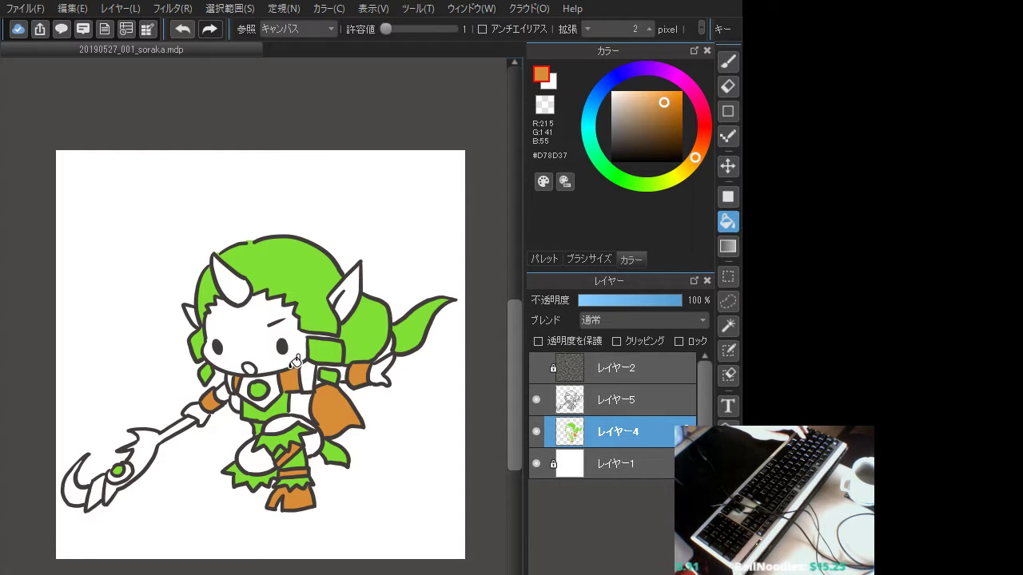
click(241, 285)
key(ctrl+z)
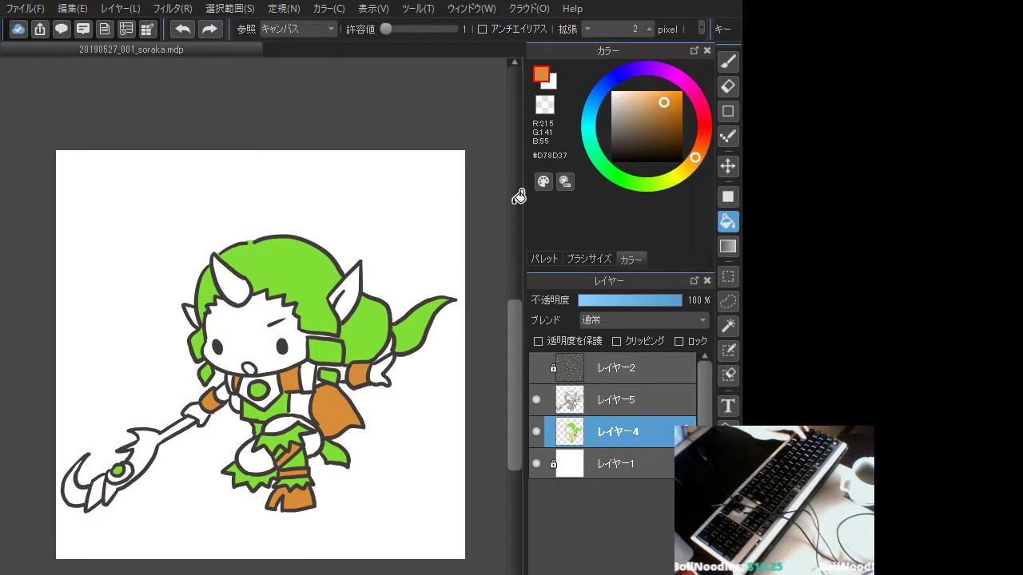
Choose the pale skin tone #FFCBA4 and refill the rear arm's wrist cuff with it
drag(684, 159, 698, 151)
click(637, 92)
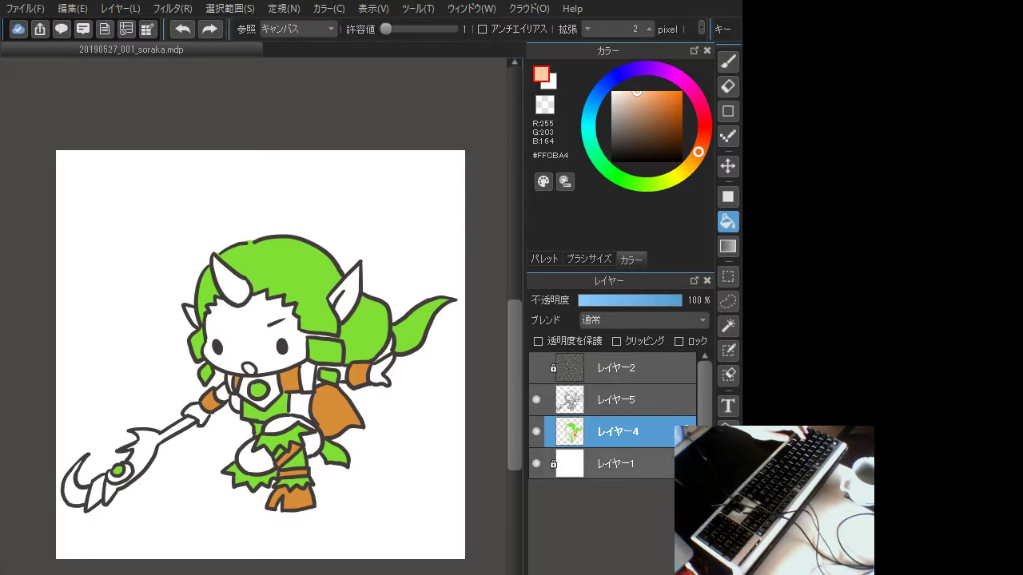
click(358, 369)
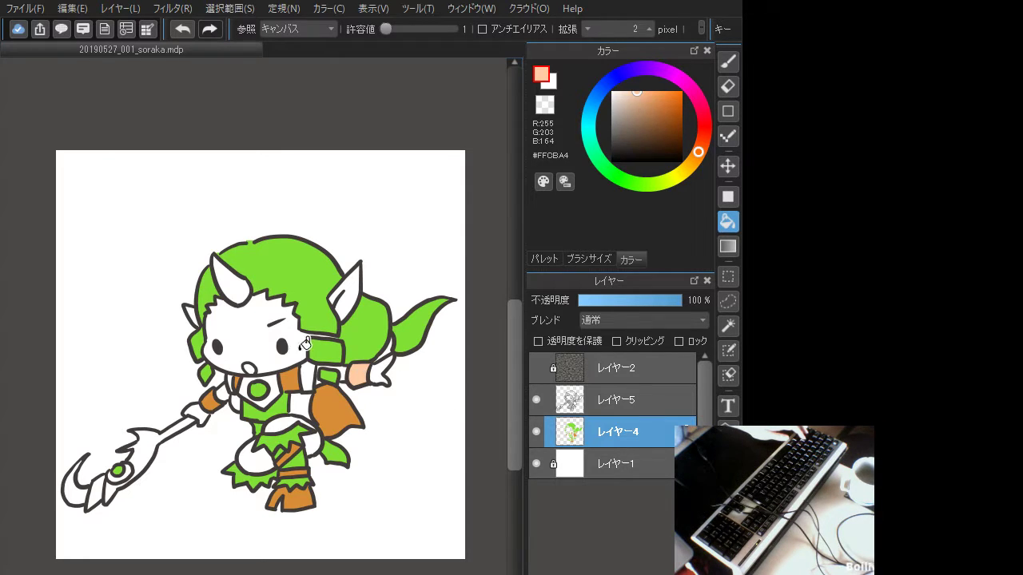
Fill the arms, horn, face, ears and hands with the skin colour #FFCBA4 on the colour layer
click(213, 398)
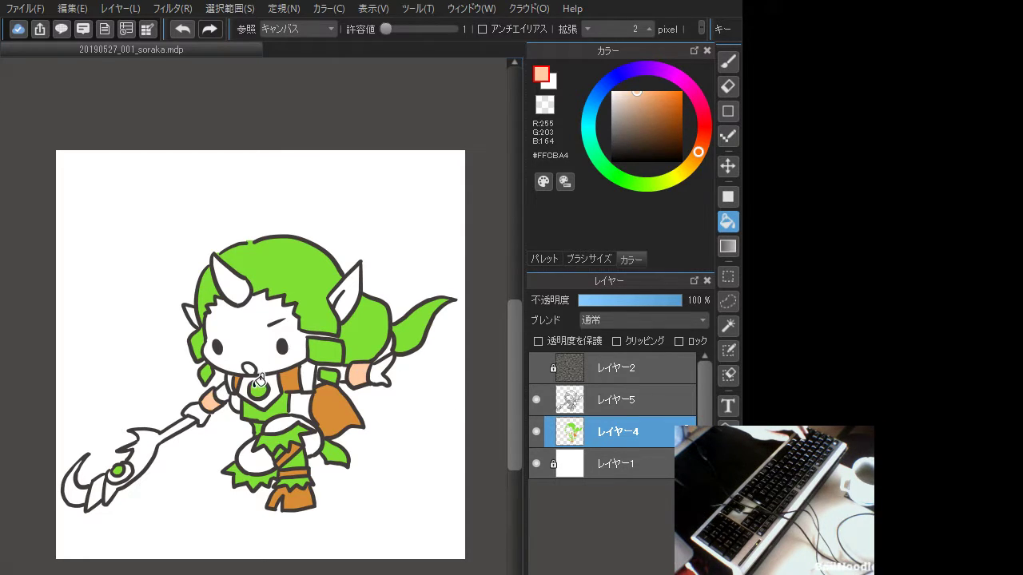
click(241, 282)
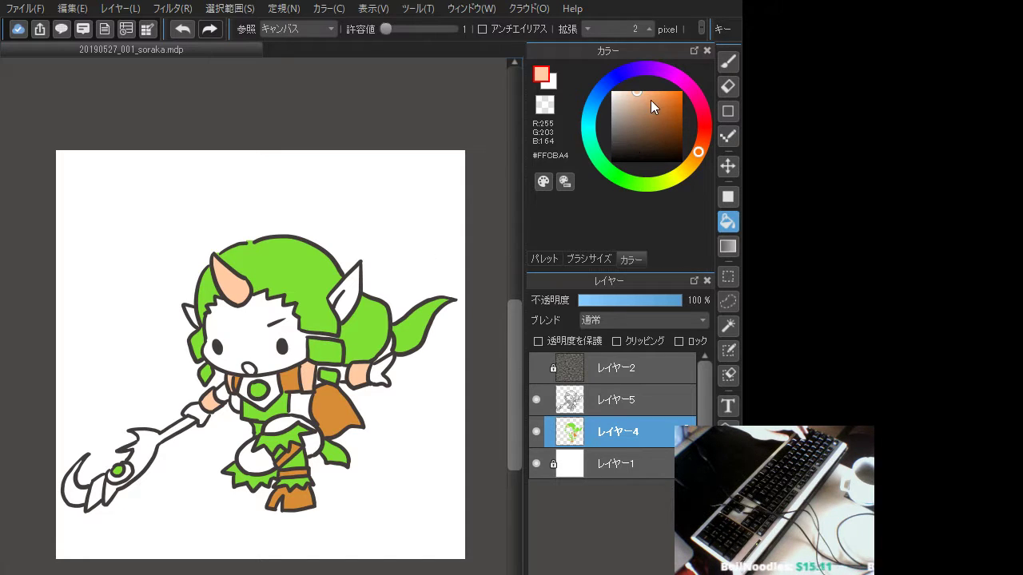
drag(650, 100, 638, 88)
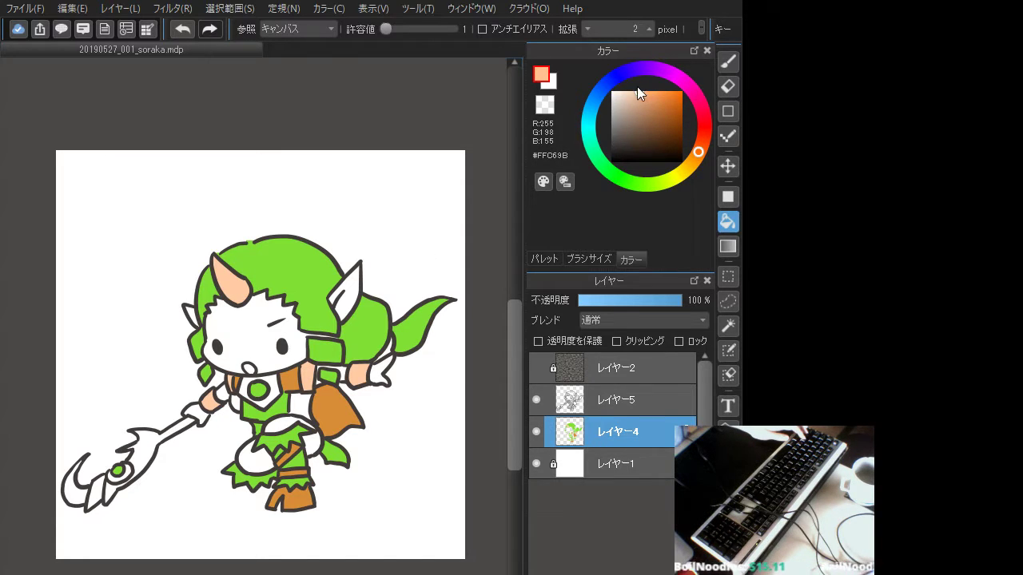
alt+click(240, 283)
click(251, 323)
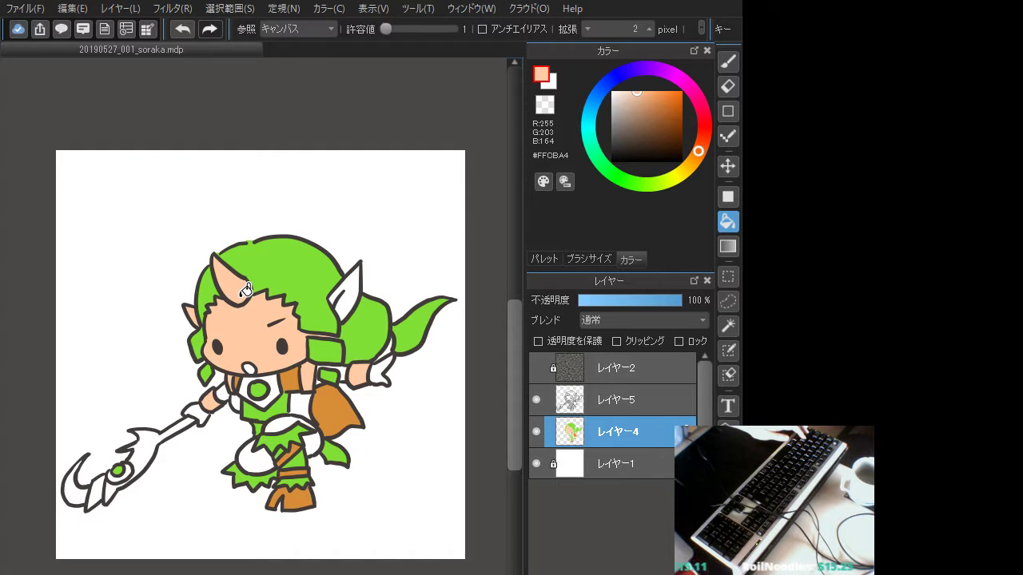
click(356, 280)
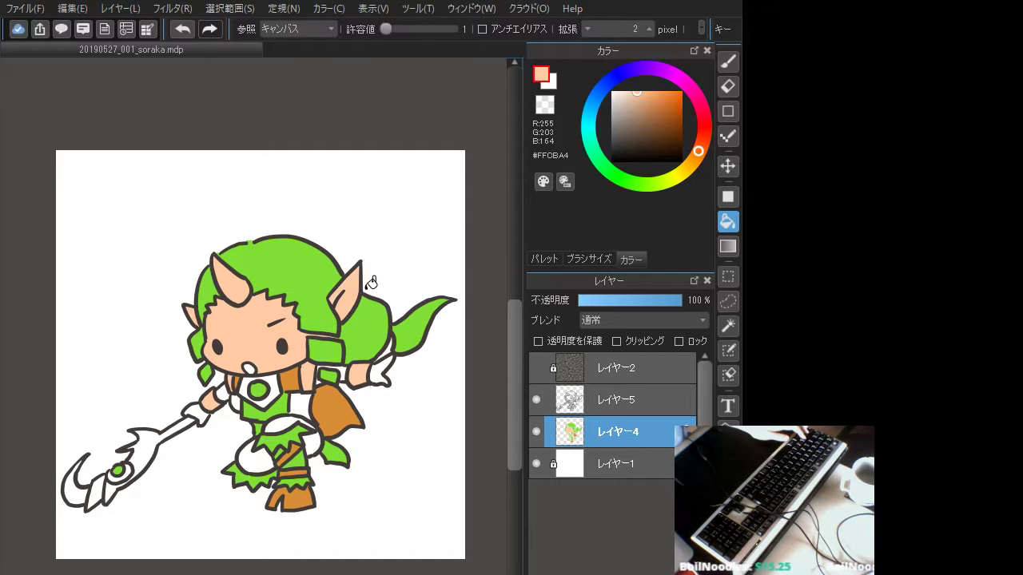
click(384, 369)
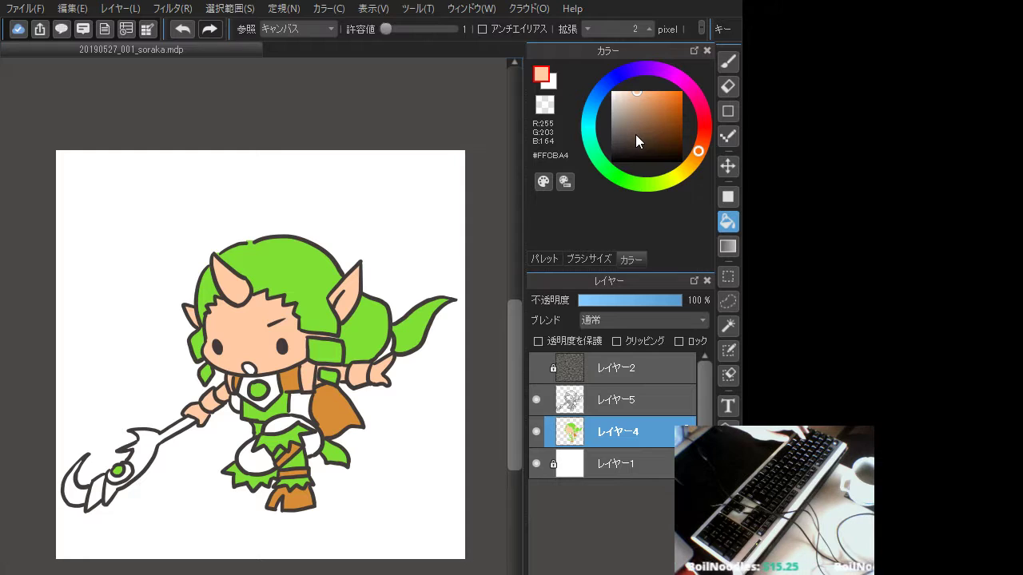
Recolour the face and hands with the lighter skin tone #FFD6B8 and fill the bare legs with it
click(631, 93)
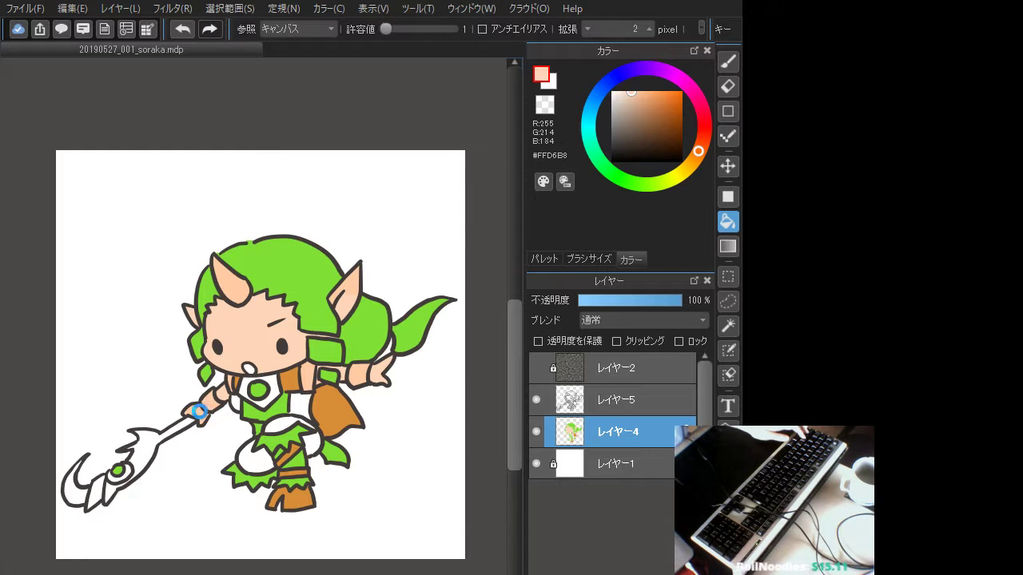
click(252, 457)
click(292, 426)
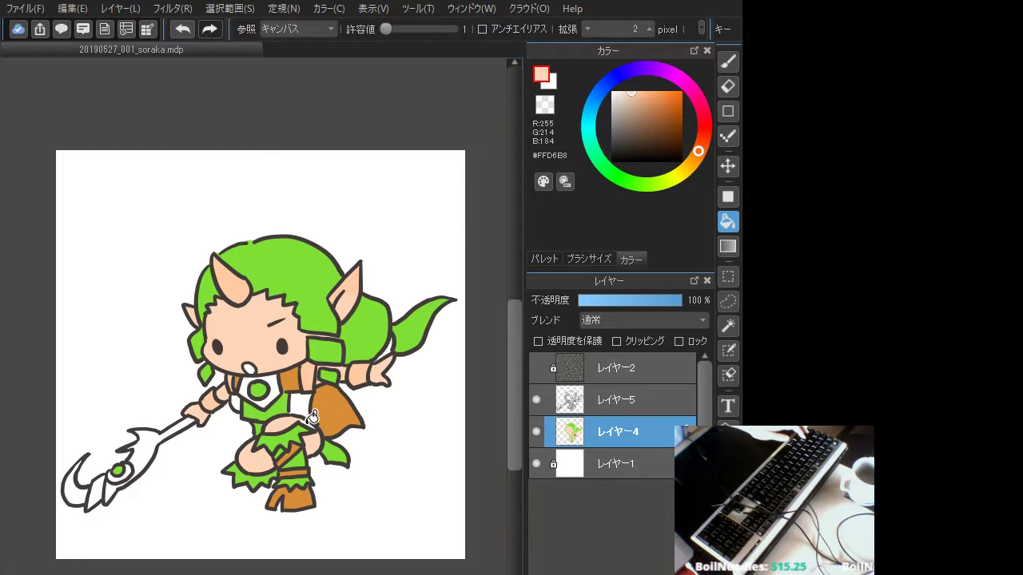
click(728, 61)
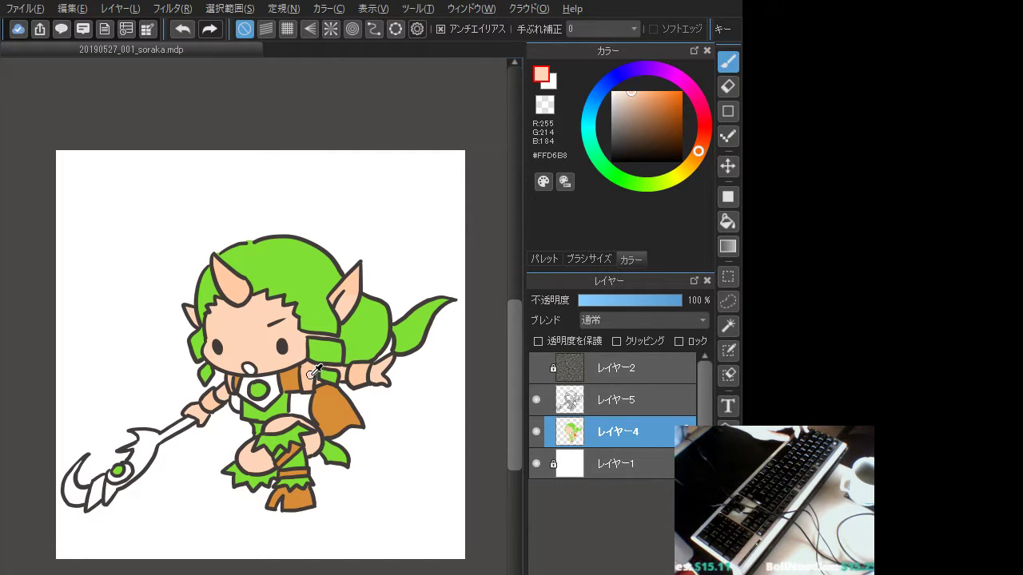
alt+click(312, 372)
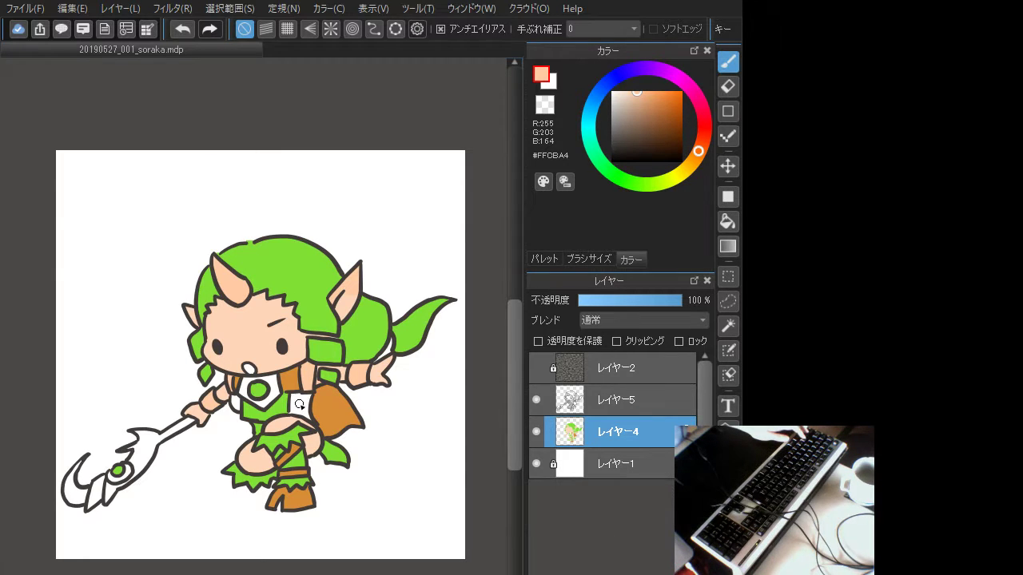
key(ctrl+z)
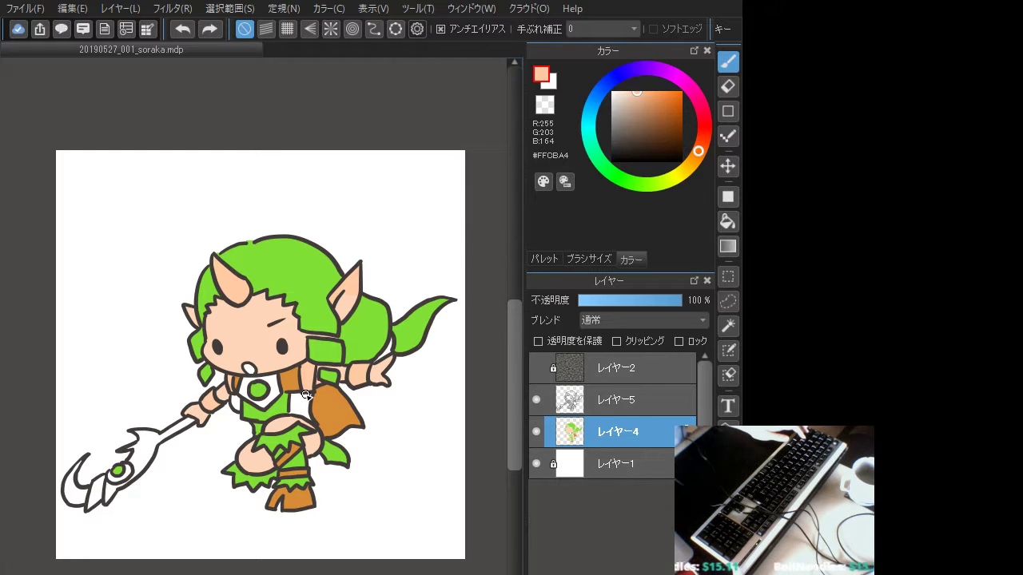
Fill the chest plate, shoulder and side armour pieces and both wrist guards with grey-beige #CBB7A9
click(623, 110)
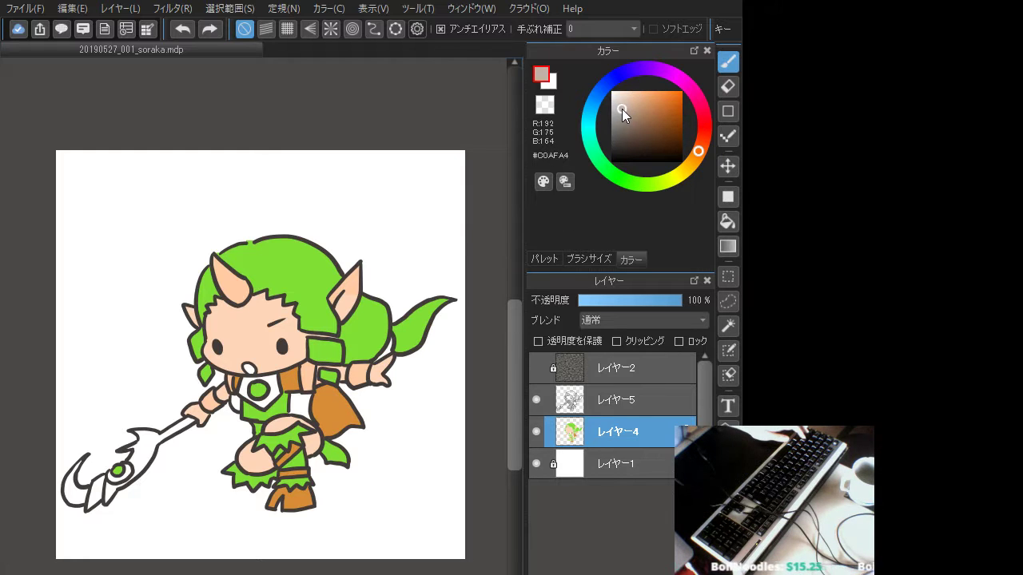
click(727, 221)
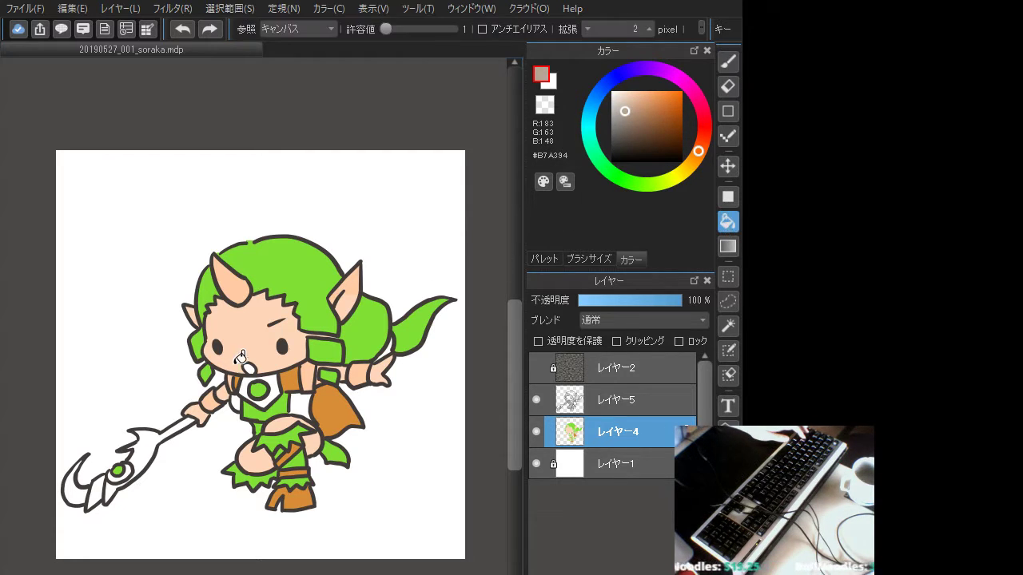
click(272, 382)
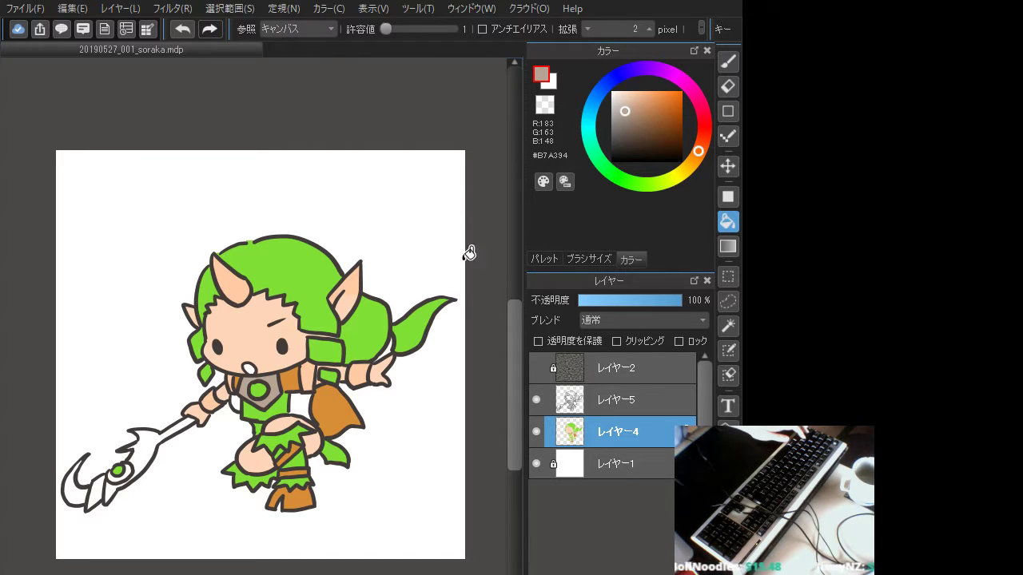
click(624, 106)
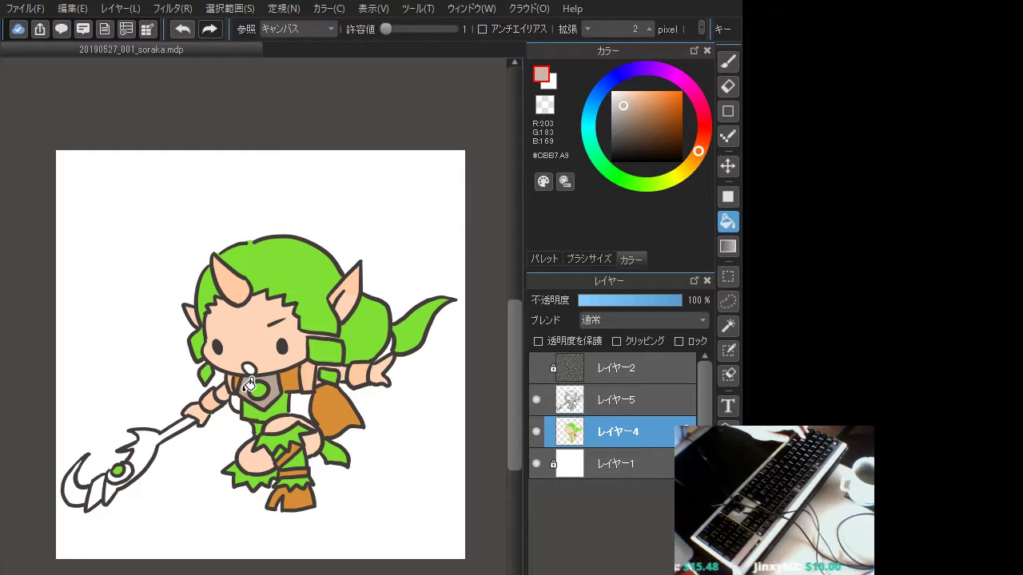
click(308, 369)
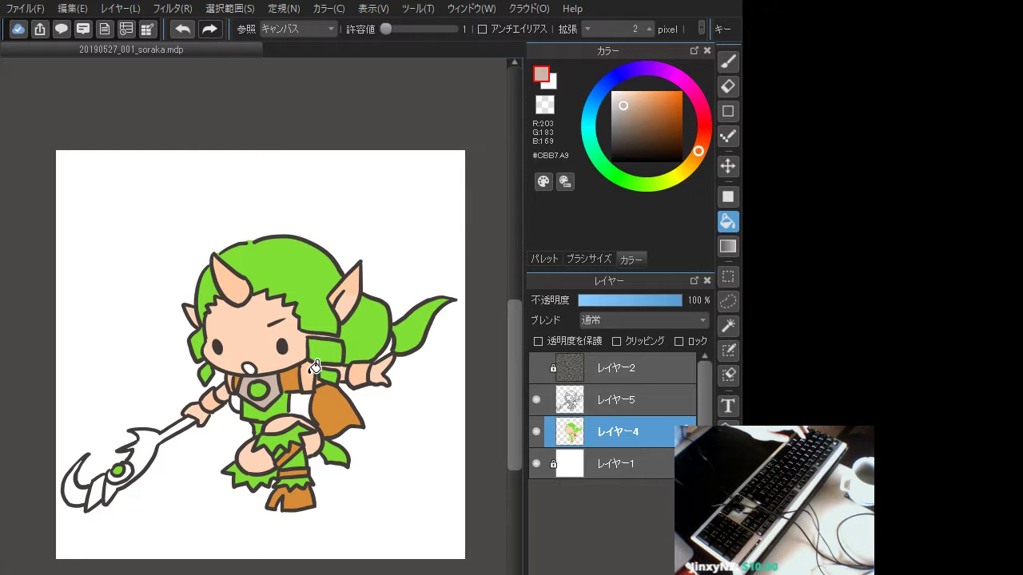
click(212, 398)
click(385, 365)
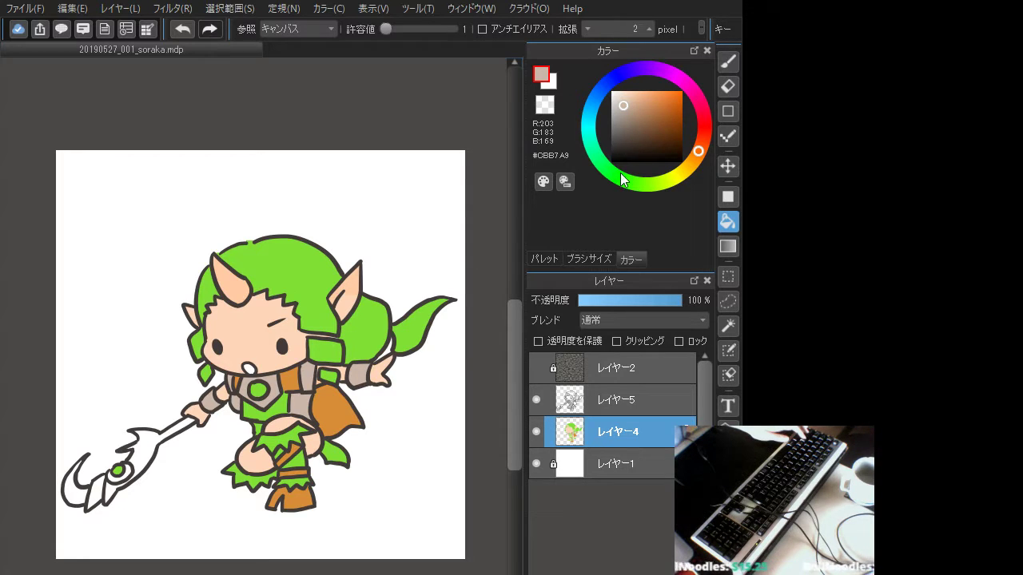
Fill the open mouth with the light red #FF8B79
click(699, 141)
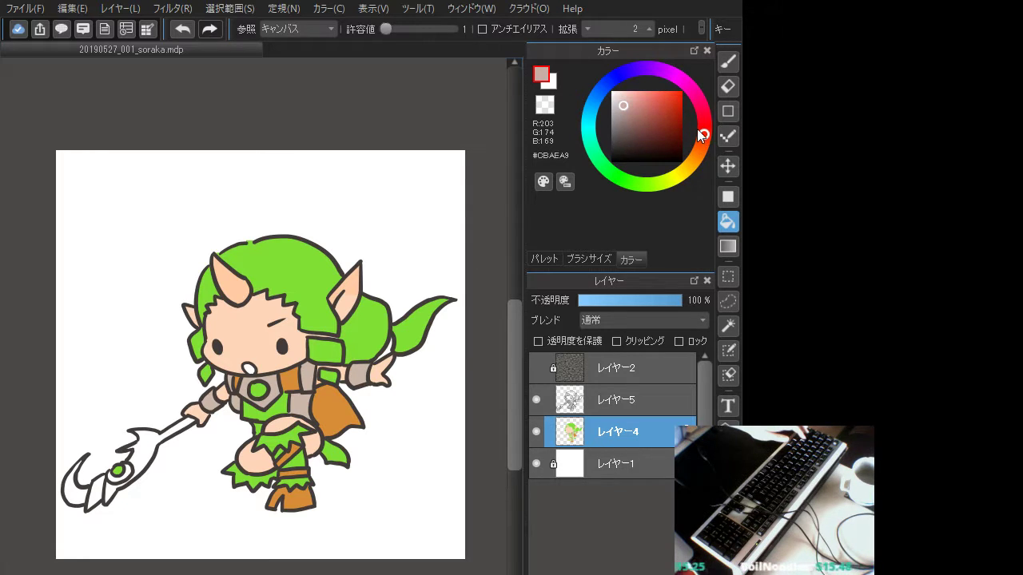
click(648, 92)
click(250, 368)
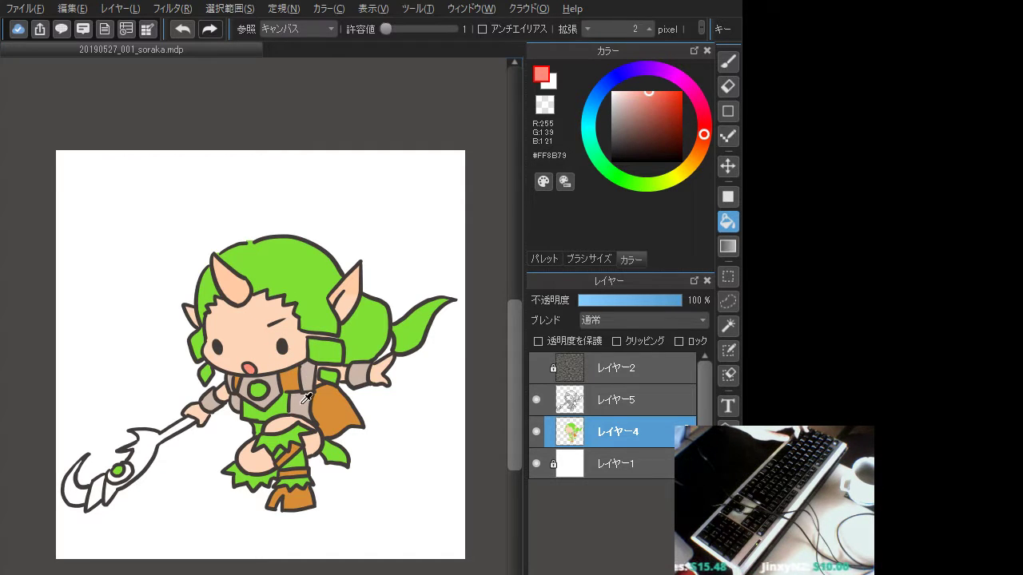
Sample the armour's grey-beige #CBB7A9 and fill the staff's shaft, head, spikes and curved blade with it
alt+click(306, 391)
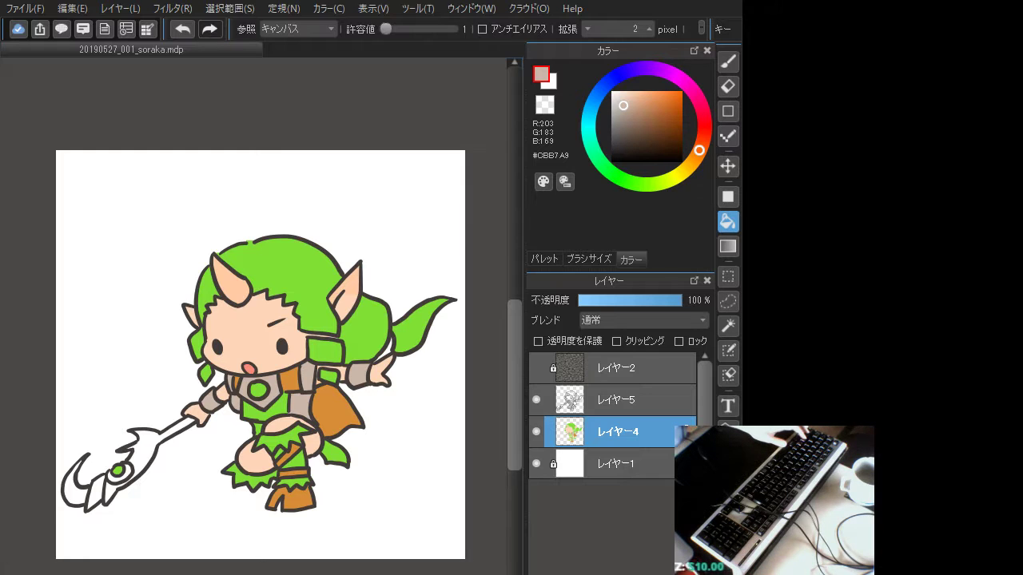
click(177, 418)
key(ctrl+z)
click(150, 442)
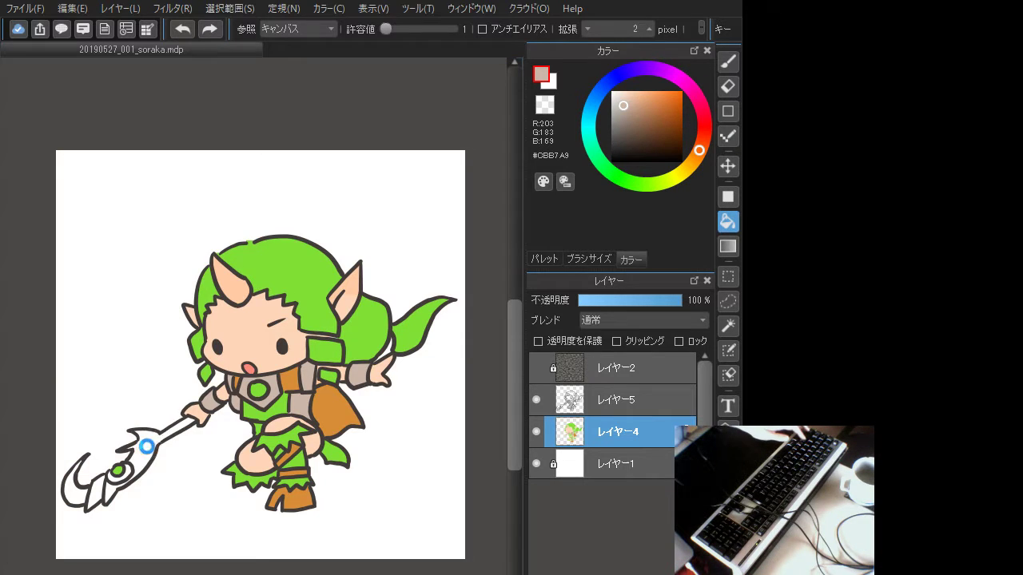
click(172, 428)
click(111, 489)
click(127, 476)
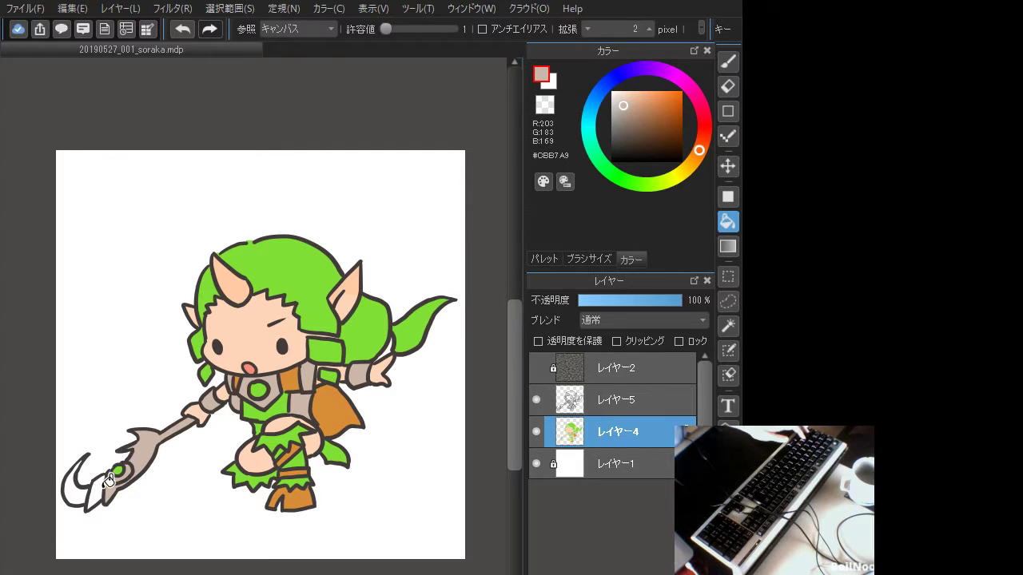
click(94, 495)
click(80, 489)
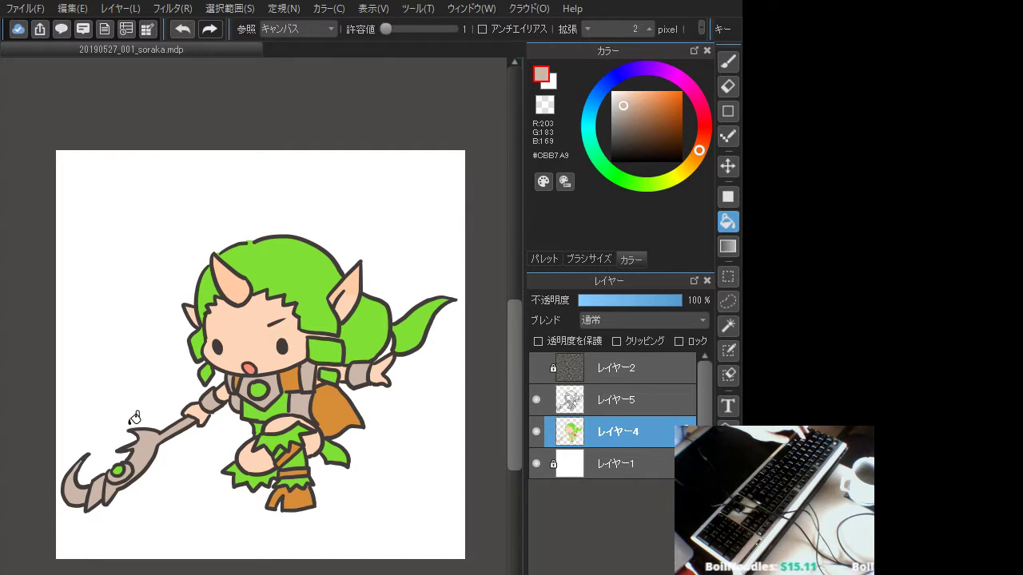
On line-art layer レイヤー5, brush a short line on the rear leg beside the strap in the sampled outline colour #433C39
drag(348, 410, 328, 423)
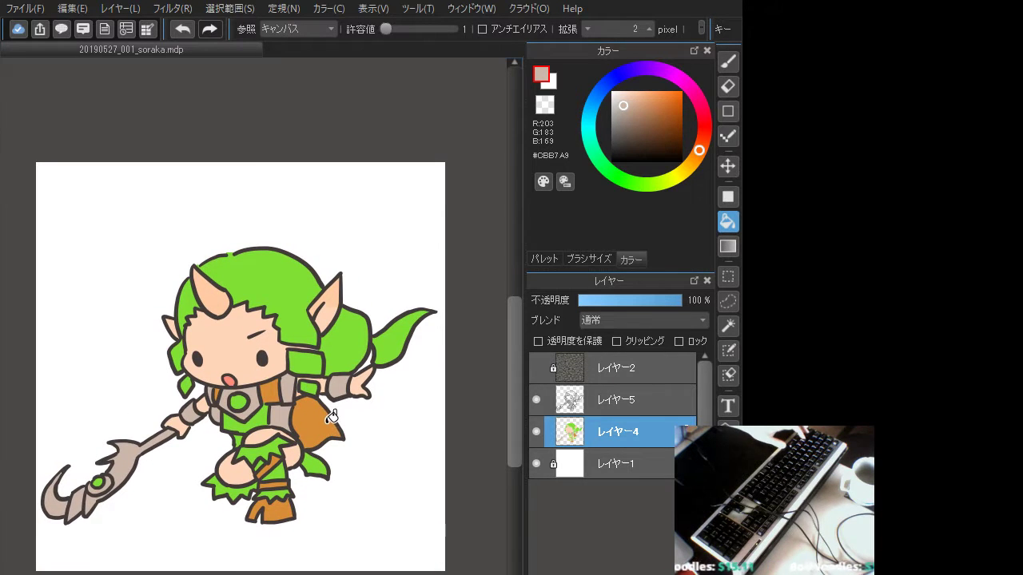
click(600, 411)
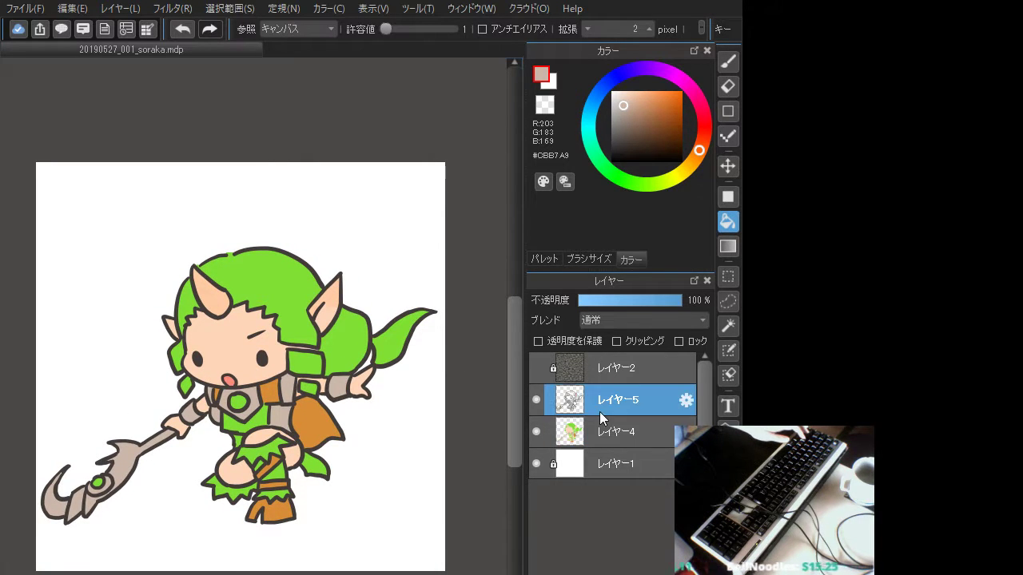
key(b)
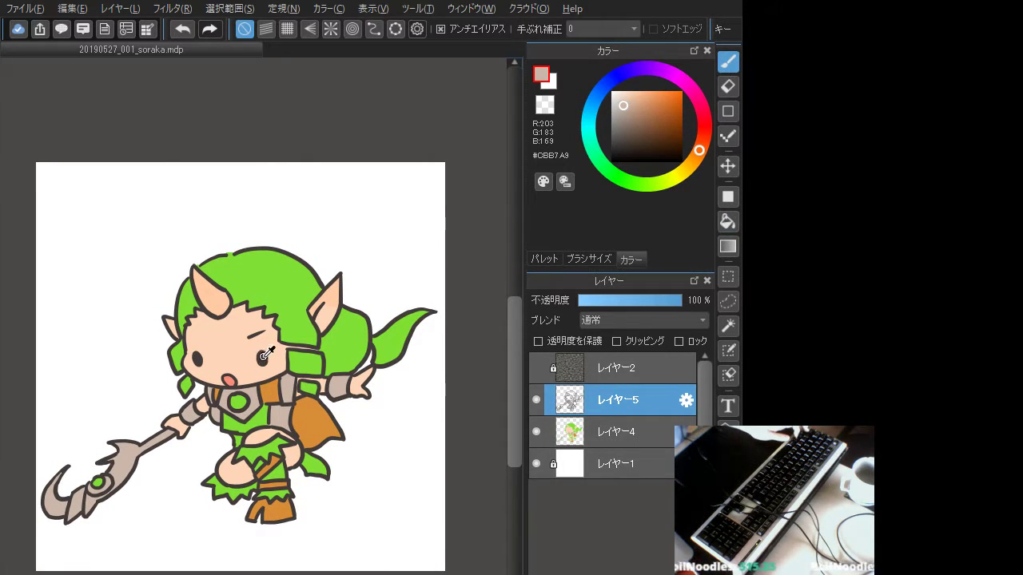
alt+click(266, 353)
mouse_move(297, 472)
mouse_down()
mouse_move(310, 495)
mouse_move(341, 494)
mouse_up()
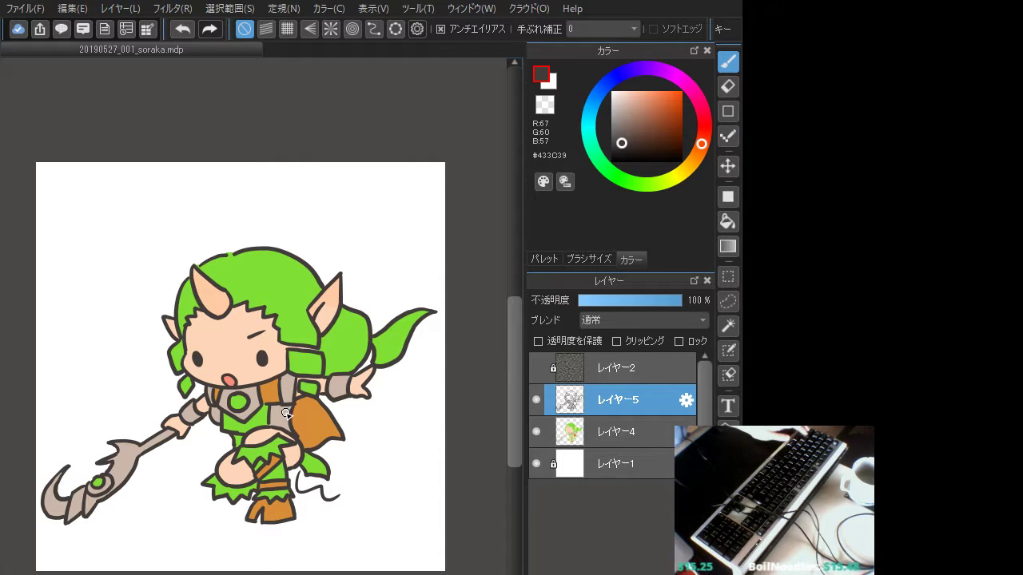
key(ctrl+z)
drag(298, 449, 287, 463)
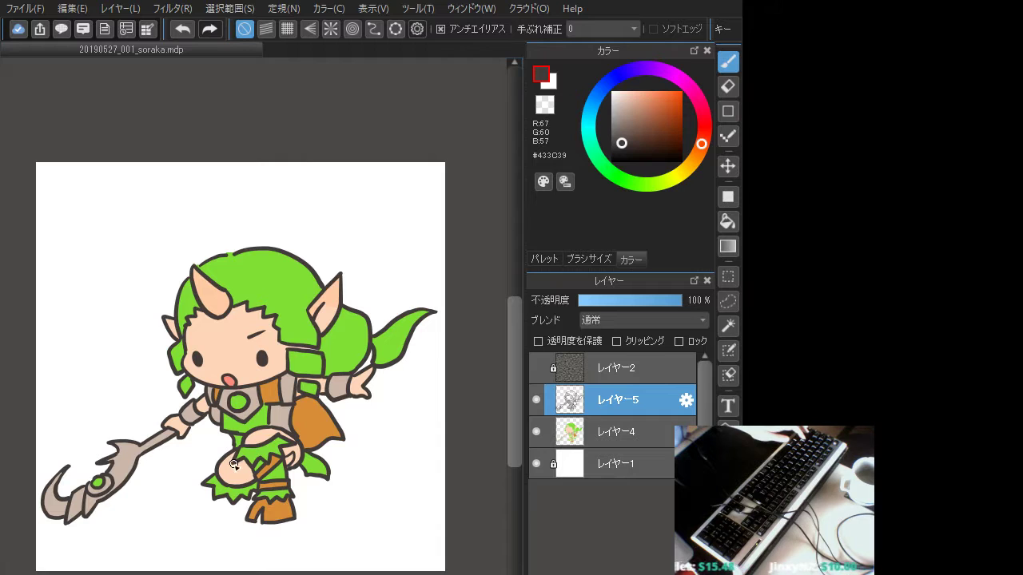
Try several small outline shapes on the bent front knee and undo each one
key(ctrl+z)
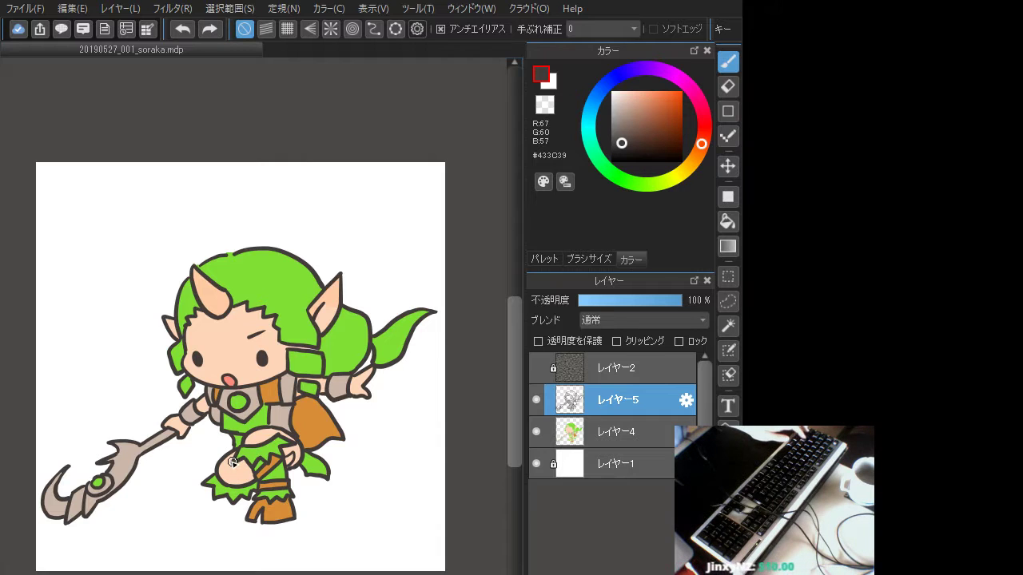
mouse_move(235, 461)
mouse_down()
mouse_move(227, 469)
mouse_move(249, 478)
mouse_move(232, 464)
mouse_move(228, 472)
mouse_up()
key(ctrl+z)
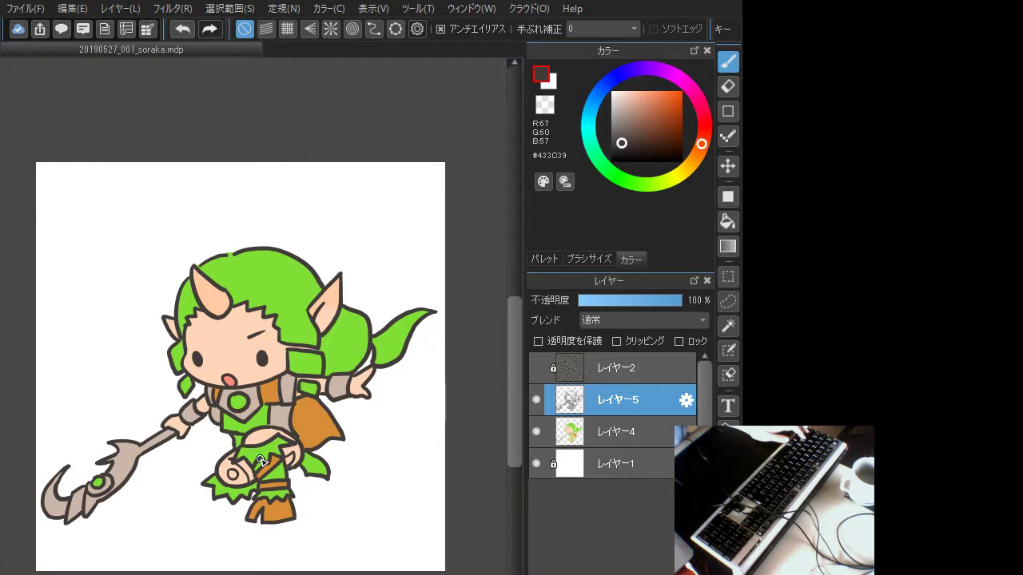
key(ctrl+z)
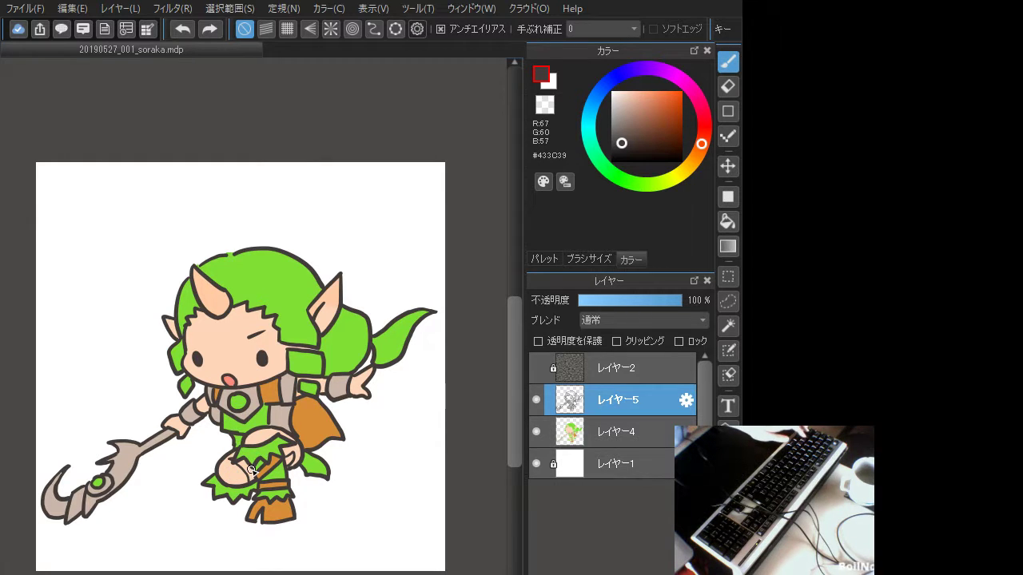
drag(224, 474, 245, 473)
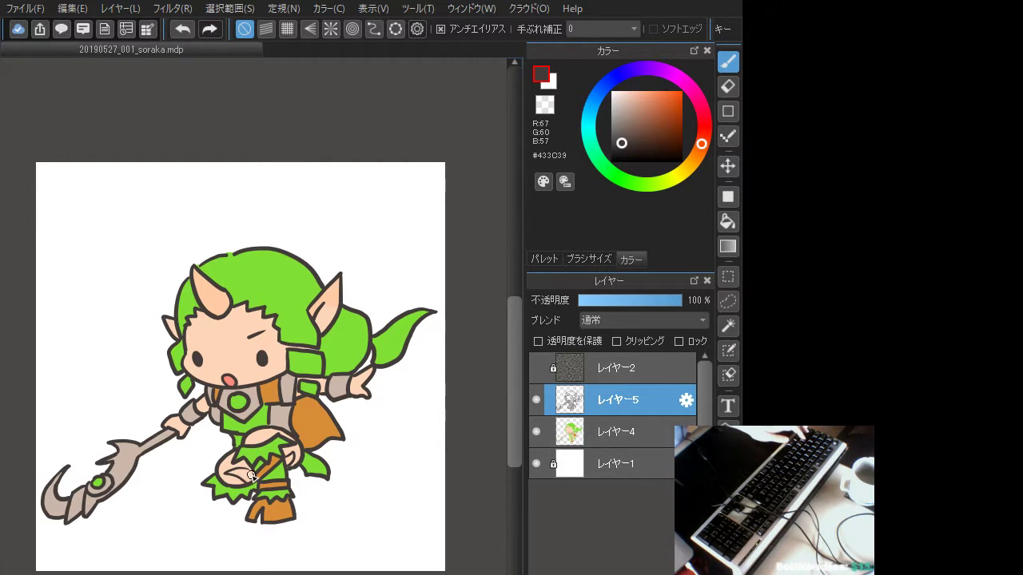
key(ctrl+z)
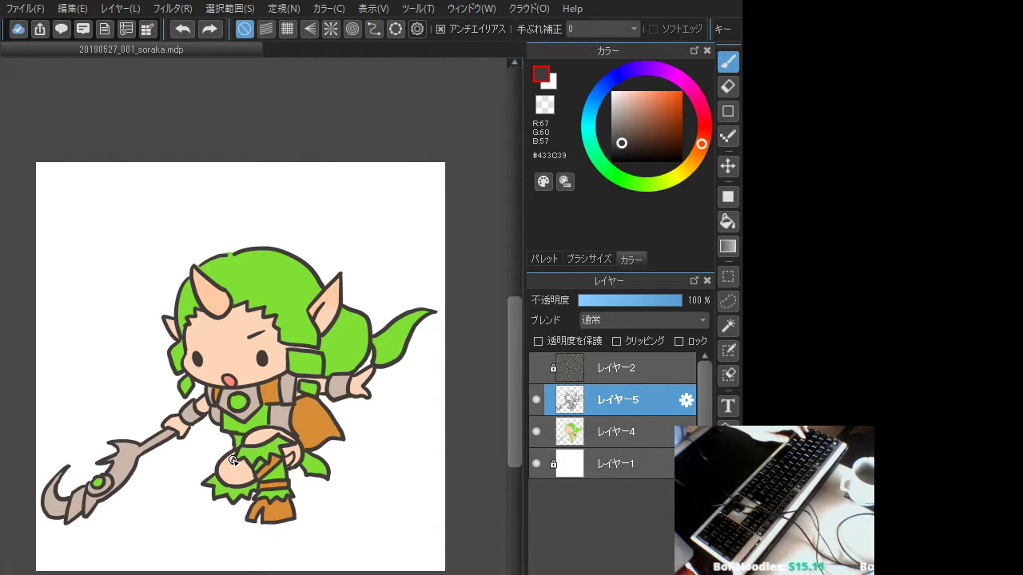
mouse_move(227, 464)
mouse_down()
mouse_move(252, 476)
mouse_move(225, 471)
mouse_up()
key(ctrl+z)
key(ctrl+z)
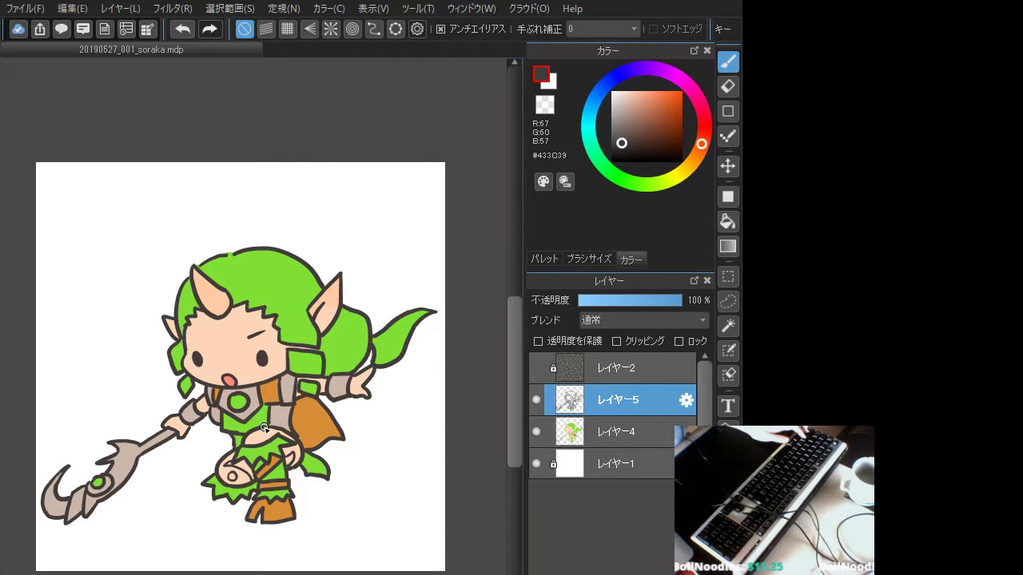
key(ctrl+z)
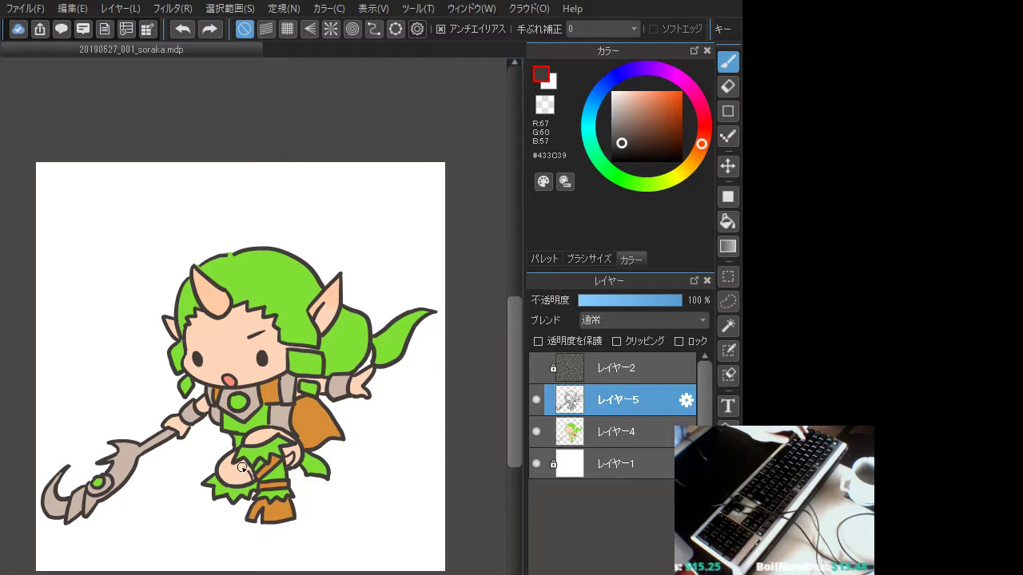
drag(240, 483, 227, 470)
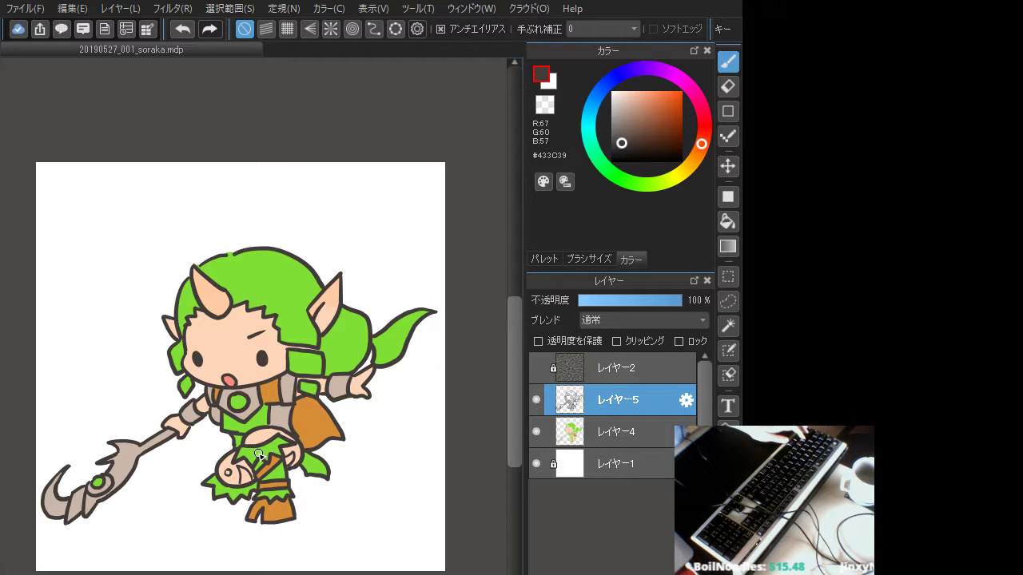
key(ctrl+z)
drag(231, 480, 227, 473)
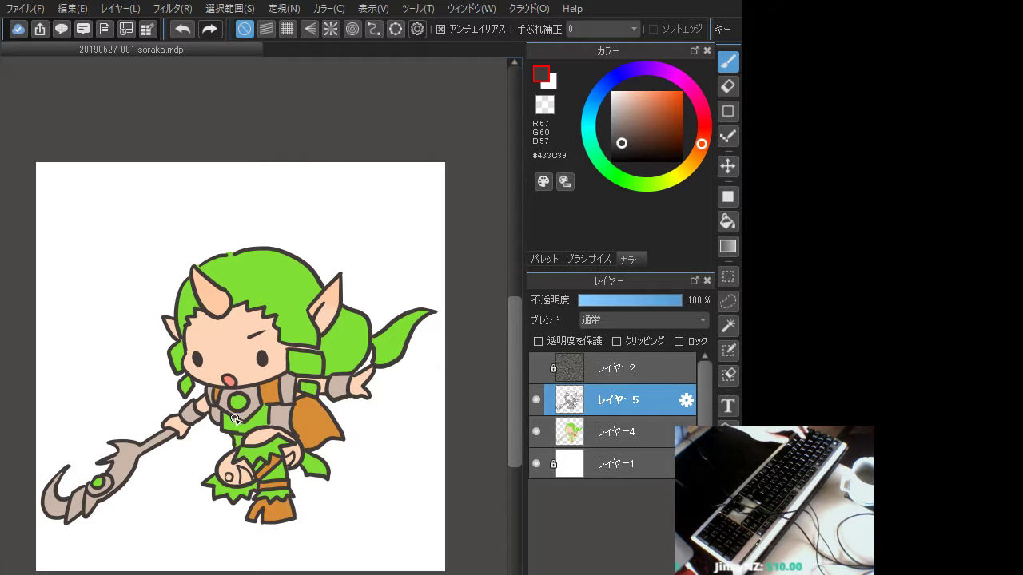
key(ctrl+z)
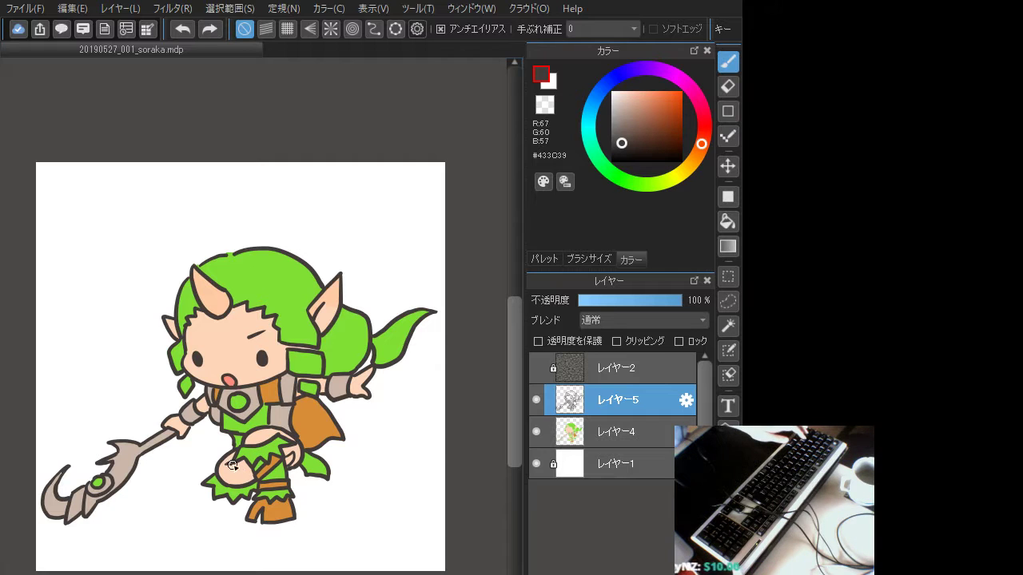
drag(248, 482, 231, 473)
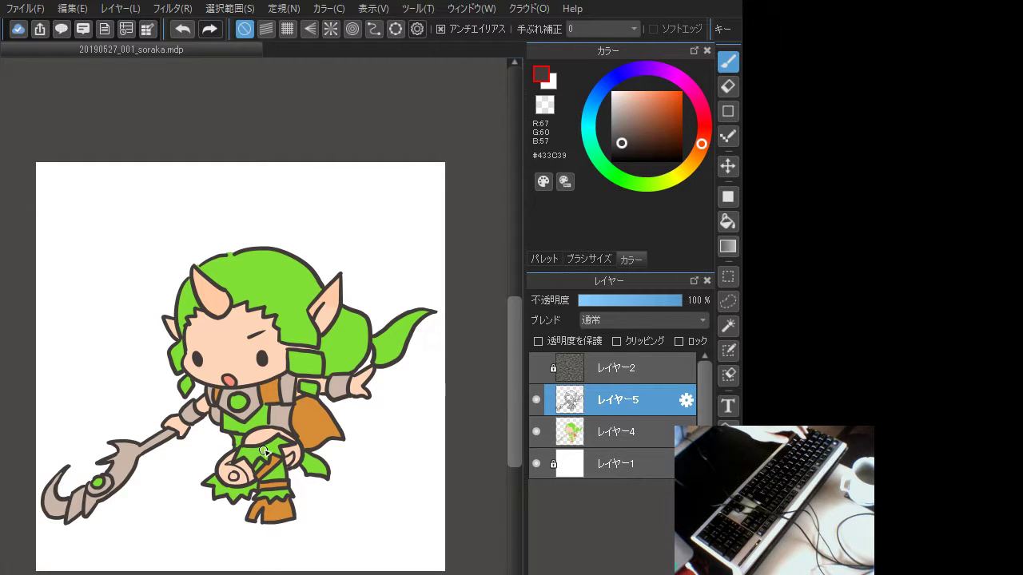
key(ctrl+z)
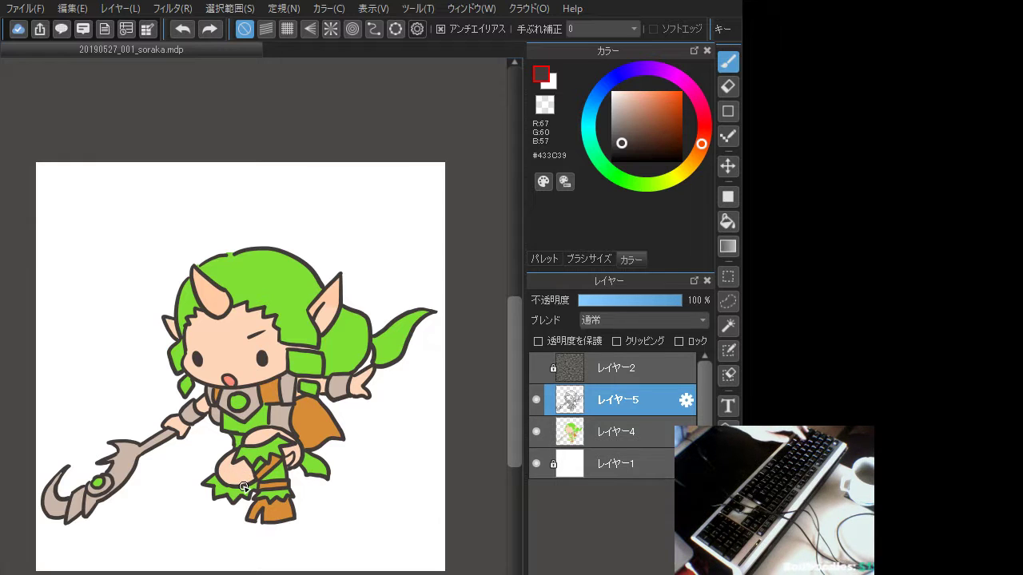
key(ctrl+y)
key(ctrl+z)
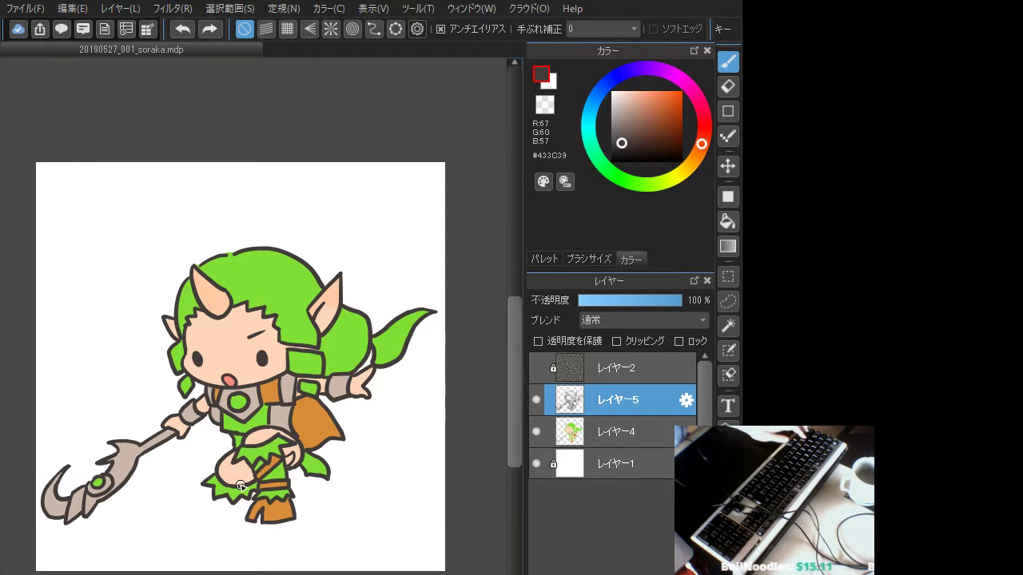
Outline a kneepad on the bent front knee and fill it on レイヤー4 with the armour's sampled grey-beige #CBB7A9
mouse_move(243, 484)
mouse_down()
mouse_move(232, 469)
mouse_move(252, 478)
mouse_up()
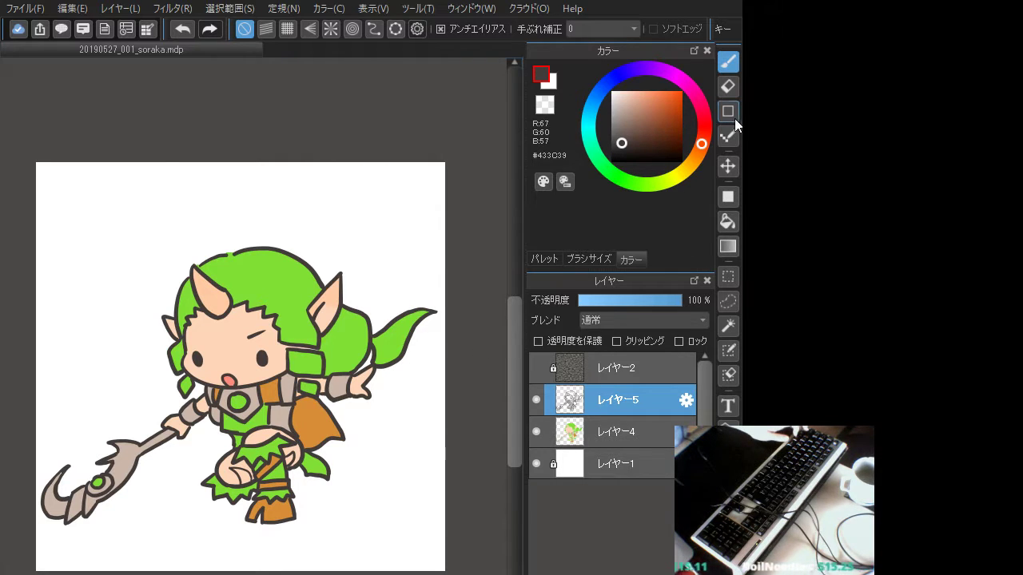
click(728, 222)
click(611, 432)
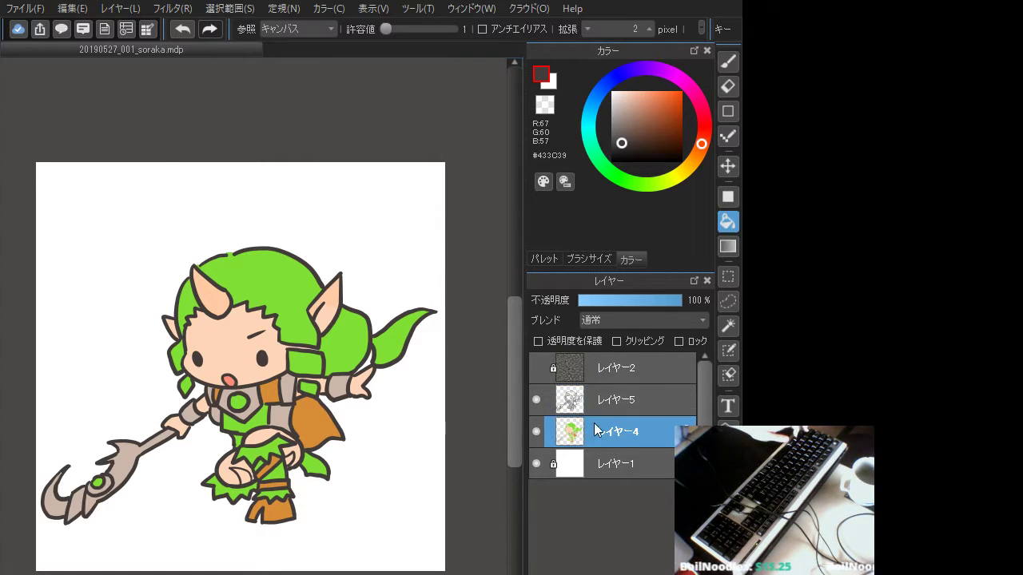
alt+click(279, 418)
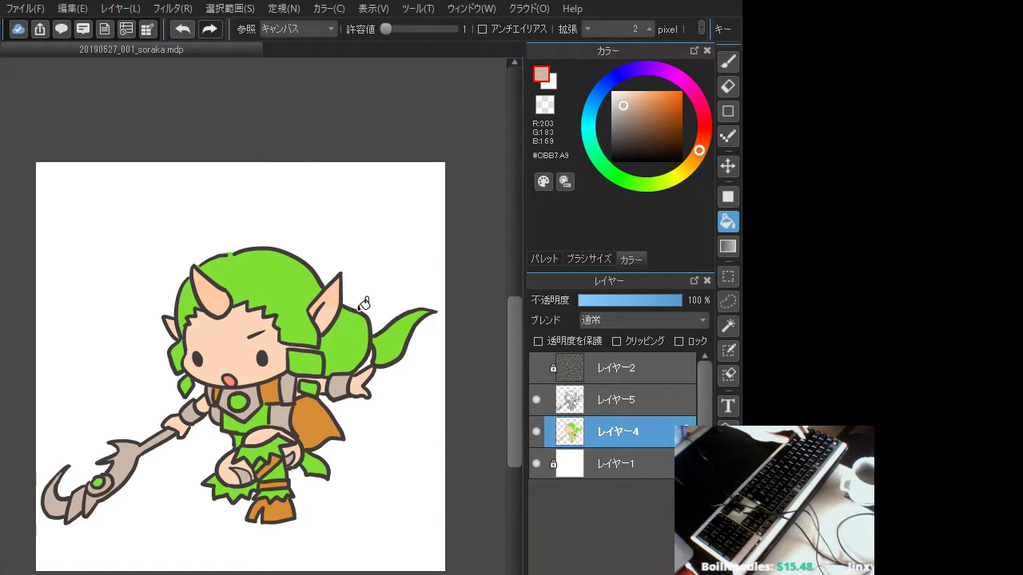
Review the whole drawing at a smaller scale, switching the line-art layer レイヤー5 off and back on
key(ctrl+minus)
key(ctrl+minus)
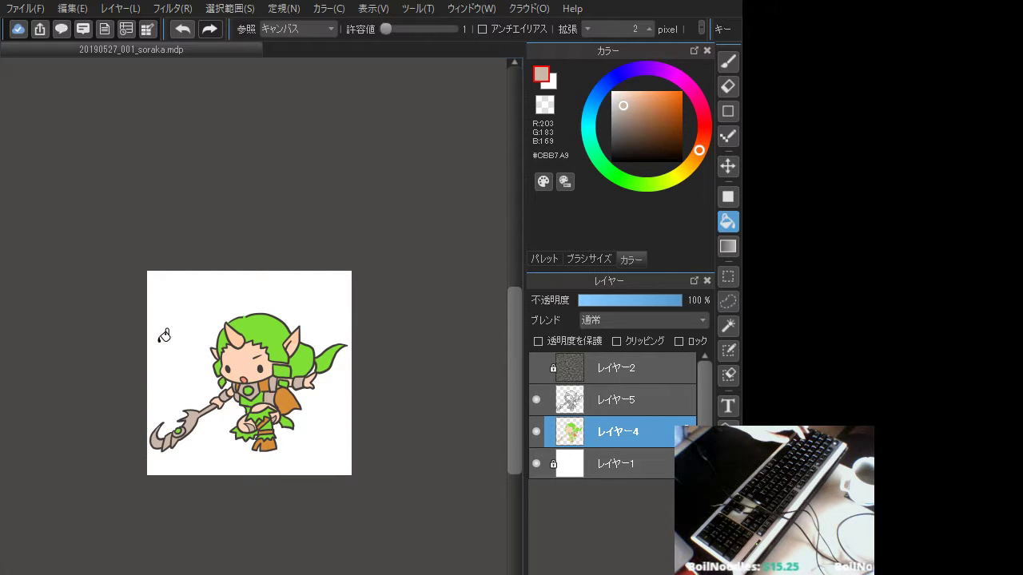
alt+click(312, 352)
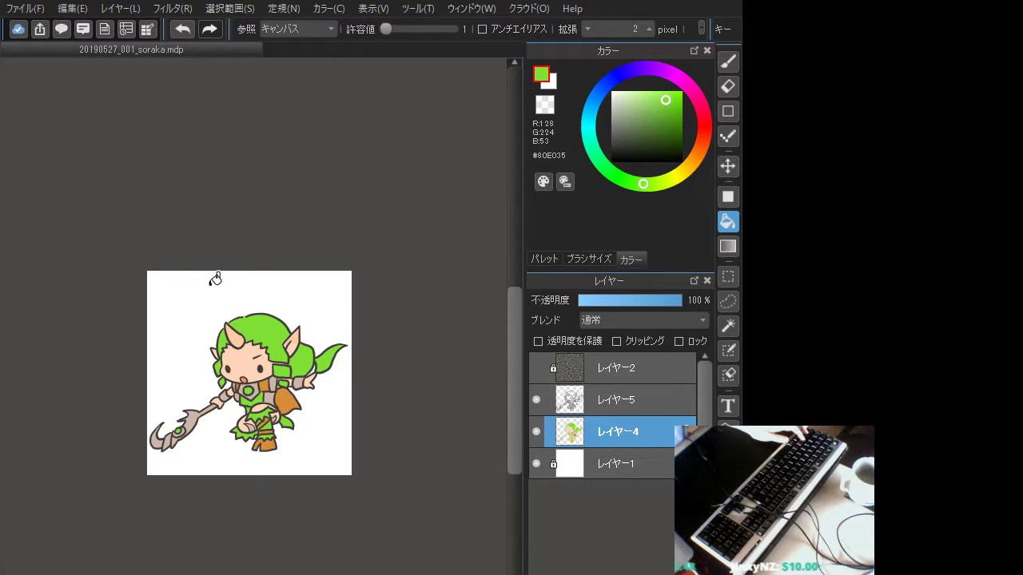
key(ctrl+plus)
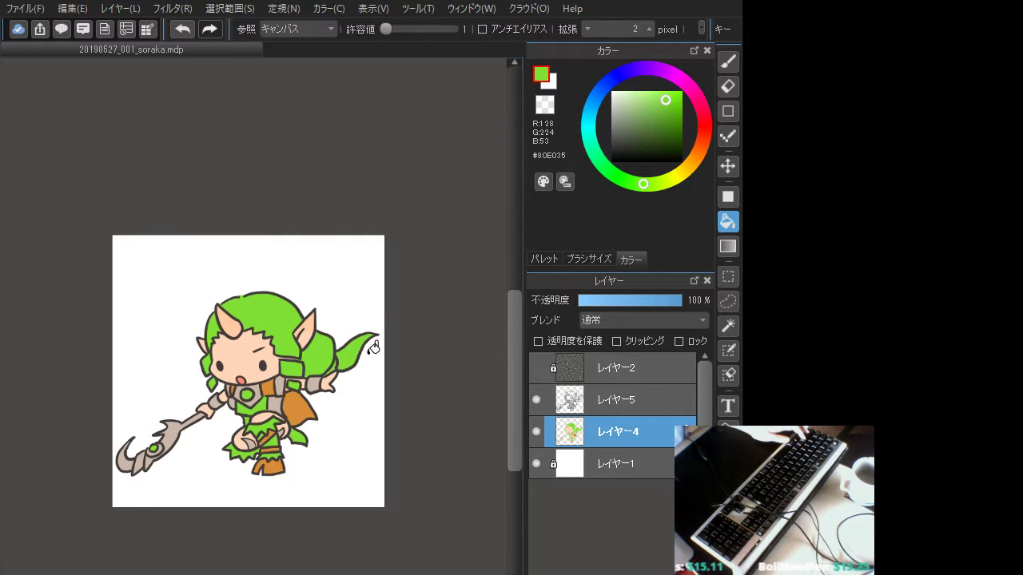
click(536, 400)
click(537, 399)
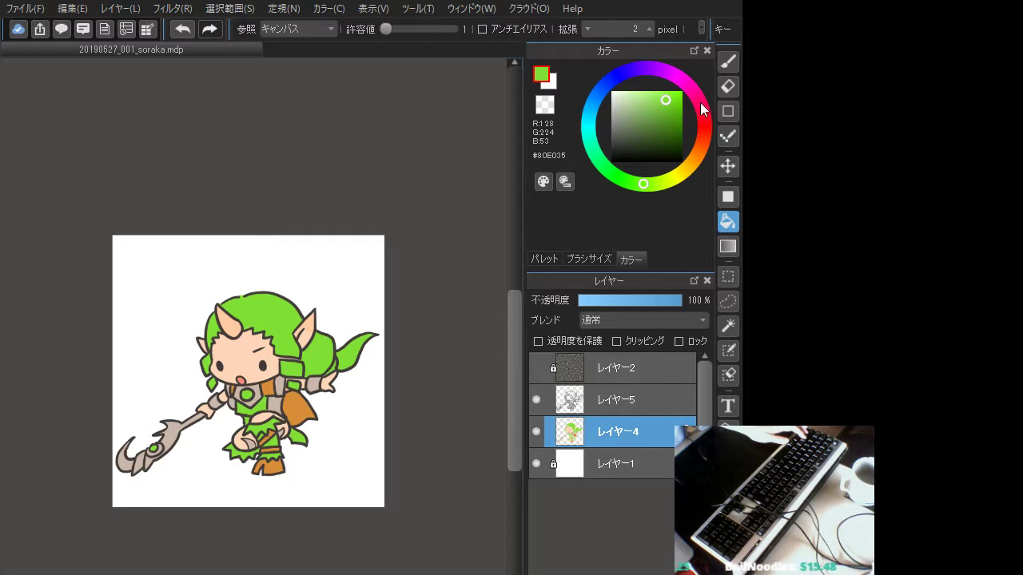
click(727, 62)
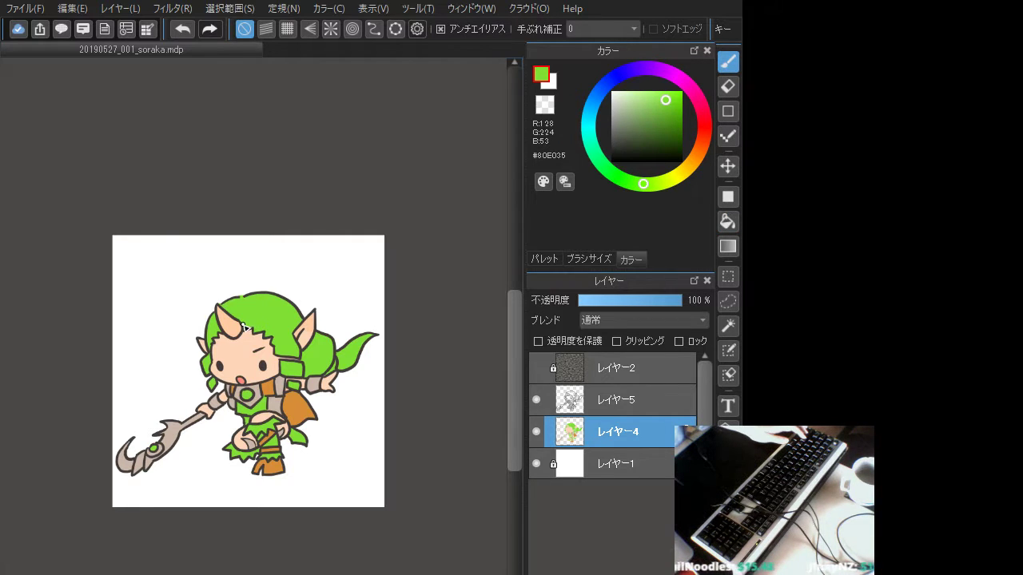
alt+click(267, 363)
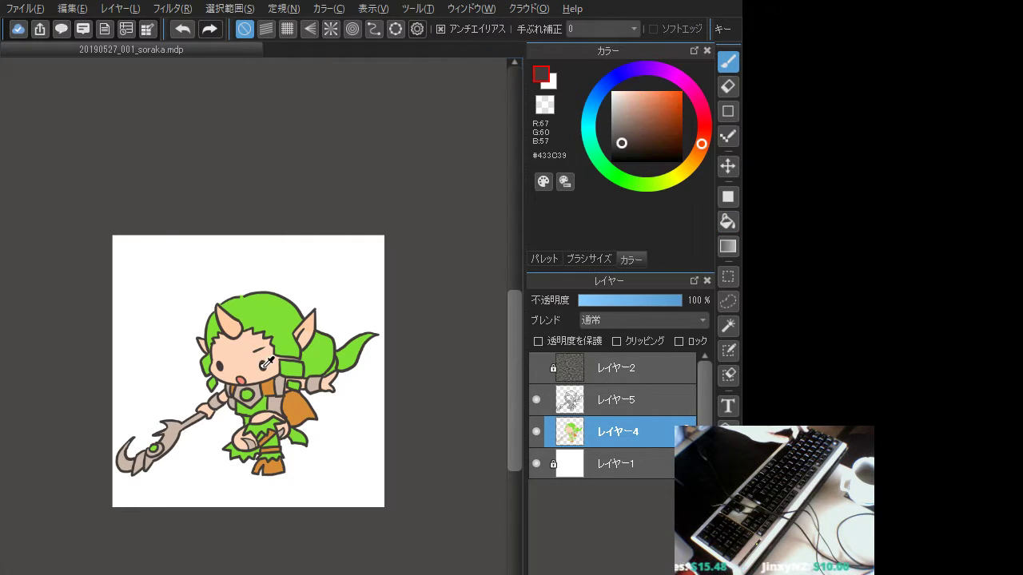
click(586, 400)
key(ctrl+plus)
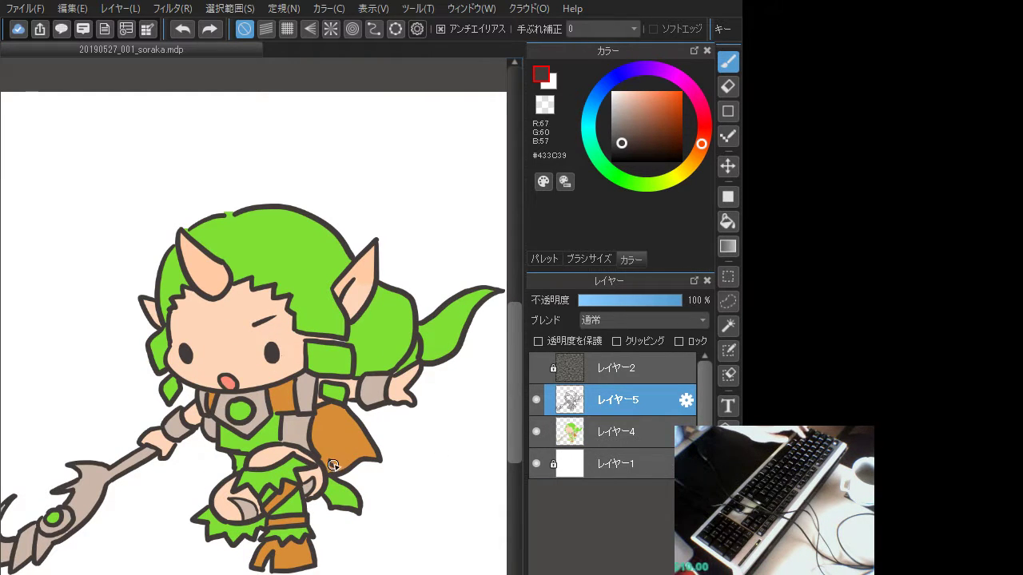
drag(334, 465, 346, 455)
key(ctrl+z)
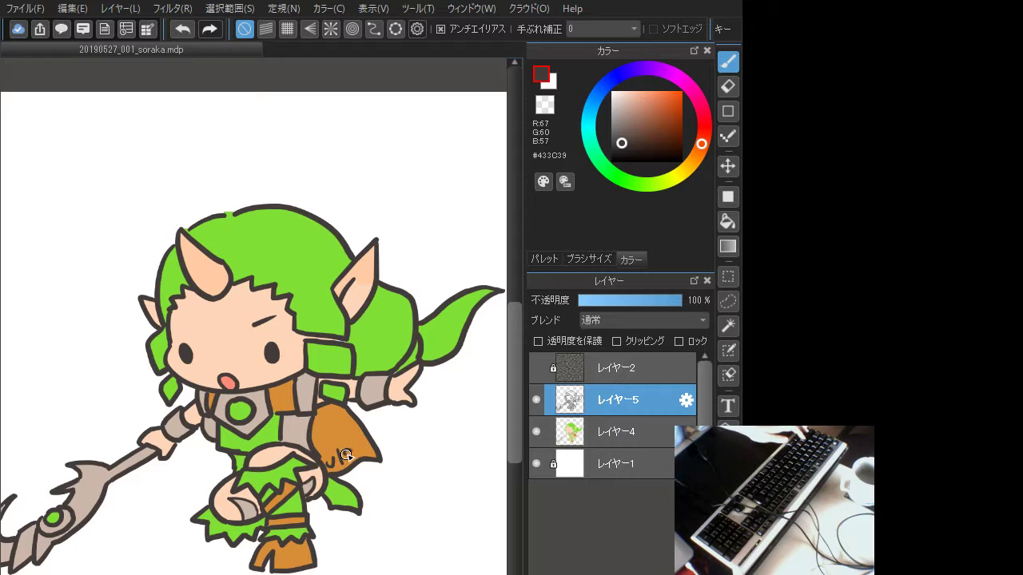
key(ctrl+minus)
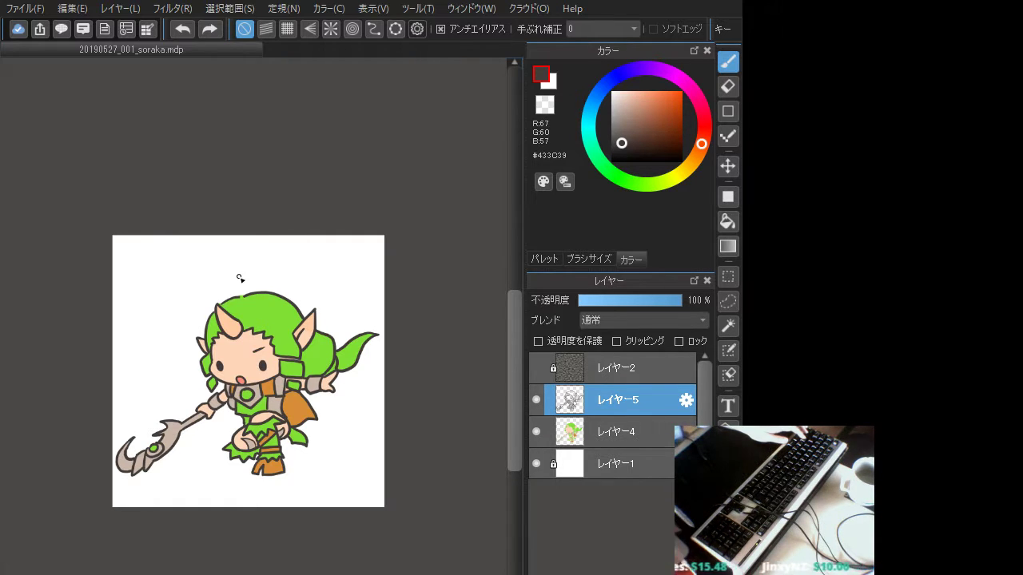
On レイヤー4, paint the tie at the base of the ponytail light yellow-green and adjust the brush colour to #E8FF62
scroll(323, 371, up, 1)
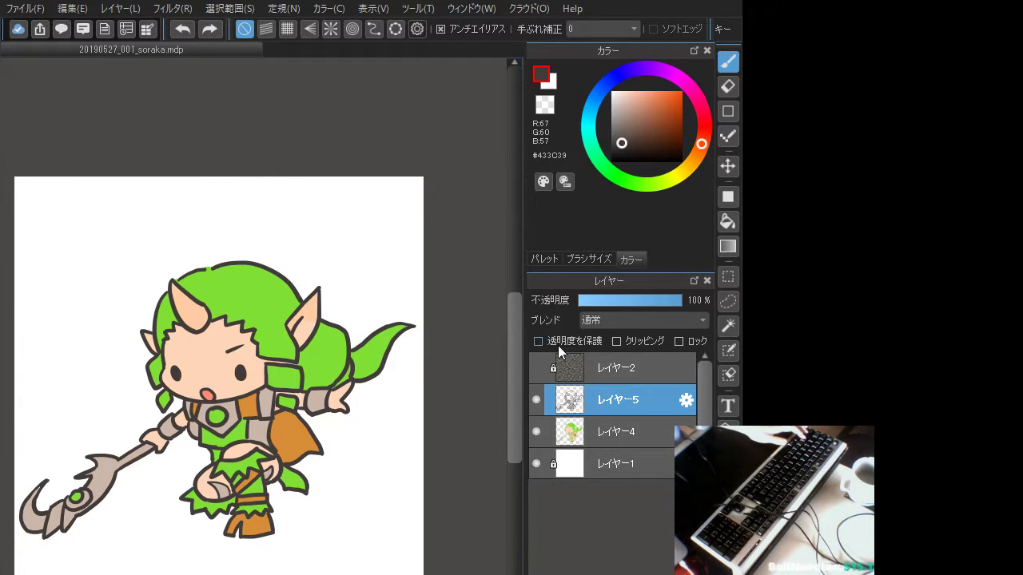
click(612, 433)
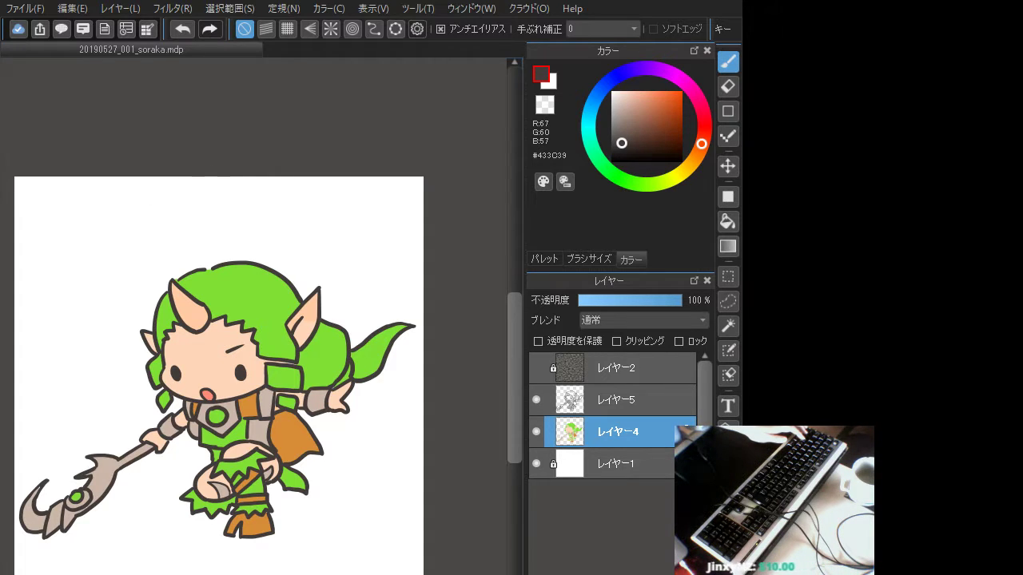
click(638, 138)
alt+click(263, 297)
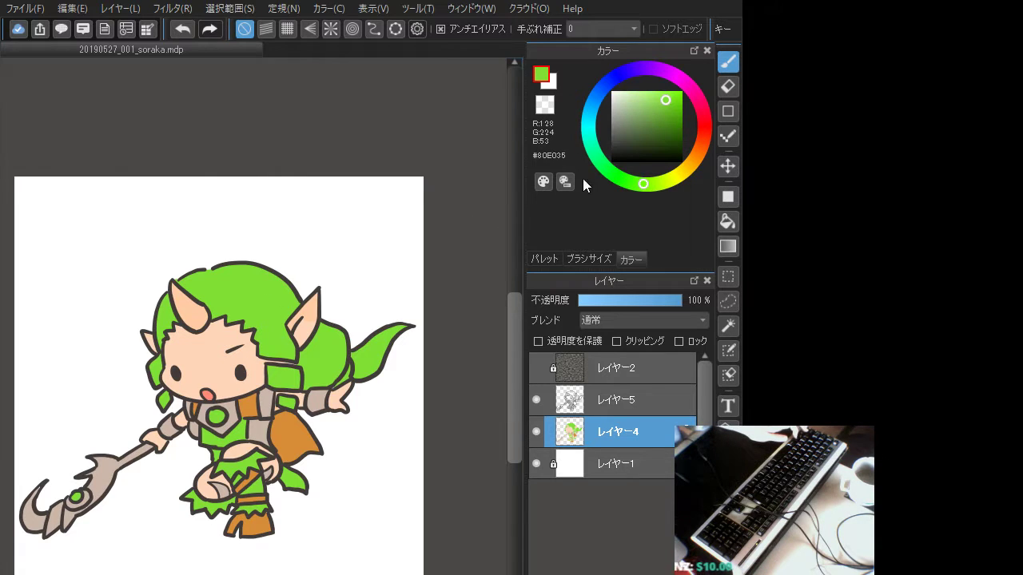
click(656, 183)
click(660, 92)
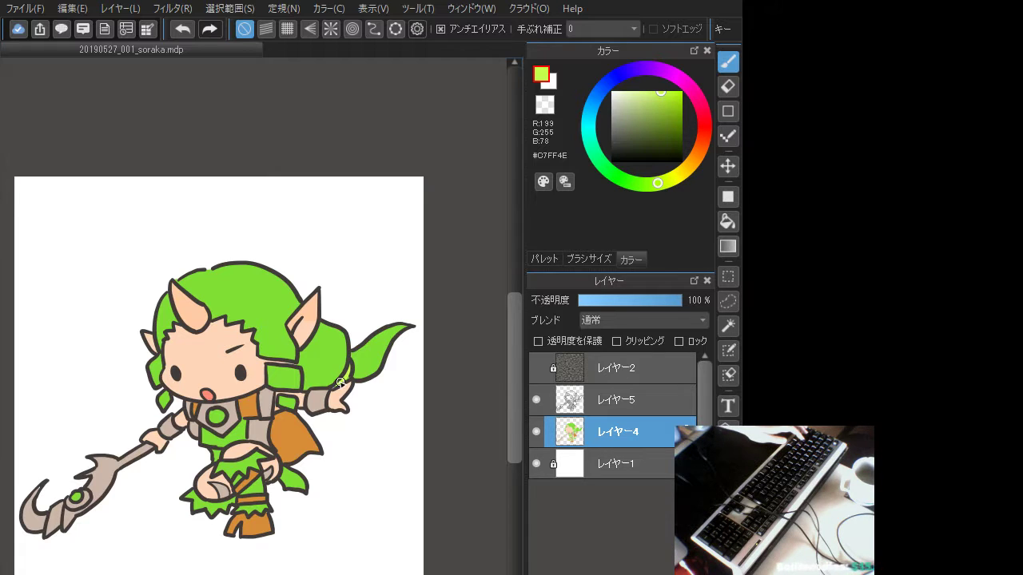
drag(666, 186, 669, 181)
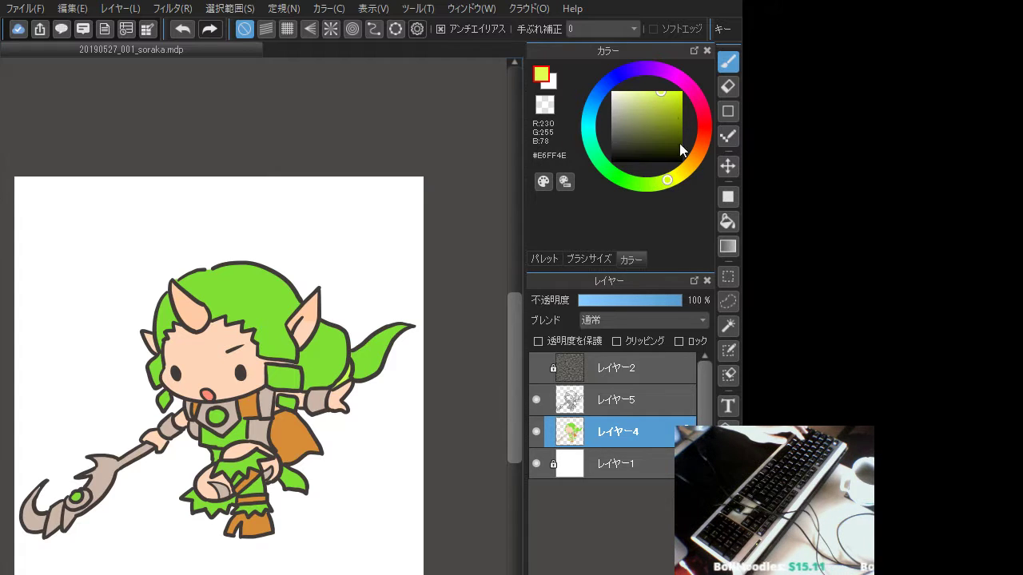
mouse_move(658, 94)
mouse_down()
mouse_move(667, 89)
mouse_move(655, 92)
mouse_up()
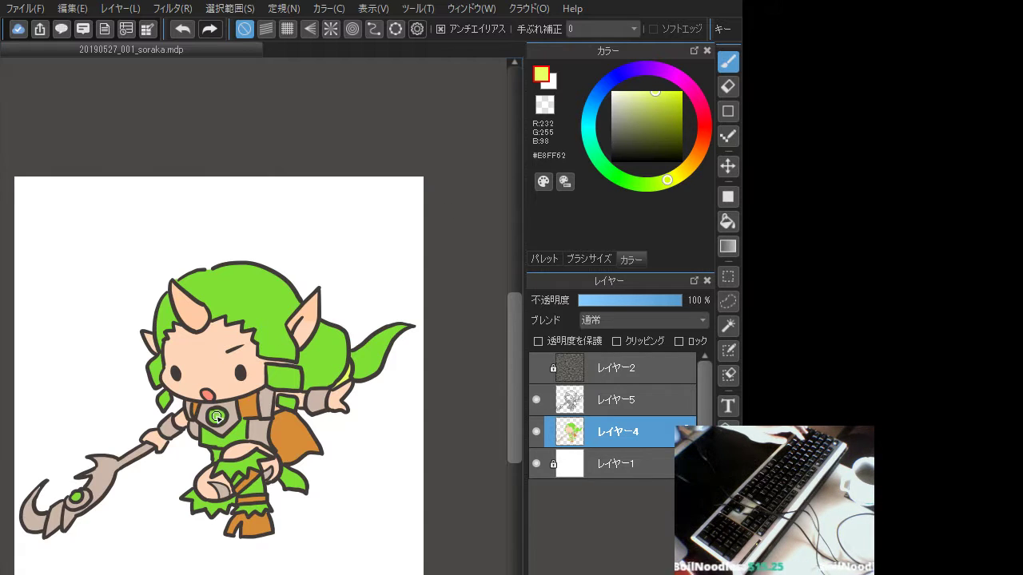
Recolour the round chest gem, the small waist cloth piece and the cloth tail behind the legs with yellow #E8FF62
drag(220, 415, 215, 421)
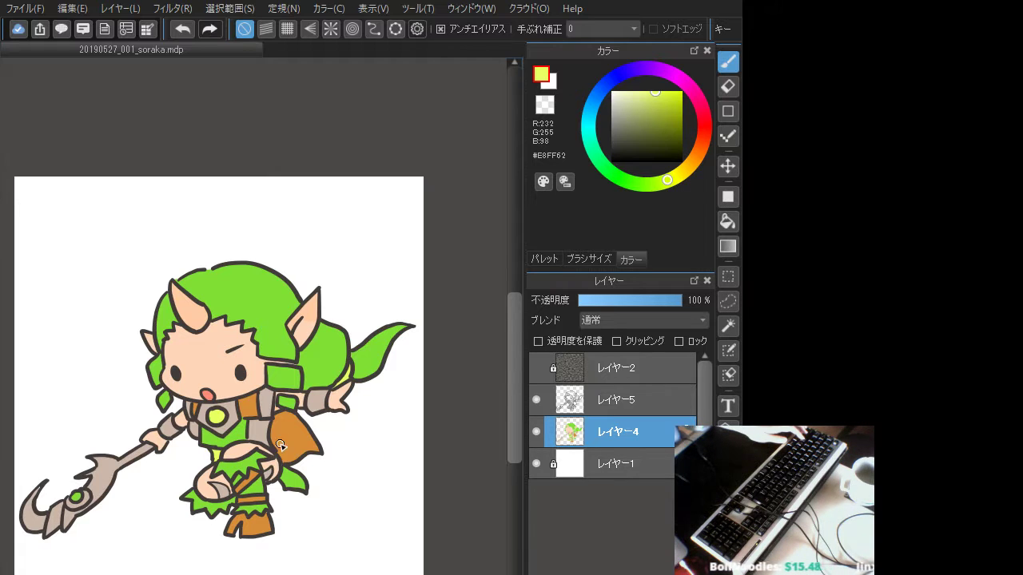
click(726, 224)
click(301, 478)
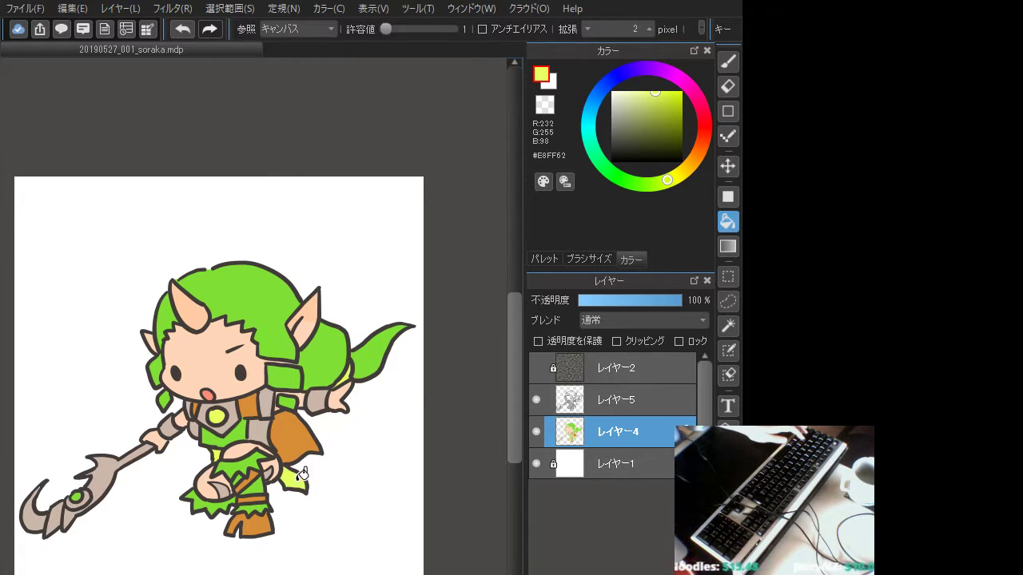
click(723, 62)
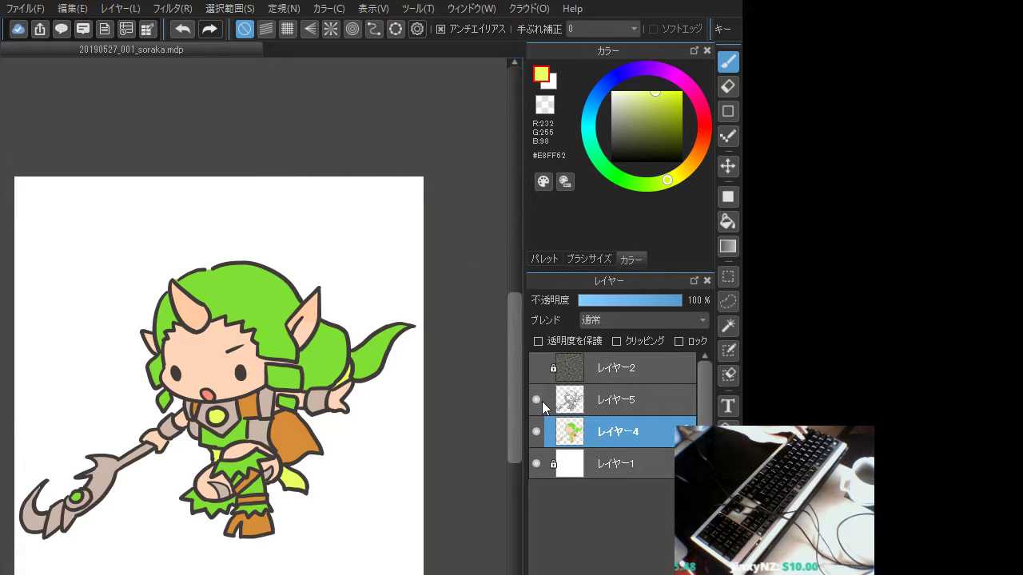
Toggle the visibility of the line-art layer レイヤー5 to check the flat colours, leaving it shown
click(536, 399)
click(535, 402)
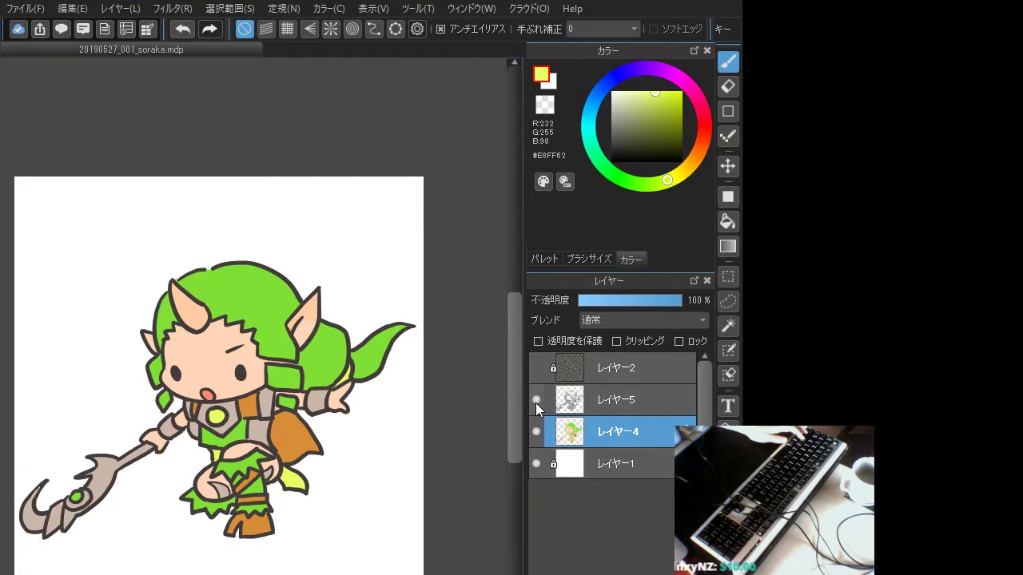
click(536, 402)
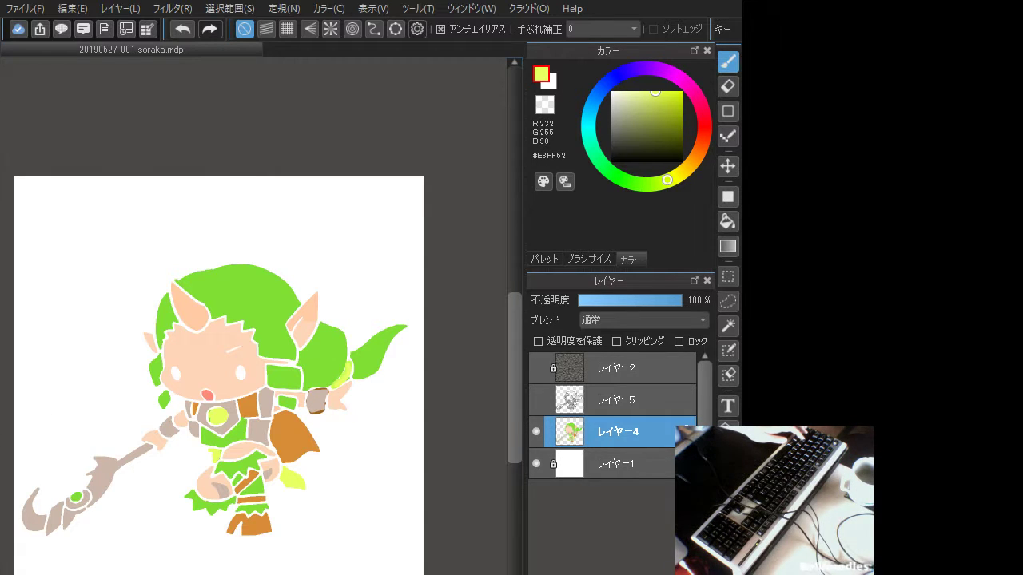
click(537, 400)
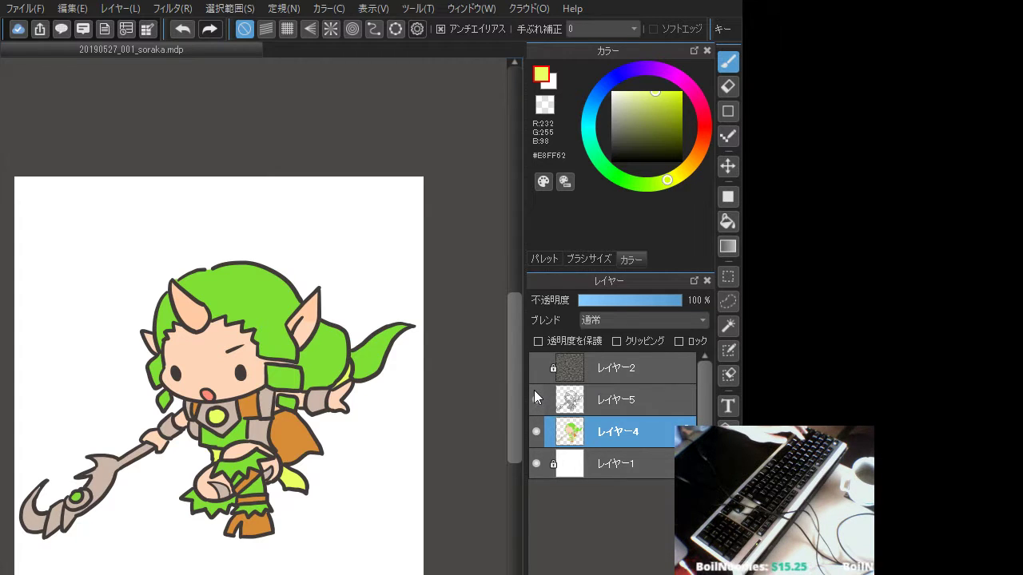
click(535, 400)
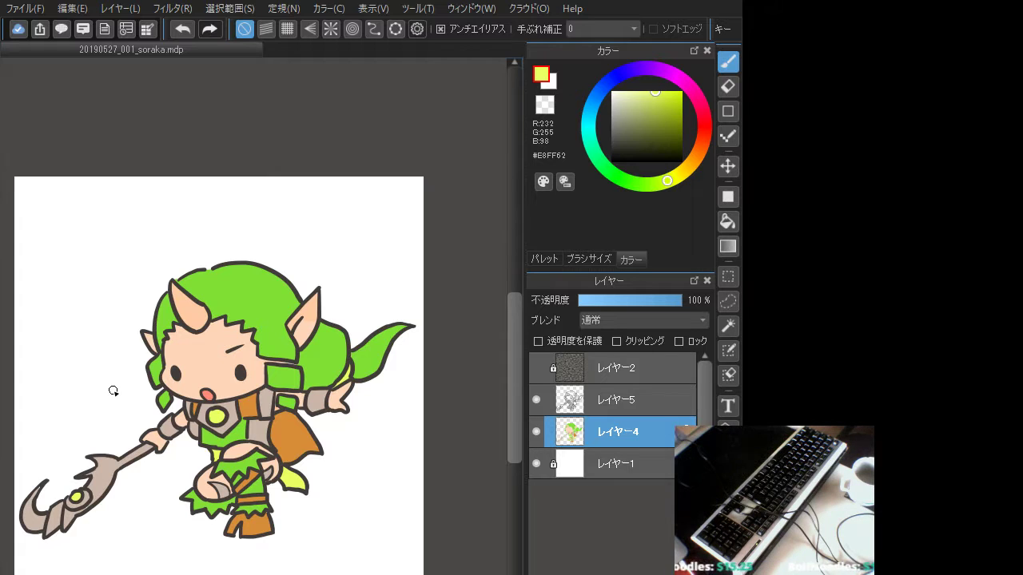
Sample the armour's grey-beige #CBB7A9 and fill the forehead horn with it
alt+click(234, 402)
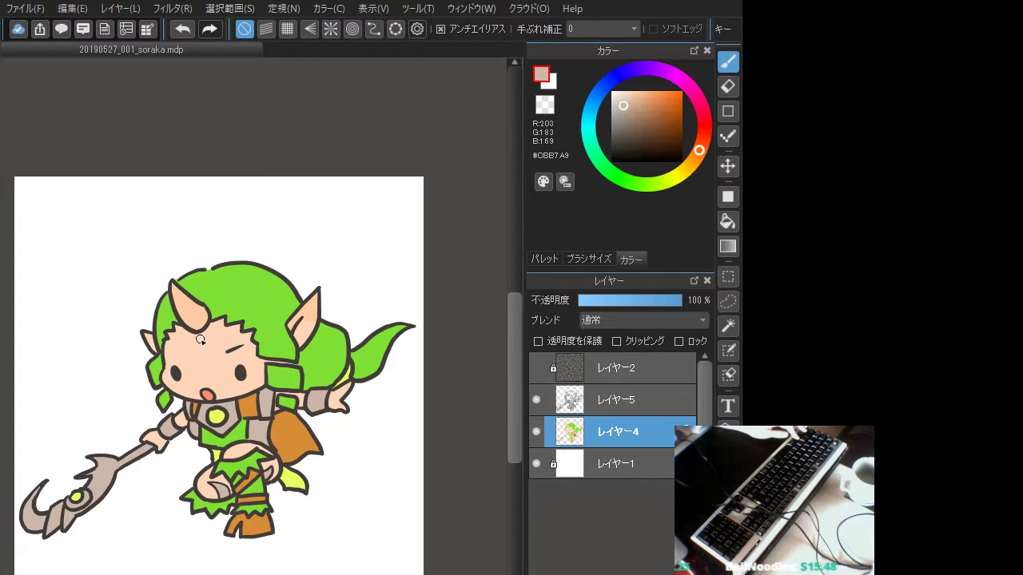
click(727, 221)
click(192, 307)
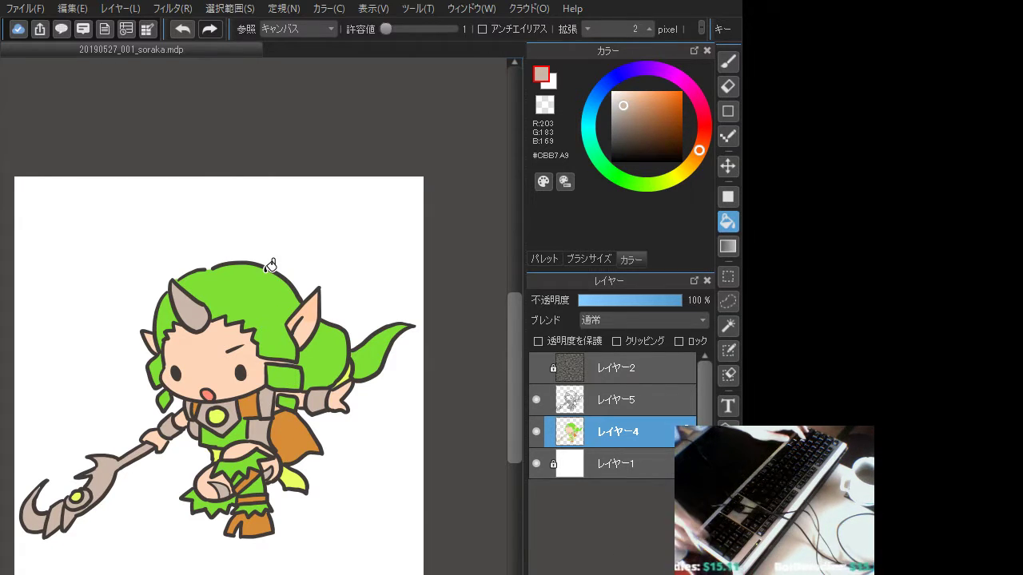
key(ctrl+minus)
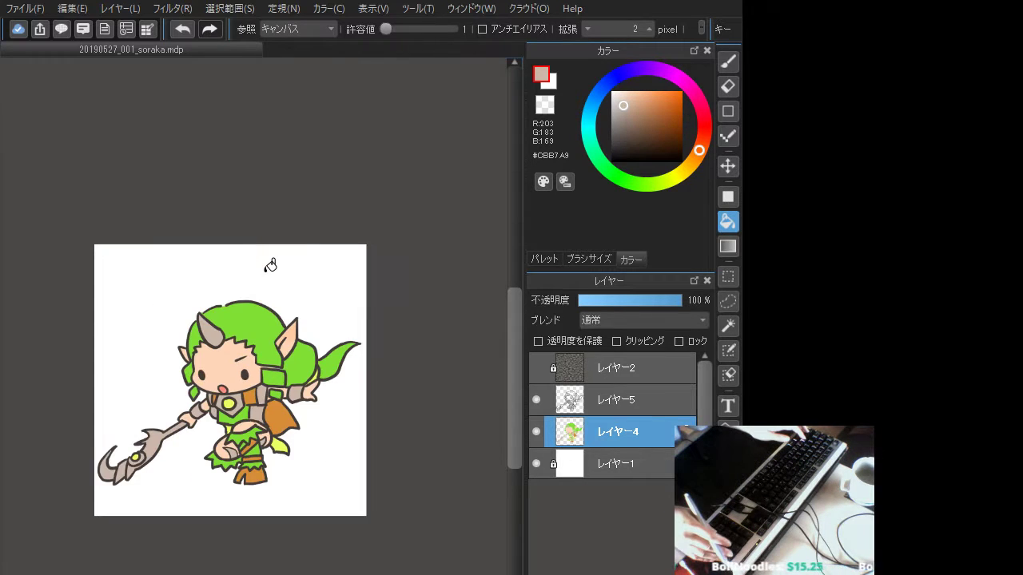
key(ctrl+plus)
key(ctrl+minus)
key(ctrl+minus)
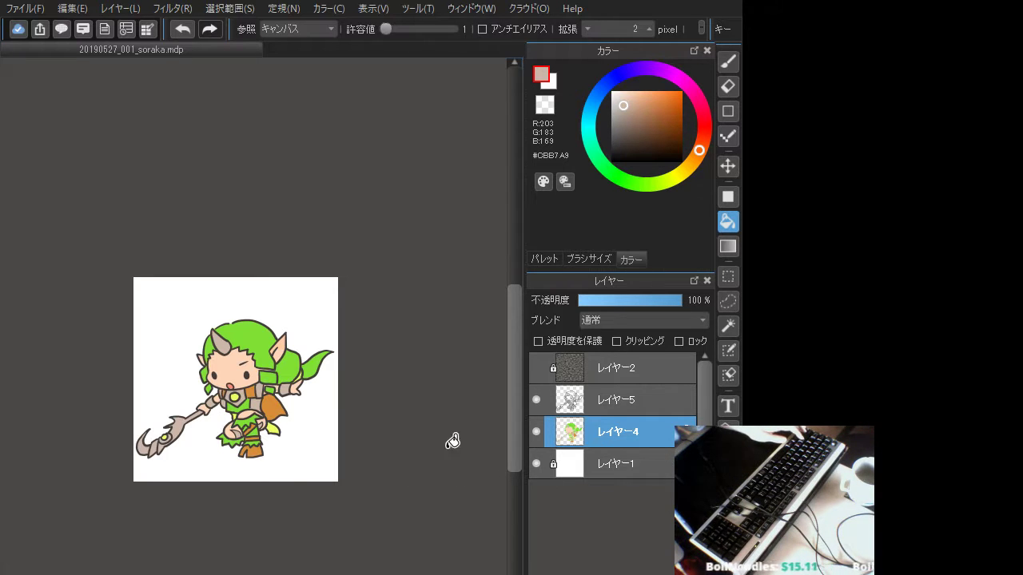
Hide the white background レイヤー1, show the paper-texture レイヤー2, and compare the drawing by toggling the background, leaving it hidden
click(537, 464)
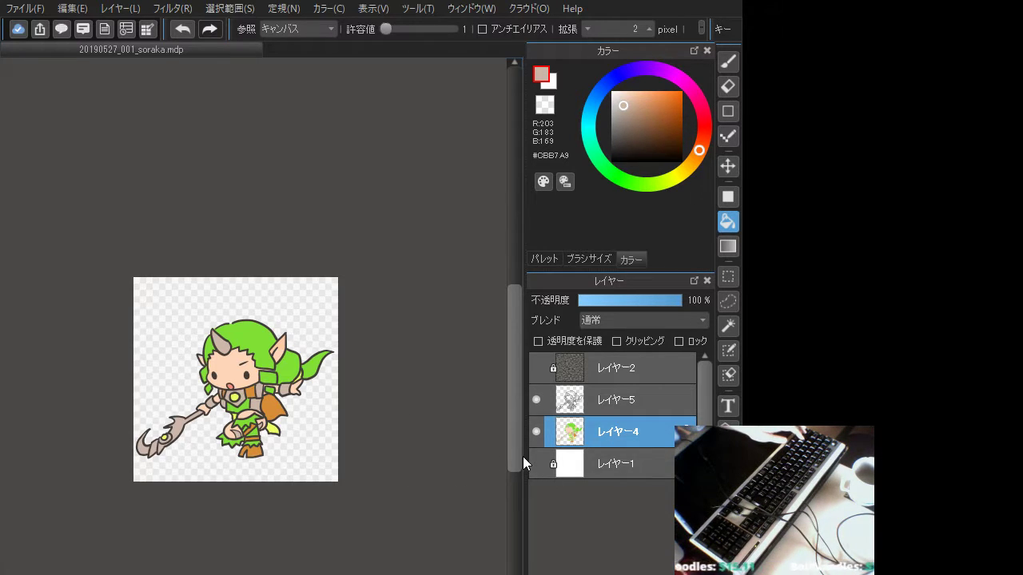
click(536, 368)
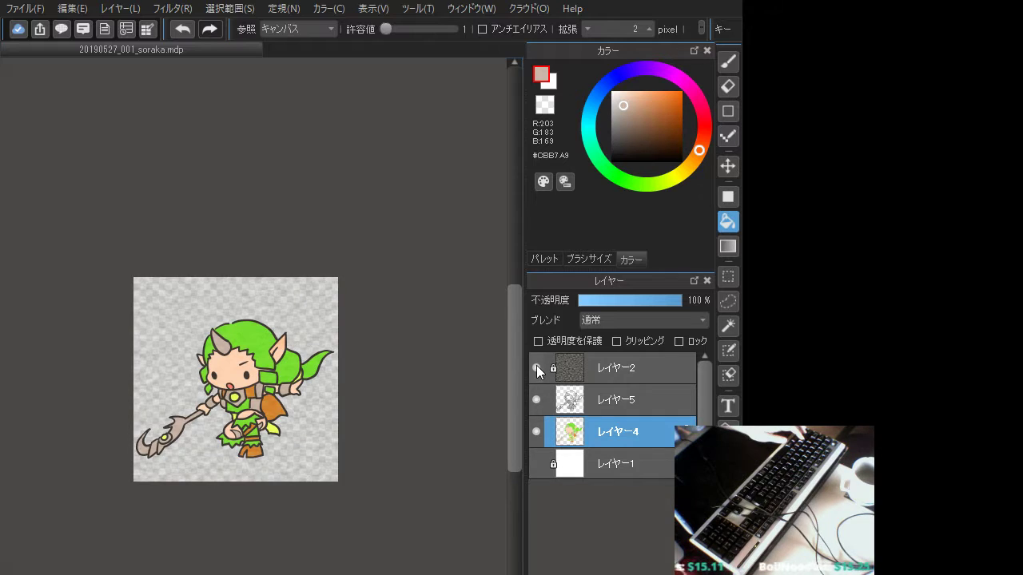
click(538, 461)
click(537, 462)
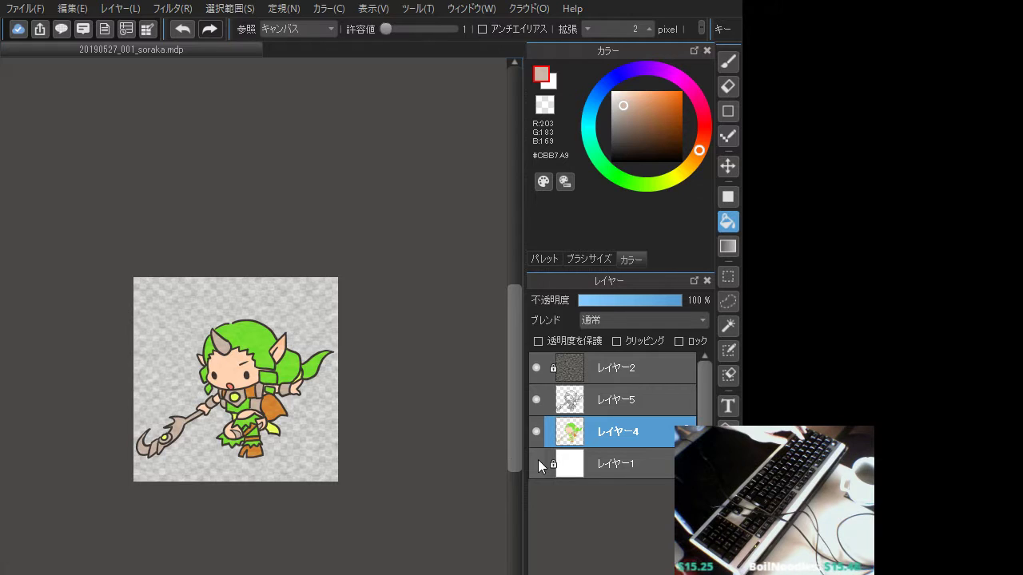
scroll(254, 421, up, 2)
drag(254, 422, 284, 441)
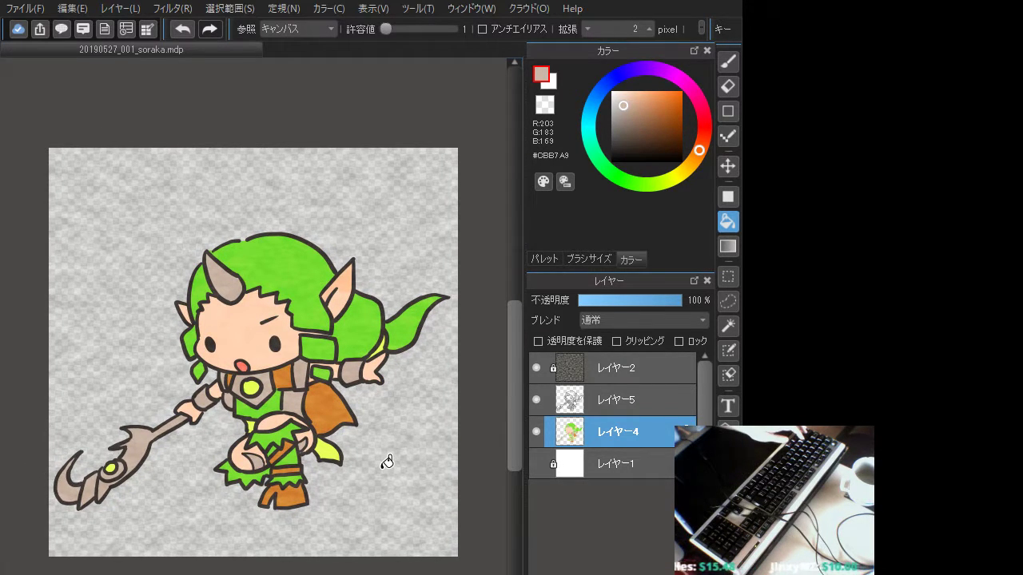
click(532, 462)
click(533, 461)
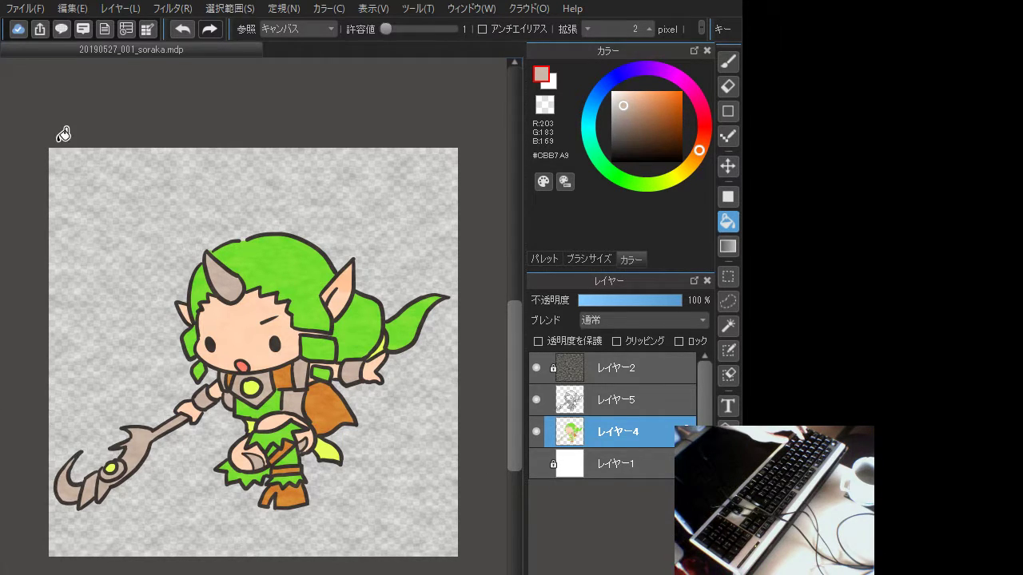
click(28, 10)
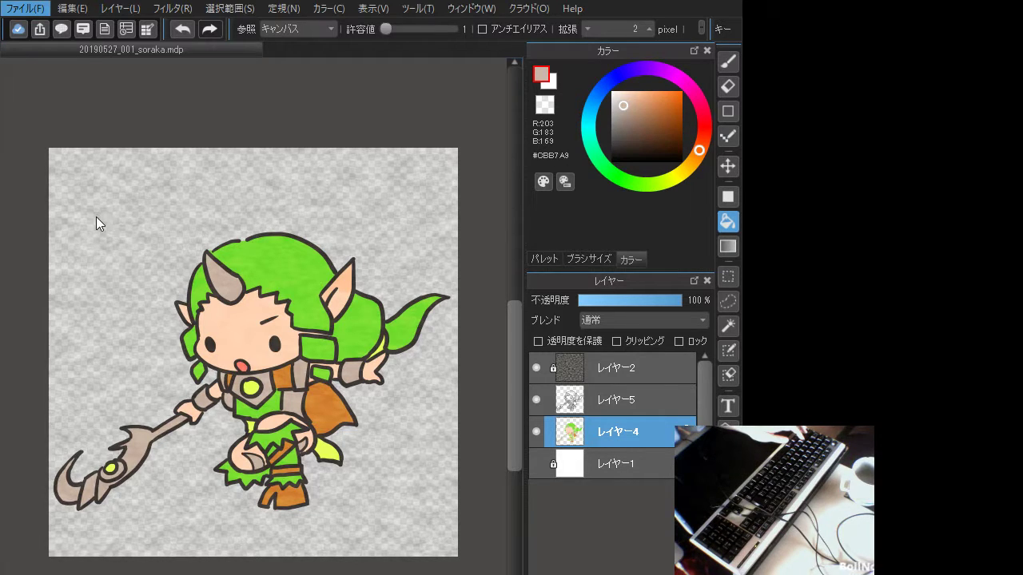
click(605, 495)
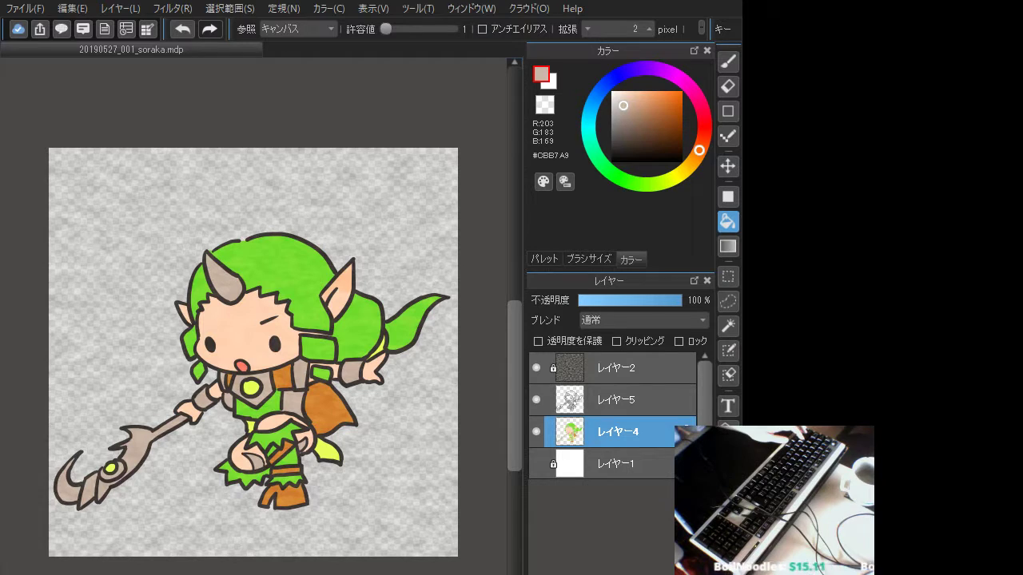
Create a layer folder above the stack, move レイヤー2, レイヤー5, レイヤー4 and レイヤー1 into it, and expand it
key(ctrl+g)
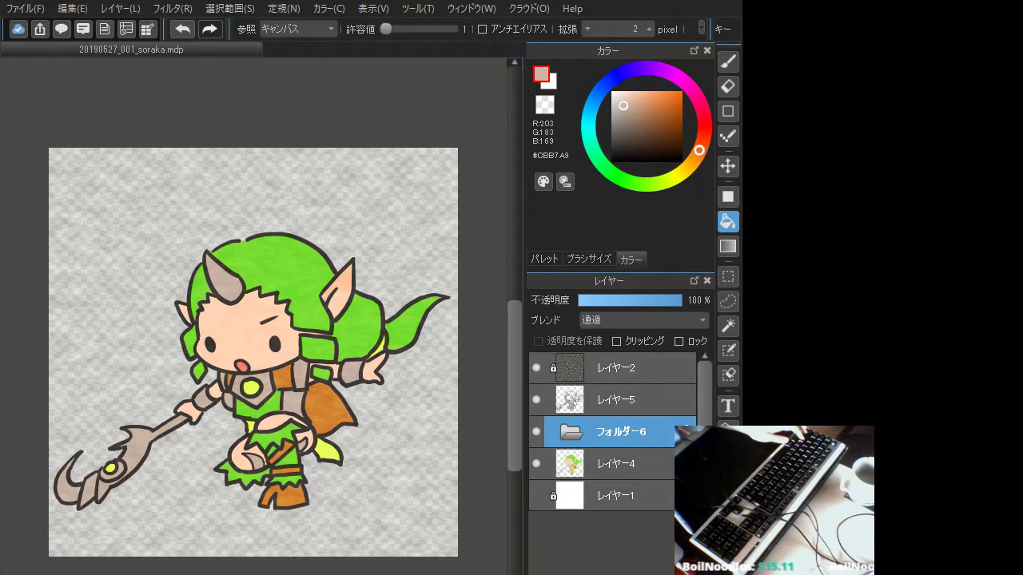
drag(622, 432, 631, 361)
click(618, 400)
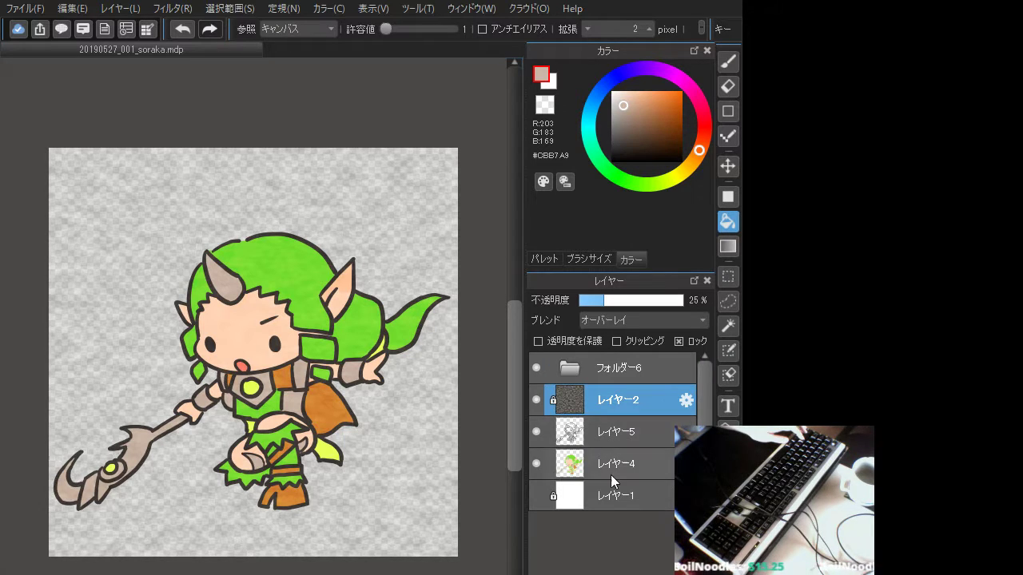
shift+click(618, 486)
drag(611, 410, 605, 365)
click(602, 366)
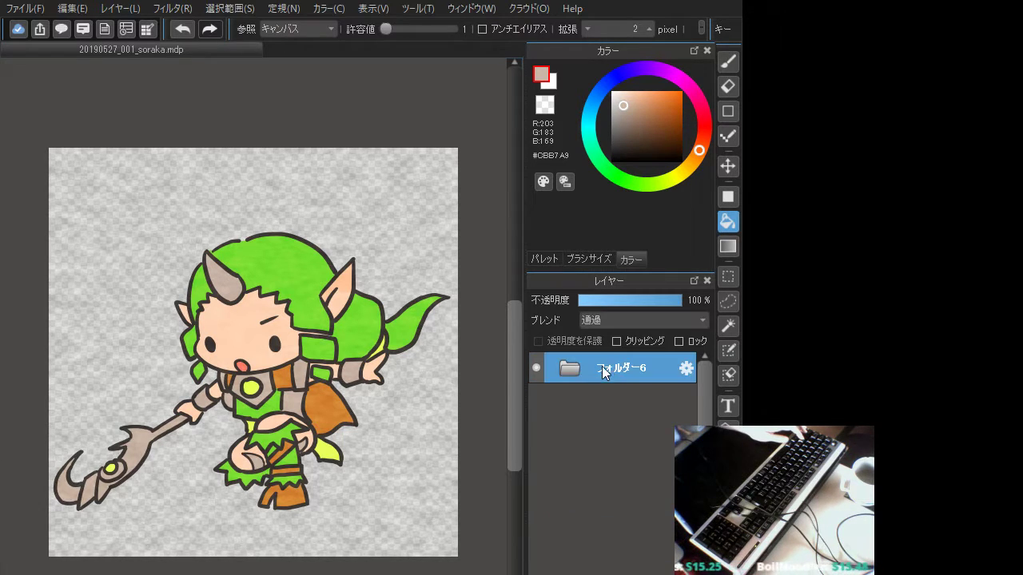
click(572, 372)
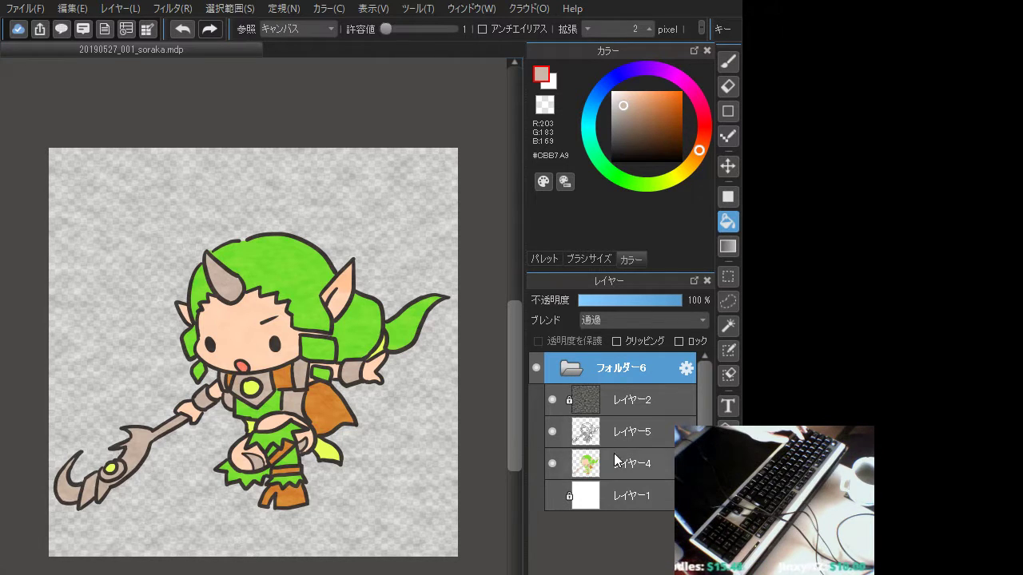
Try clipping the texture レイヤー2 to the line-art layer below it and toggle layer visibility to check the effect
click(610, 410)
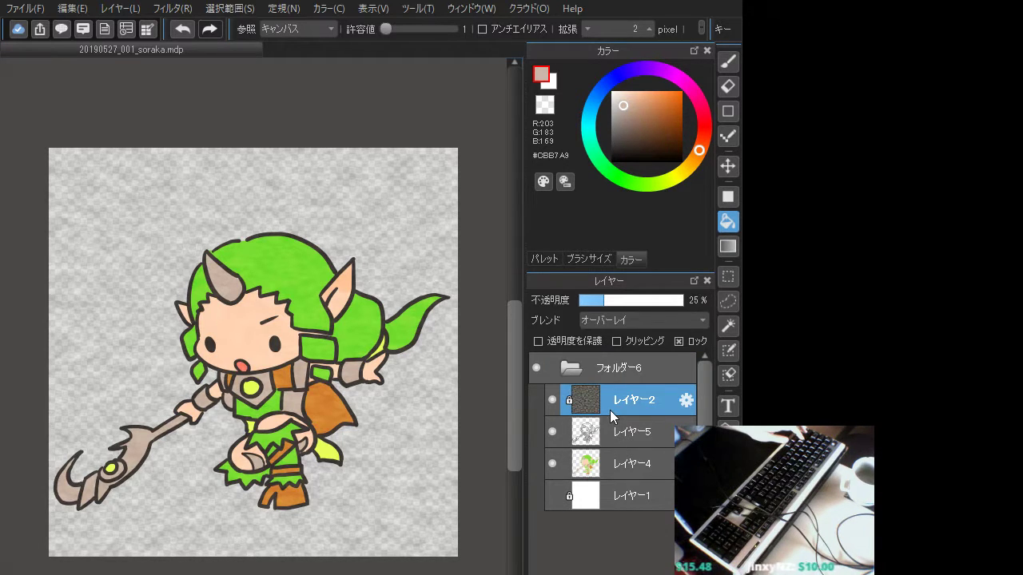
click(622, 343)
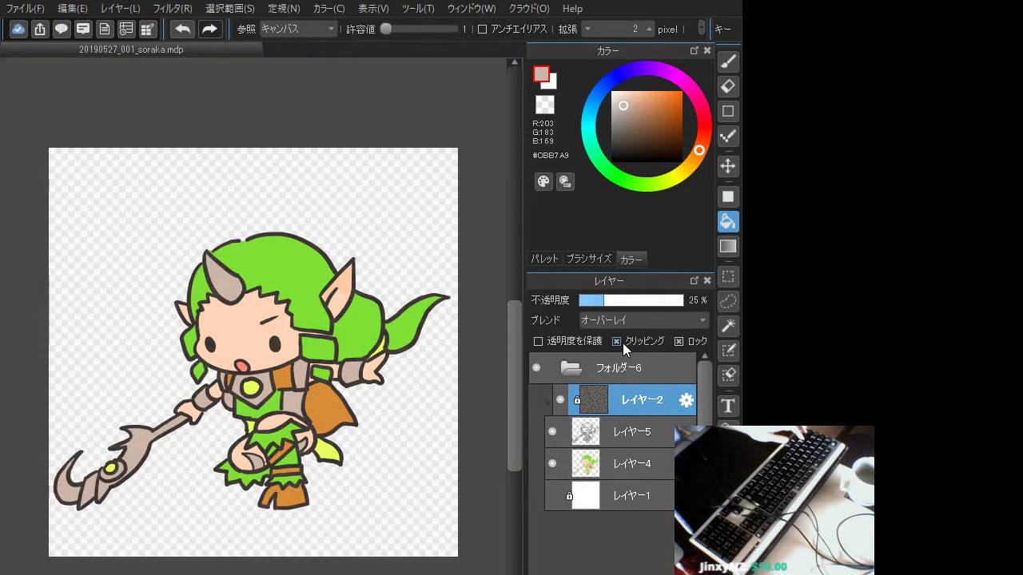
click(549, 495)
click(551, 495)
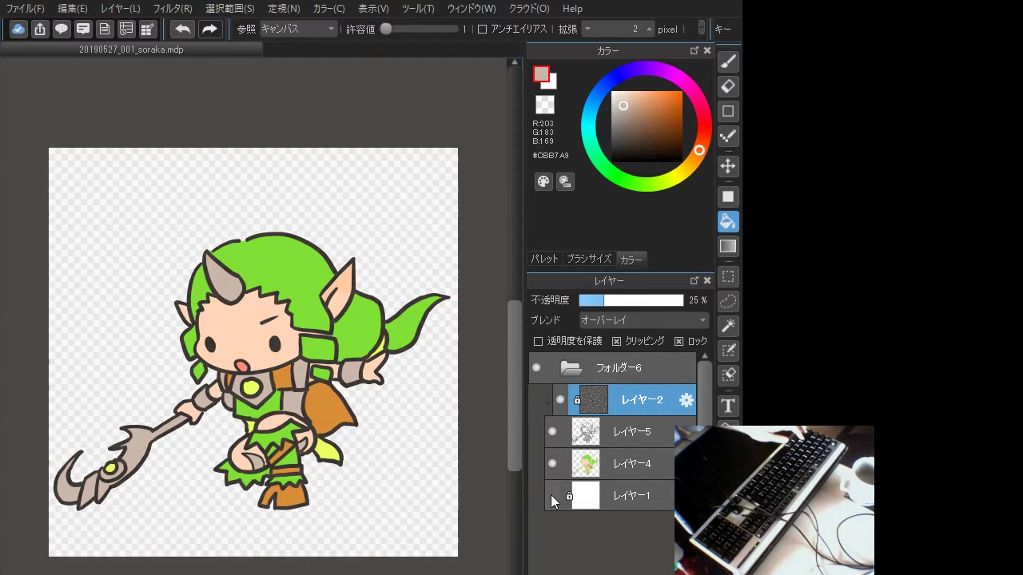
click(561, 397)
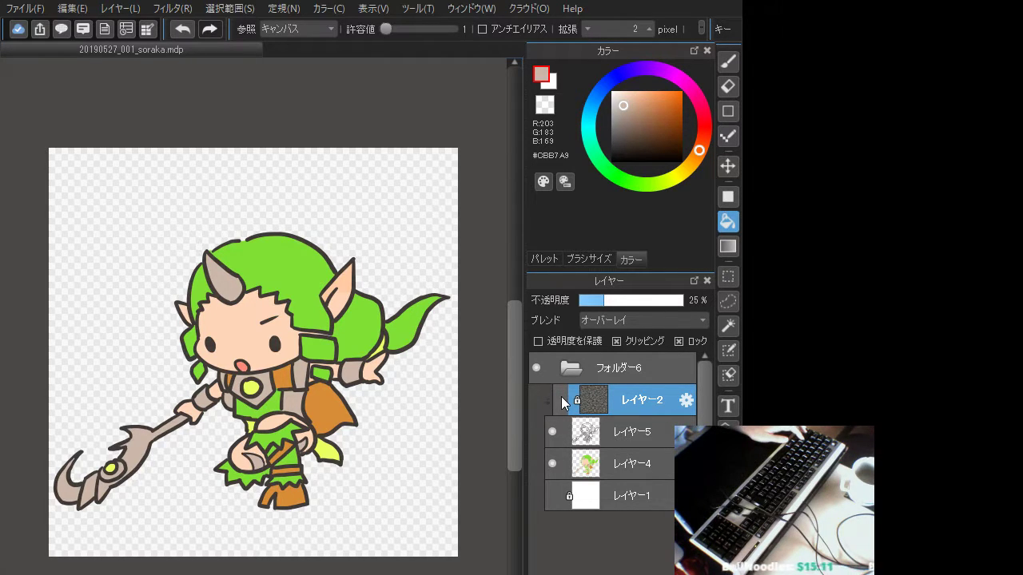
click(561, 398)
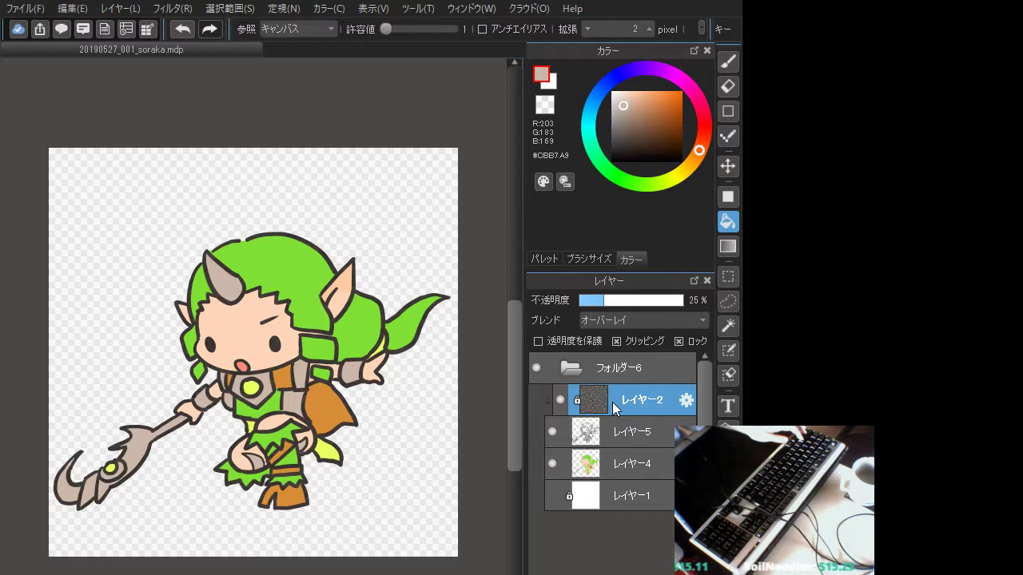
Try clipping the texture レイヤー2 to the whole folder by moving it above the folder, and show the white レイヤー1
drag(614, 407, 623, 368)
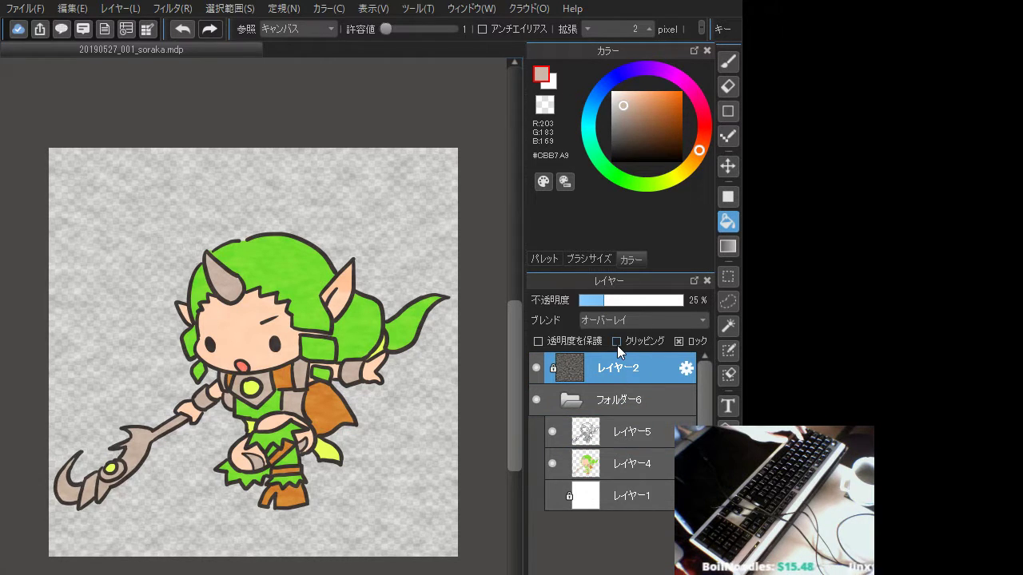
click(616, 341)
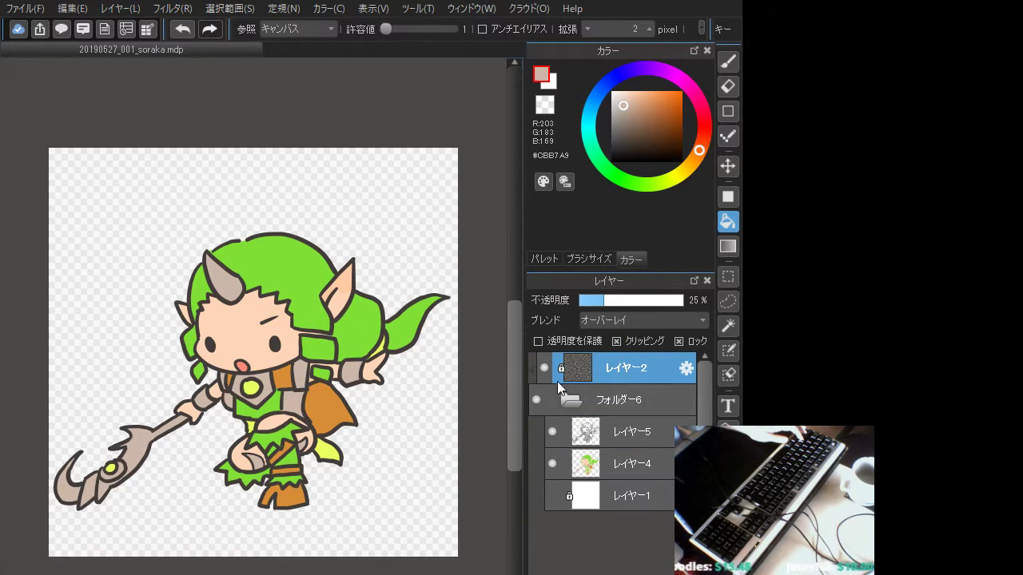
scroll(367, 412, up, 3)
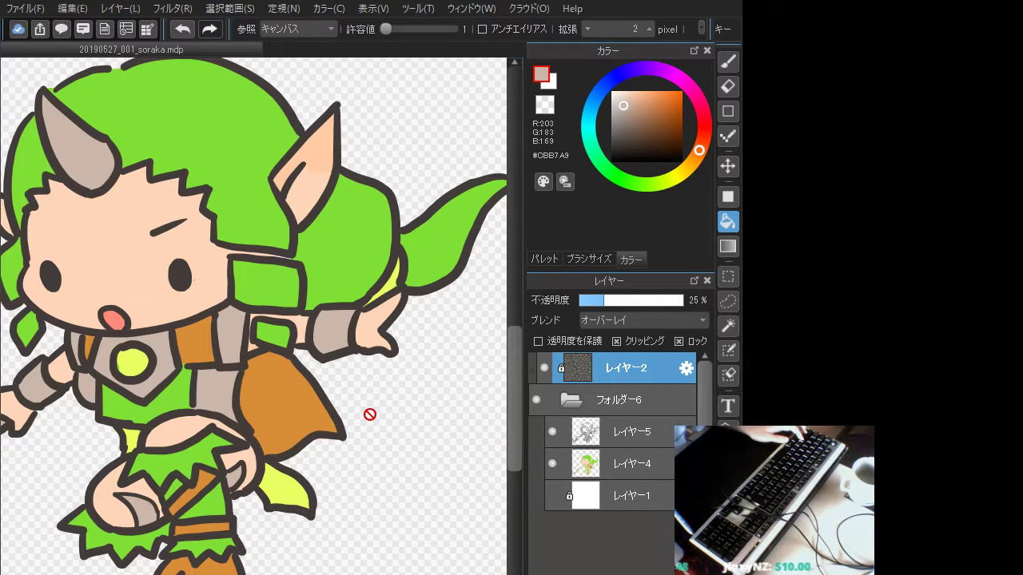
click(542, 369)
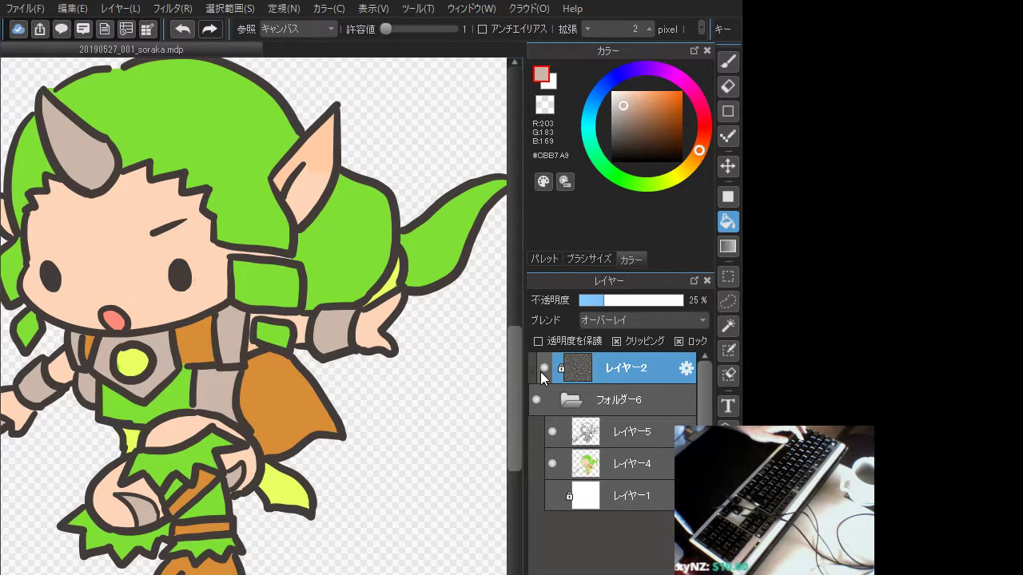
click(552, 496)
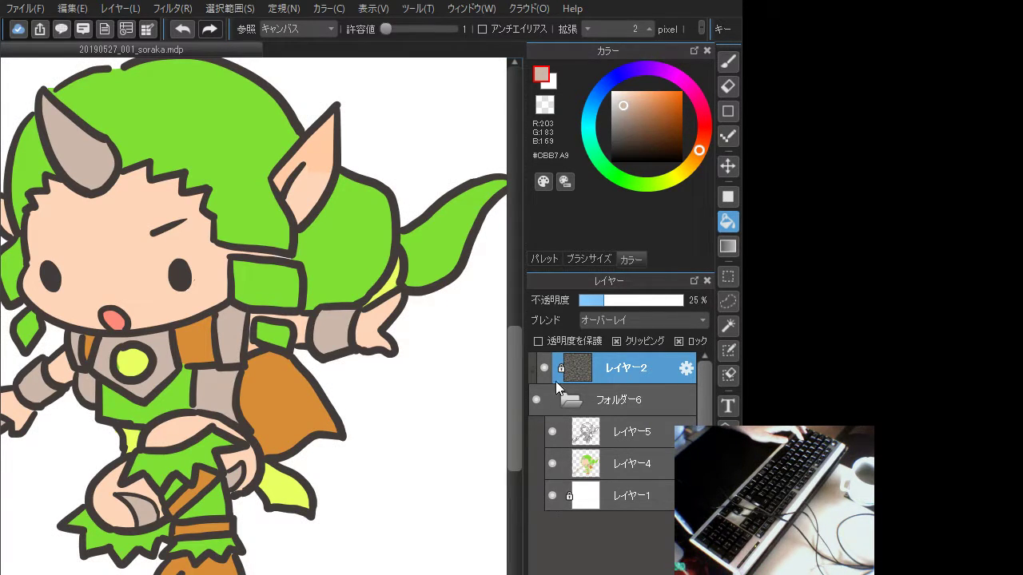
Place the texture レイヤー2 between レイヤー5 and レイヤー4, clip it to レイヤー4, and hide the white レイヤー1
drag(544, 369, 620, 438)
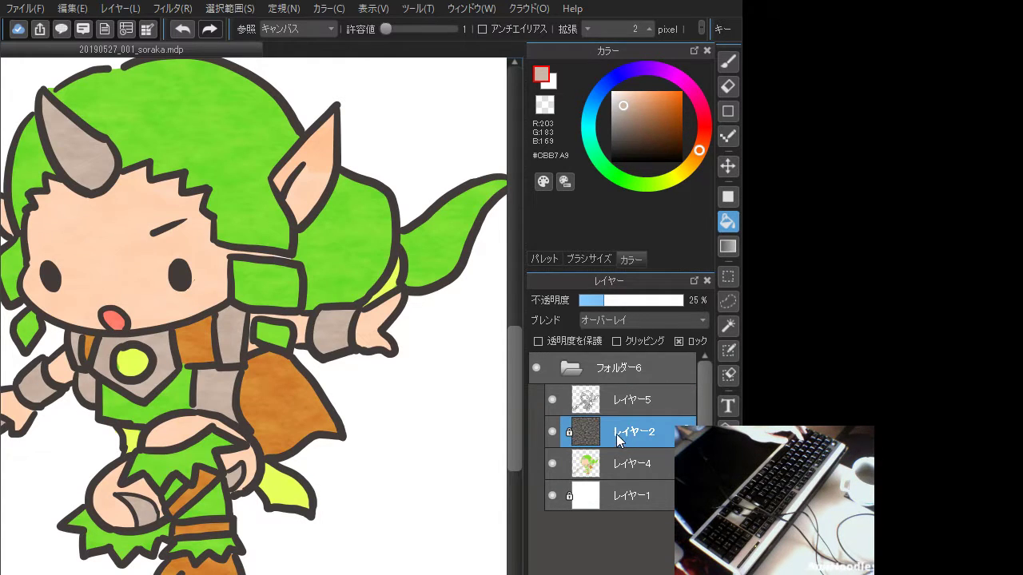
click(616, 342)
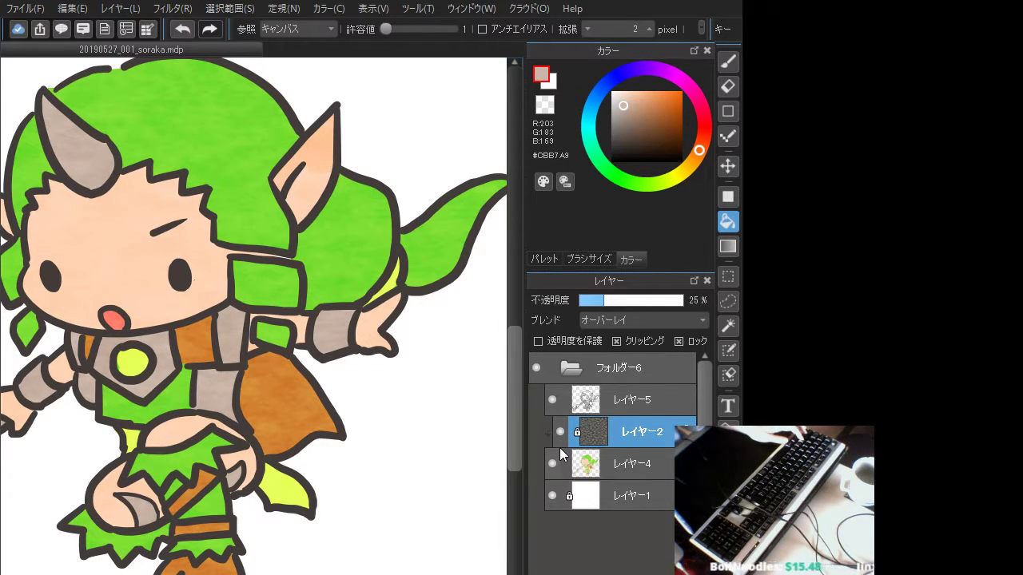
click(554, 496)
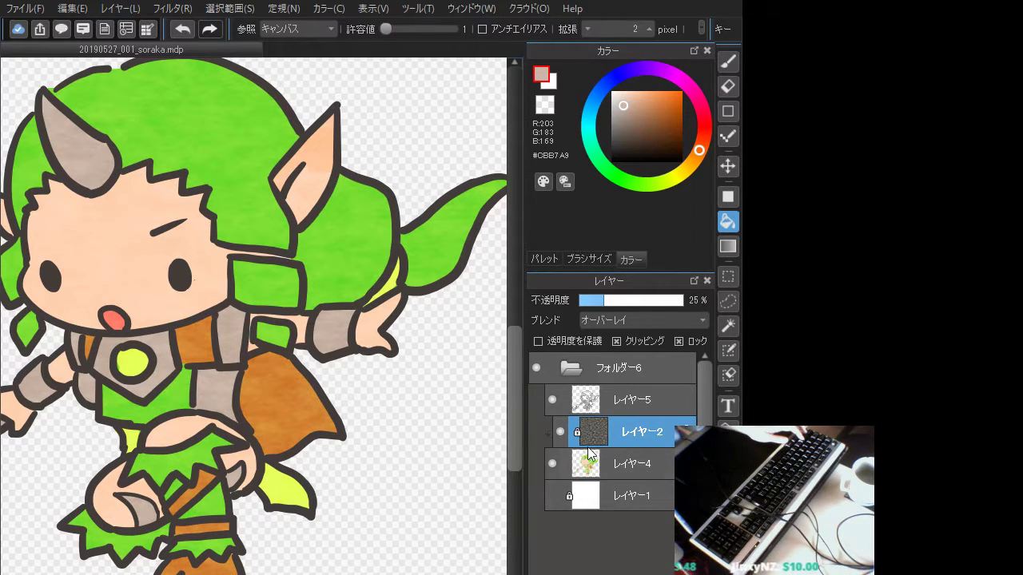
On レイヤー4, sample the chest gem's yellow #E5FF57 and switch to the Brush tool
click(631, 464)
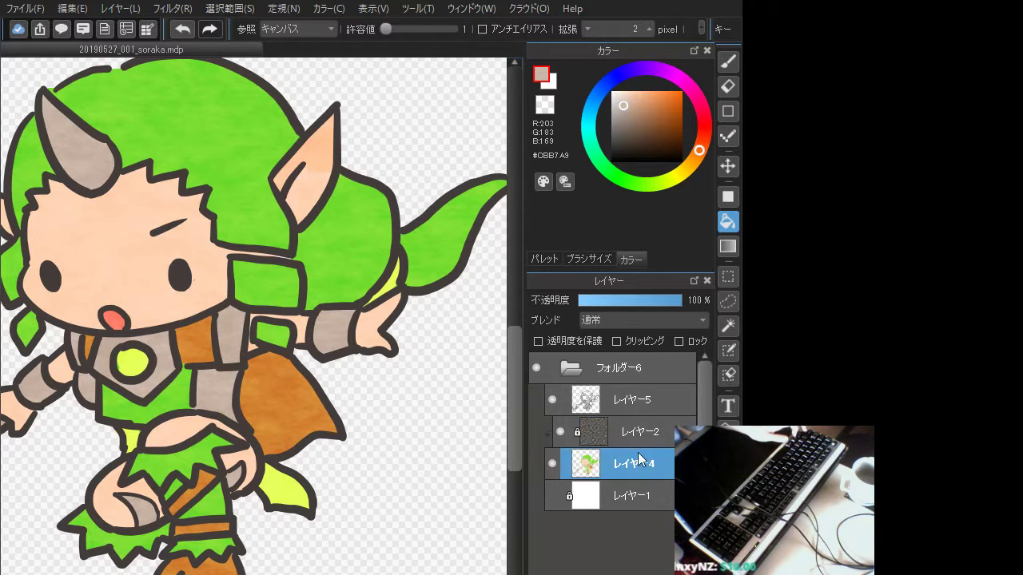
alt+click(126, 364)
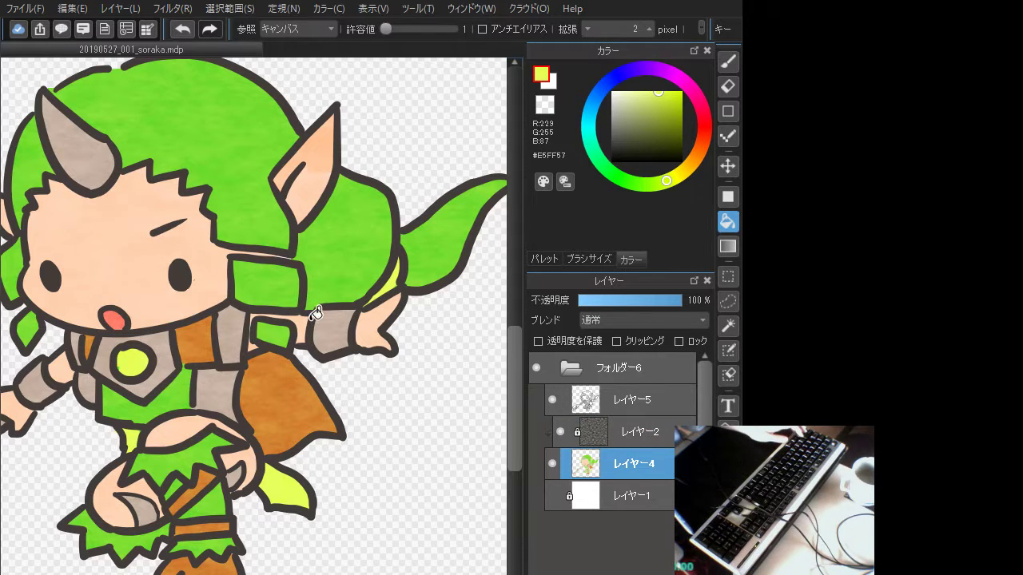
click(728, 62)
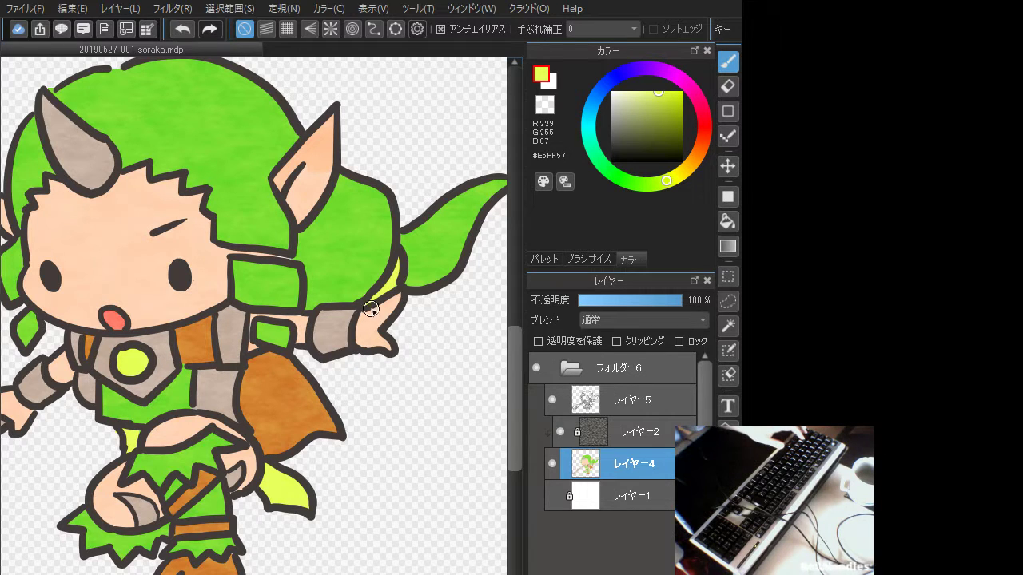
mouse_move(128, 365)
mouse_down()
mouse_move(398, 348)
mouse_move(134, 345)
mouse_up()
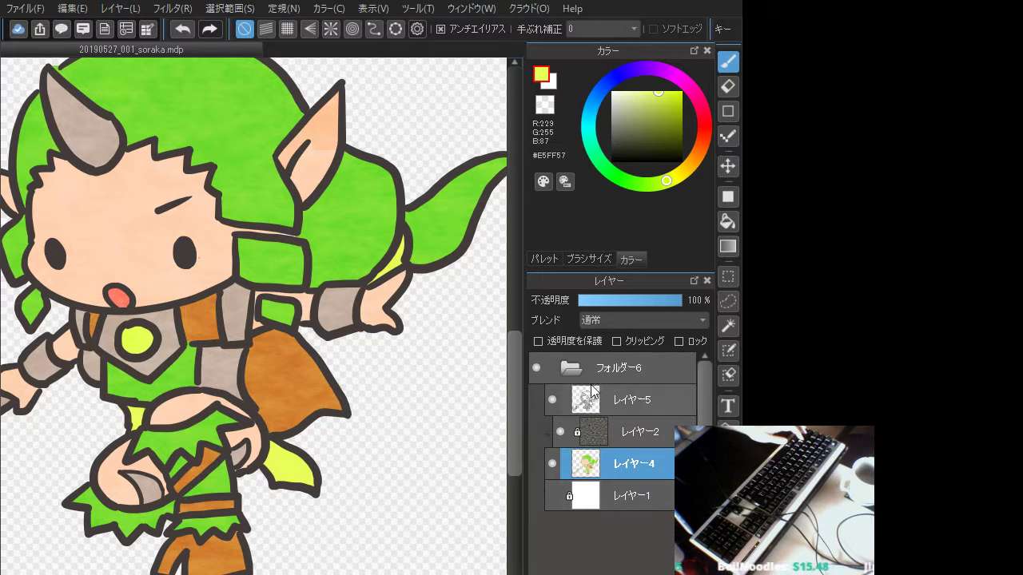
Reduce the opacity of the line-art layer レイヤー5 to 61%
click(627, 404)
click(603, 301)
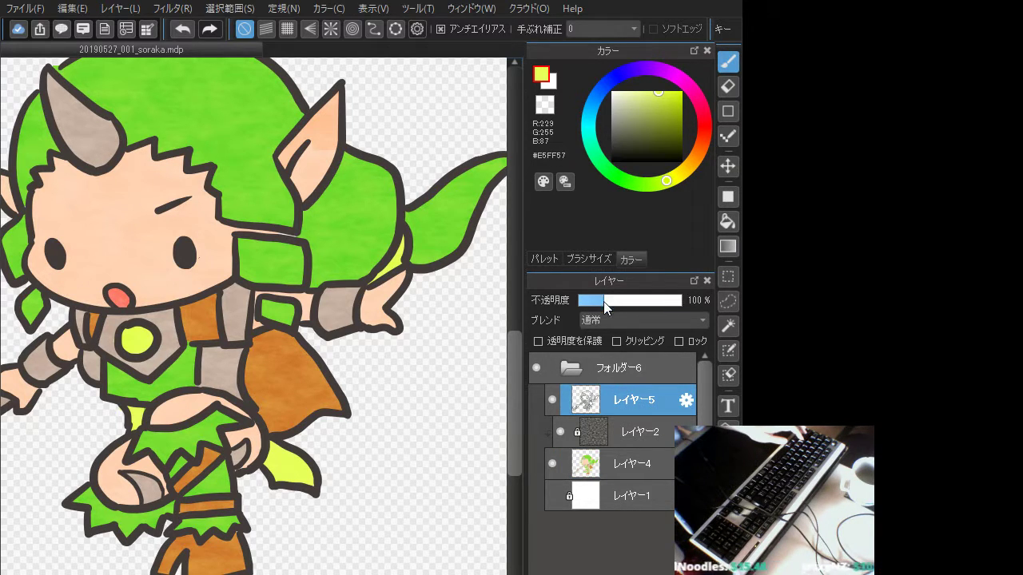
drag(635, 303, 642, 302)
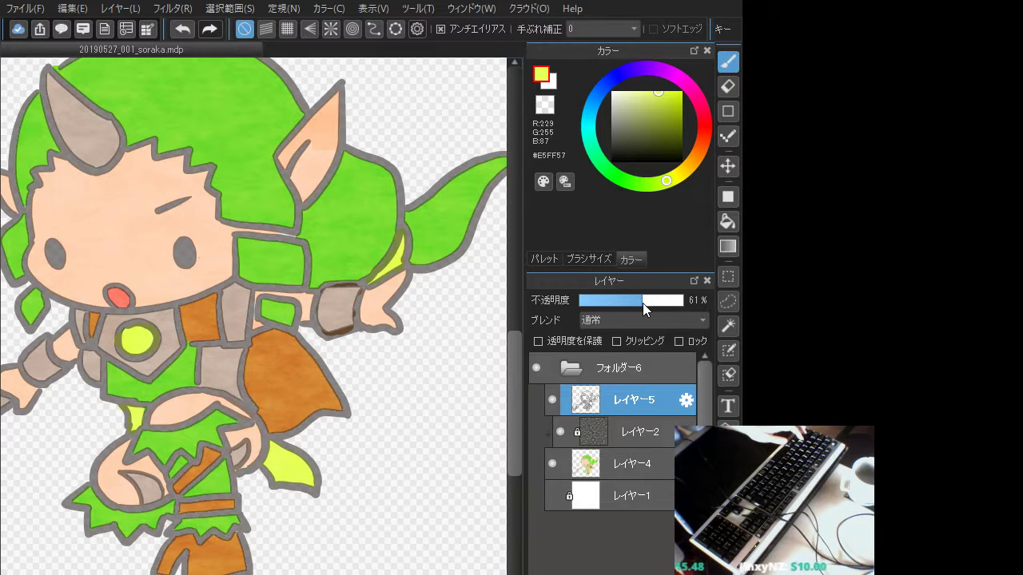
Move the texture レイヤー2 unclipped above レイヤー5 and compare it with the white レイヤー1 shown and hidden, leaving レイヤー1 hidden
click(553, 495)
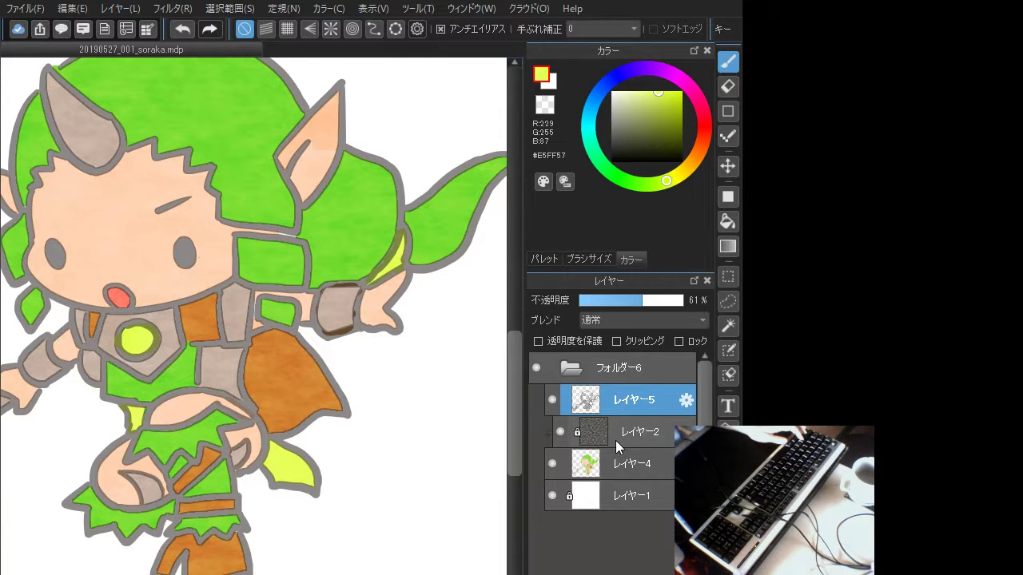
drag(615, 441, 631, 393)
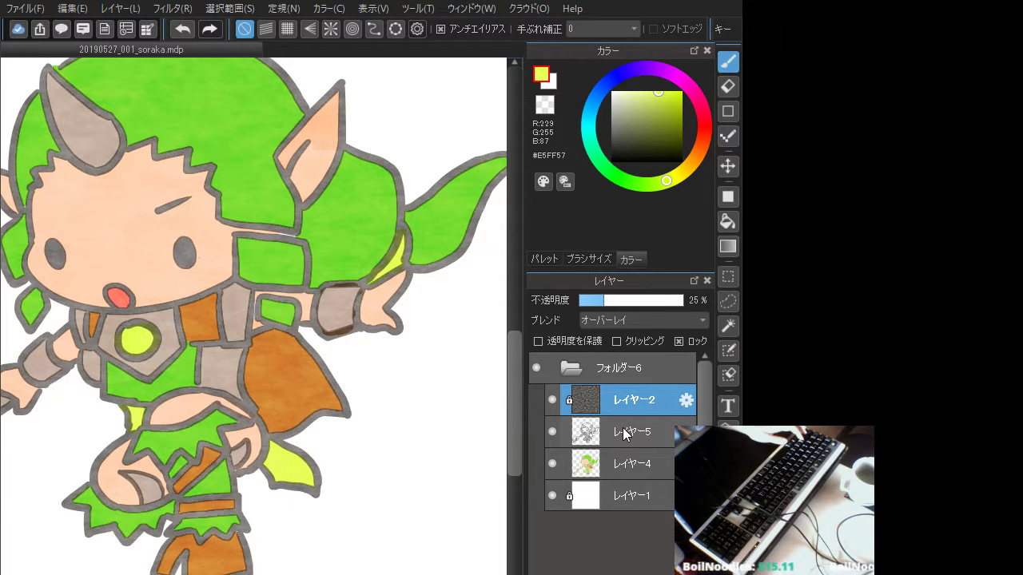
click(625, 434)
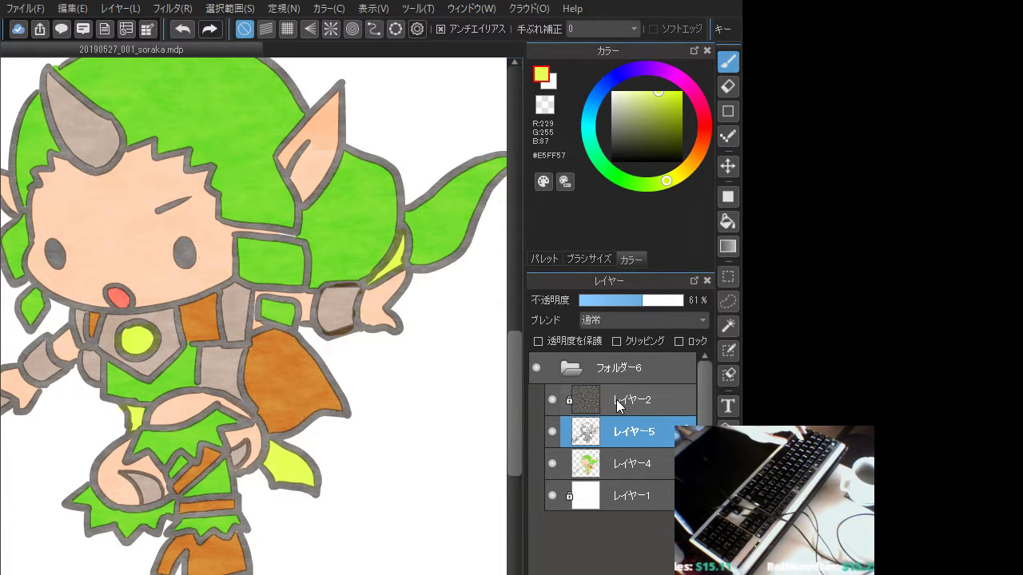
click(552, 495)
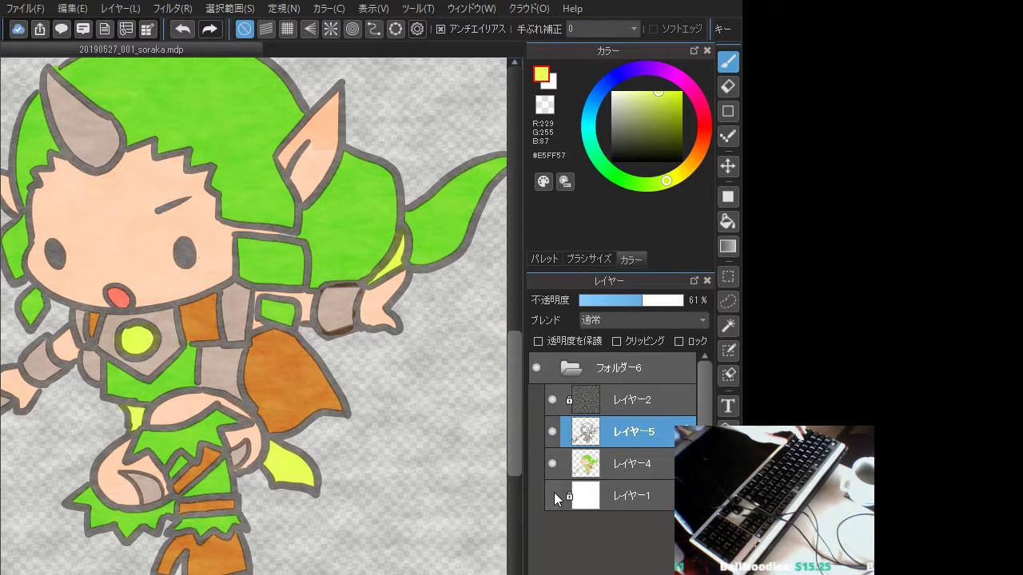
click(639, 409)
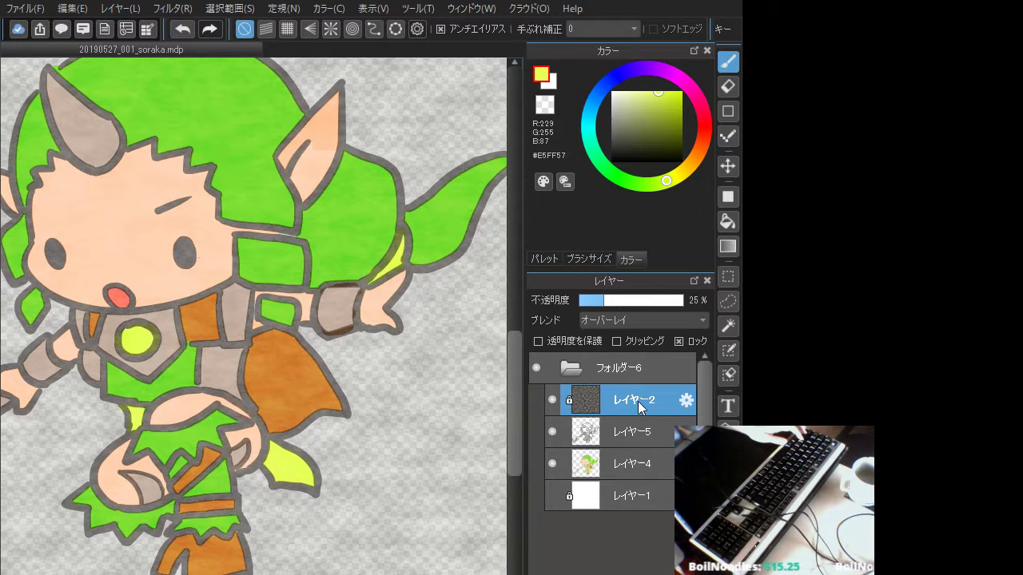
Clip the texture レイヤー2 to the line-art レイヤー5 and set レイヤー5's opacity to 100%
click(617, 341)
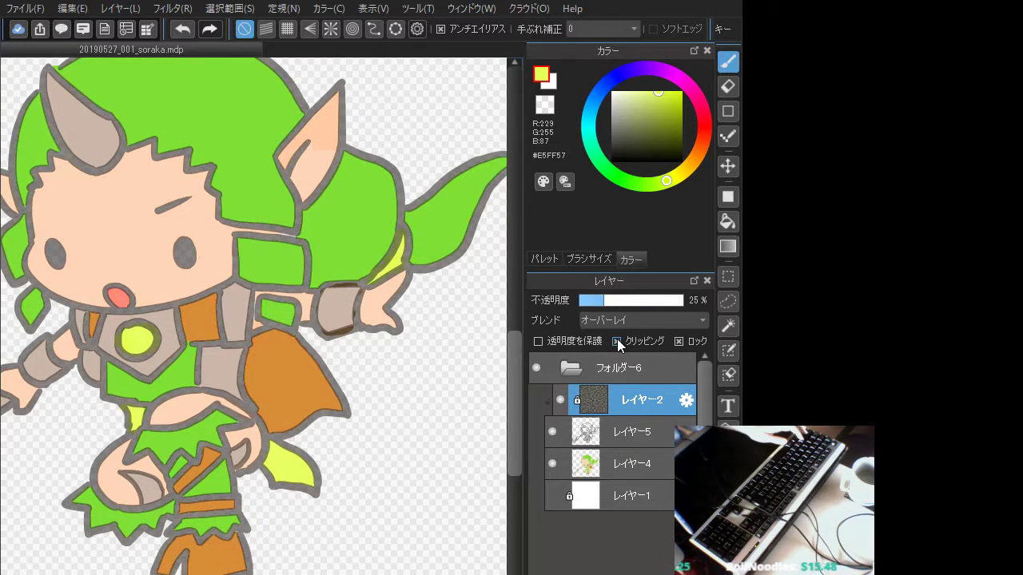
click(609, 428)
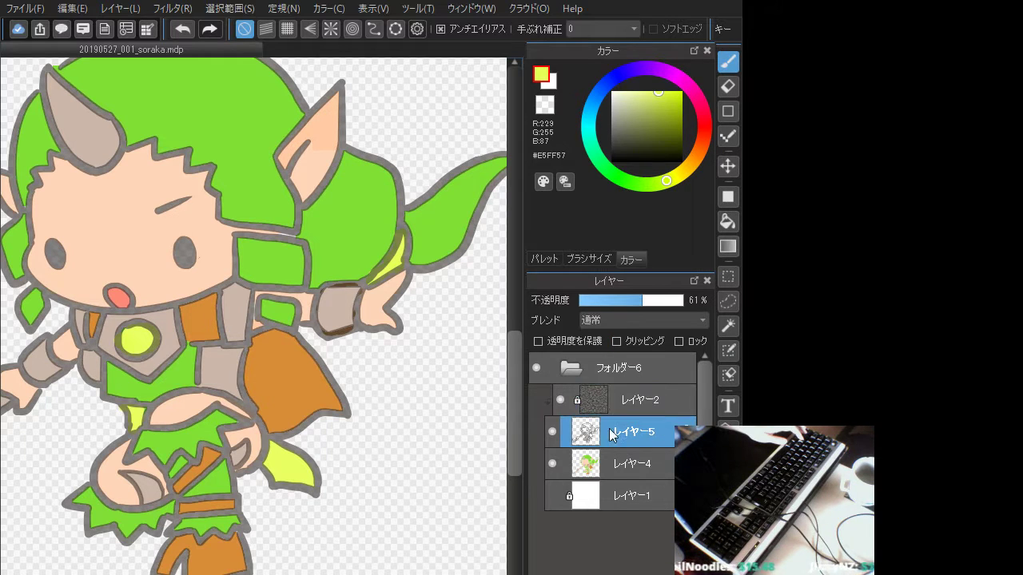
click(700, 303)
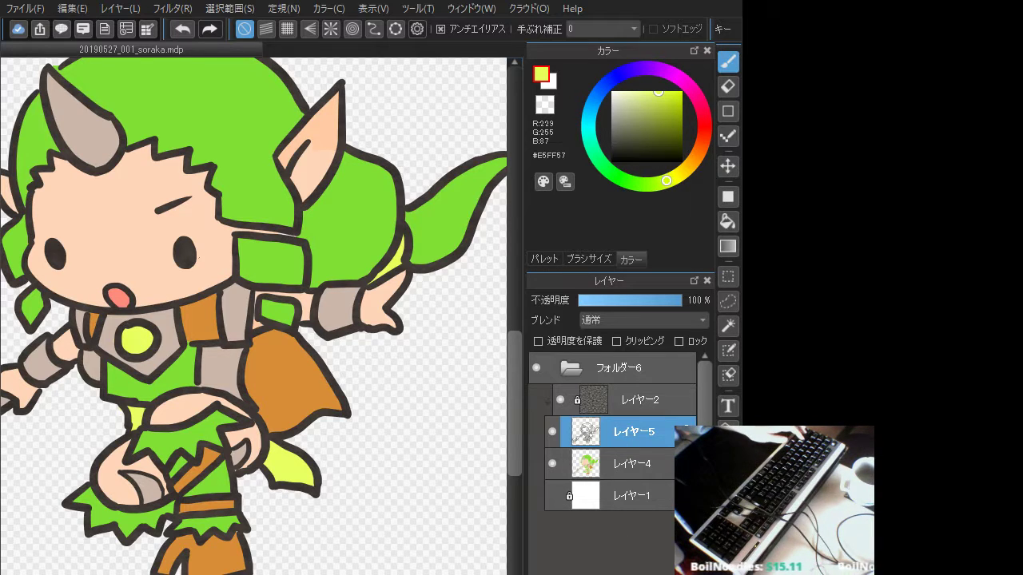
Try a mask layer above レイヤー5 with a dark #36382E brush stroke and a loaded line-art selection, then delete it and deselect
click(626, 572)
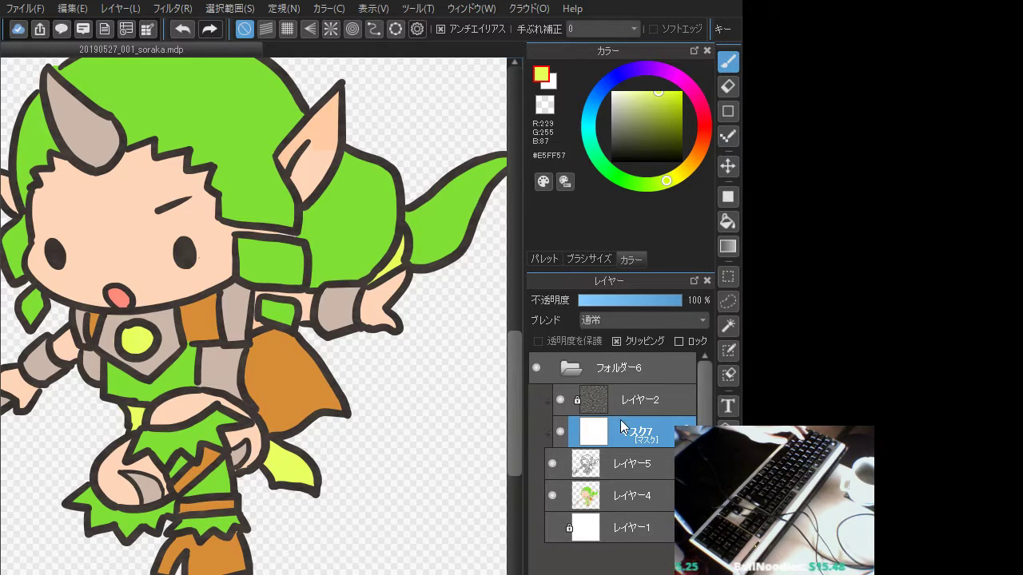
click(623, 146)
mouse_move(303, 290)
mouse_down()
mouse_move(338, 261)
mouse_move(373, 298)
mouse_move(308, 285)
mouse_move(406, 279)
mouse_up()
key(ctrl+z)
key(ctrl+z)
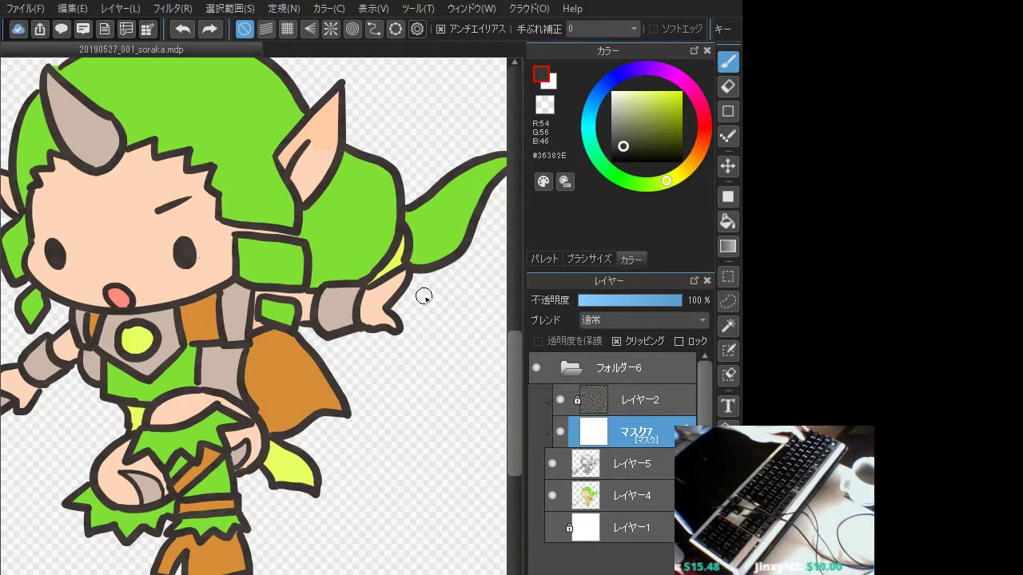
ctrl+click(587, 473)
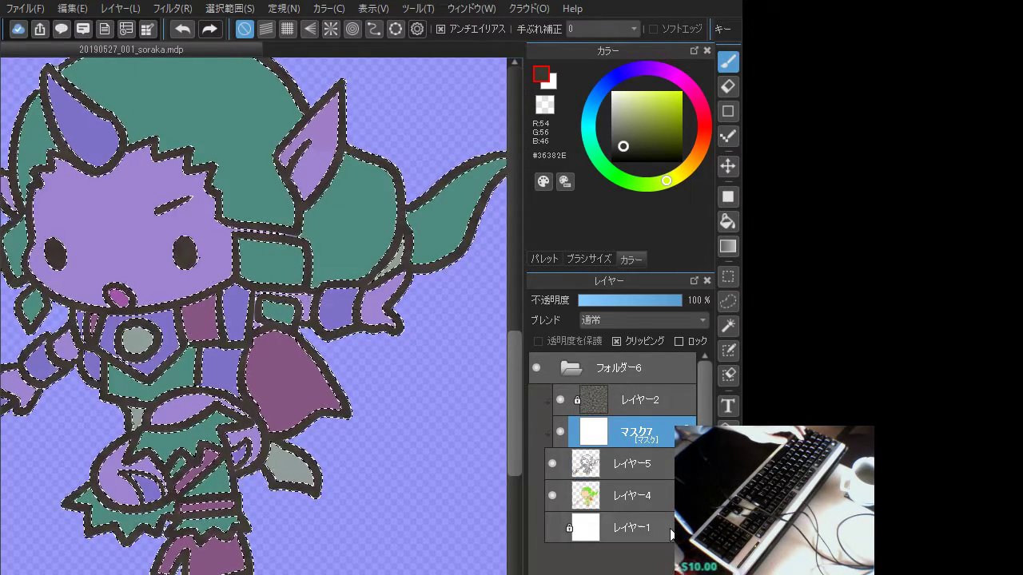
click(692, 568)
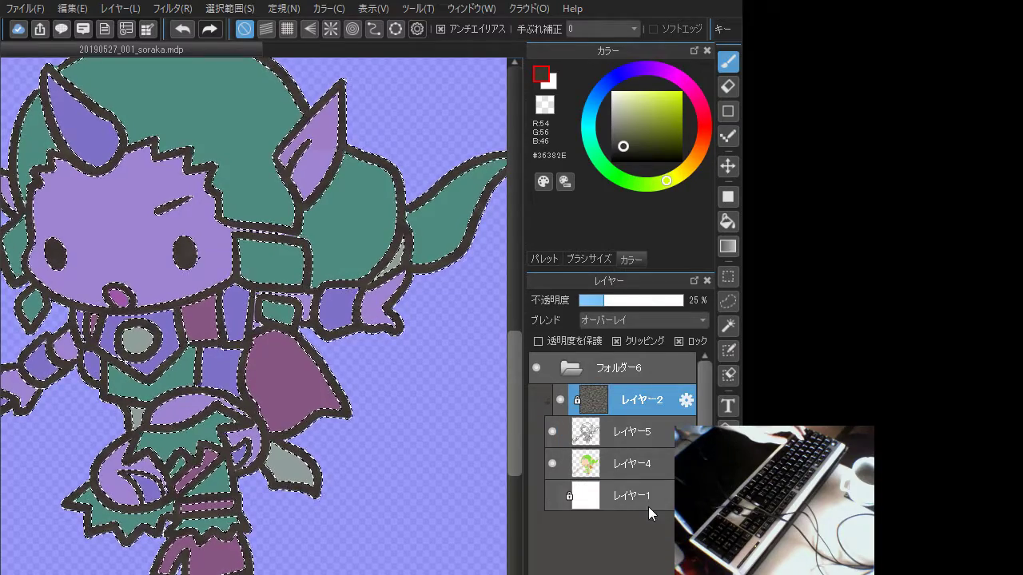
key(ctrl+d)
With レイヤー5 active, try loading selections from the opaque pixels of レイヤー4 and レイヤー5, and deselect
click(616, 439)
ctrl+click(587, 471)
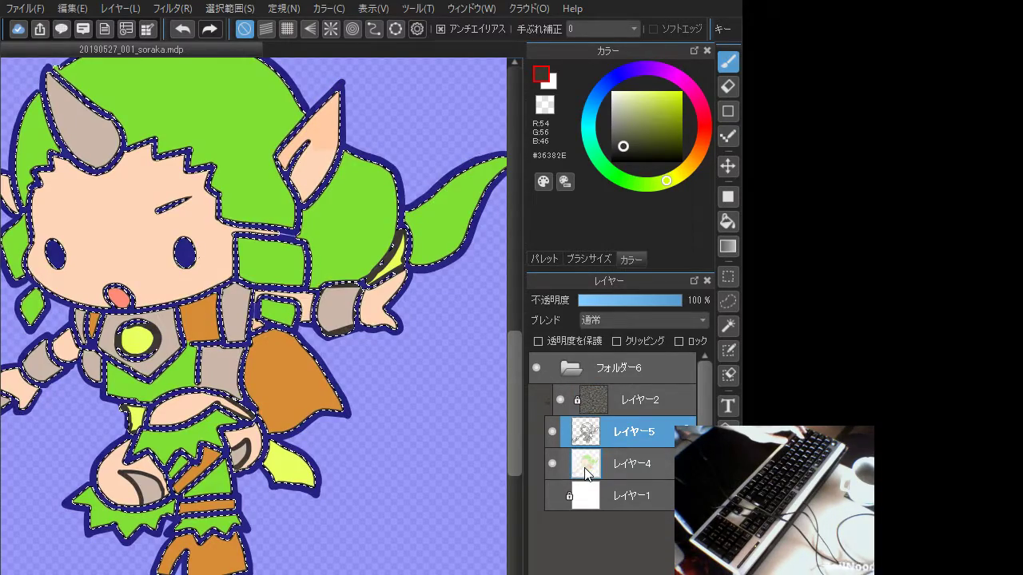
ctrl+click(589, 437)
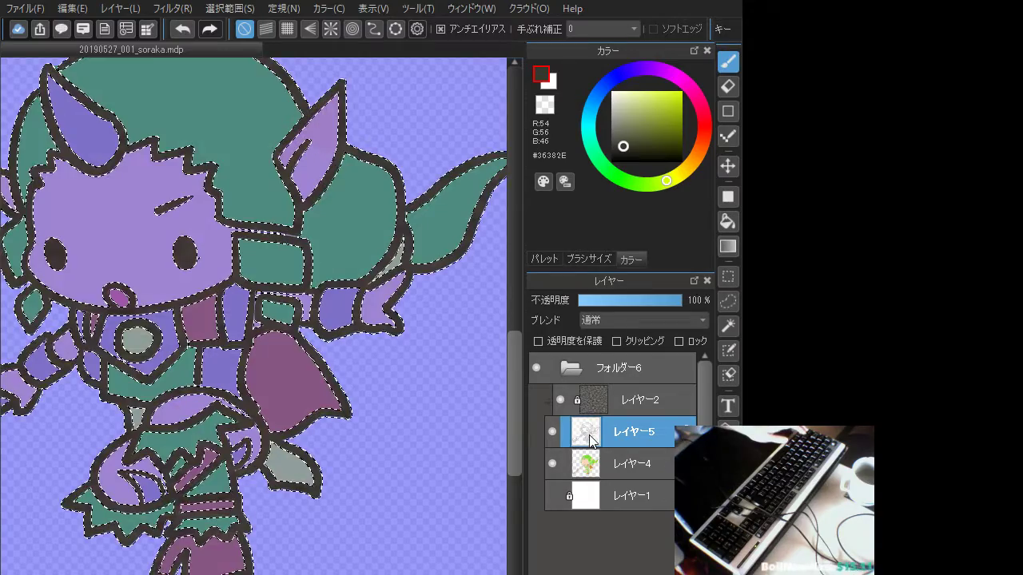
key(ctrl+d)
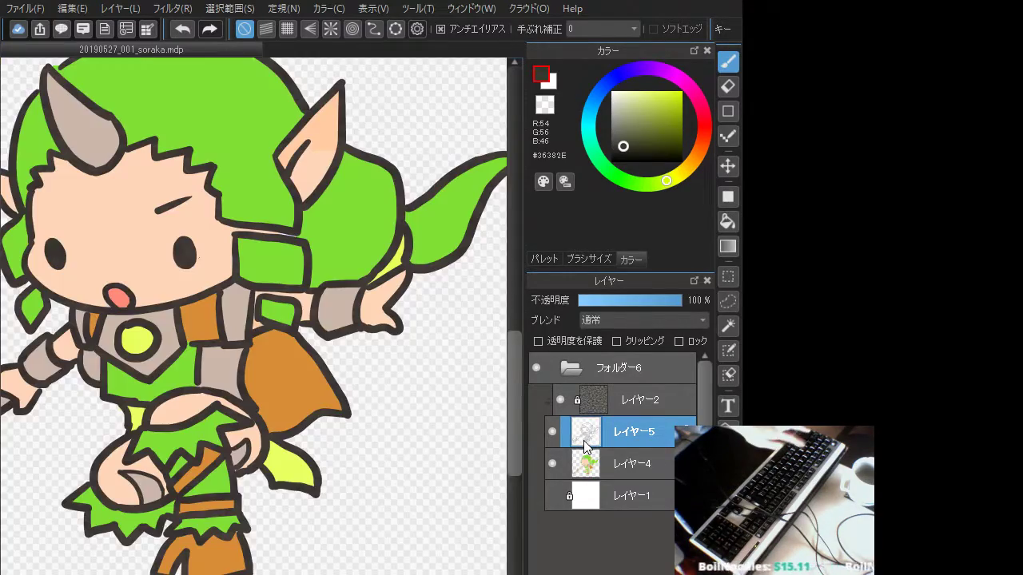
Load レイヤー4's colour areas as a selection, test dark brush strokes over the brown cape on レイヤー5, and undo the strokes
ctrl+click(587, 463)
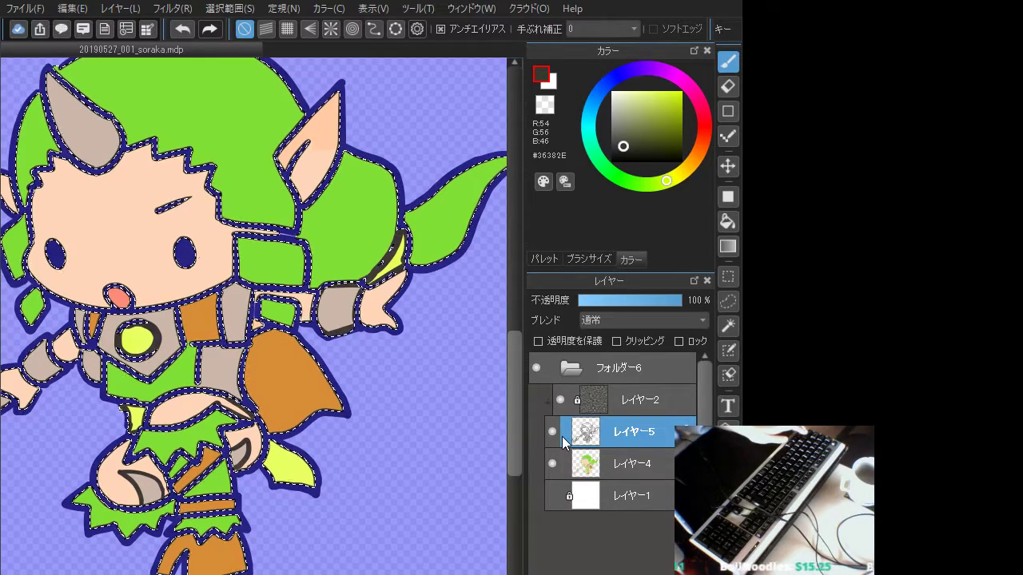
mouse_move(291, 358)
mouse_down()
mouse_move(411, 351)
mouse_move(186, 393)
mouse_up()
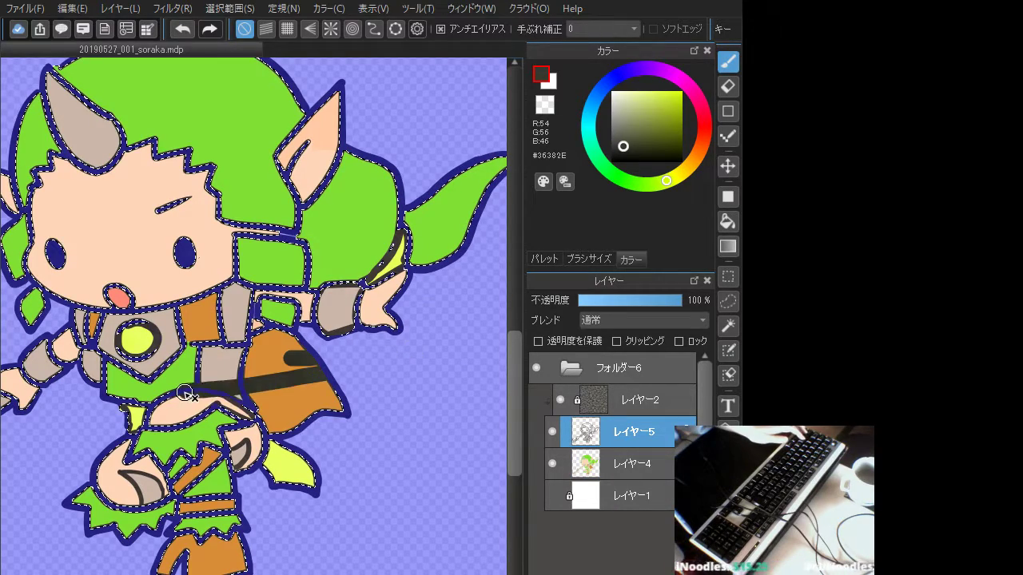
mouse_move(377, 407)
mouse_down()
mouse_move(148, 434)
mouse_move(317, 421)
mouse_up()
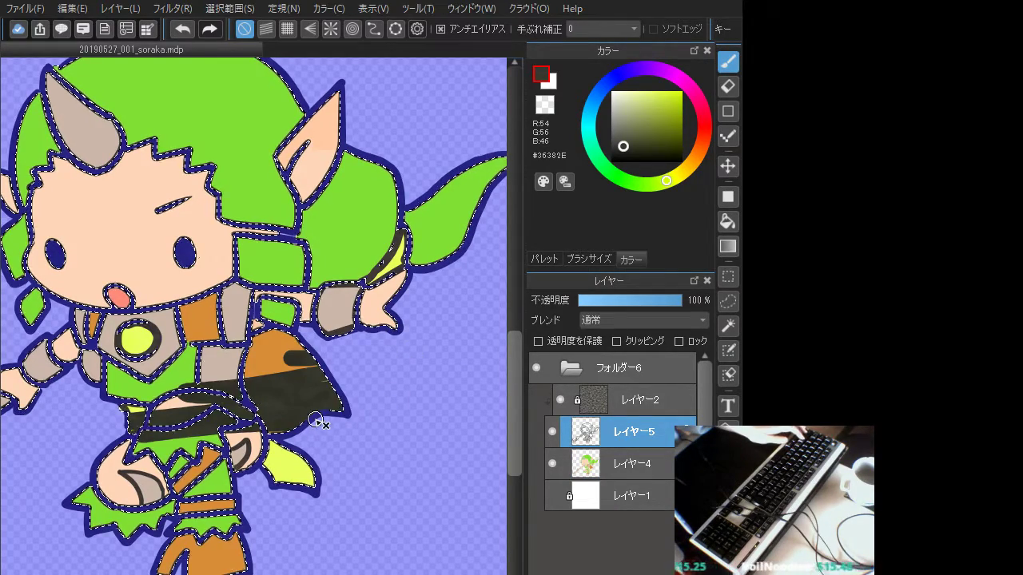
key(ctrl+z)
key(ctrl+z)
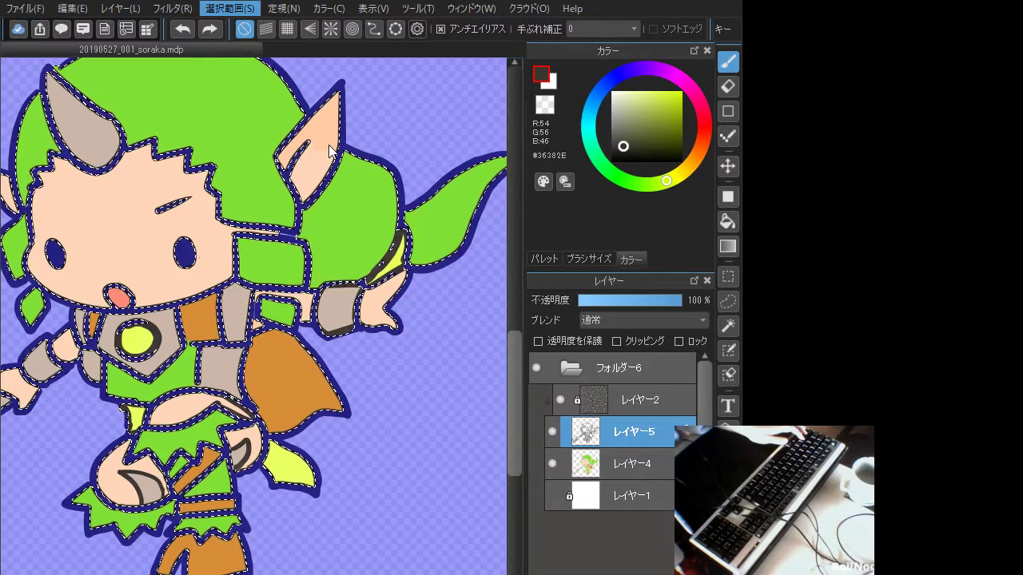
Make レイヤー4 active and try loading レイヤー5's line art as the selection
click(624, 471)
key(ctrl+d)
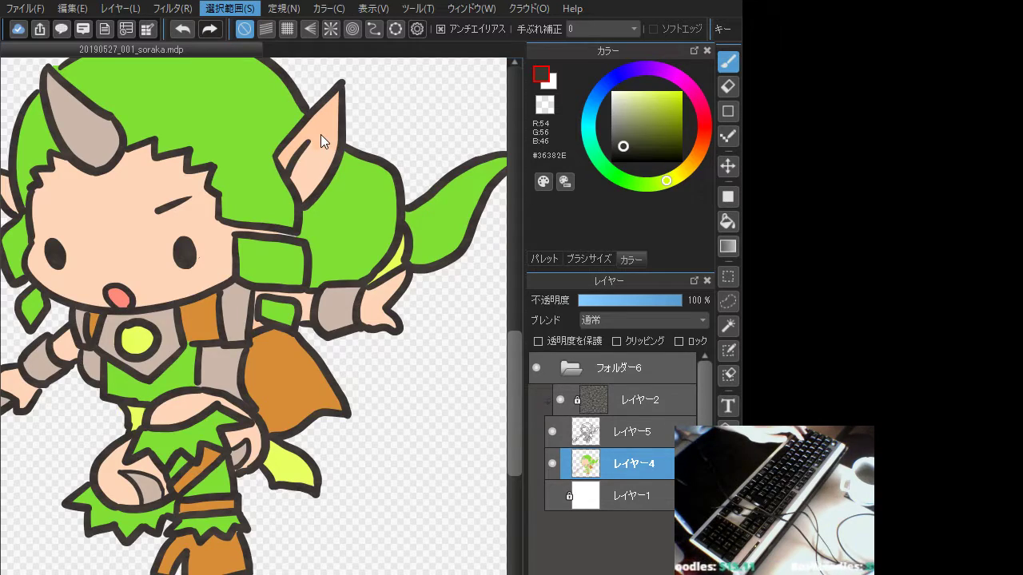
key(ctrl+z)
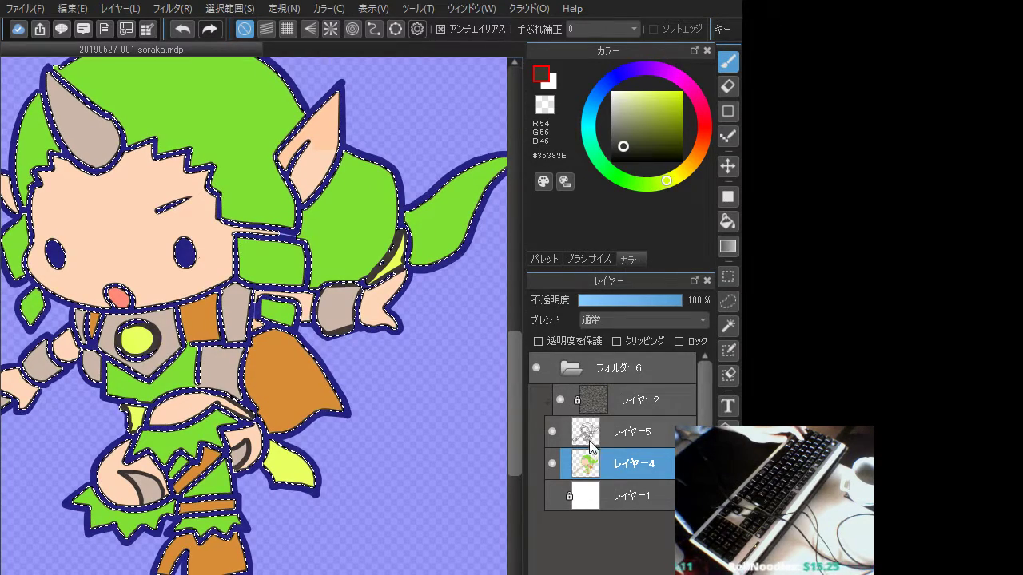
key(ctrl+z)
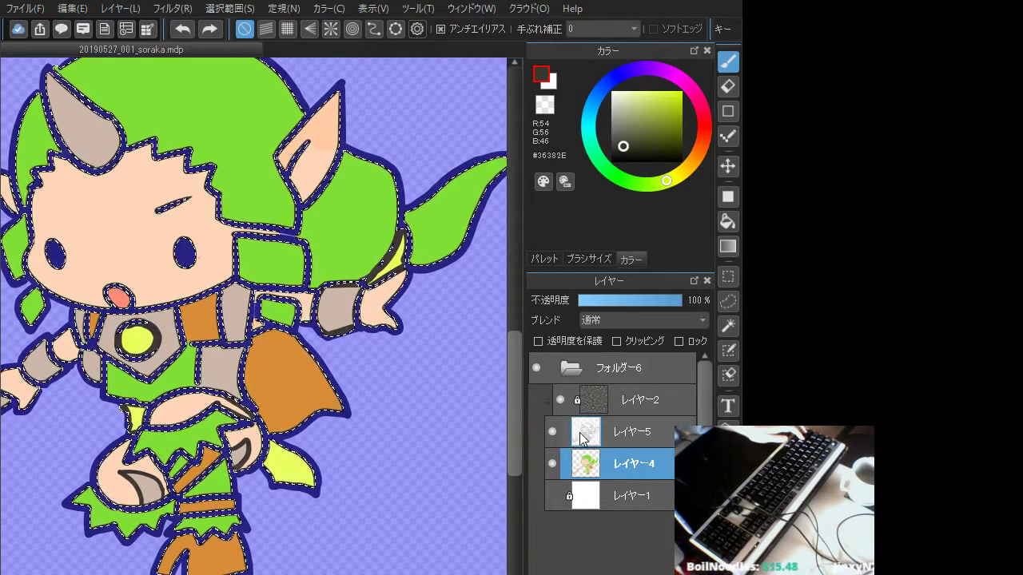
ctrl+click(586, 434)
key(ctrl+z)
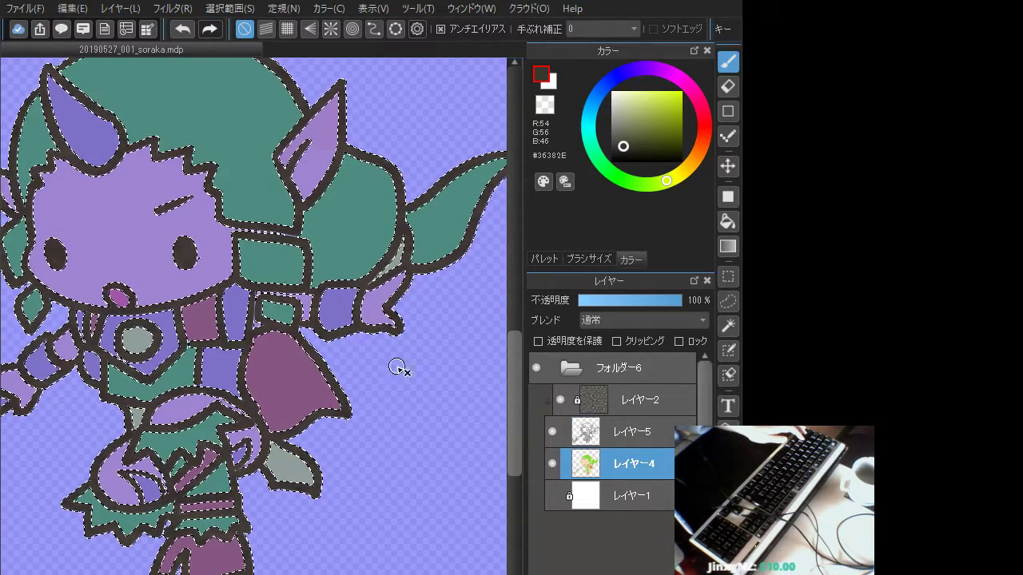
click(577, 399)
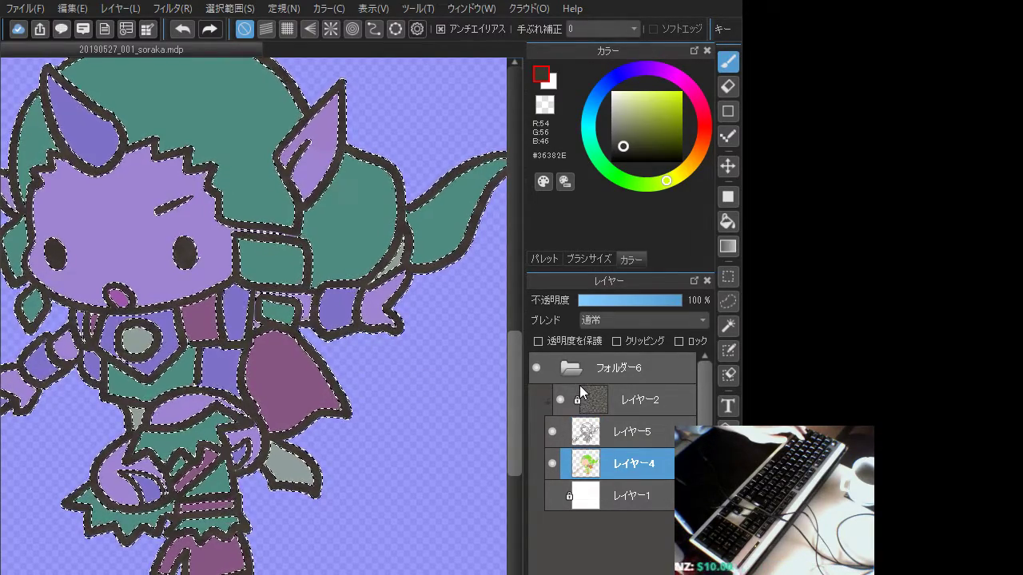
Invert the line-art selection, test dark brush strokes around the cape on レイヤー4, and undo them
scroll(315, 407, up, 5)
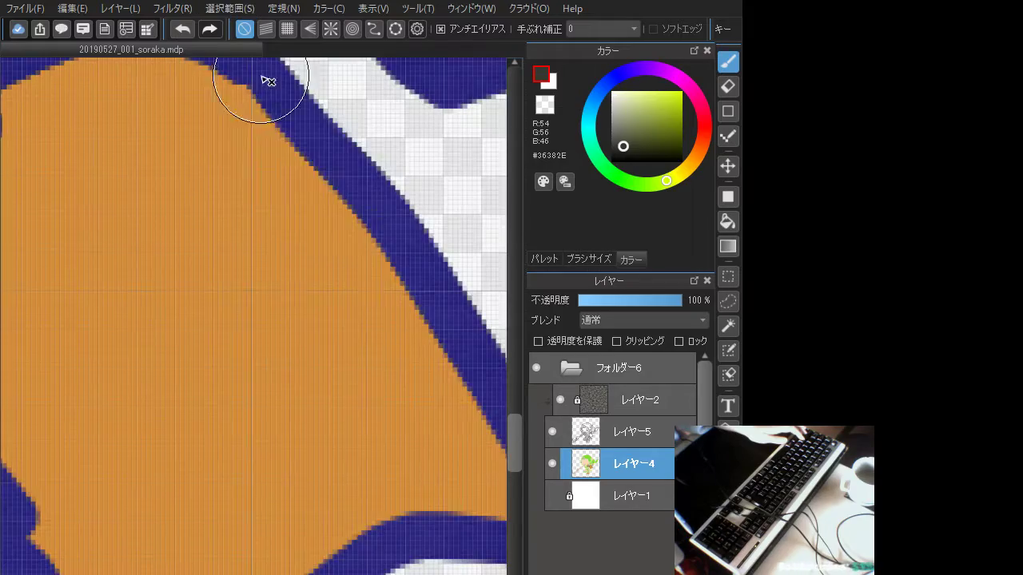
mouse_move(336, 183)
mouse_down()
mouse_move(236, 204)
mouse_move(428, 167)
mouse_move(211, 215)
mouse_up()
scroll(354, 227, down, 8)
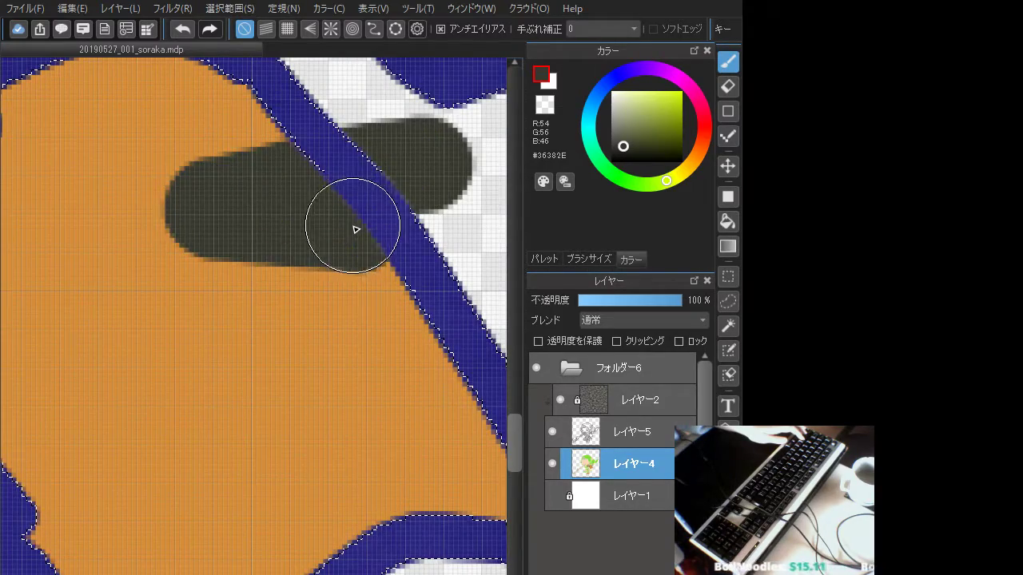
scroll(350, 225, down, 2)
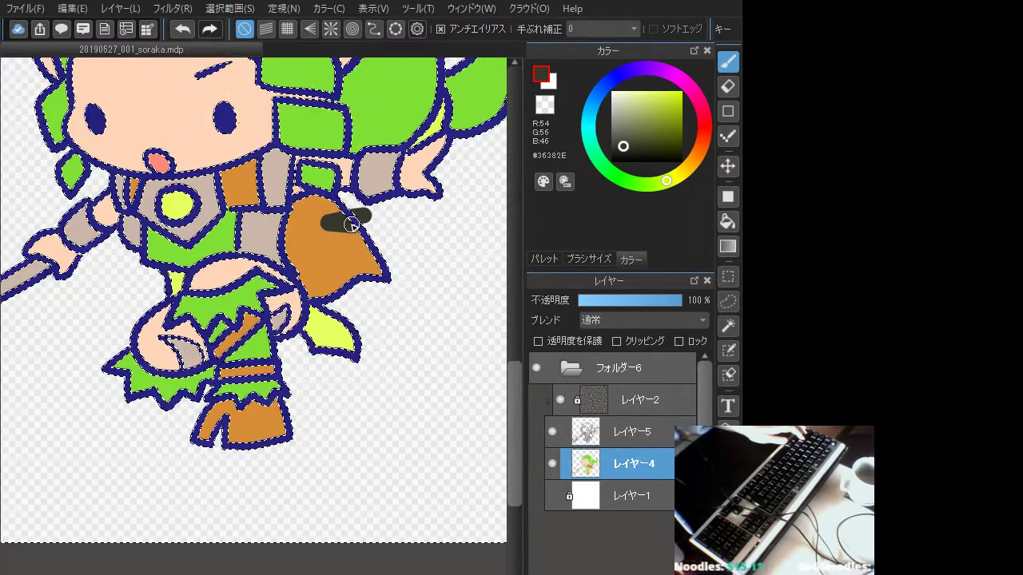
key(ctrl+d)
drag(372, 123, 353, 271)
key(ctrl+z)
key(ctrl+z)
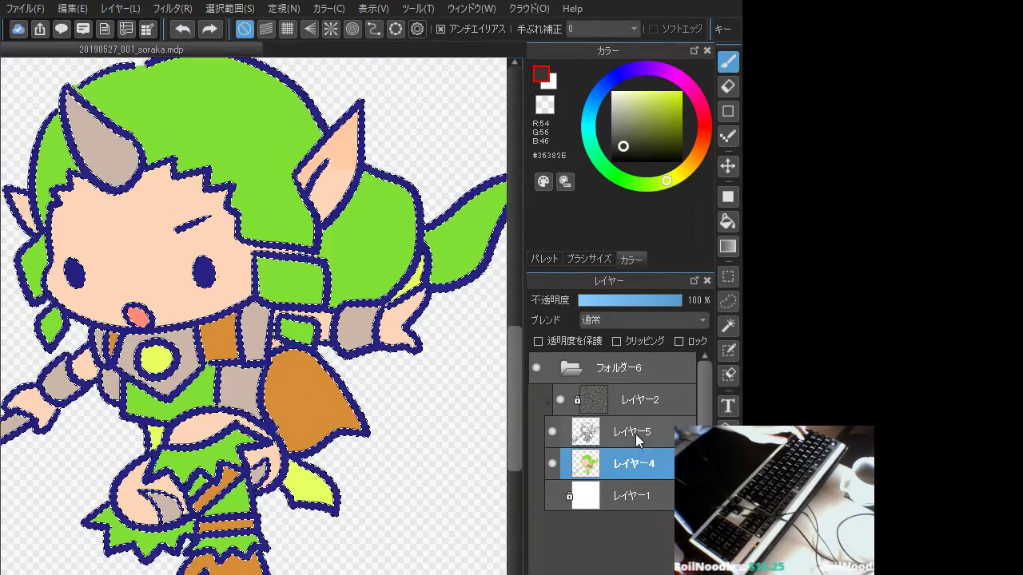
On レイヤー5, select the whole character by combining レイヤー4's and レイヤー5's opaque pixels, testing the selection with an undone stroke
click(610, 437)
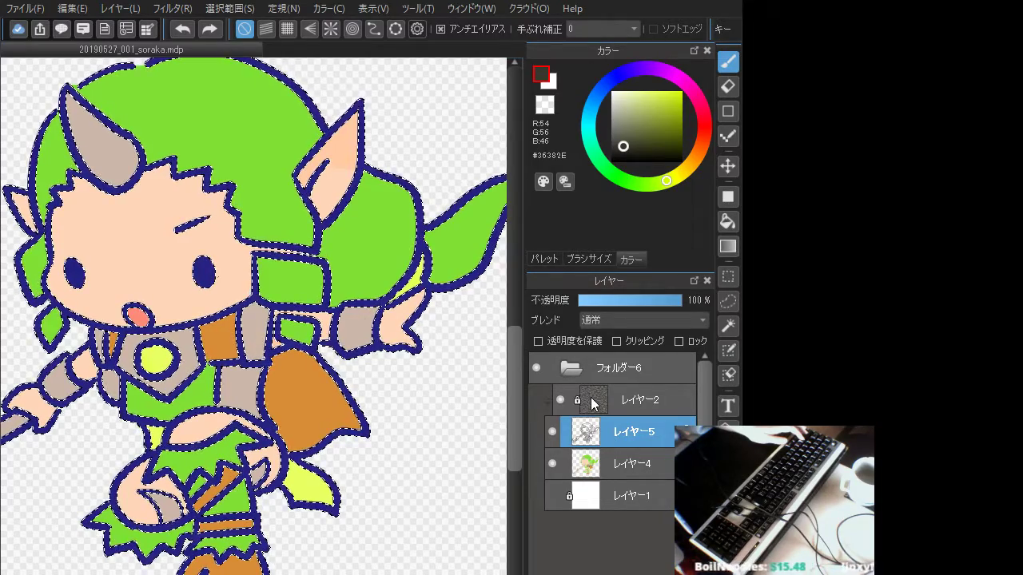
click(618, 470)
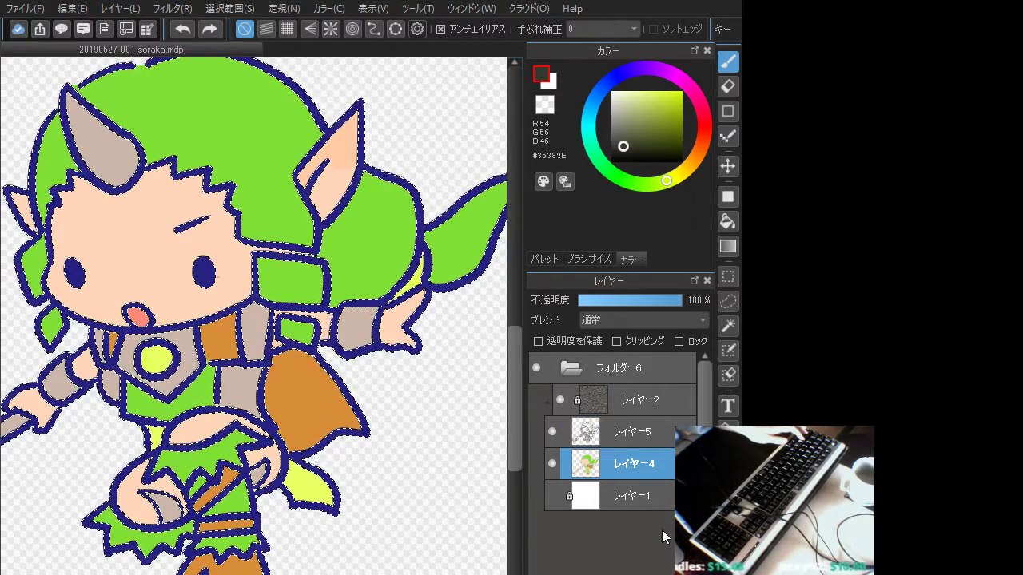
click(635, 438)
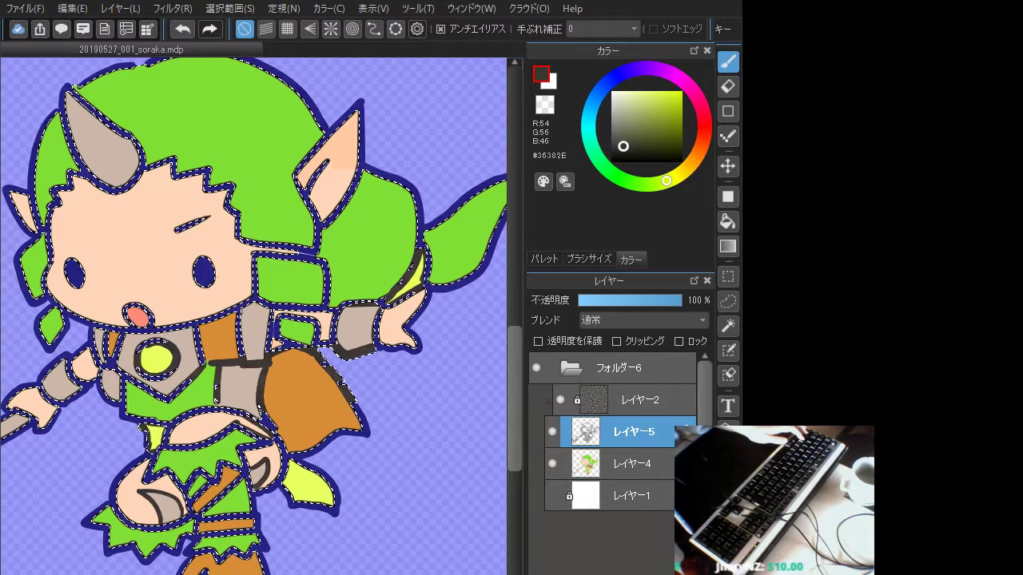
ctrl+shift+click(635, 438)
drag(360, 393, 193, 420)
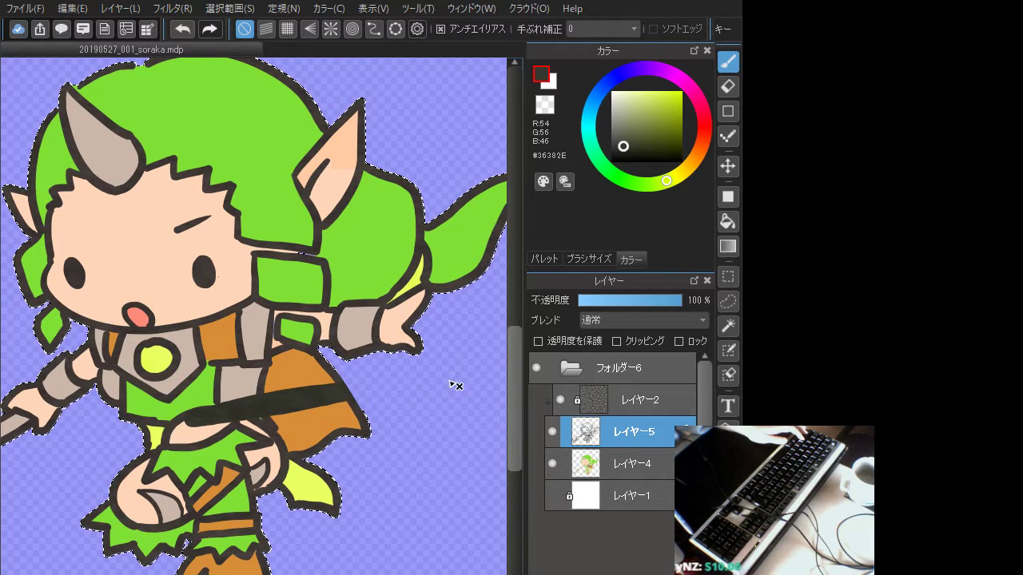
key(ctrl+z)
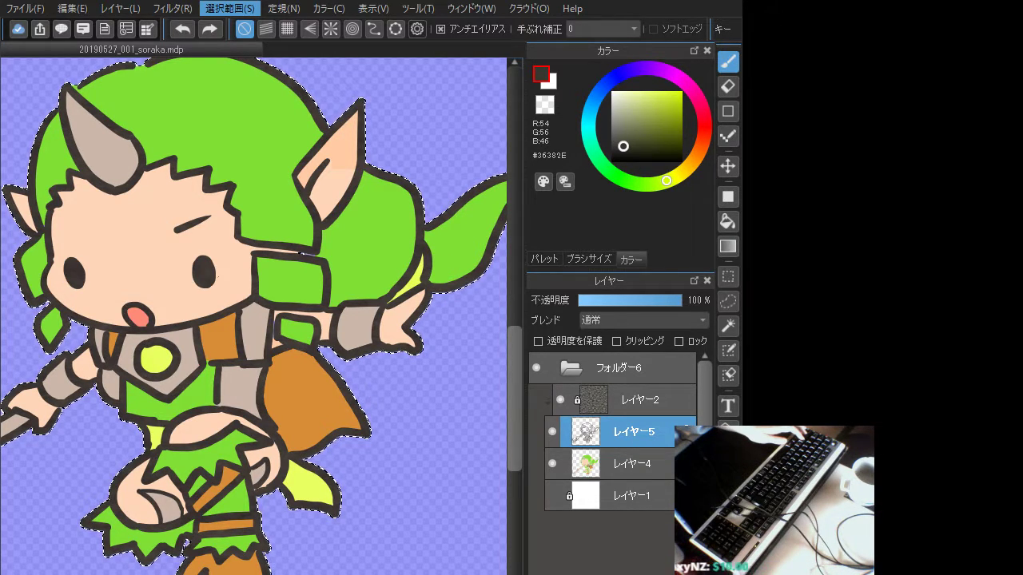
Add a 1-bit layer above レイヤー5 and fill the selected character silhouette on it with a rectangle fill
key(ctrl+shift+n)
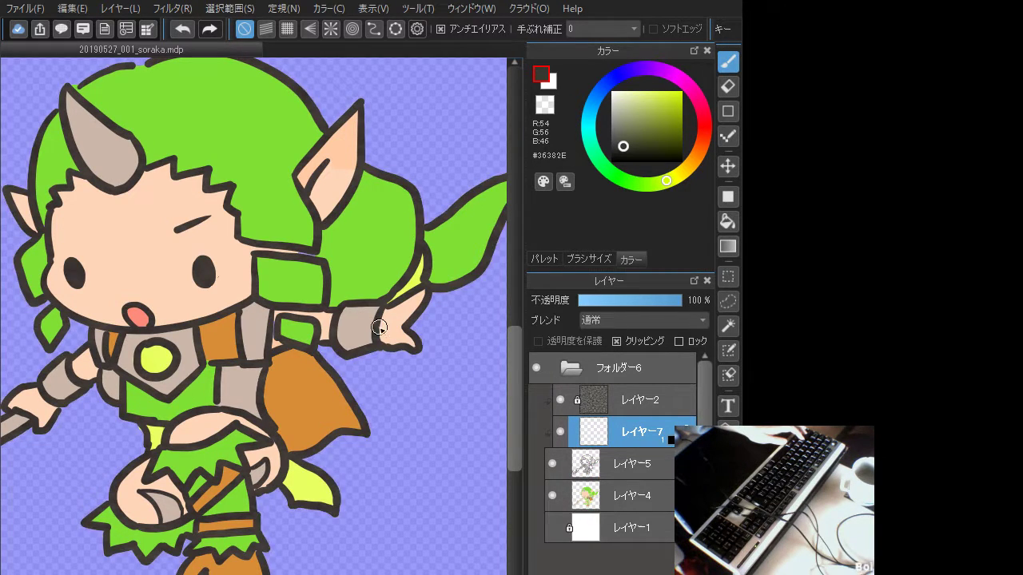
scroll(383, 326, down, 2)
click(727, 196)
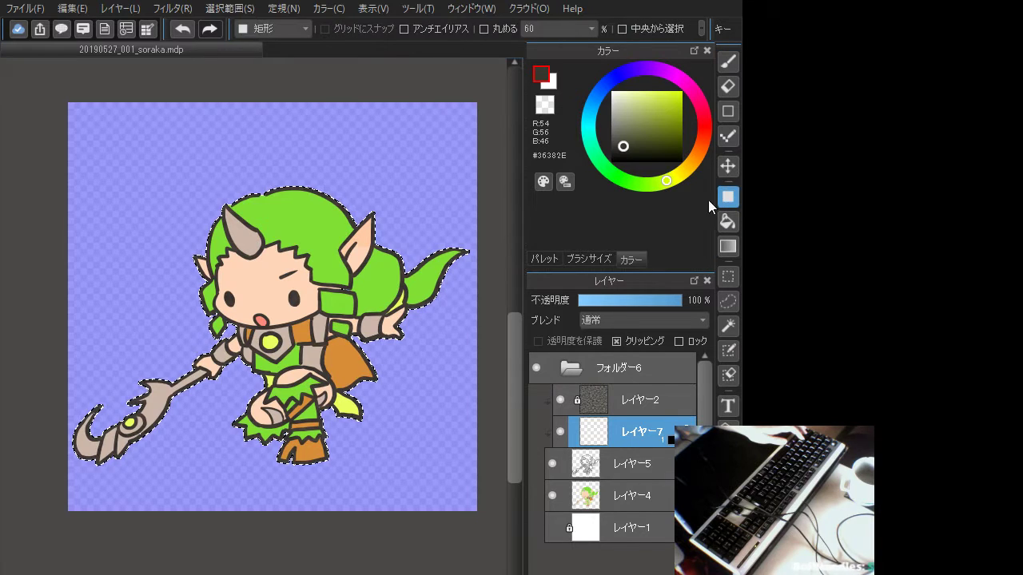
drag(27, 142, 506, 530)
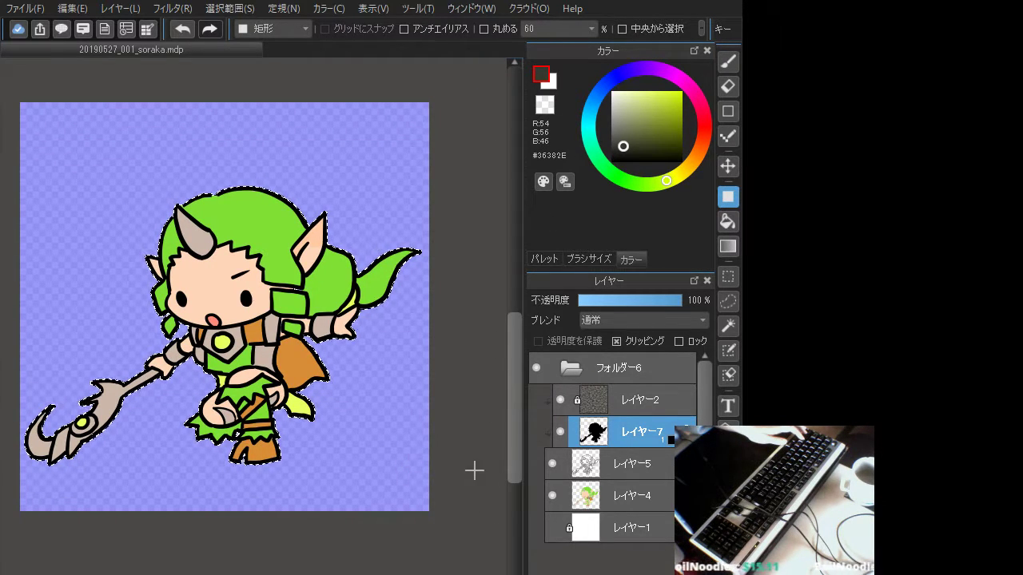
Turn off clipping on the silhouette layer レイヤー7, checking it with レイヤー5 and レイヤー4 temporarily hidden
click(552, 463)
click(553, 495)
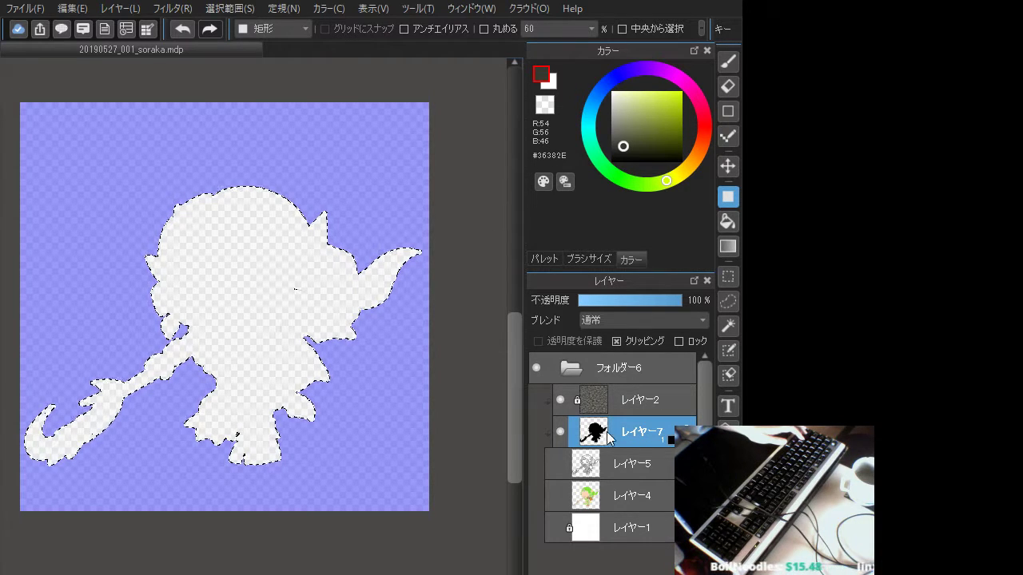
click(616, 342)
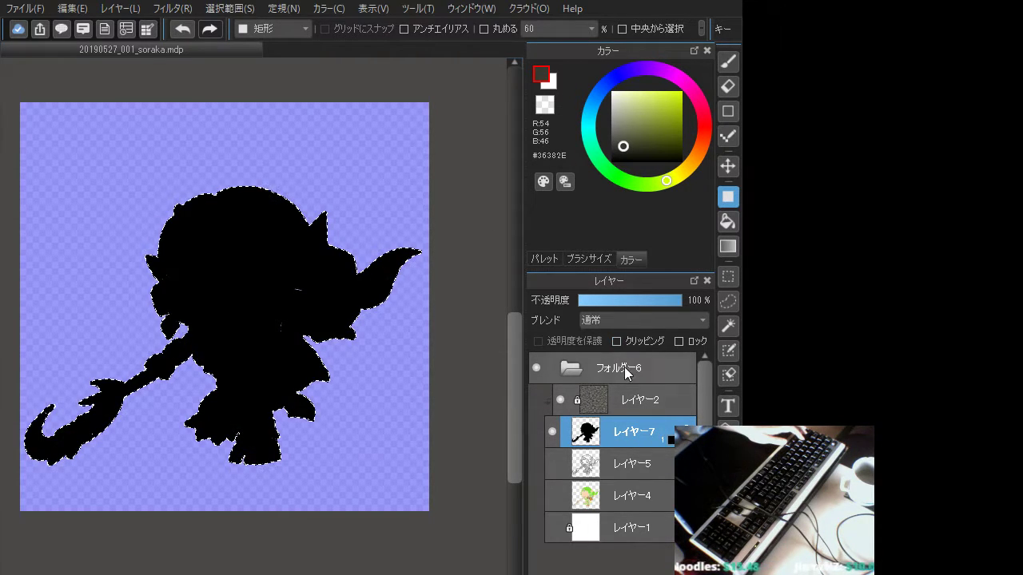
click(624, 412)
click(629, 439)
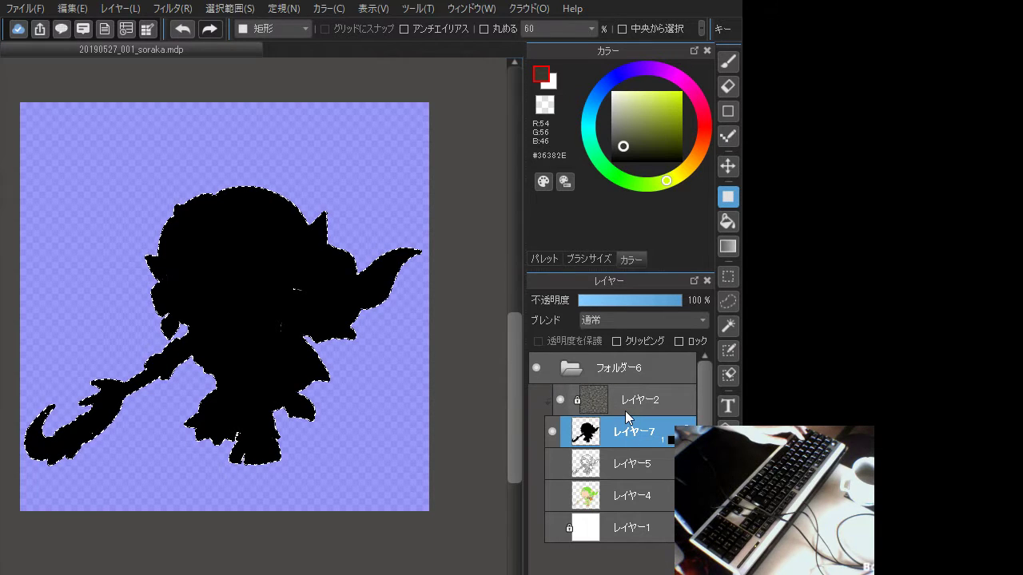
click(557, 462)
click(558, 493)
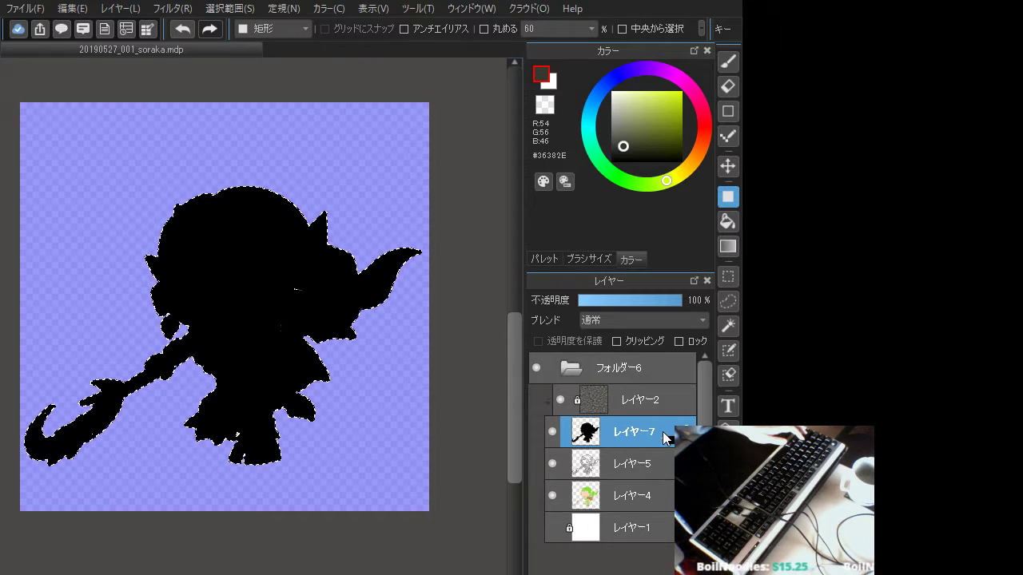
Add a mask layer, hide レイヤー7, and place the mask directly above レイヤー5
drag(663, 432, 656, 433)
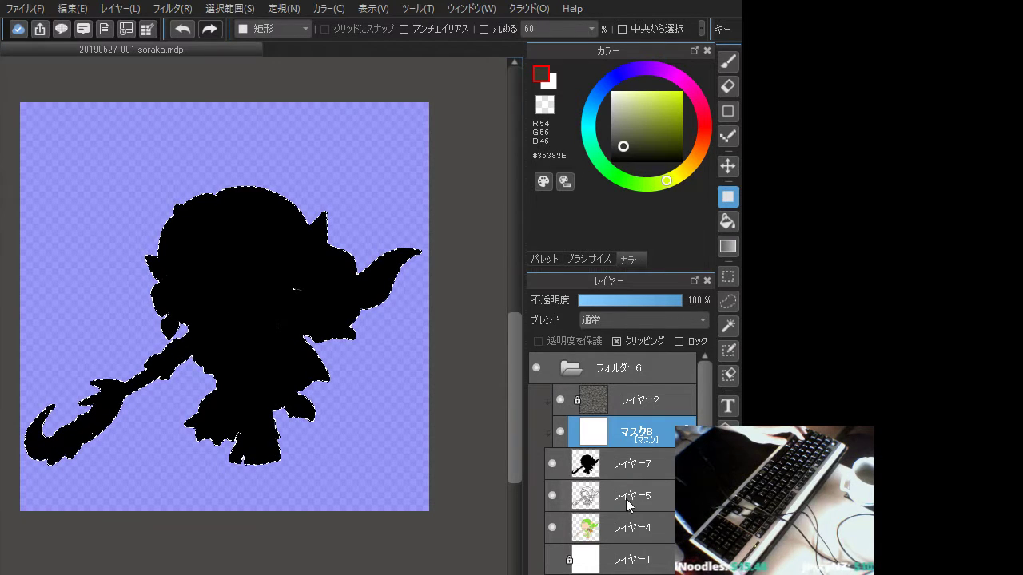
click(551, 464)
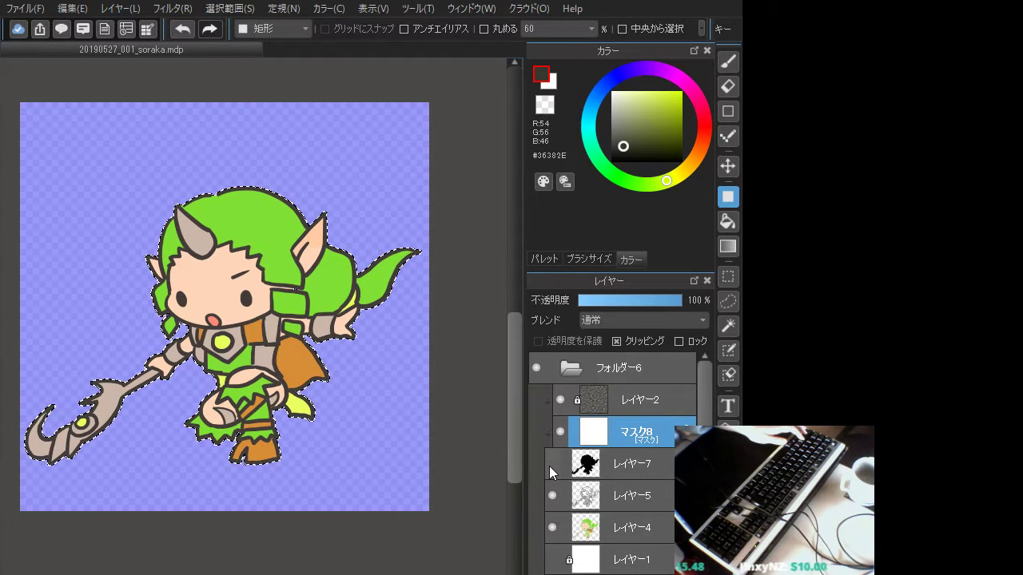
drag(633, 446, 637, 482)
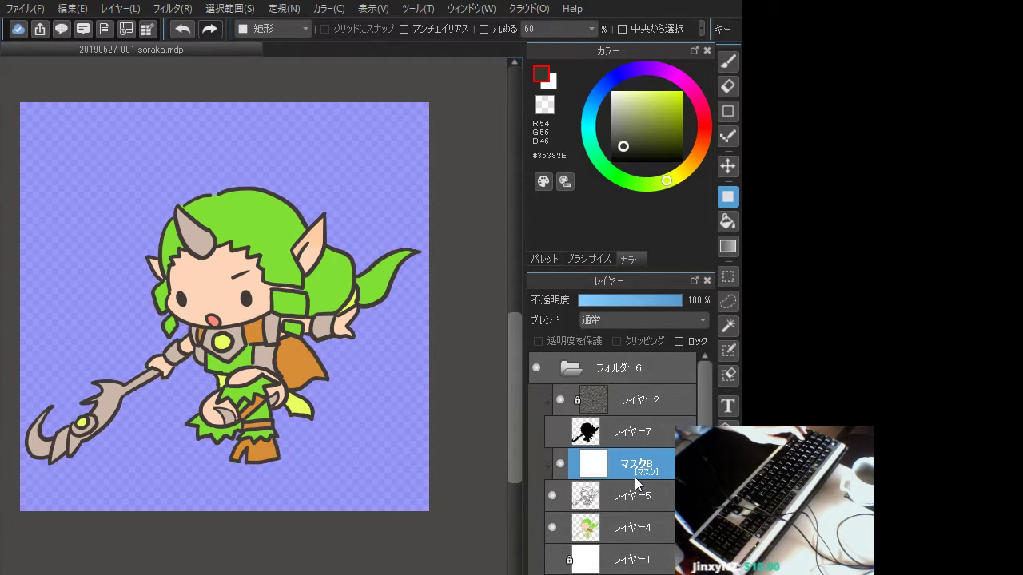
Move the paper-texture layer レイヤー2 between レイヤー7 and the mask layer, and make the mask active
click(646, 433)
drag(647, 400, 651, 446)
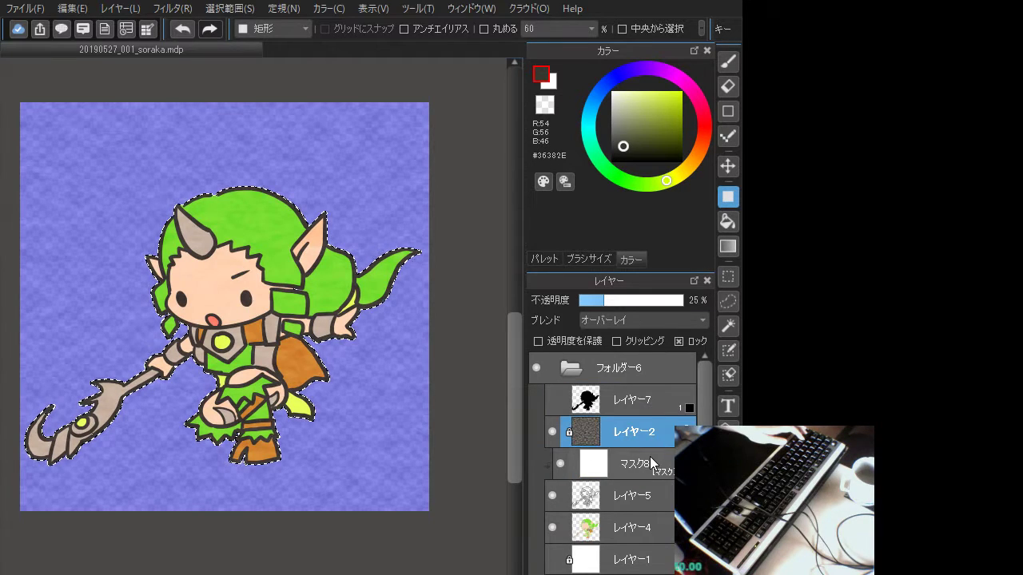
click(649, 459)
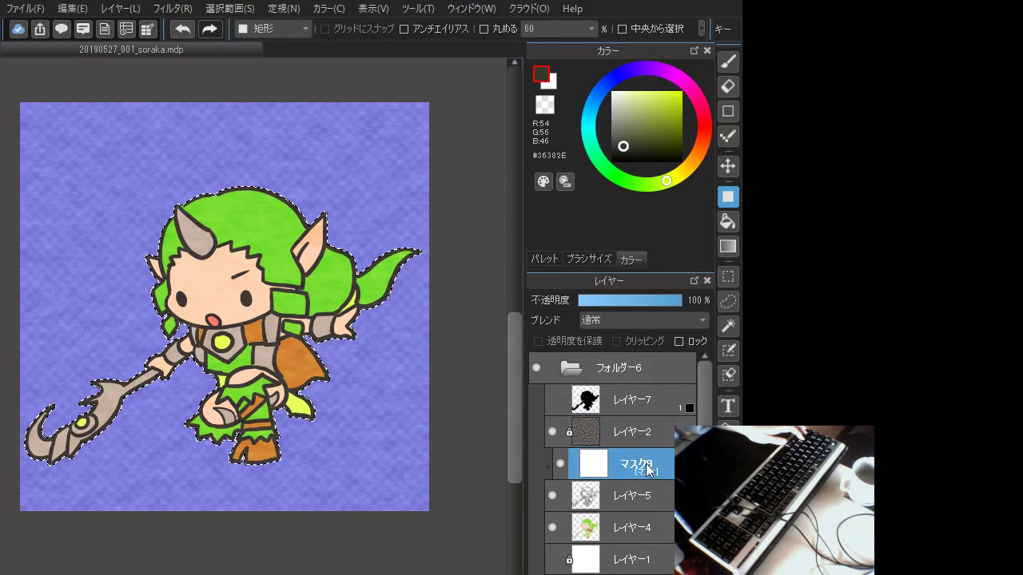
Invert the character selection and turn on clipping for レイヤー2
click(238, 11)
click(259, 67)
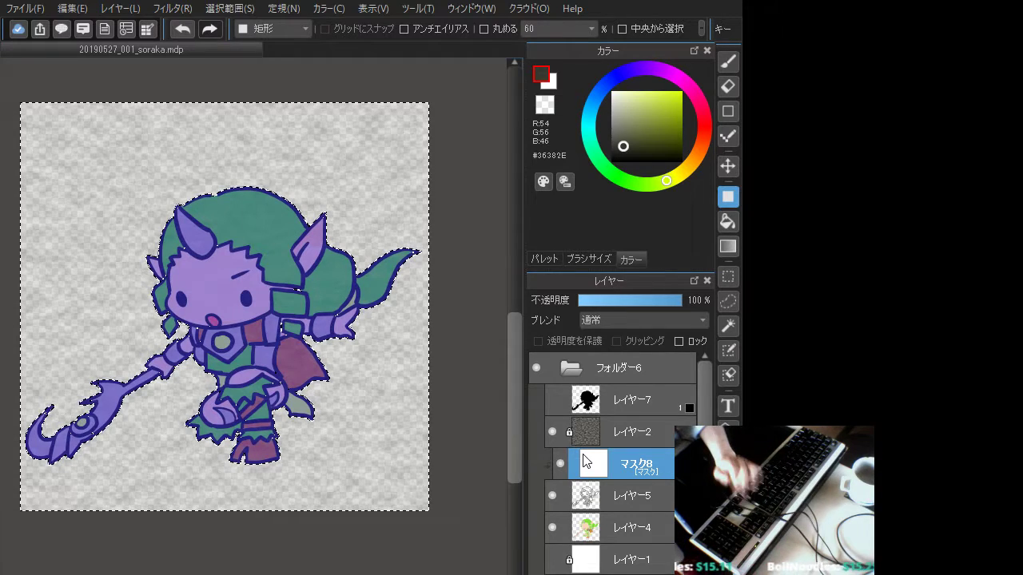
click(633, 432)
click(622, 341)
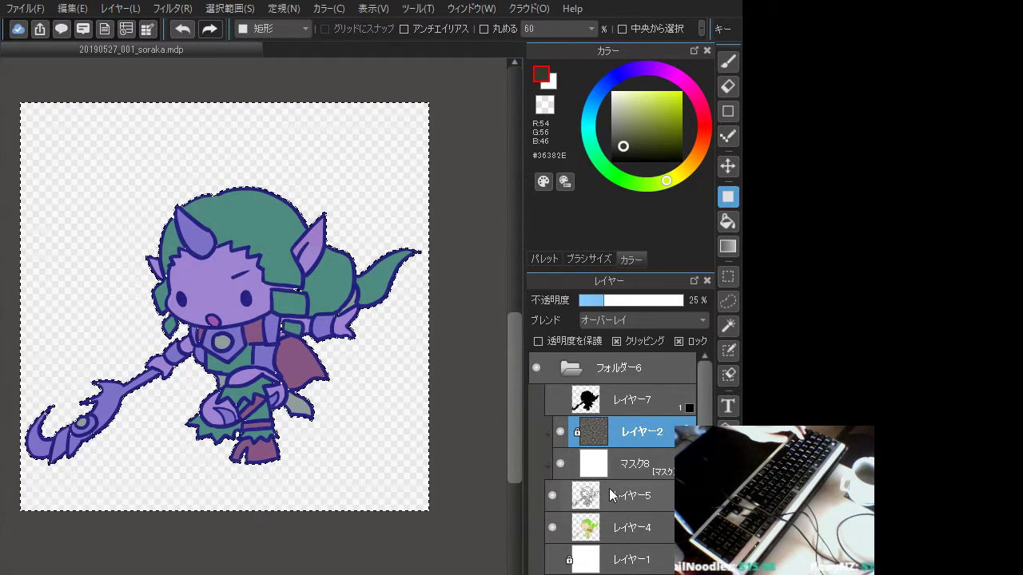
Invert the selection back to the character and check its outline
key(ctrl+d)
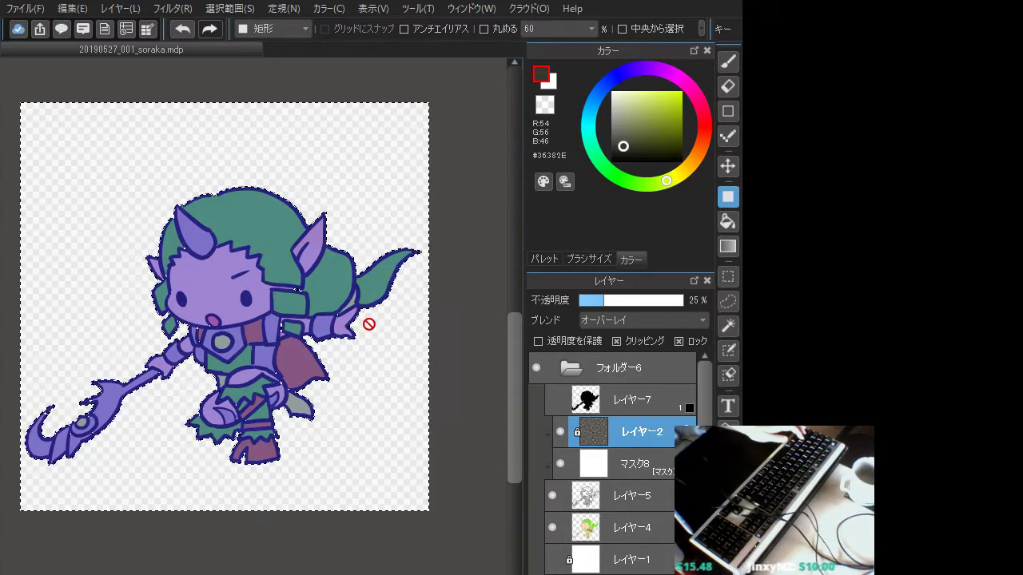
click(238, 8)
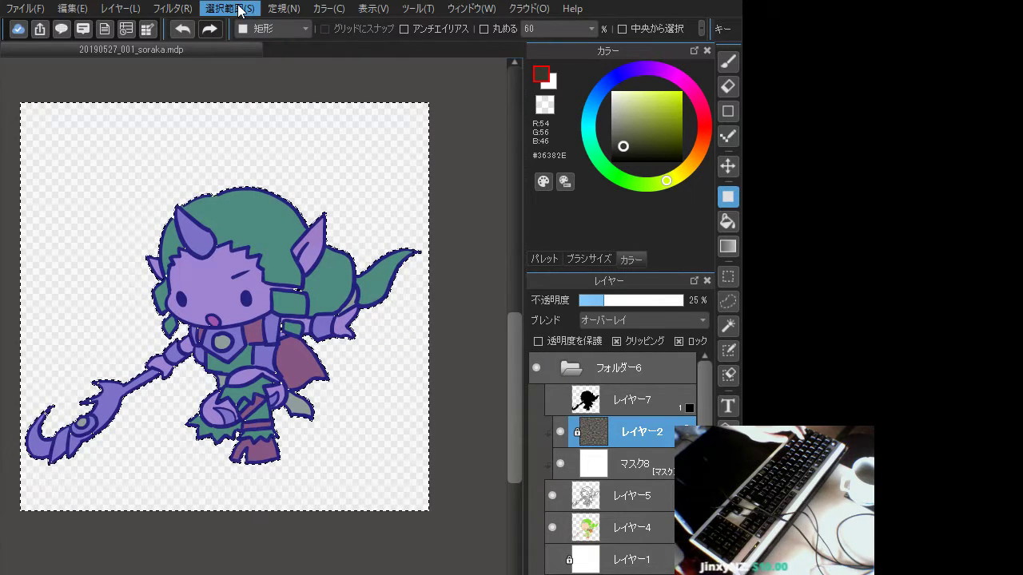
click(252, 76)
scroll(390, 309, up, 5)
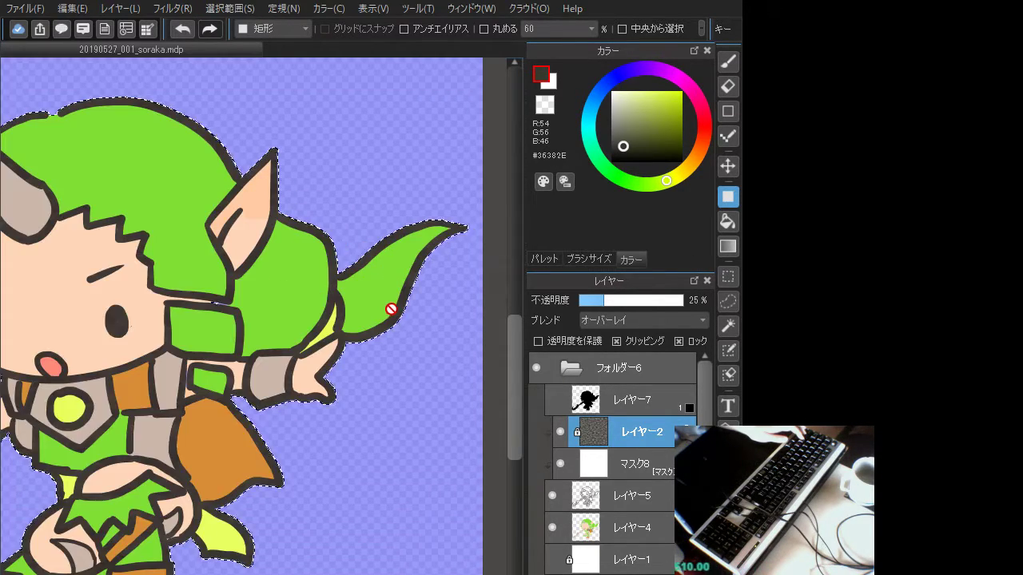
scroll(390, 311, down, 5)
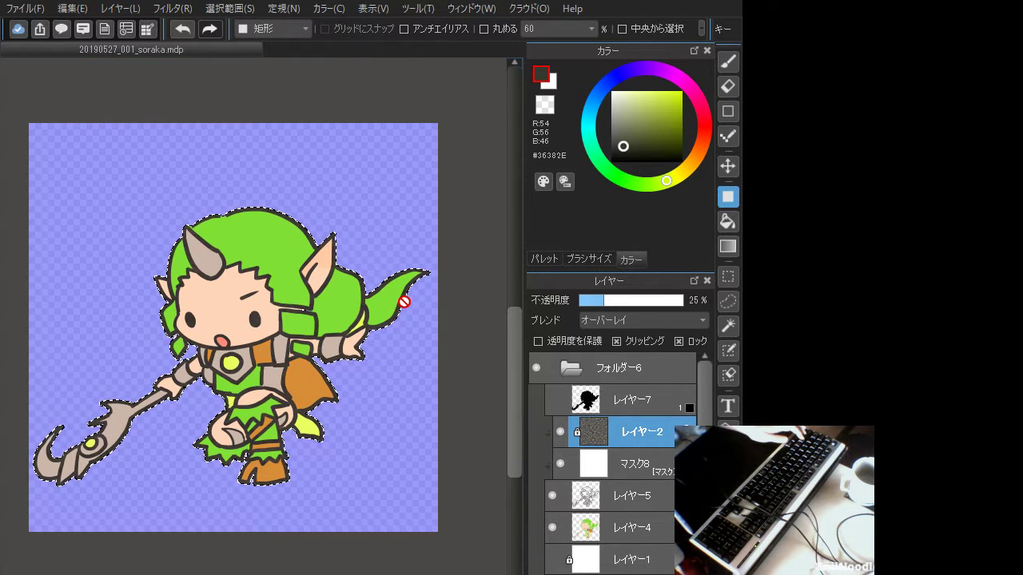
Try adding a clipped stencil layer above the mask layer, and undo it
click(647, 478)
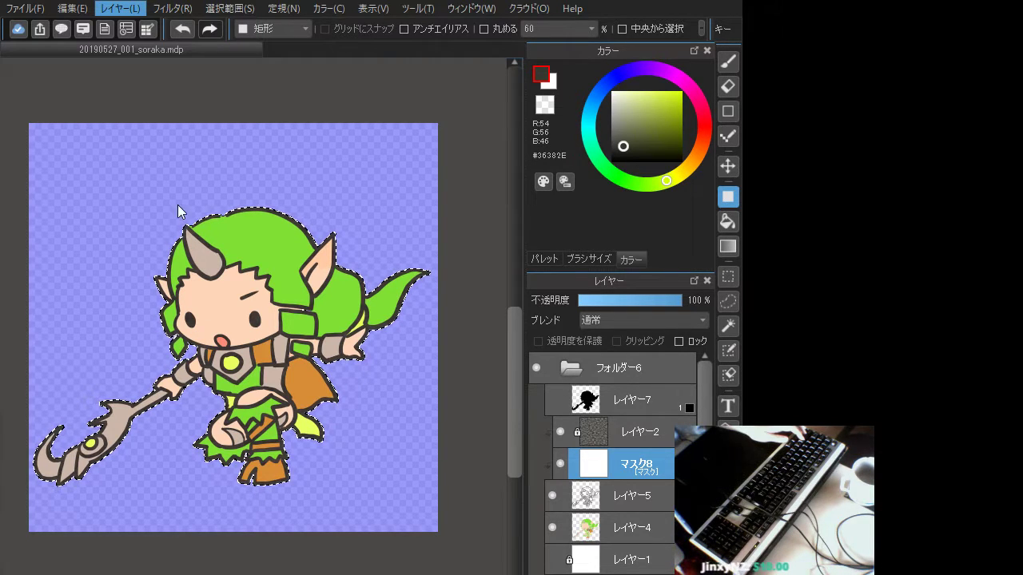
click(159, 151)
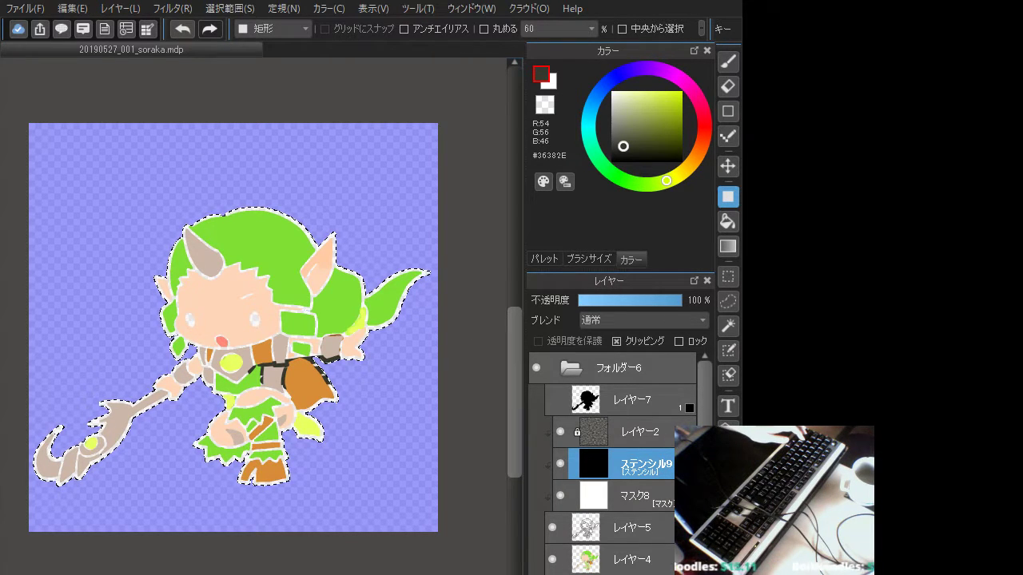
key(ctrl+z)
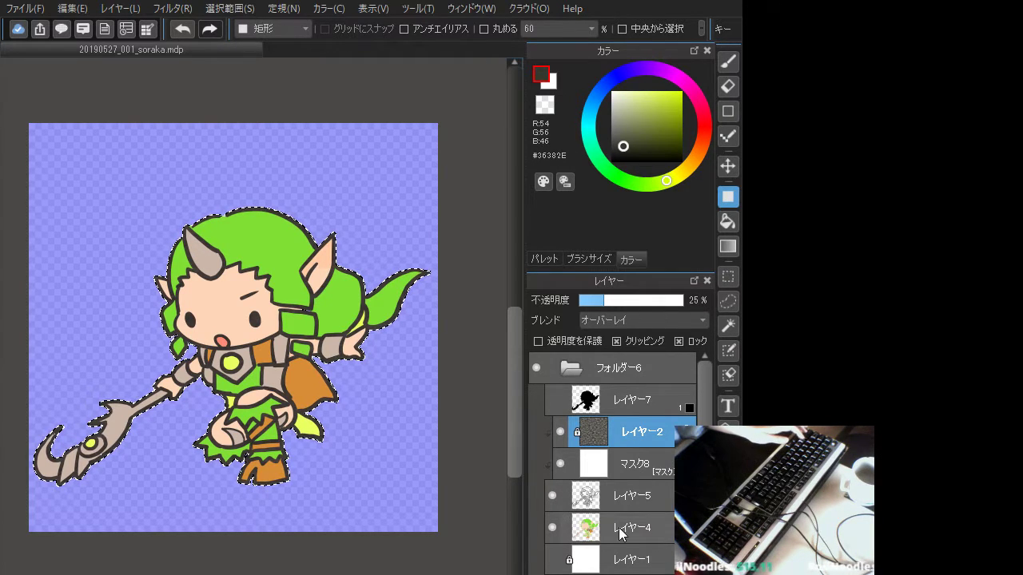
Make the mask layer active and clear the character selection
click(624, 469)
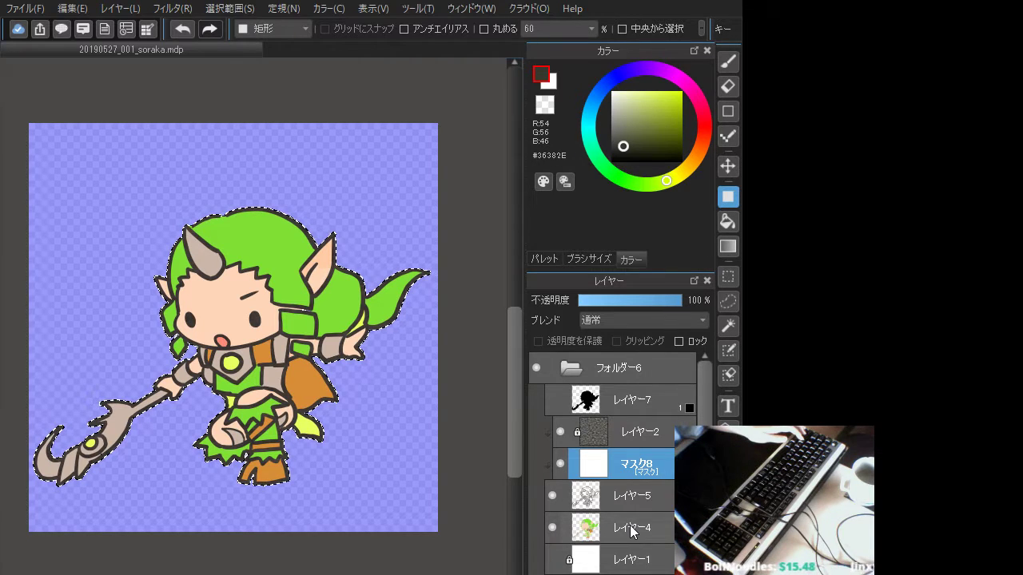
drag(622, 300, 679, 304)
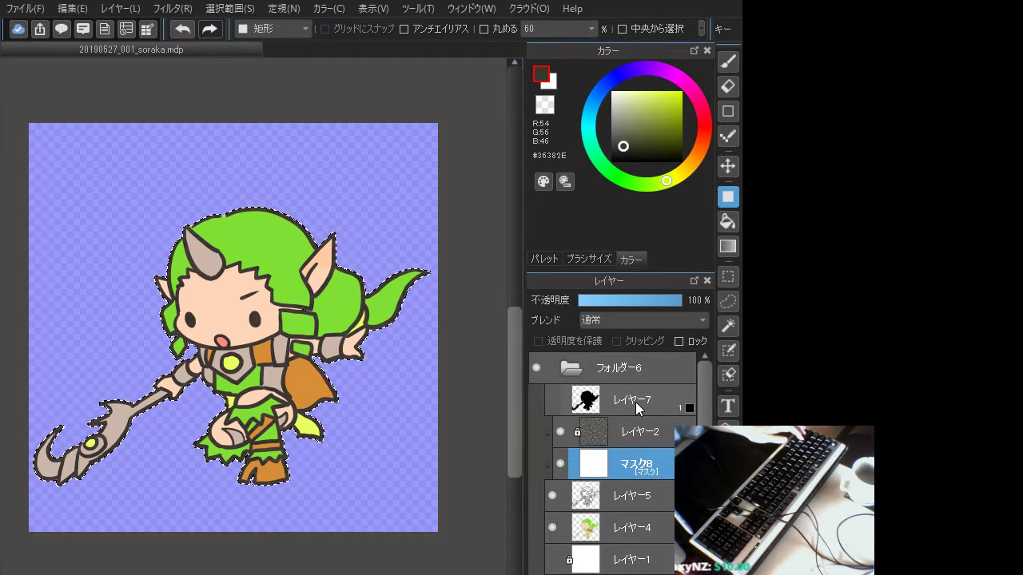
key(ctrl+d)
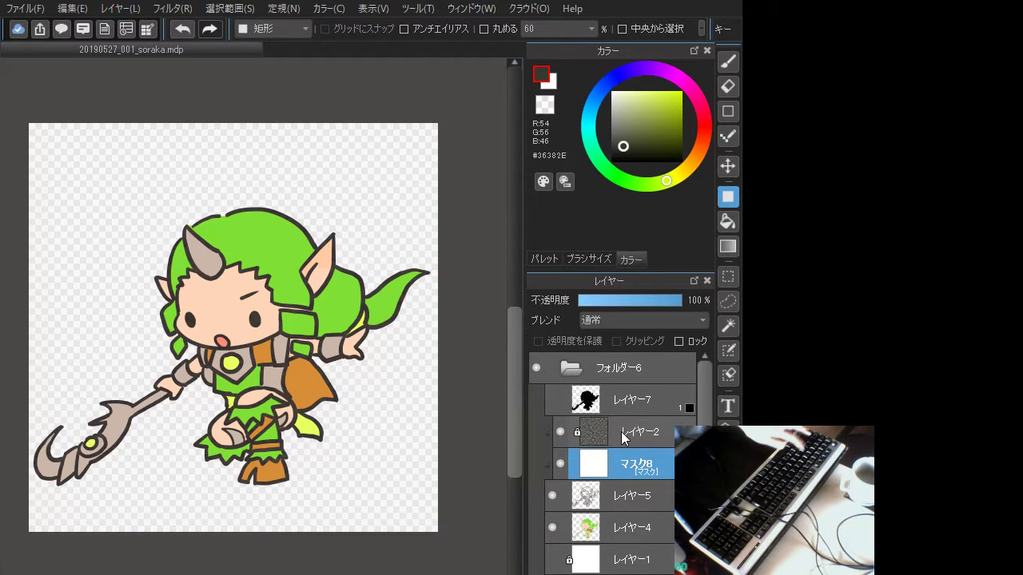
Move レイヤー7 directly below レイヤー2, and move the mask layer out above フォルダー6 and hide it
drag(622, 408, 644, 447)
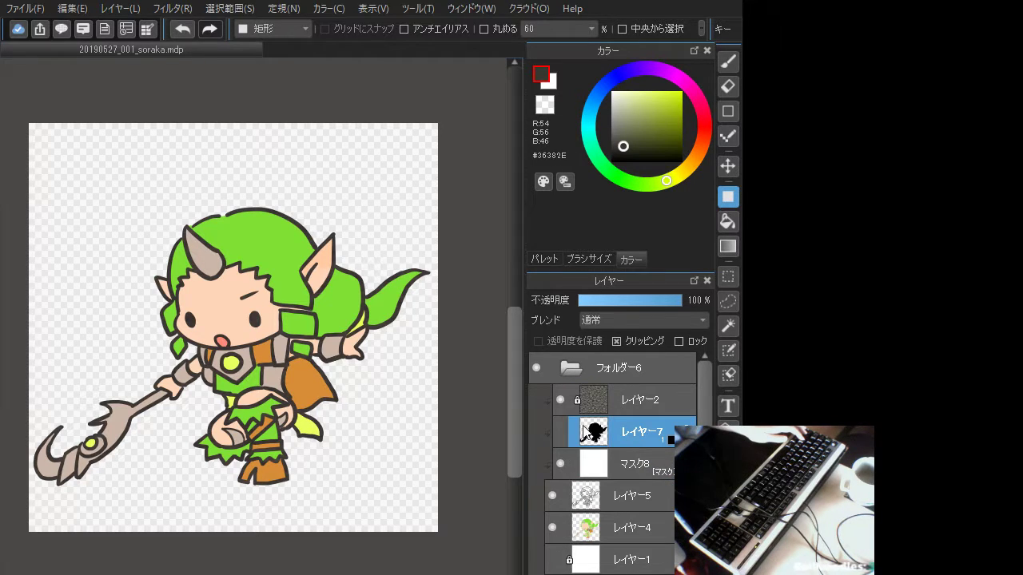
click(644, 465)
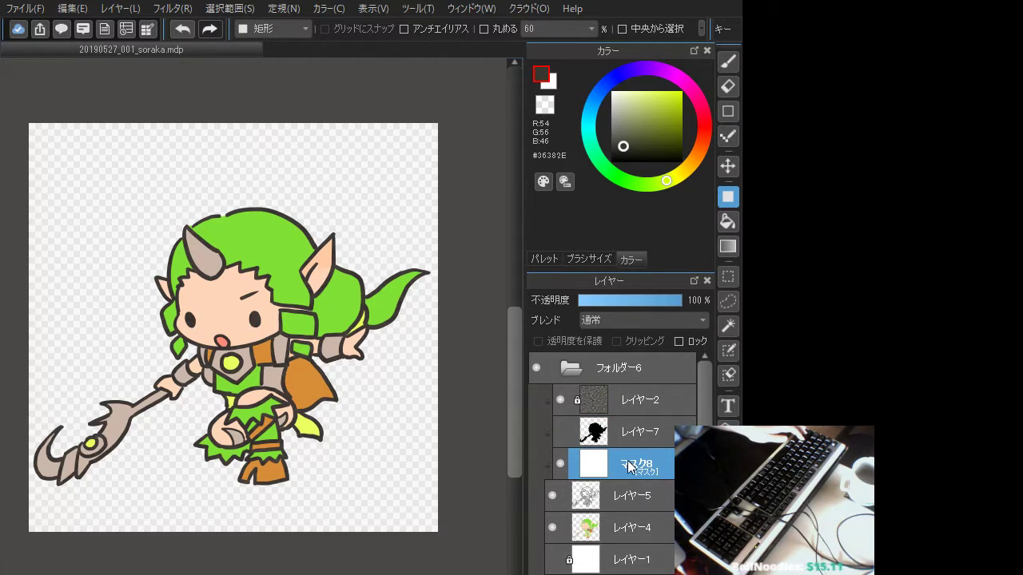
drag(641, 462, 640, 390)
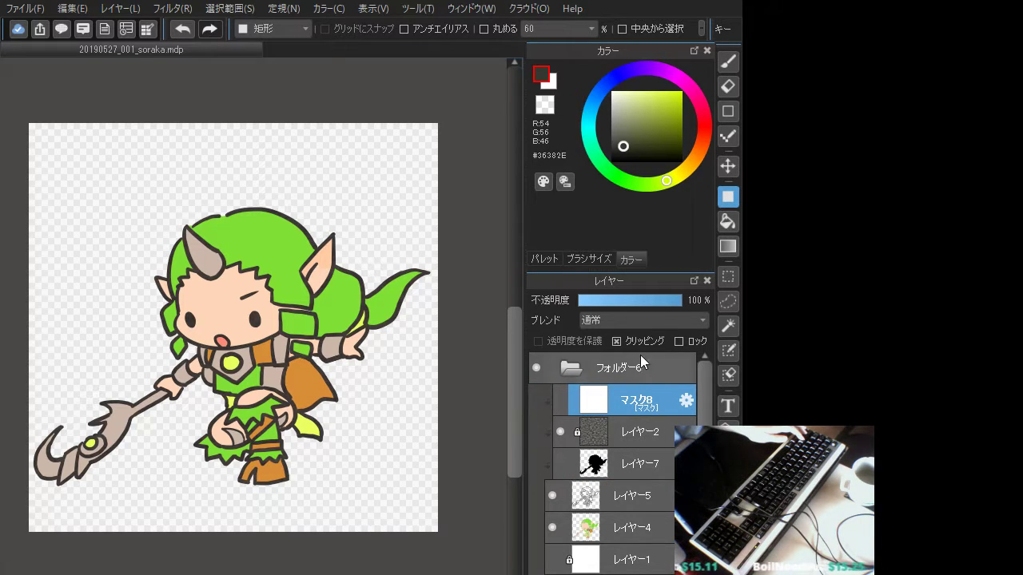
click(618, 342)
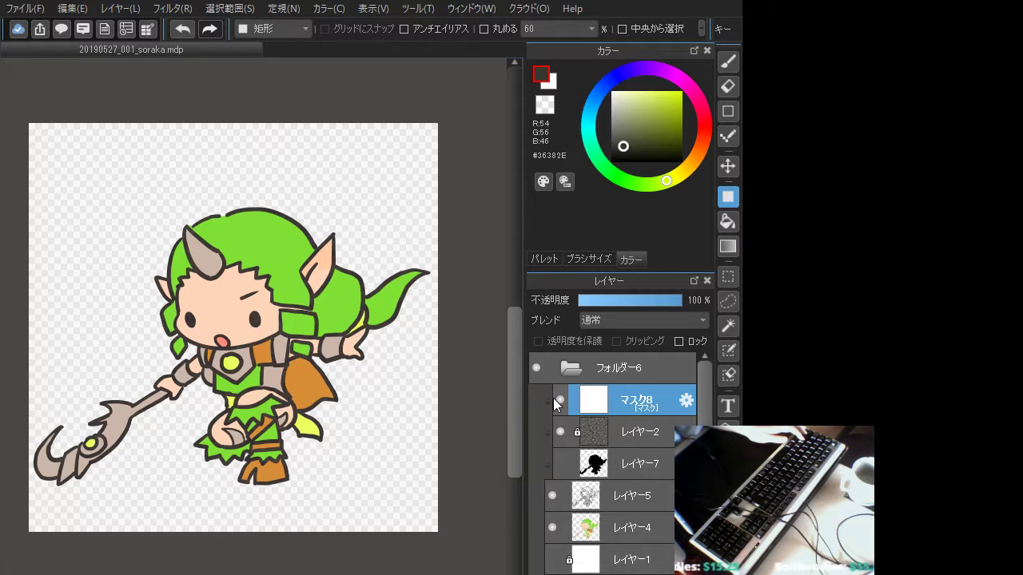
click(642, 434)
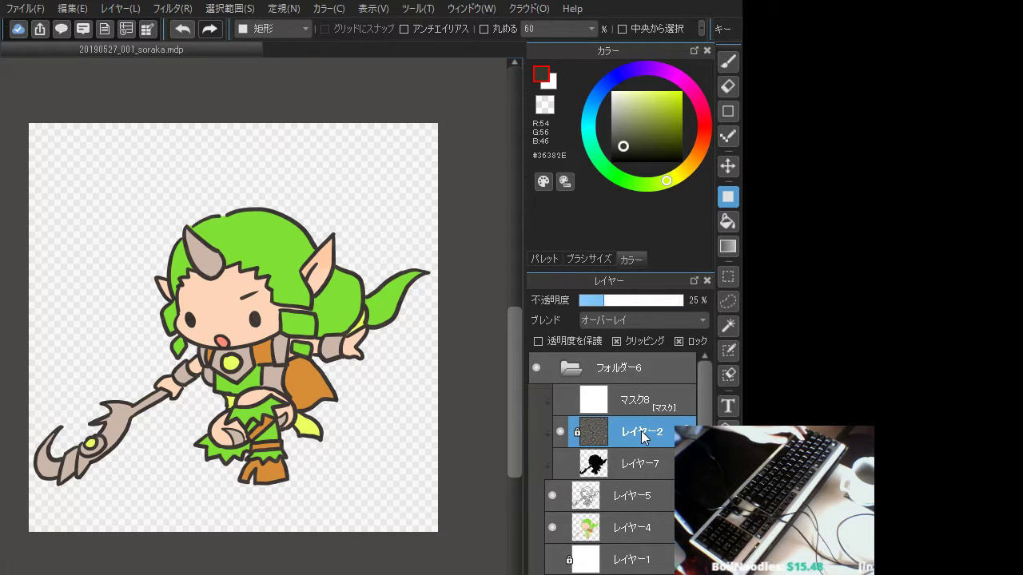
drag(645, 405, 652, 361)
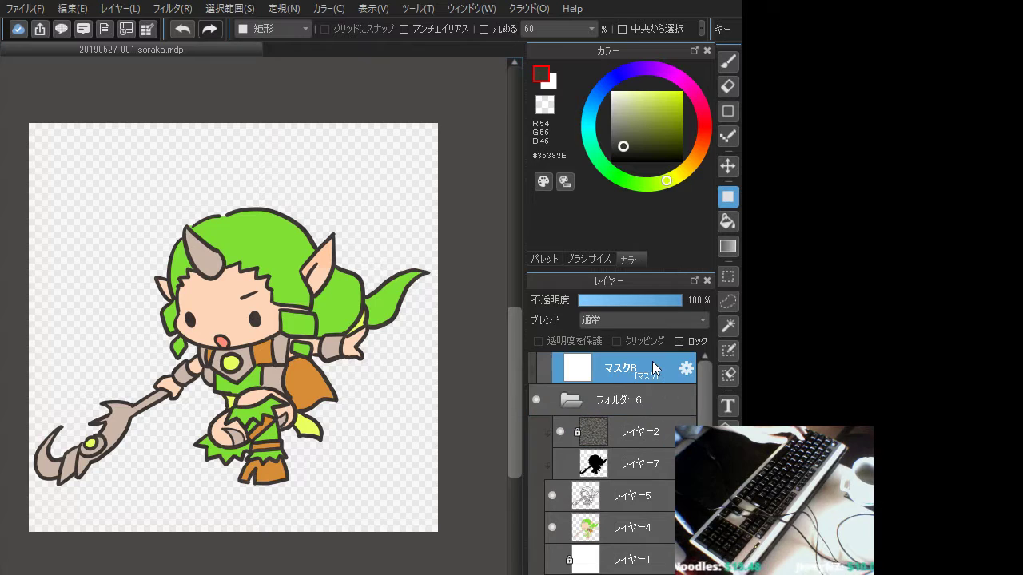
Hide レイヤー5, レイヤー4 and レイヤー2, and show the silhouette layer レイヤー7
click(654, 464)
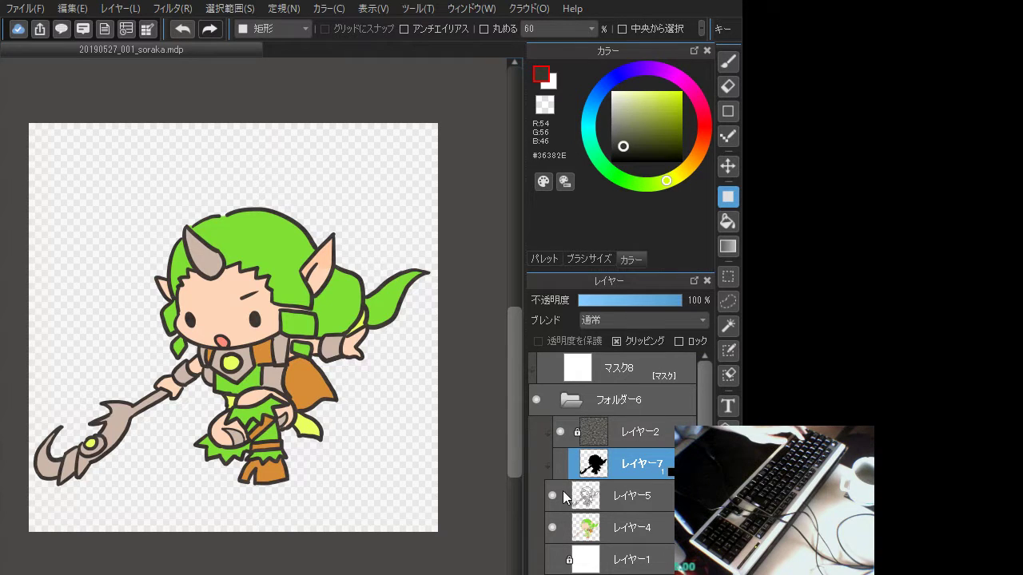
click(560, 494)
click(553, 526)
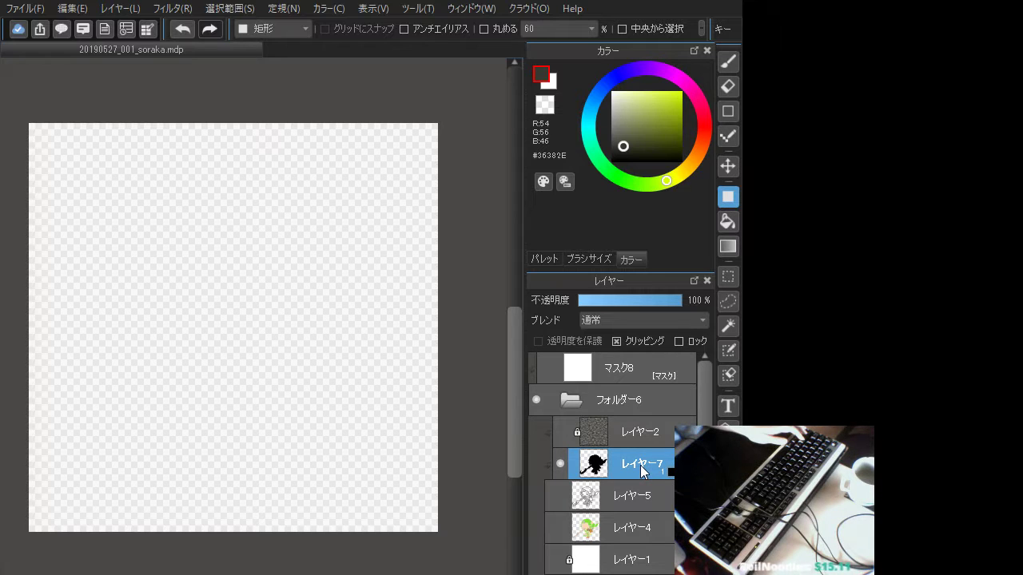
Move the mask layer between レイヤー7 and レイヤー5, and briefly toggle the visibility of the layers below it
click(615, 369)
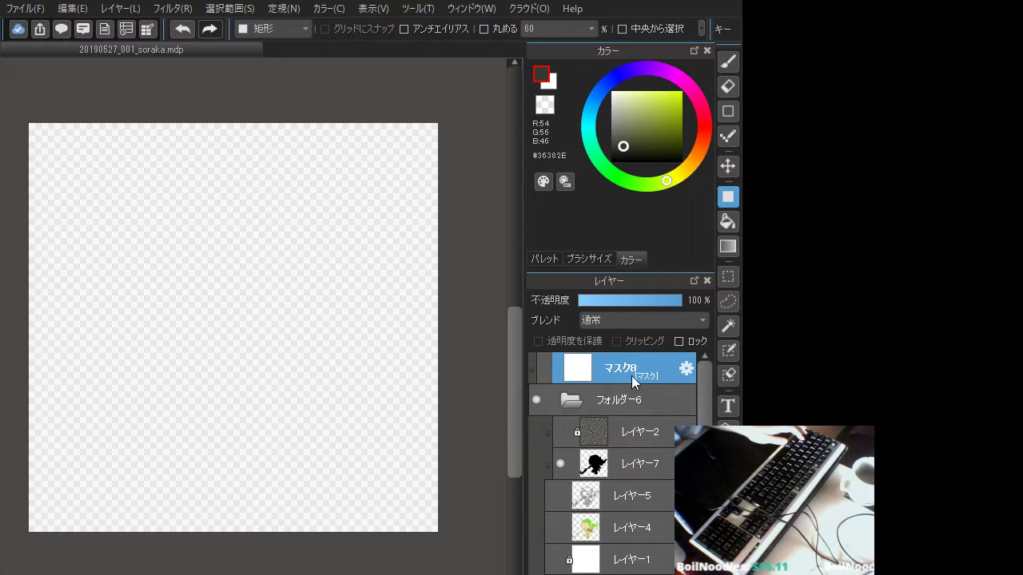
drag(623, 369, 657, 474)
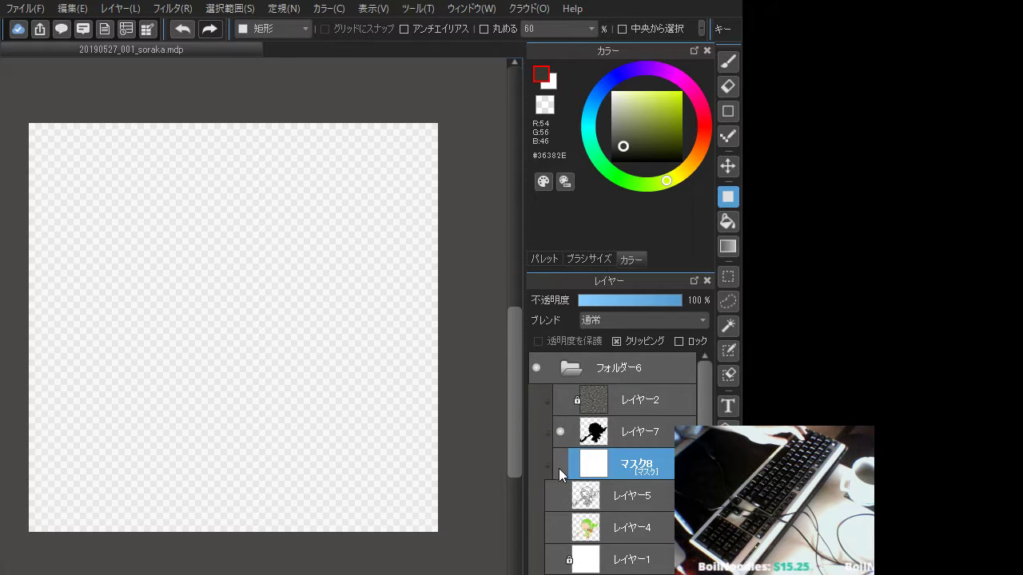
drag(558, 469, 652, 450)
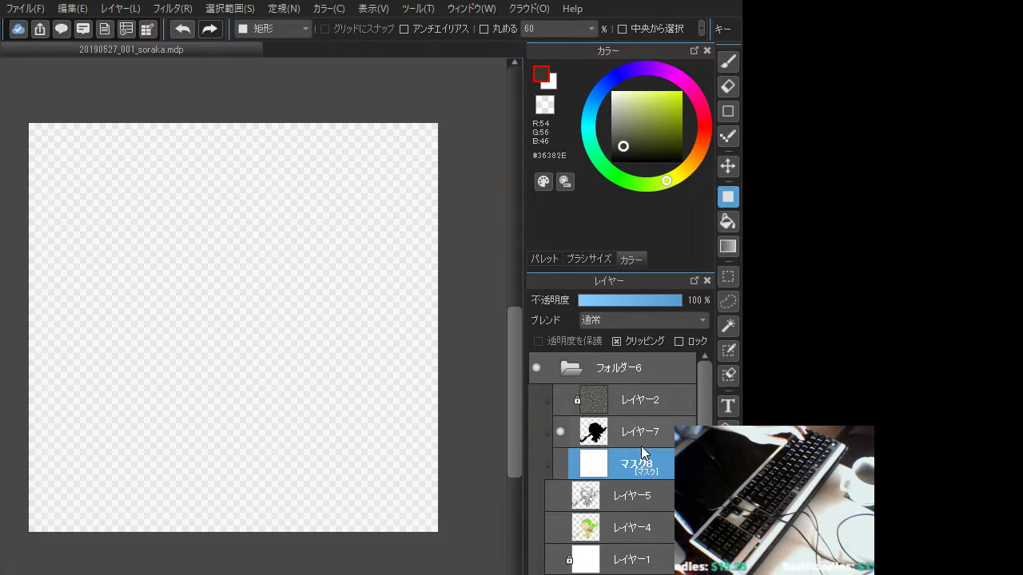
click(554, 528)
click(553, 528)
click(553, 559)
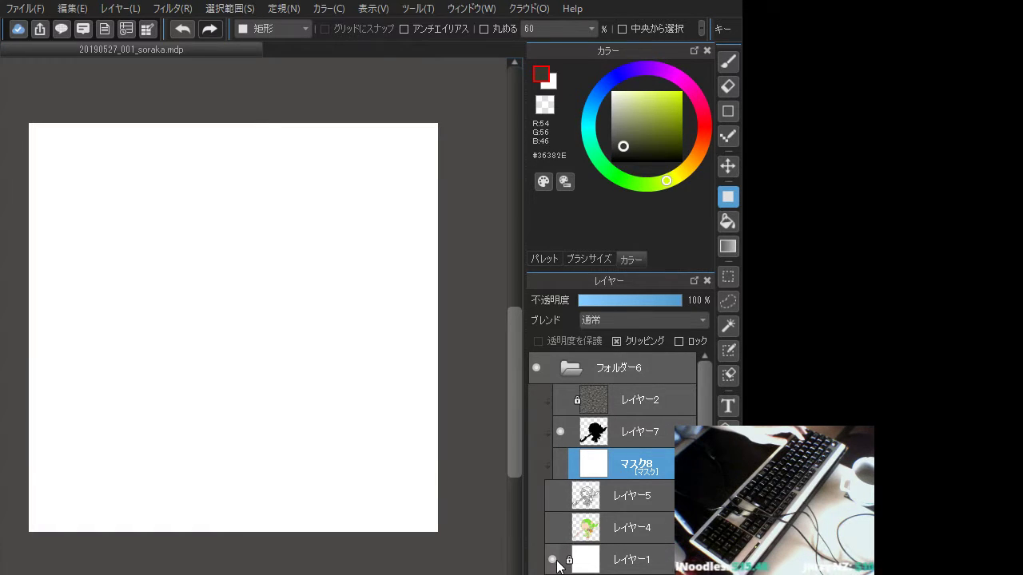
click(553, 560)
Select レイヤー7's opaque pixels and add the small gaps inside the silhouette to the selection with the lasso
click(615, 434)
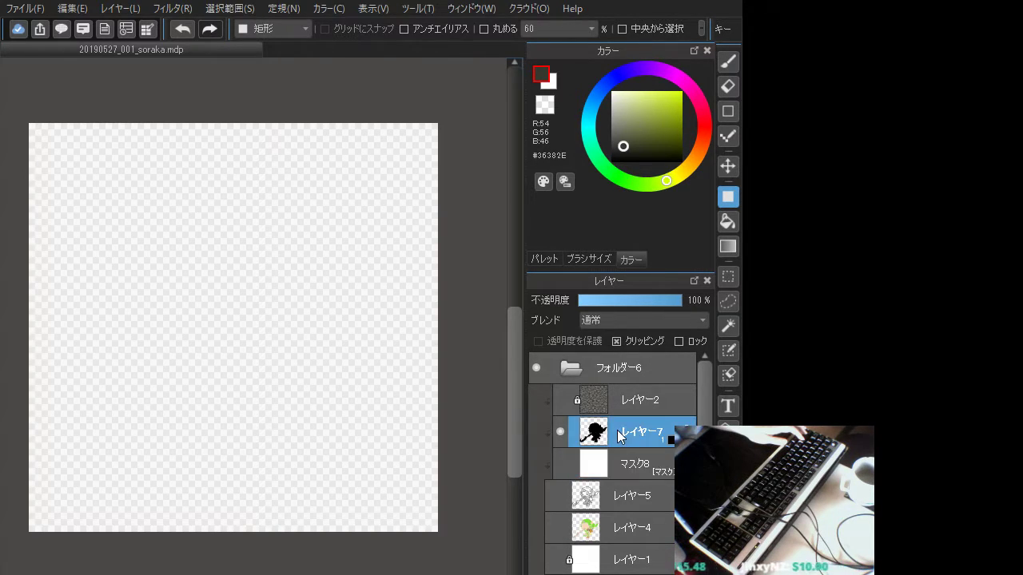
ctrl+click(601, 438)
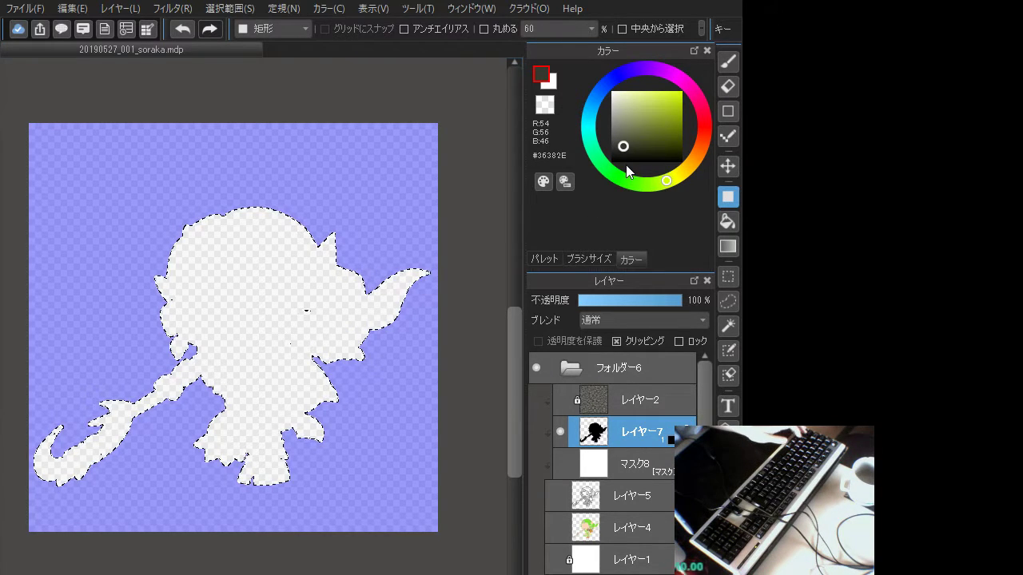
click(726, 64)
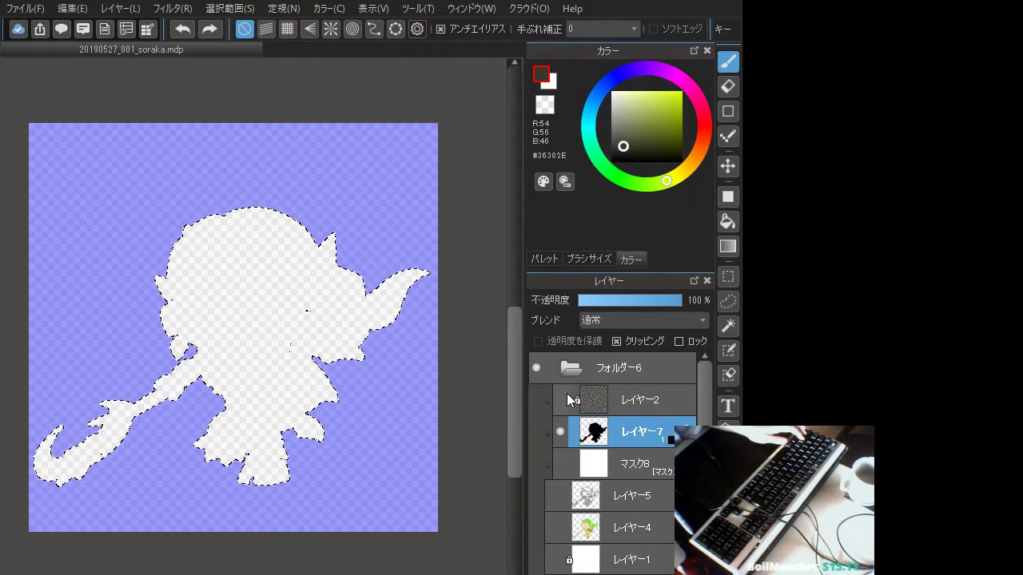
click(727, 302)
mouse_move(305, 312)
mouse_down()
mouse_move(334, 316)
mouse_move(282, 306)
mouse_move(306, 353)
mouse_move(282, 326)
mouse_up()
key(ctrl+z)
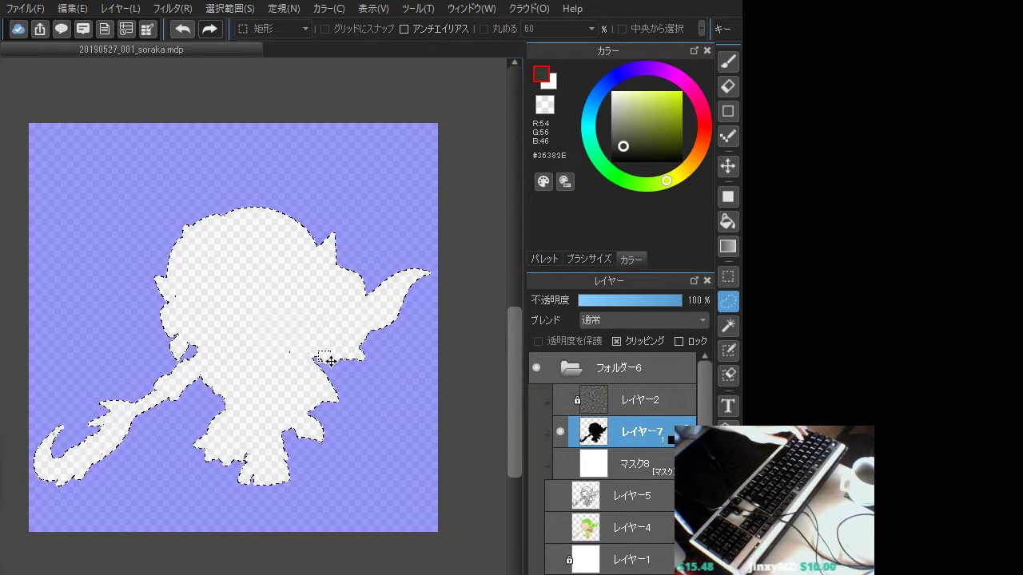
drag(279, 342, 296, 367)
key(ctrl+z)
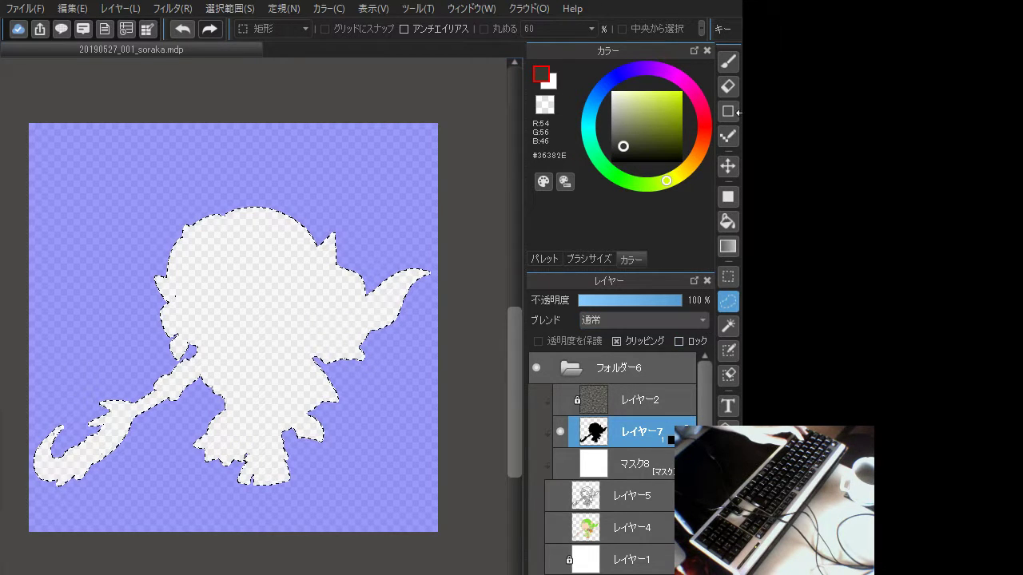
Choose the Bucket tool, then make the mask layer マスク8 visible and active
click(729, 67)
click(731, 225)
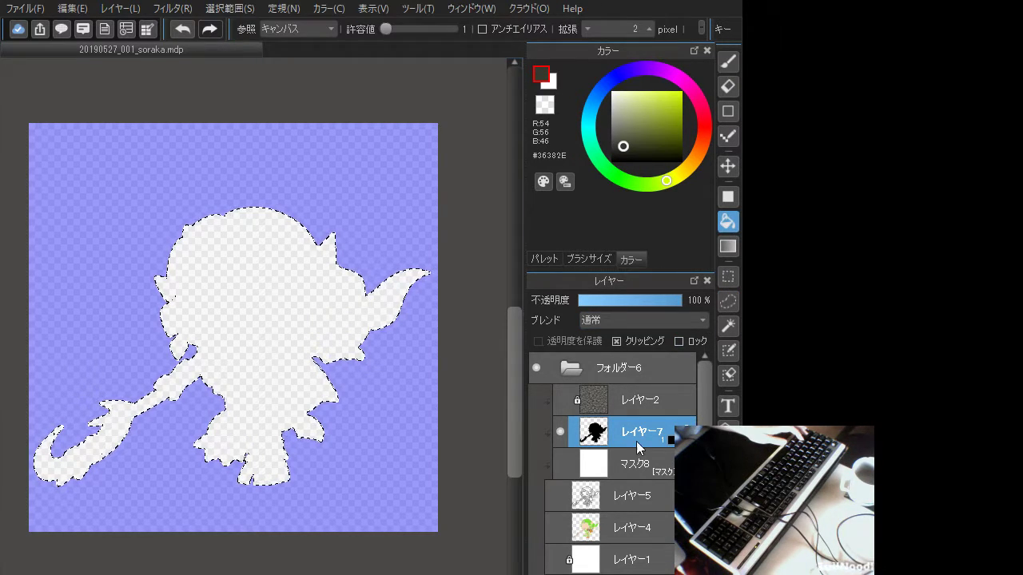
mouse_move(655, 300)
mouse_down()
mouse_move(632, 301)
mouse_move(647, 301)
mouse_up()
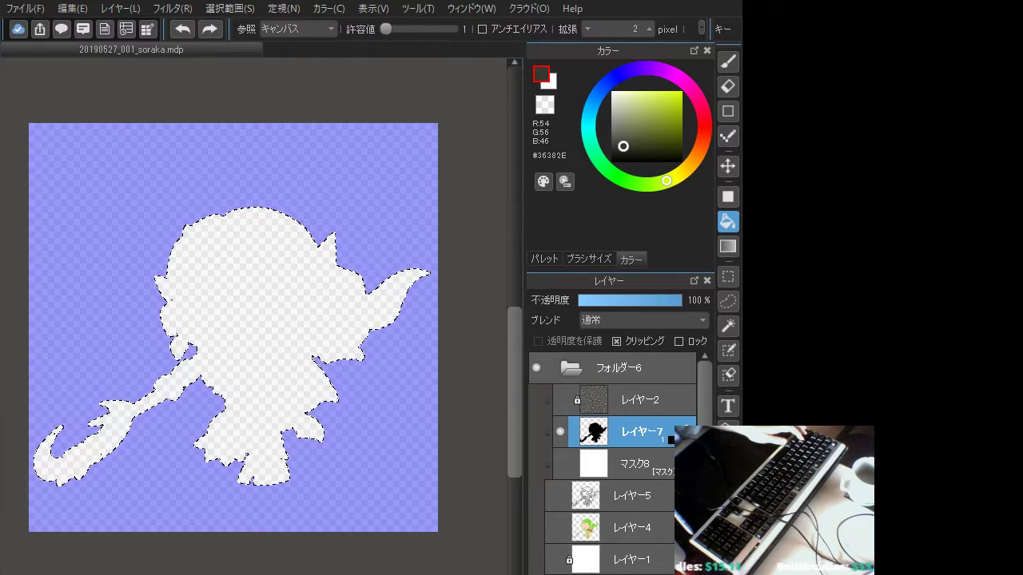
click(643, 464)
click(616, 444)
click(553, 464)
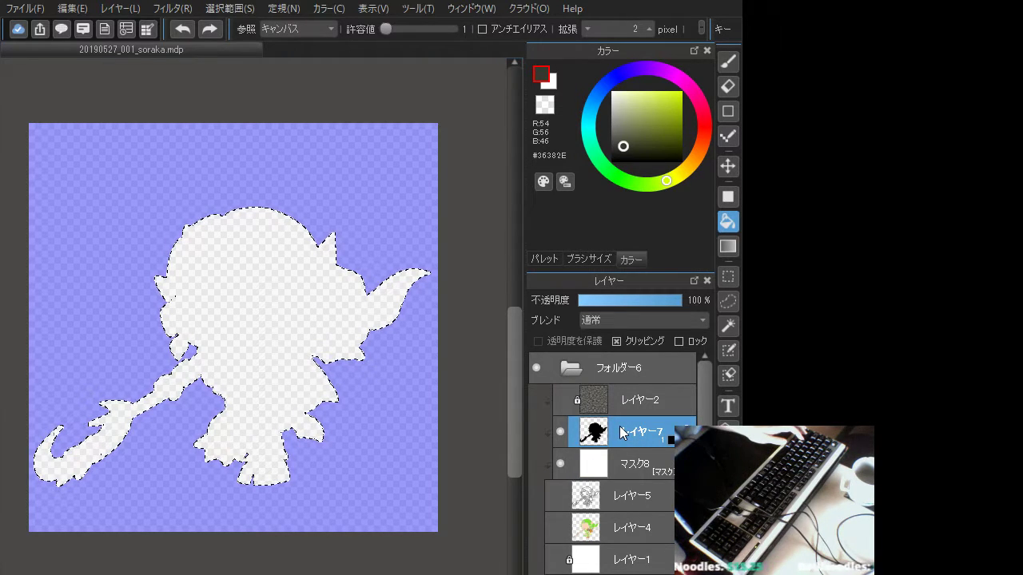
click(628, 463)
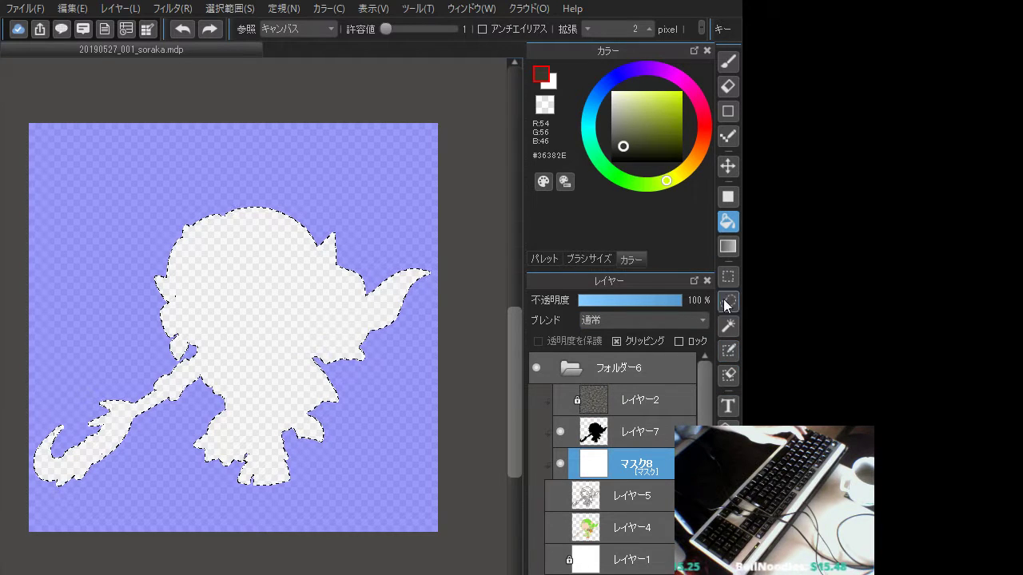
Fill the selected silhouette area on マスク8 with black (#000000)
drag(680, 117, 590, 183)
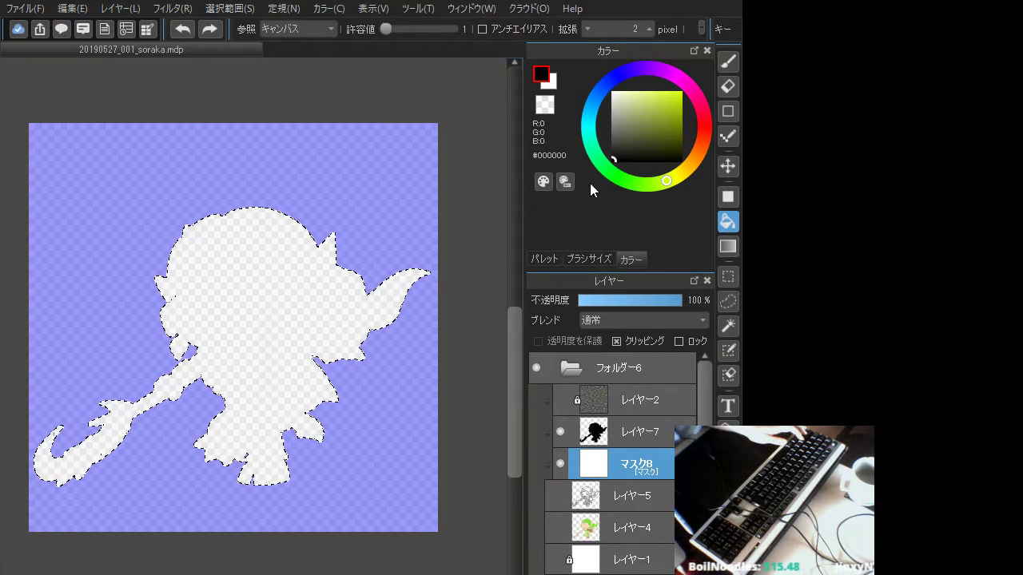
click(294, 343)
key(ctrl+z)
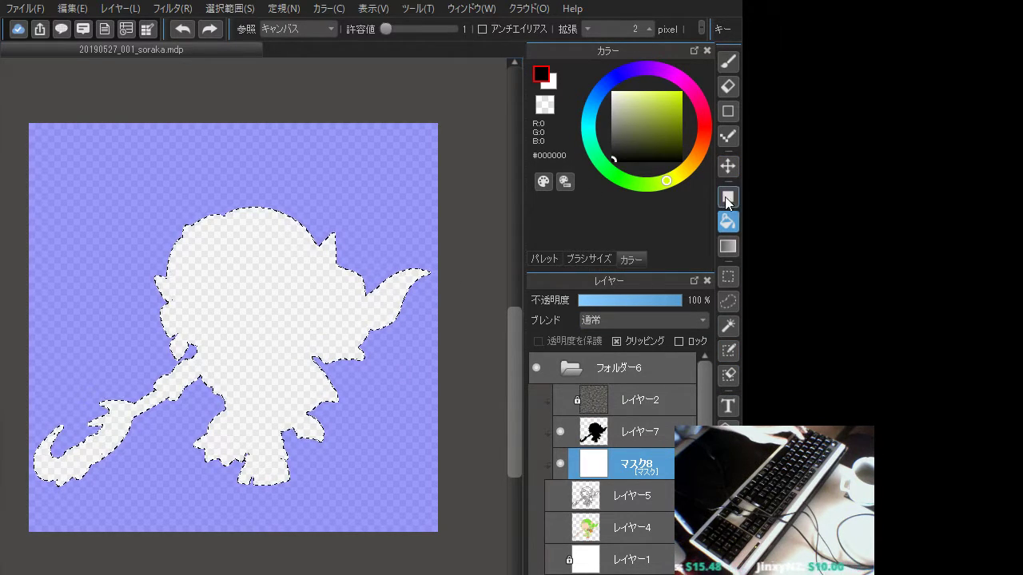
click(727, 196)
drag(11, 157, 445, 555)
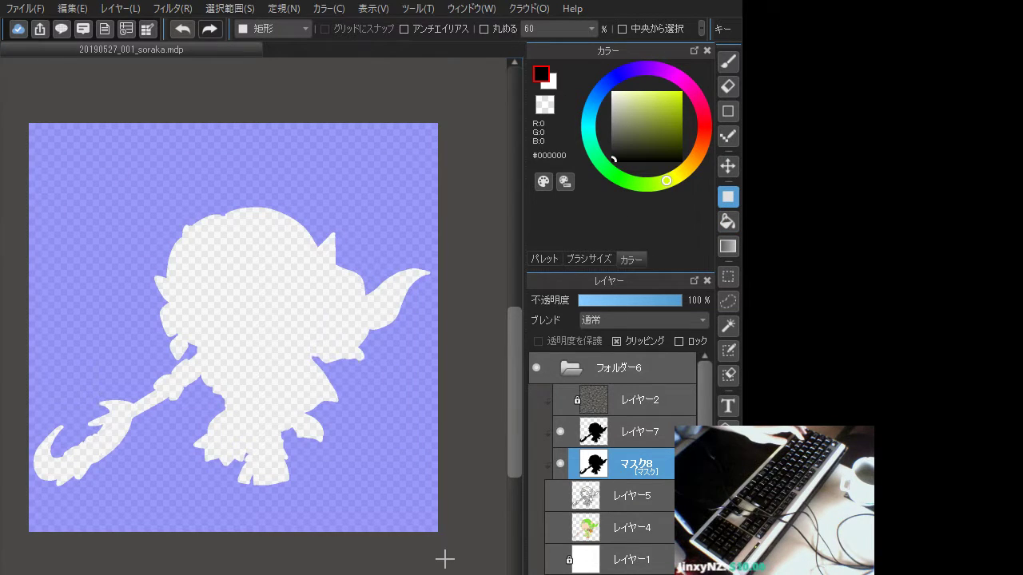
Delete the silhouette layer レイヤー7, and show レイヤー5 and レイヤー4
click(632, 436)
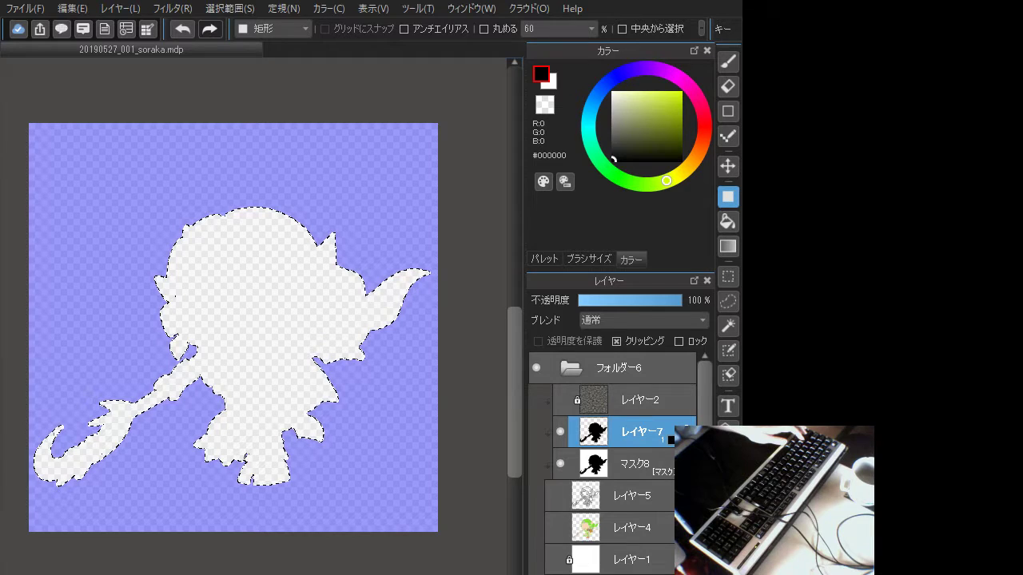
key(Delete)
click(560, 400)
click(561, 402)
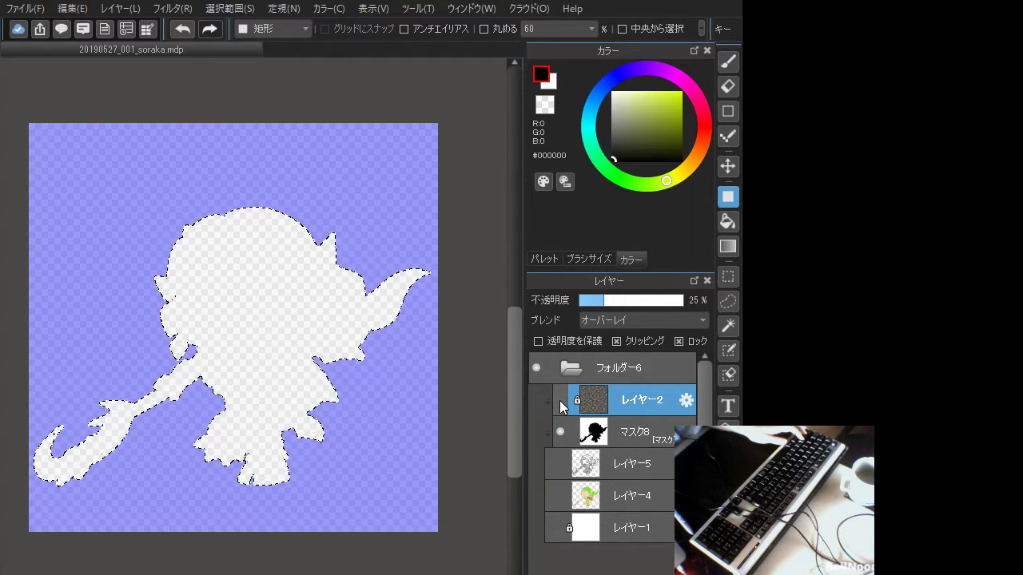
click(552, 463)
click(552, 496)
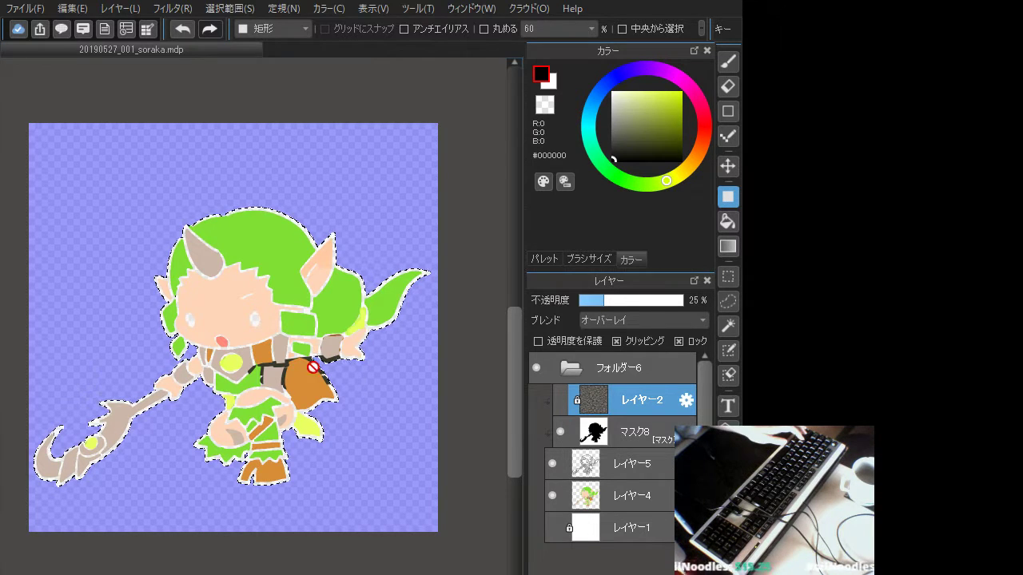
Try a red (#FF3500) brush stroke on レイヤー5 with マスク8 hidden, and undo it
click(631, 435)
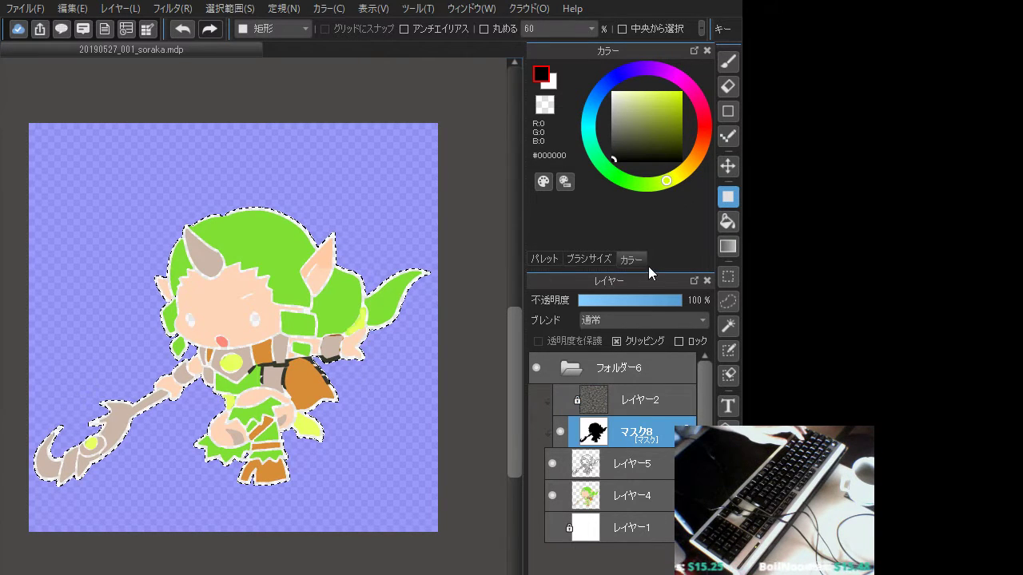
click(727, 61)
click(665, 119)
click(704, 134)
click(680, 93)
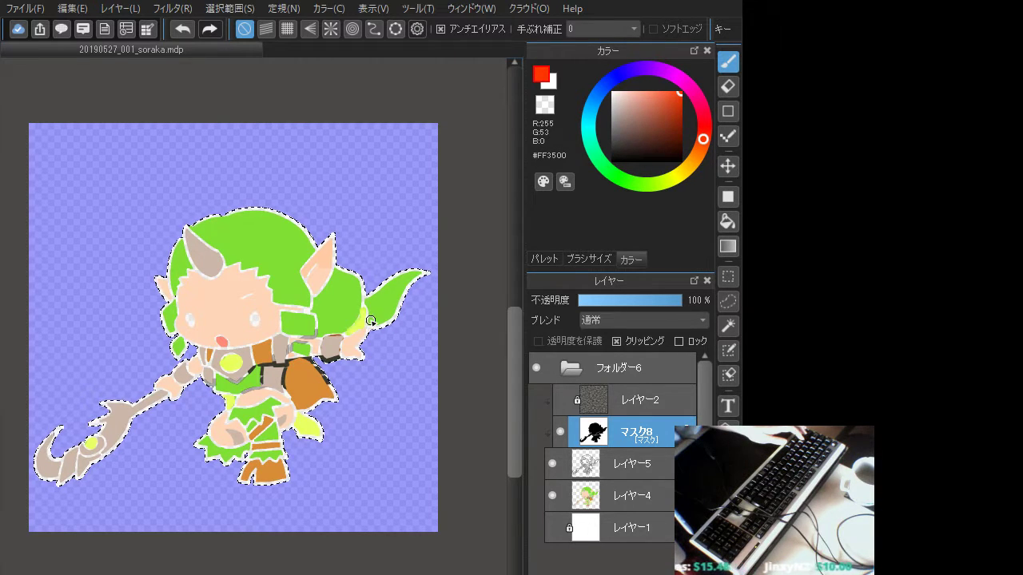
click(605, 461)
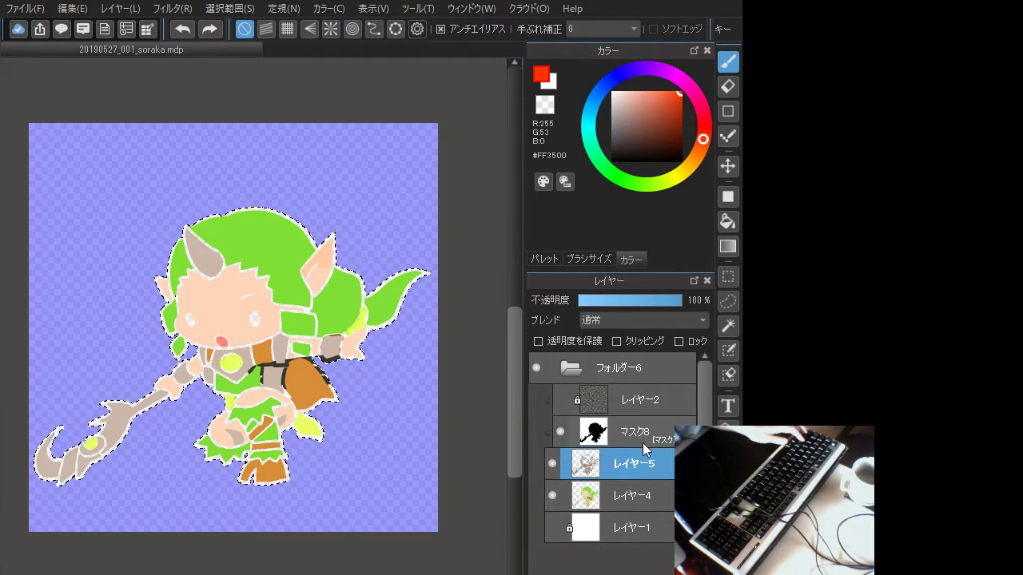
click(560, 431)
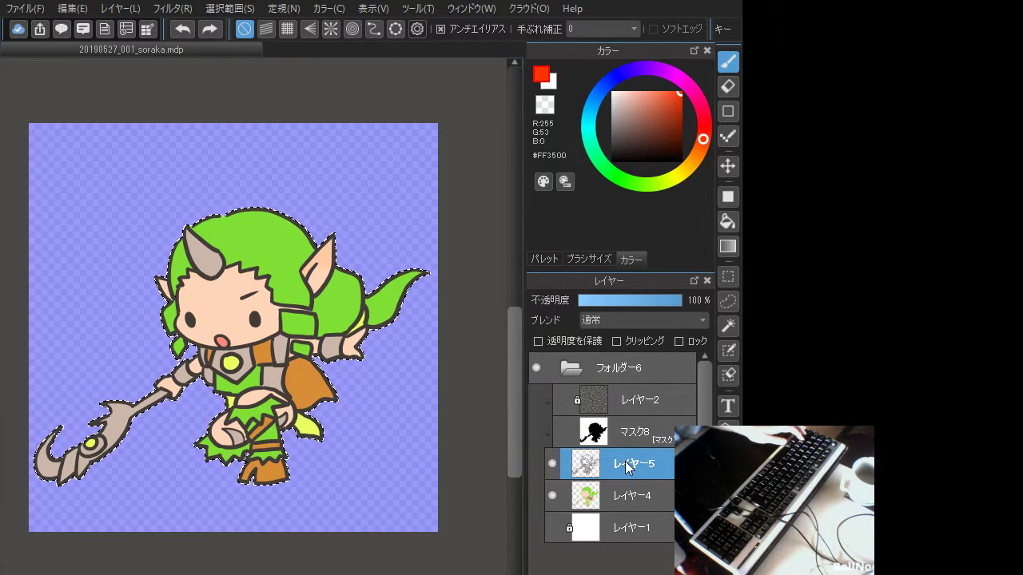
drag(213, 381, 320, 365)
key(ctrl+z)
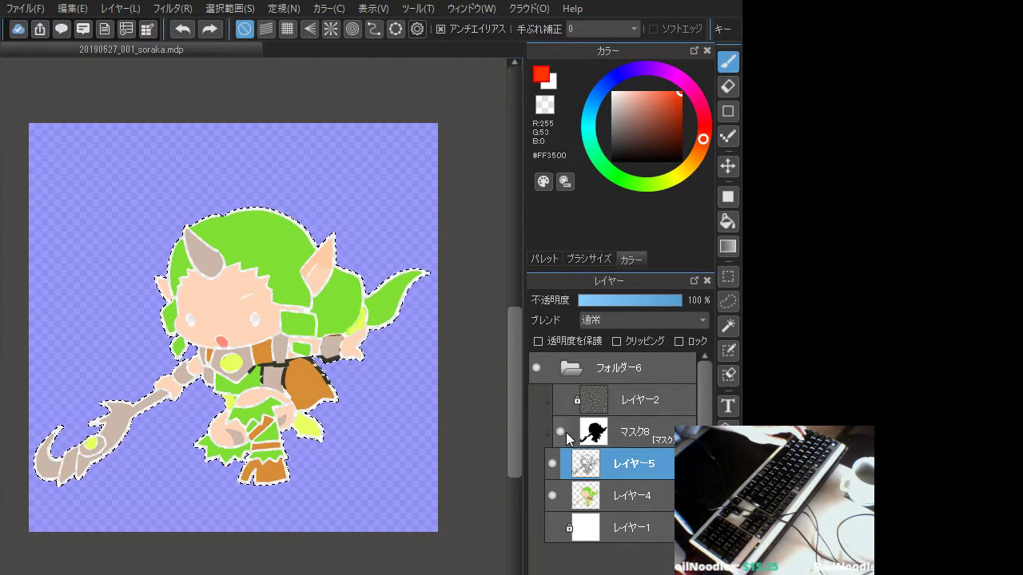
Try filling the silhouette area on マスク8 with red (#FF3500), and refill it with black
click(630, 440)
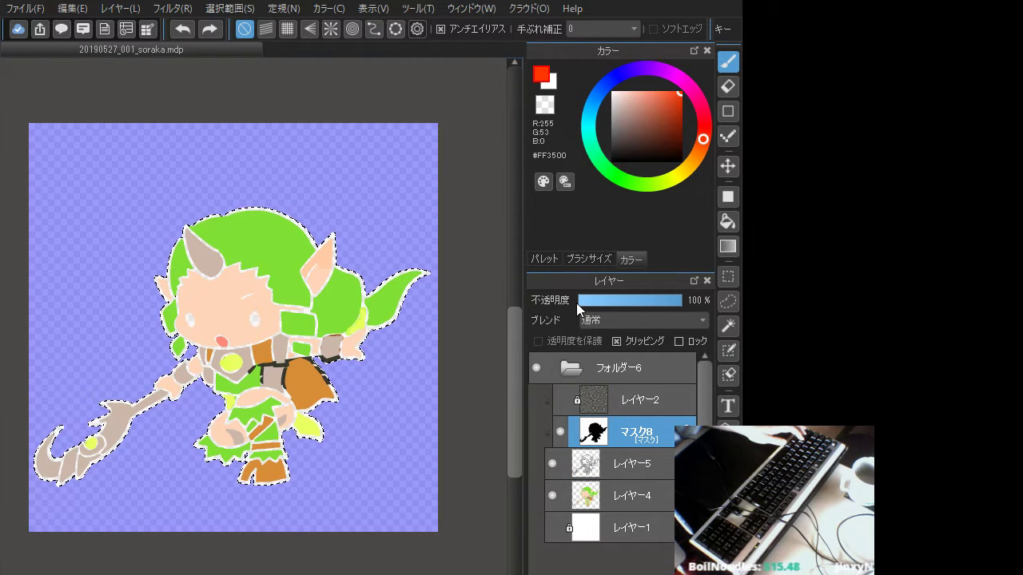
key(ctrl+y)
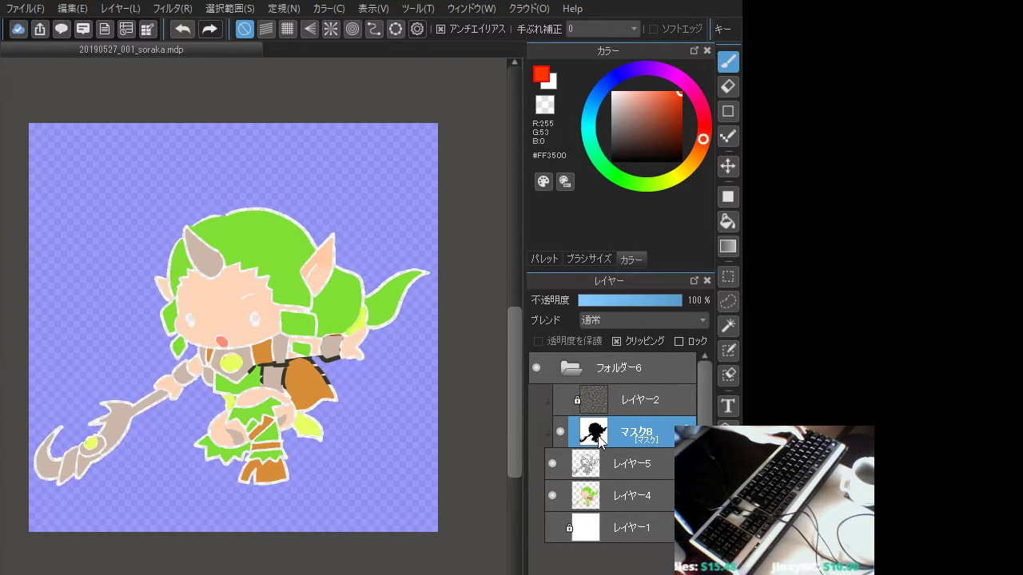
click(727, 196)
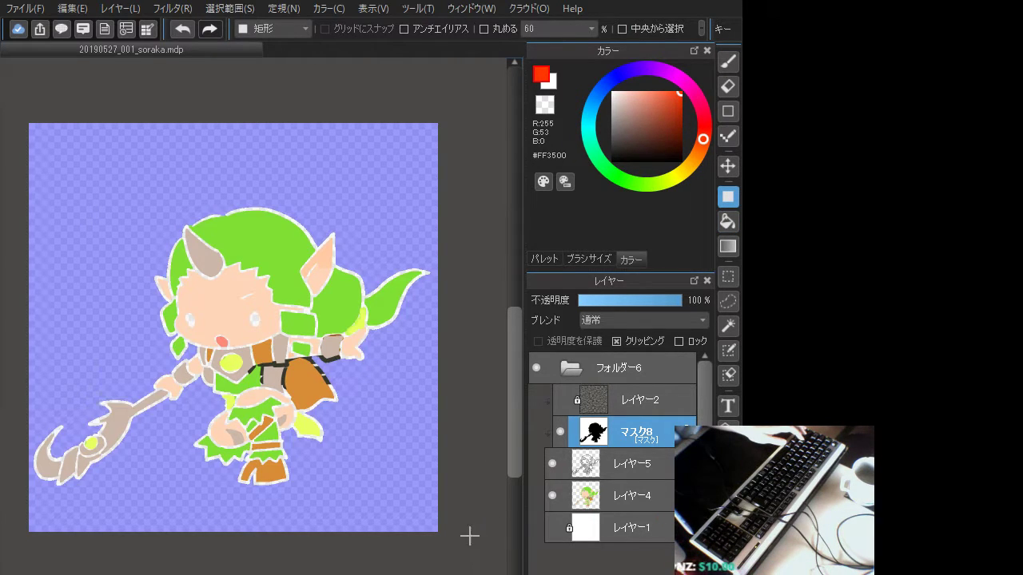
drag(13, 182, 471, 569)
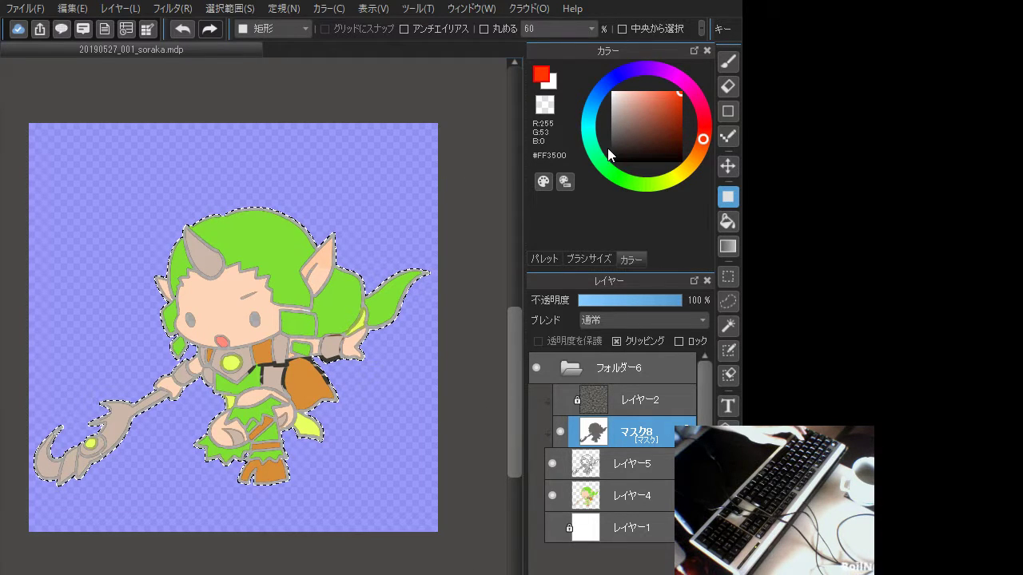
drag(622, 133, 602, 177)
drag(15, 153, 469, 565)
key(ctrl+d)
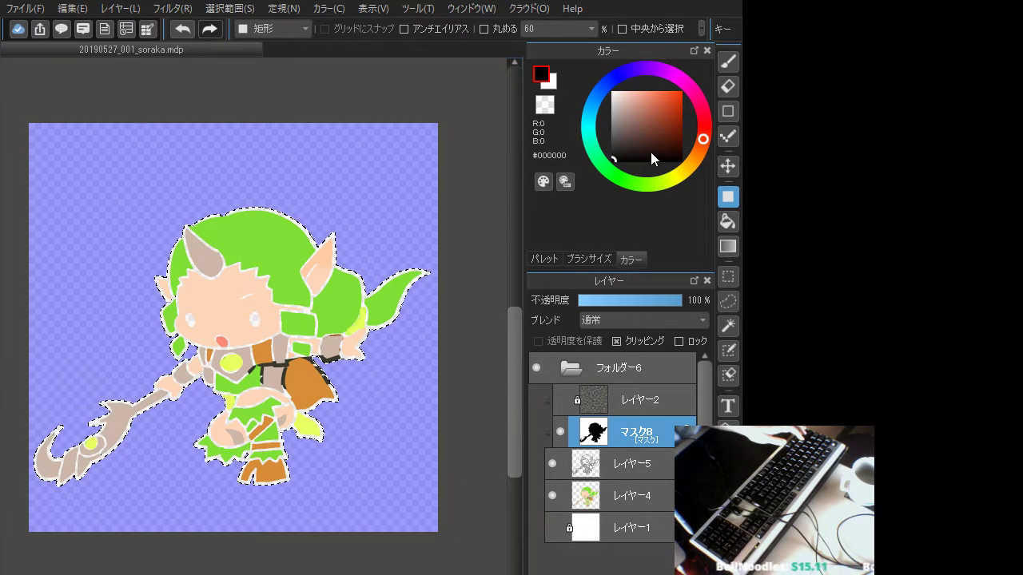
Fill マスク8 white inside the silhouette and black everywhere outside it using the inverted selection, and clear the selection
drag(652, 148, 612, 92)
drag(16, 104, 468, 564)
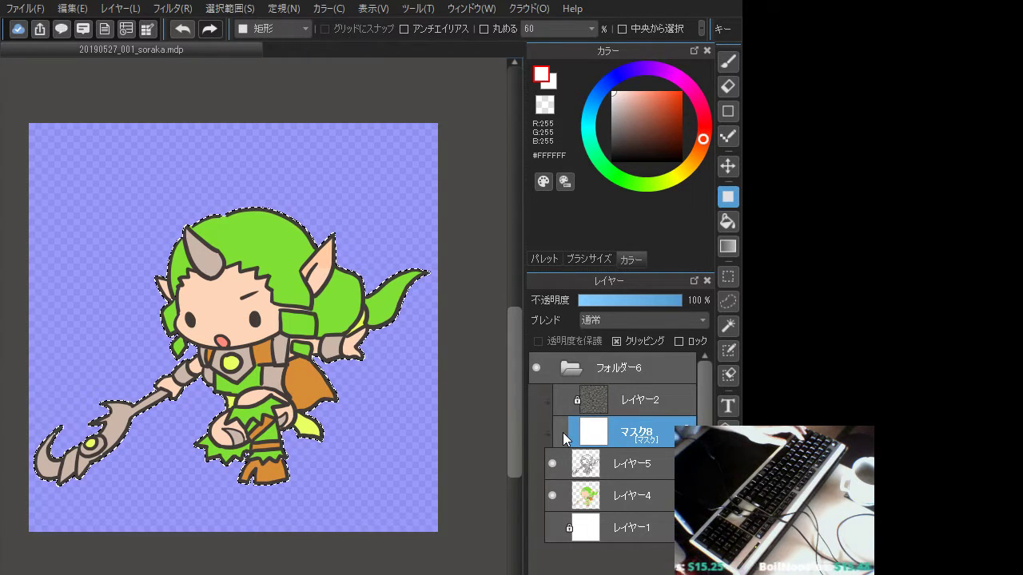
drag(639, 130, 600, 192)
click(229, 8)
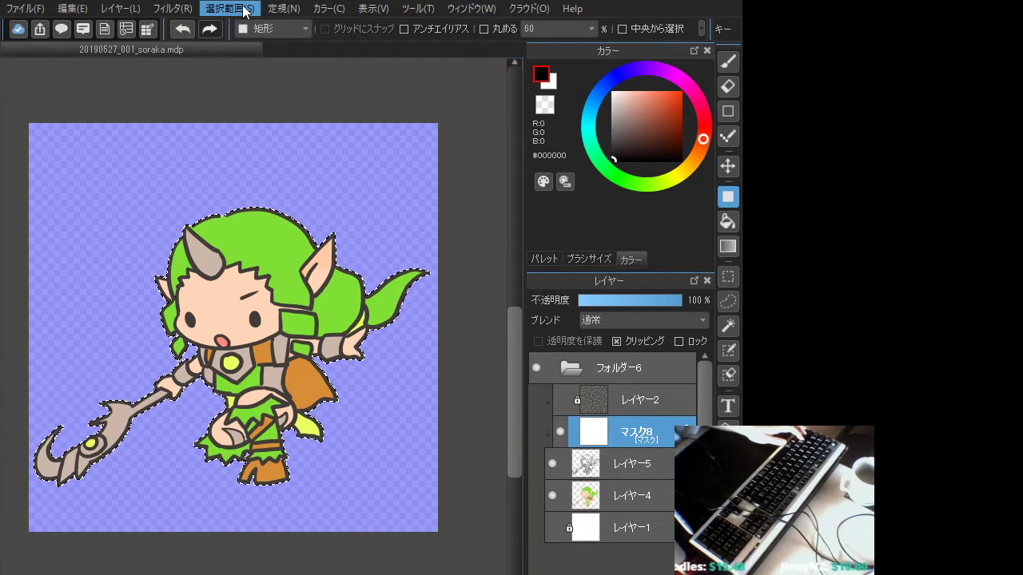
click(249, 60)
drag(8, 109, 460, 557)
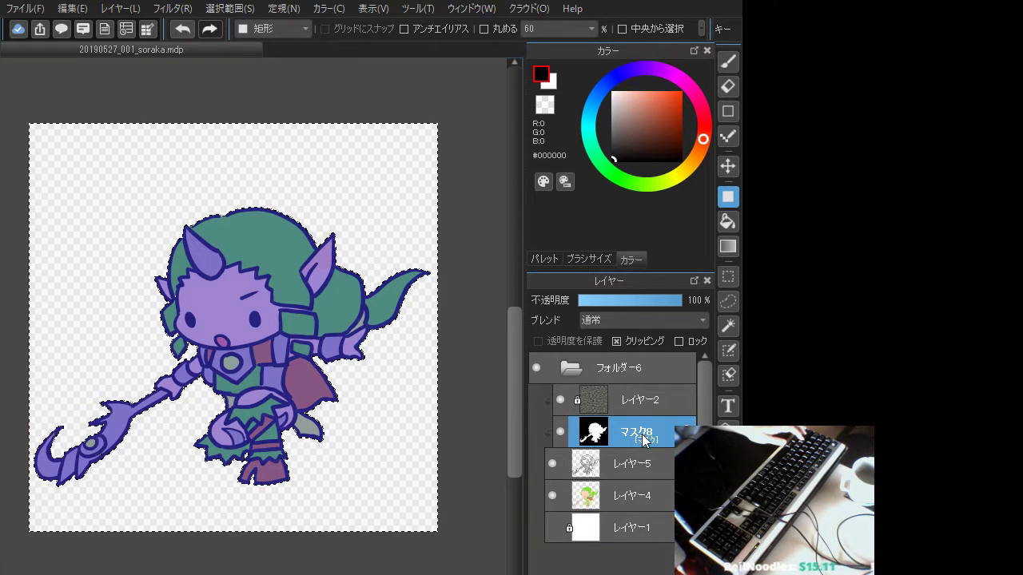
key(ctrl+d)
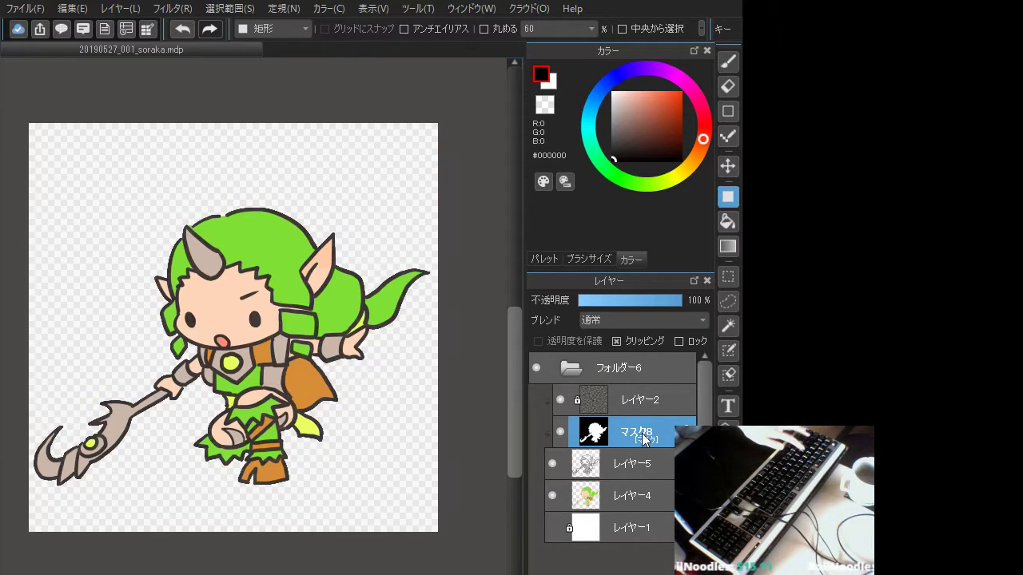
ctrl+click(595, 437)
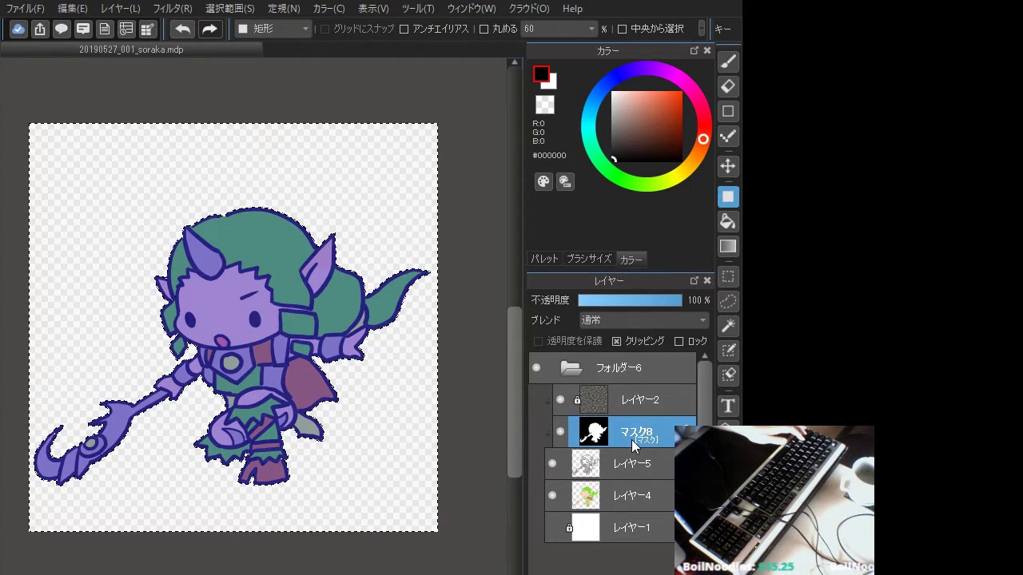
key(ctrl+d)
Move マスク8 and レイヤー2 between レイヤー5 and レイヤー4, and turn on clipping for レイヤー2
scroll(349, 379, up, 2)
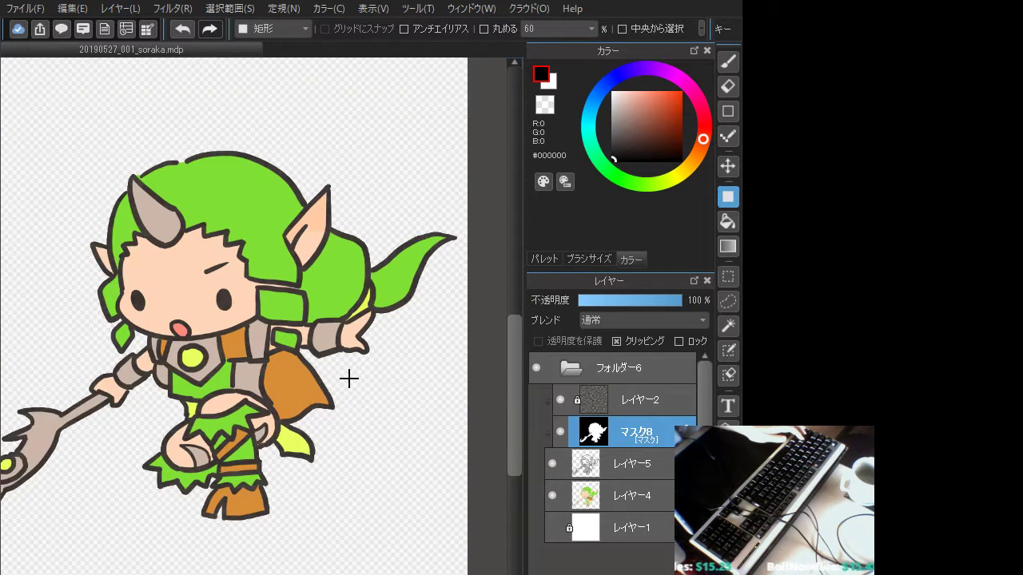
scroll(349, 378, up, 3)
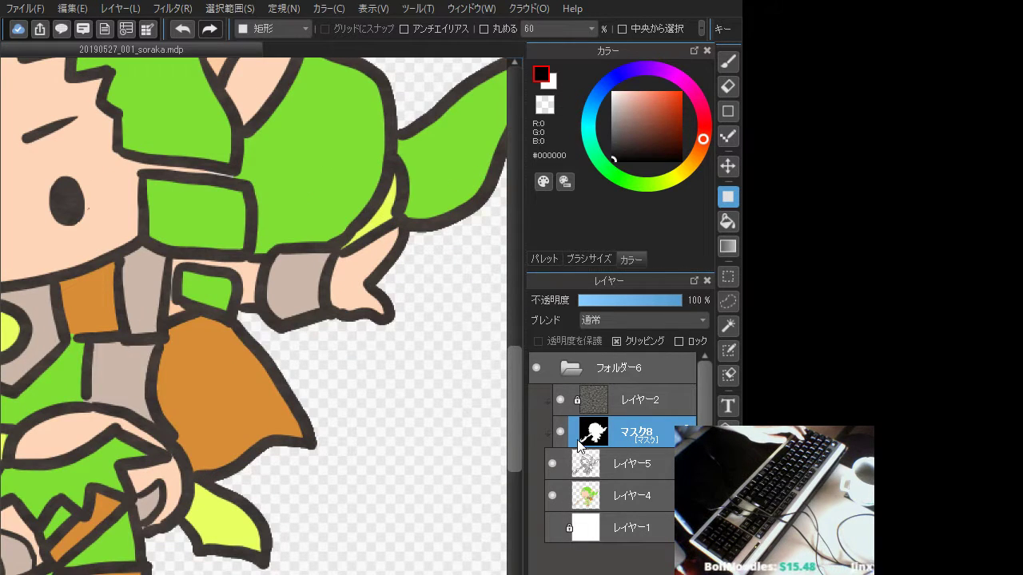
drag(625, 435, 631, 473)
drag(631, 408, 643, 443)
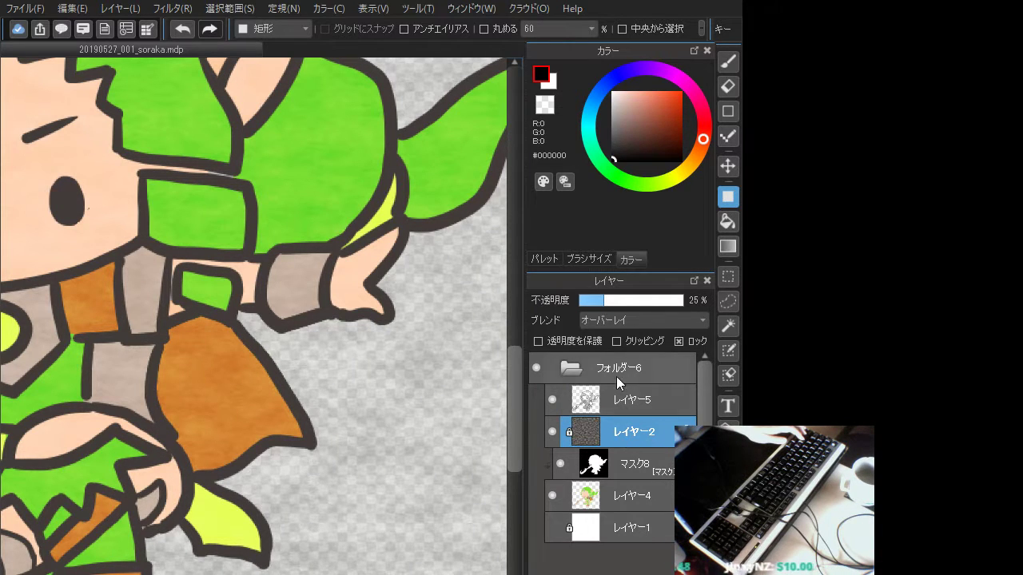
click(618, 340)
scroll(405, 470, down, 3)
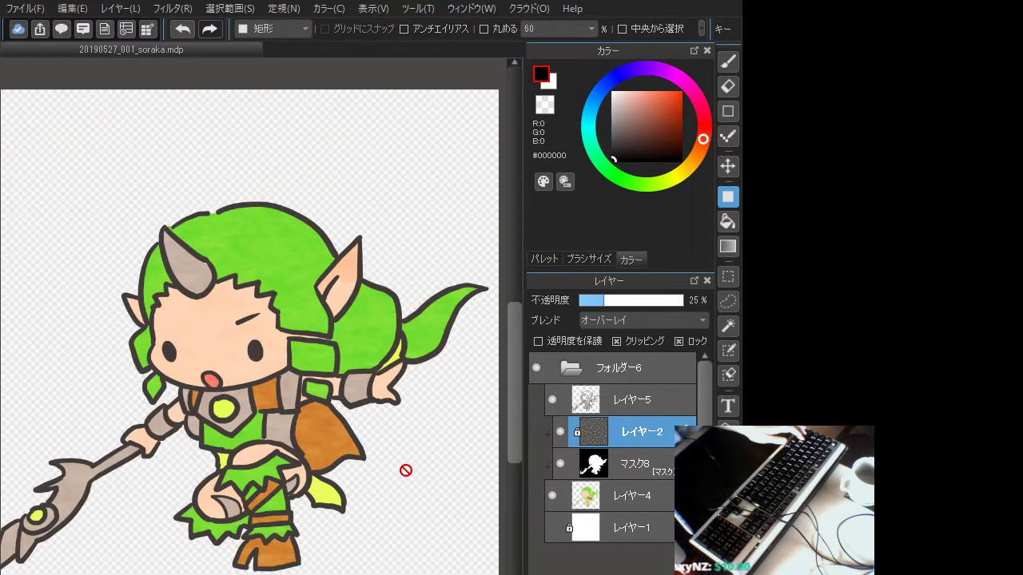
Move レイヤー2 and マスク8 together out of フォルダー6 to directly above the folder
click(645, 465)
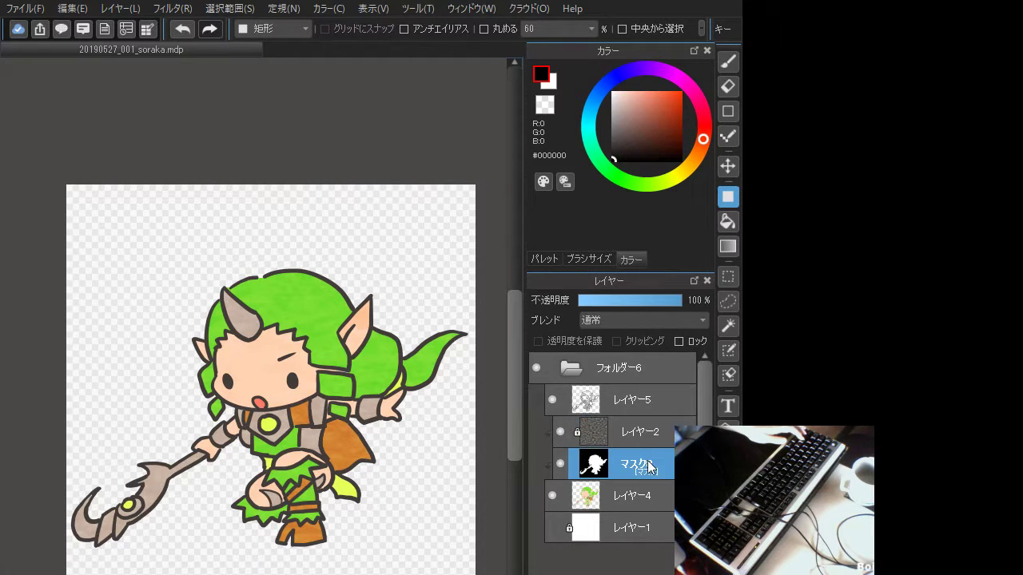
shift+click(648, 440)
drag(648, 440, 638, 358)
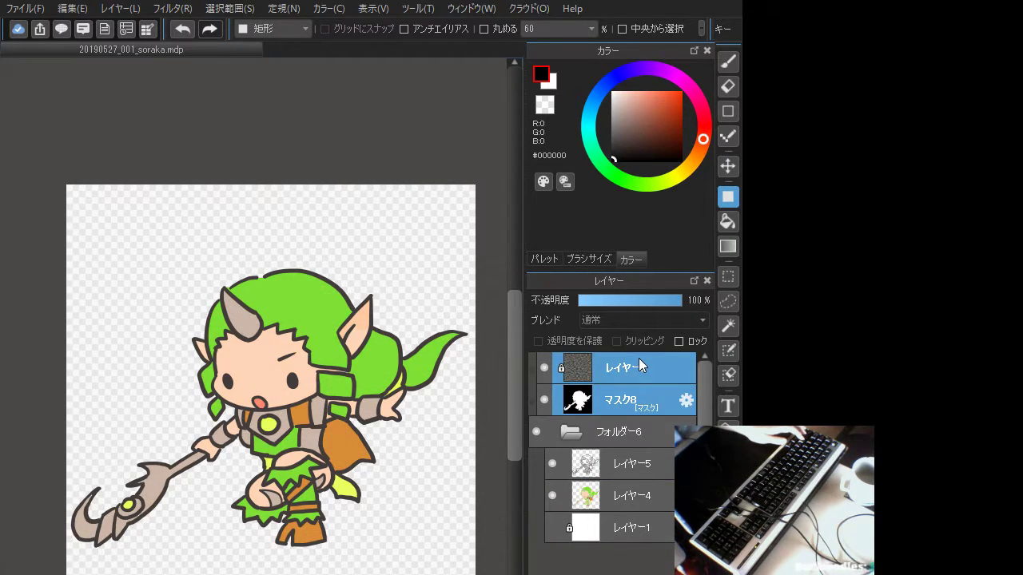
Hide マスク8, move レイヤー2 directly below it without clipping, and show the white background layer レイヤー1
scroll(292, 434, up, 4)
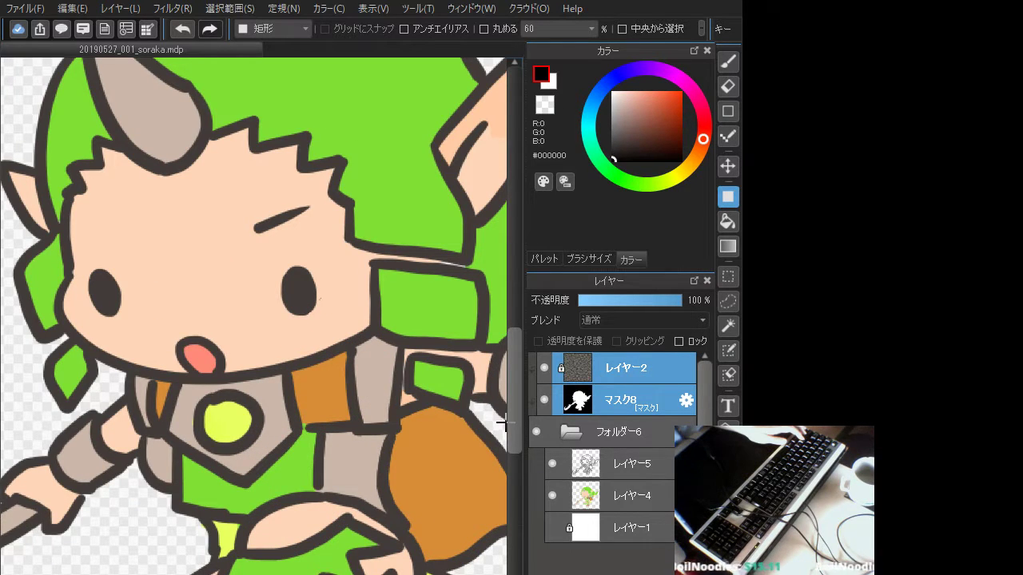
click(639, 406)
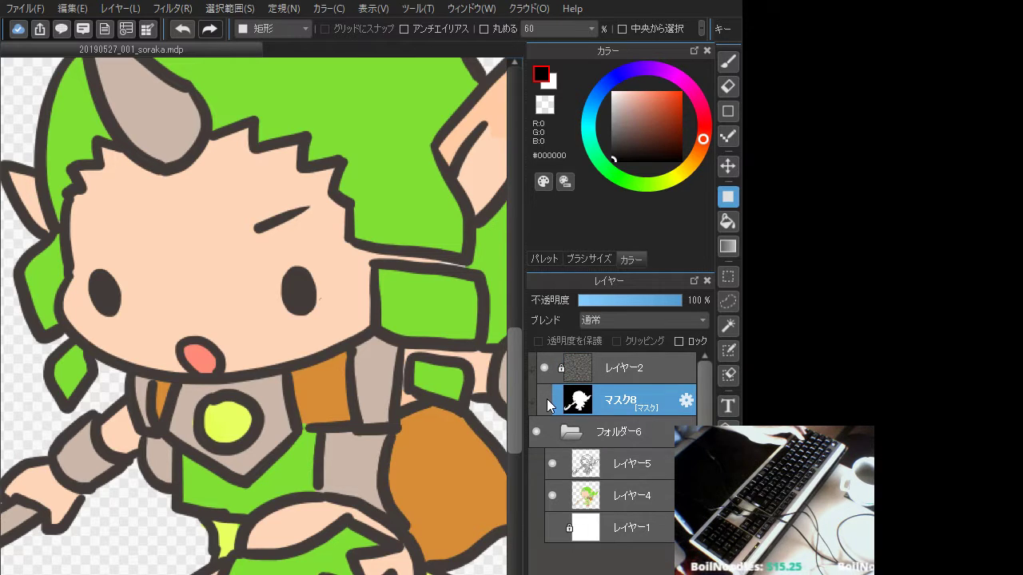
drag(639, 369, 647, 405)
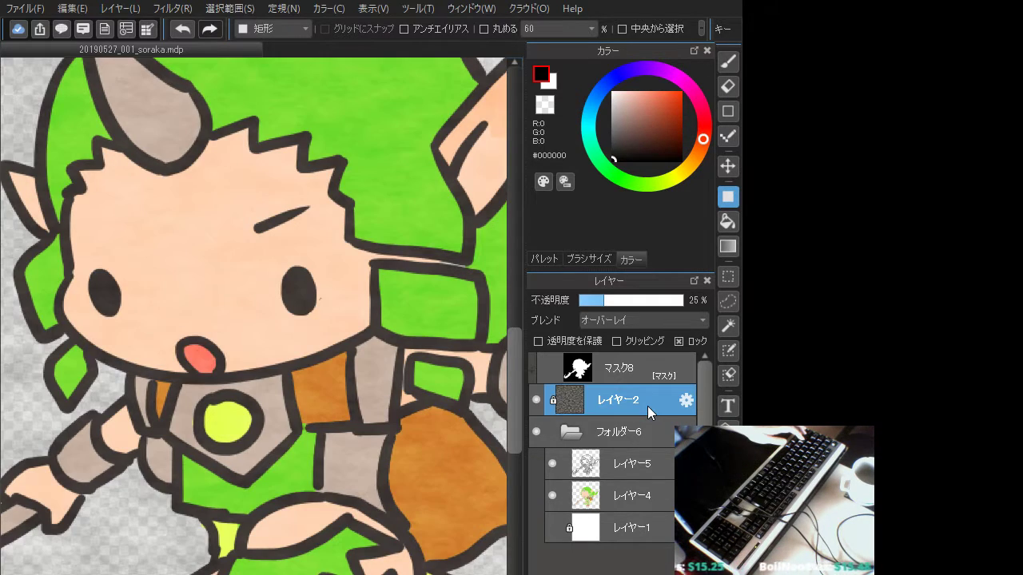
click(552, 528)
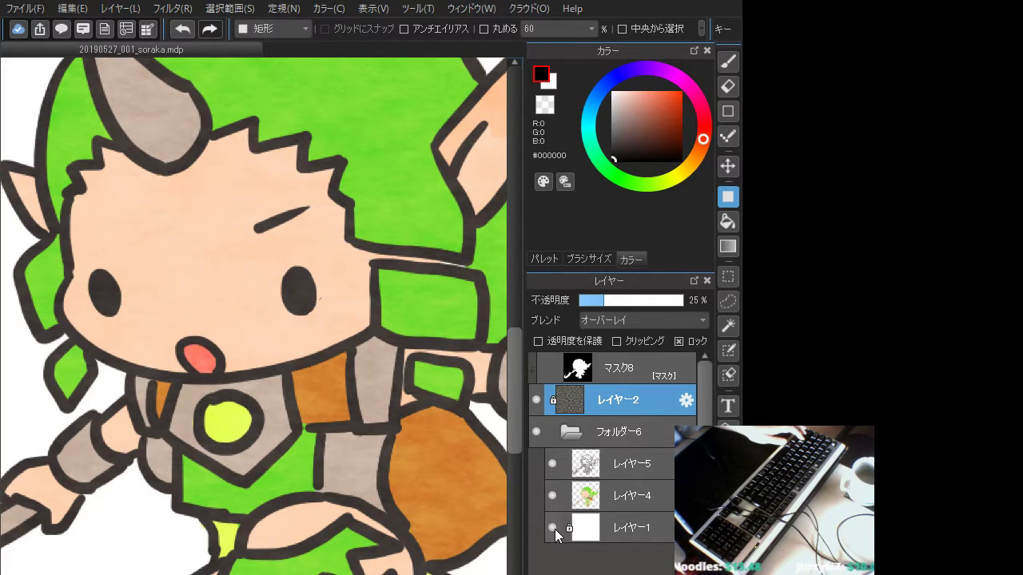
Switch the white background layer レイヤー1 on and off to compare the texture, and leave it hidden
click(552, 528)
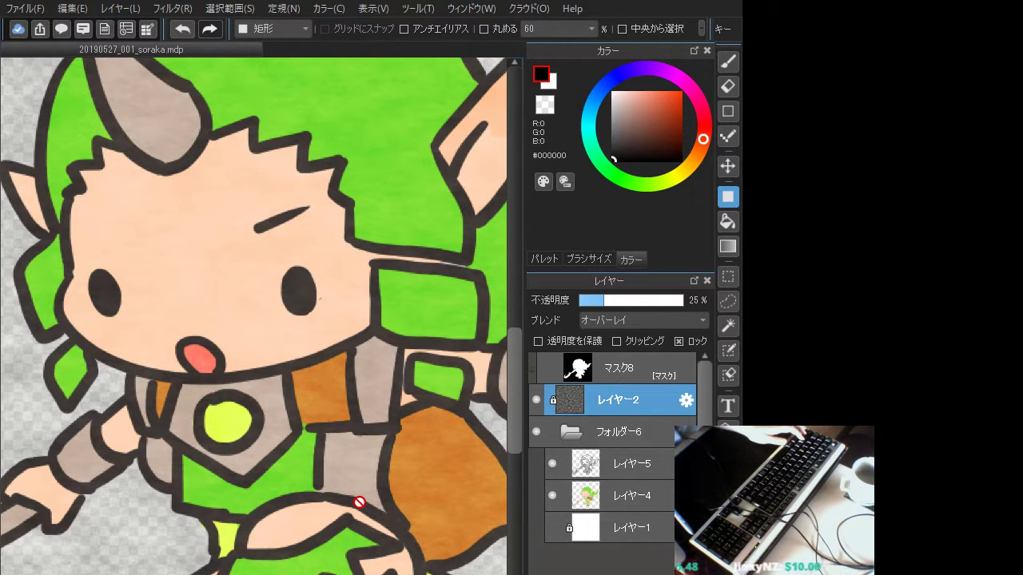
click(558, 529)
click(559, 530)
click(559, 530)
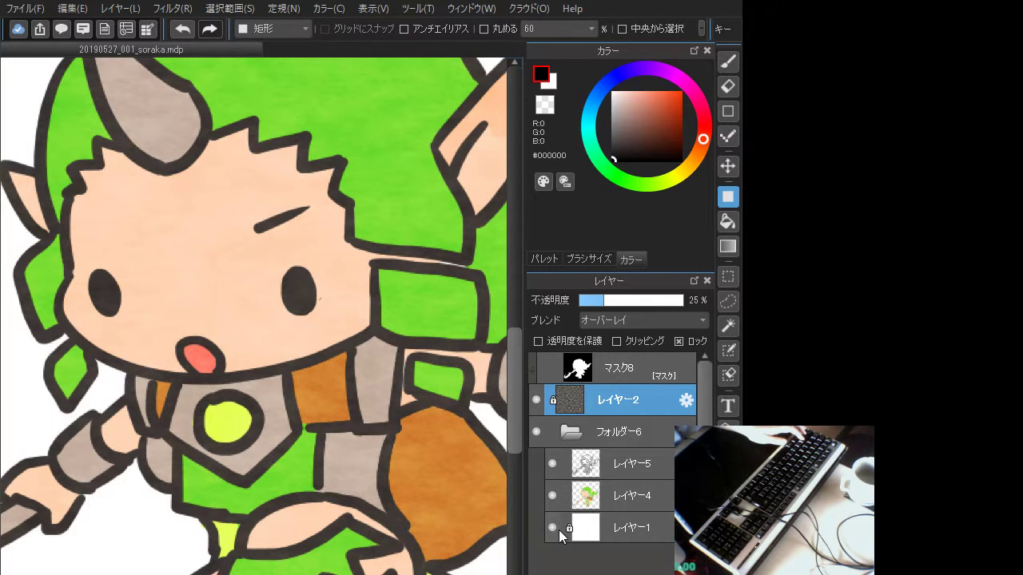
click(559, 530)
click(558, 530)
click(559, 530)
scroll(310, 480, down, 3)
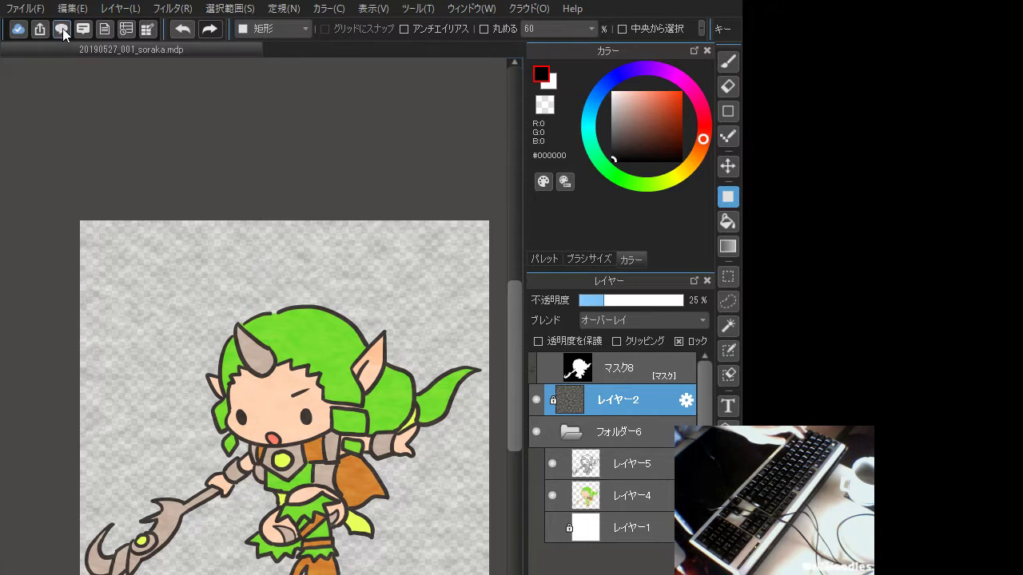
Save the drawing as 20190527_001_soraka.png
click(27, 9)
click(87, 229)
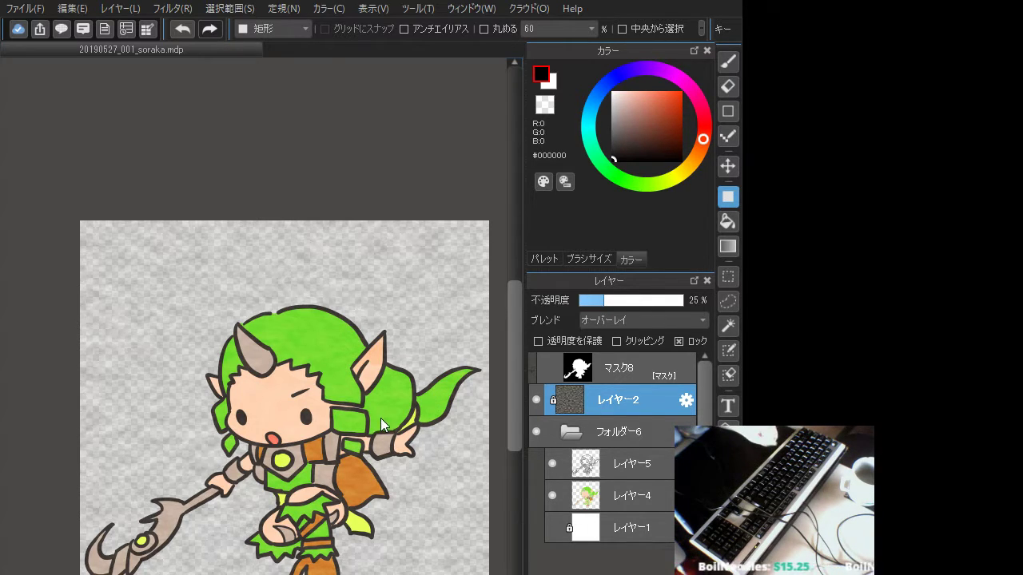
click(363, 441)
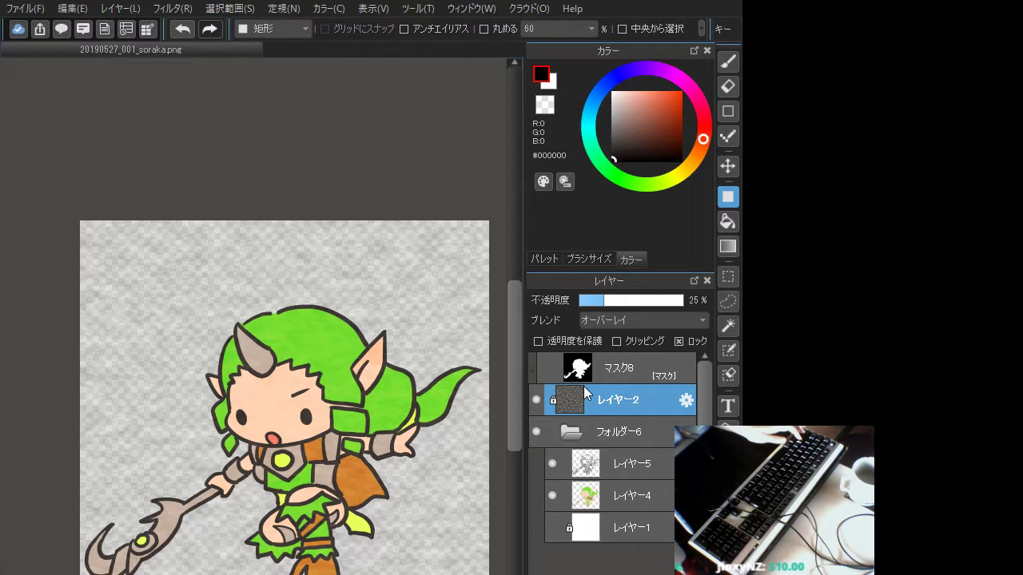
Show マスク8 so it masks the paper texture to the silhouette, and check the figure's edges up close
click(546, 371)
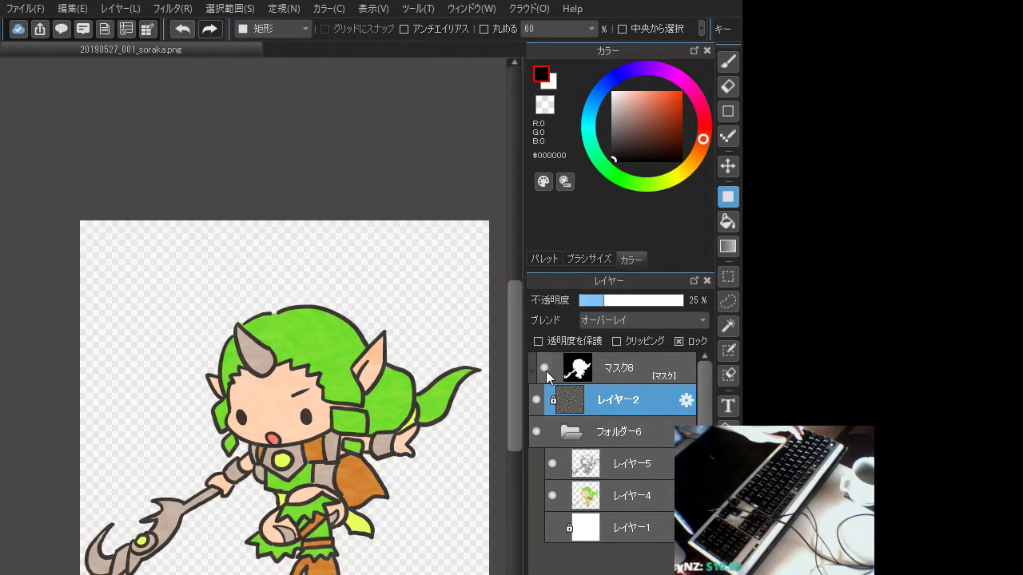
scroll(386, 444, up, 1)
scroll(387, 444, up, 4)
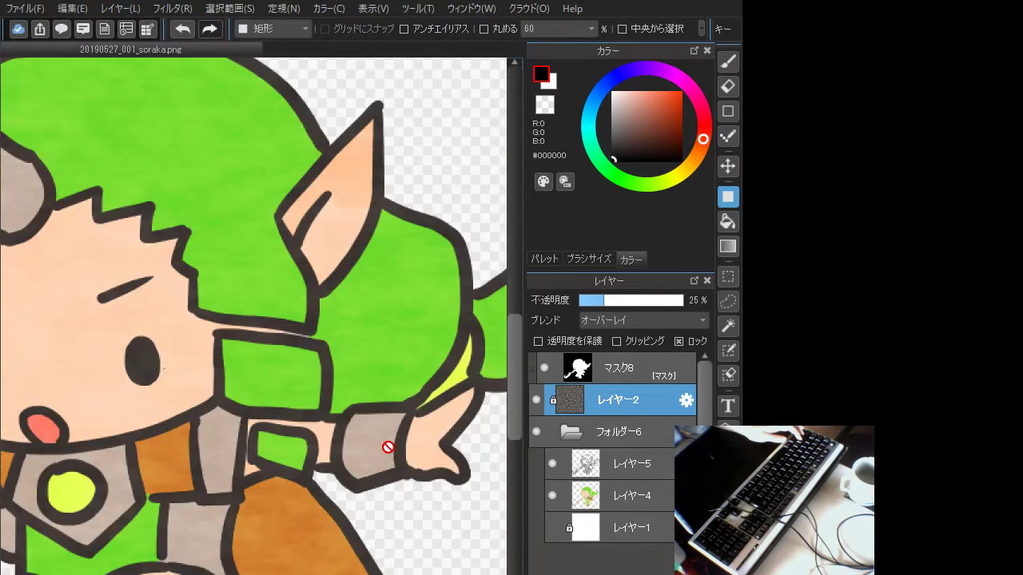
scroll(388, 448, down, 2)
scroll(387, 447, down, 2)
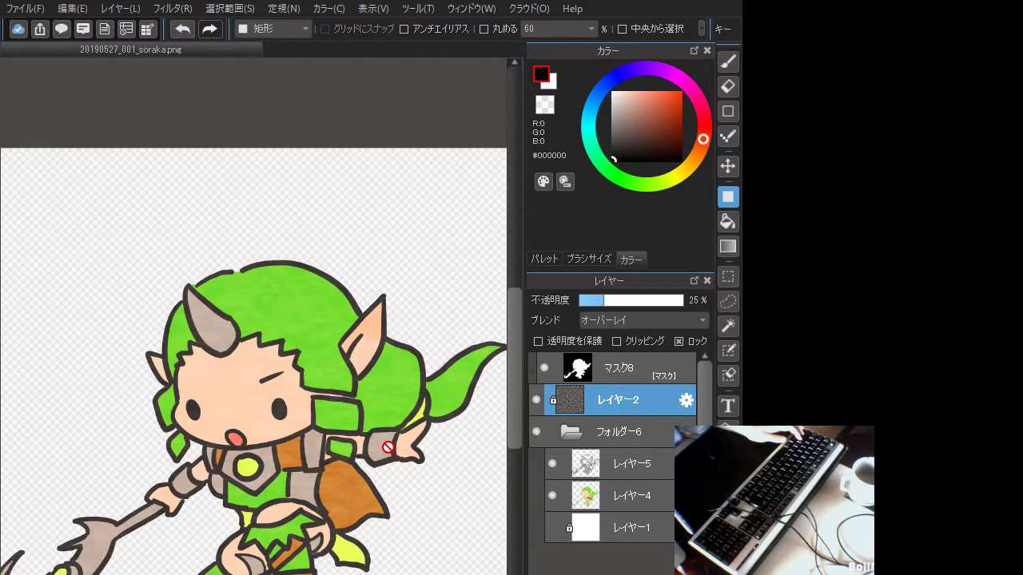
scroll(387, 447, down, 2)
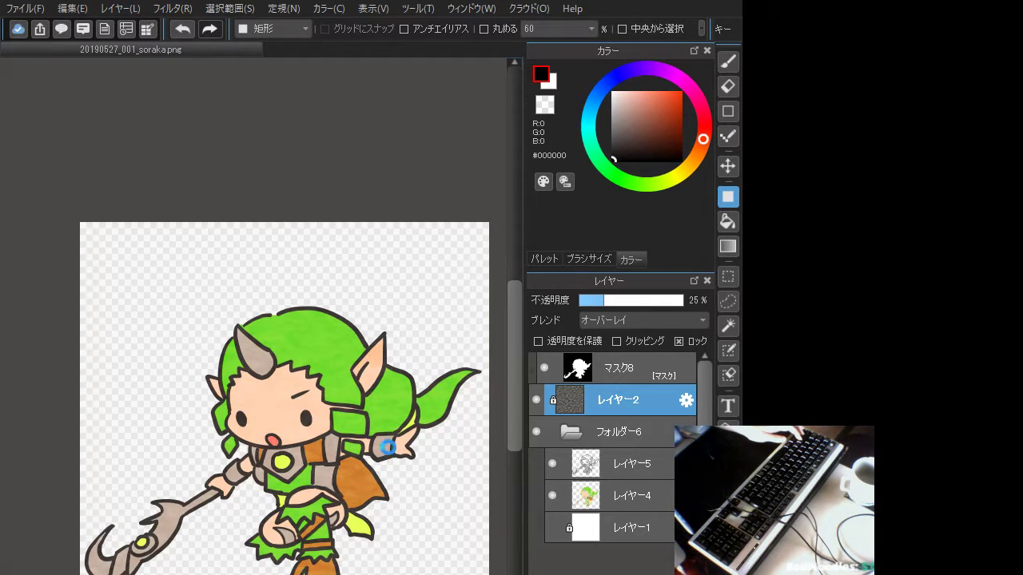
scroll(388, 448, up, 2)
scroll(387, 447, down, 2)
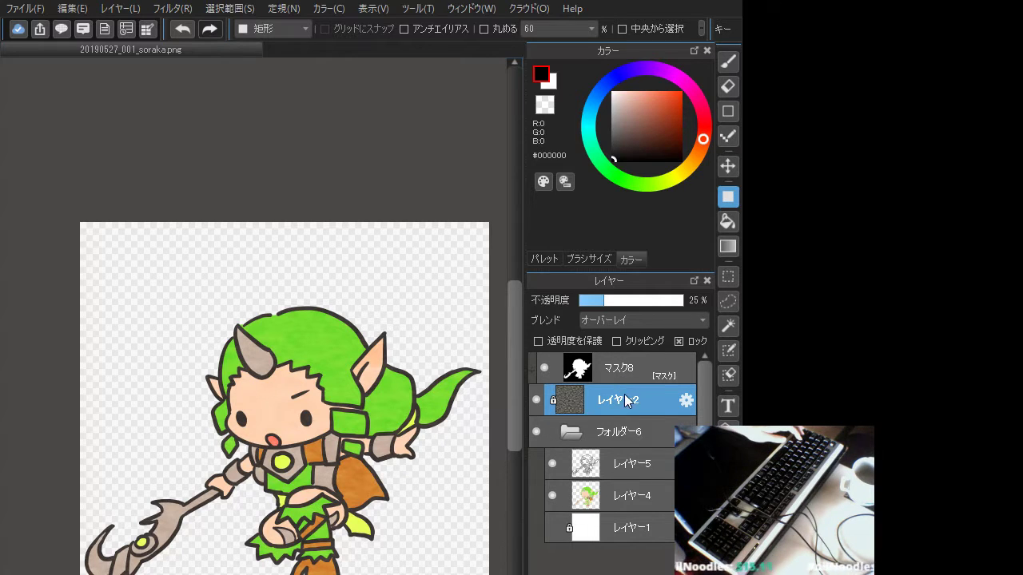
Move レイヤー2 into フォルダー6 directly below レイヤー4, place マスク8 between them, and hide the mask
drag(624, 394, 632, 491)
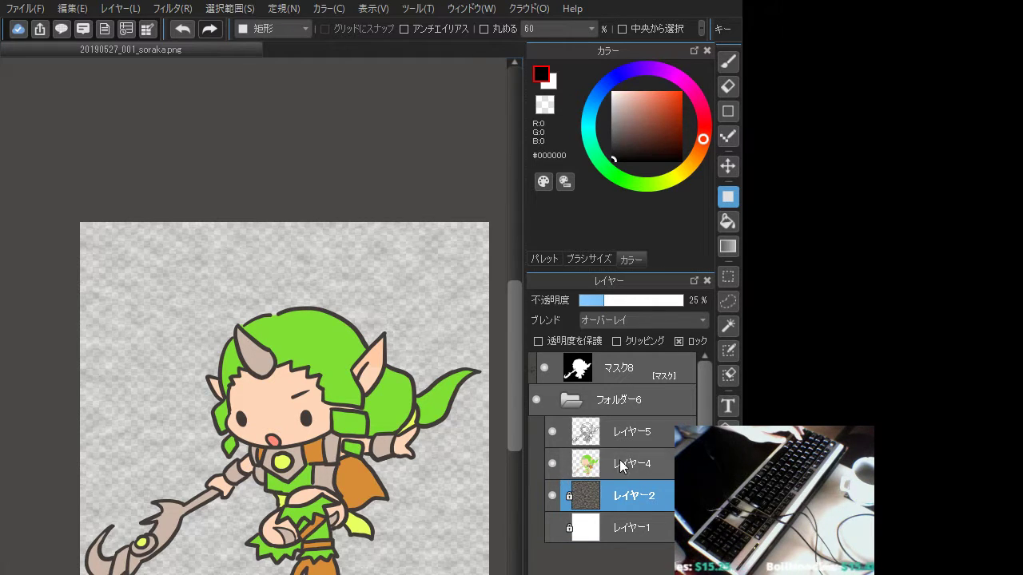
click(619, 468)
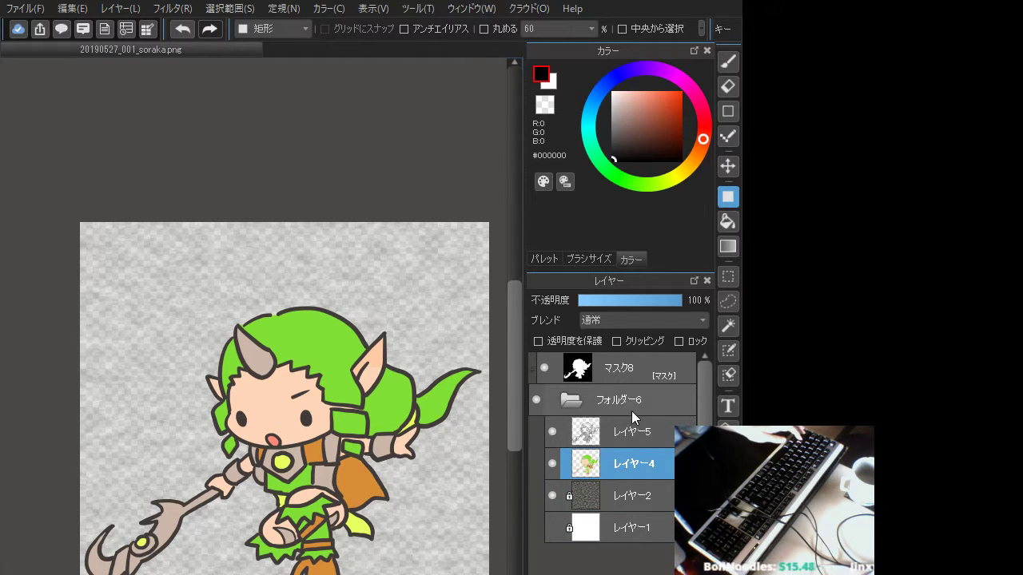
click(640, 436)
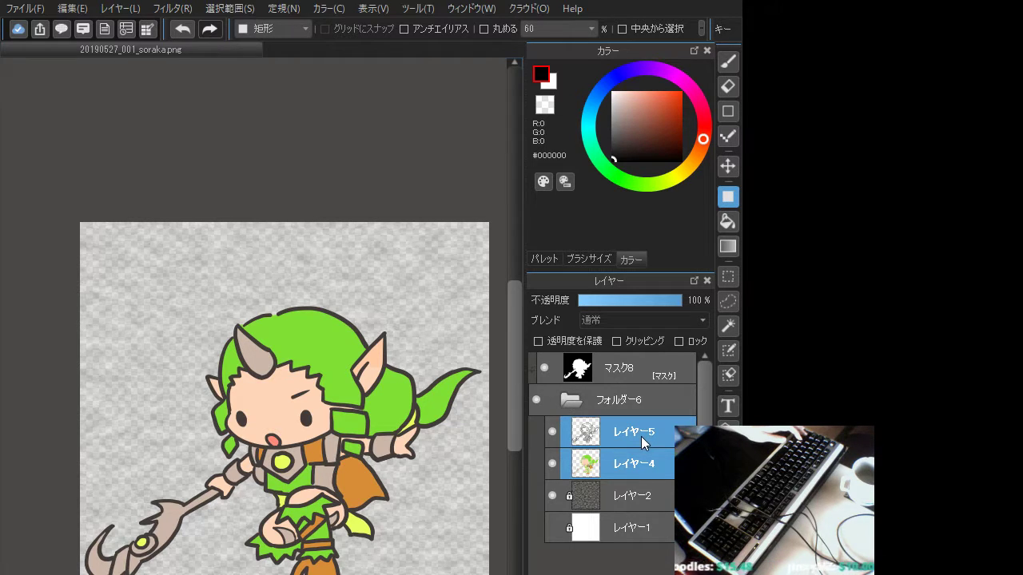
drag(613, 371, 629, 351)
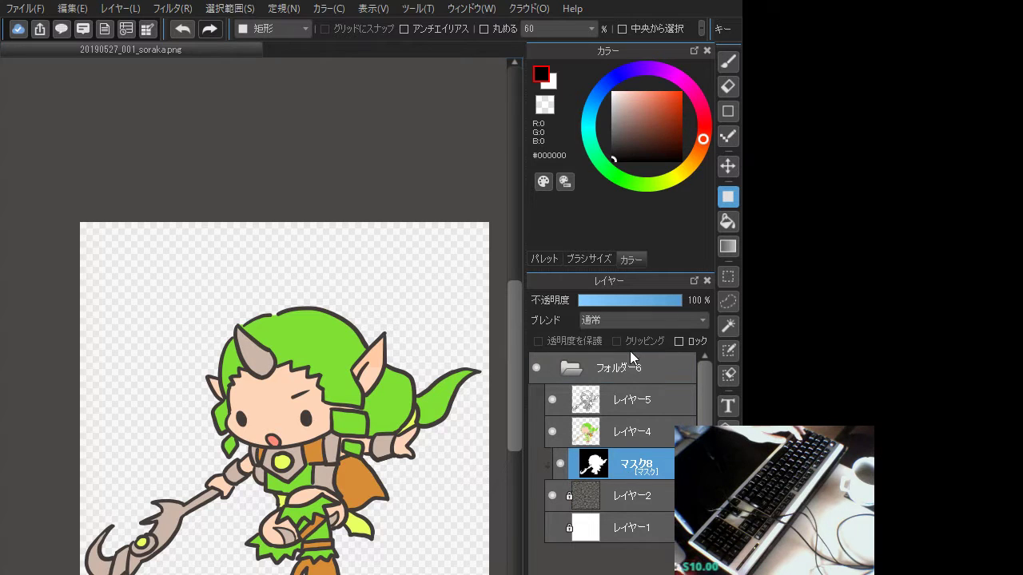
click(561, 464)
mouse_move(623, 456)
mouse_down()
mouse_move(627, 386)
mouse_move(631, 460)
mouse_up()
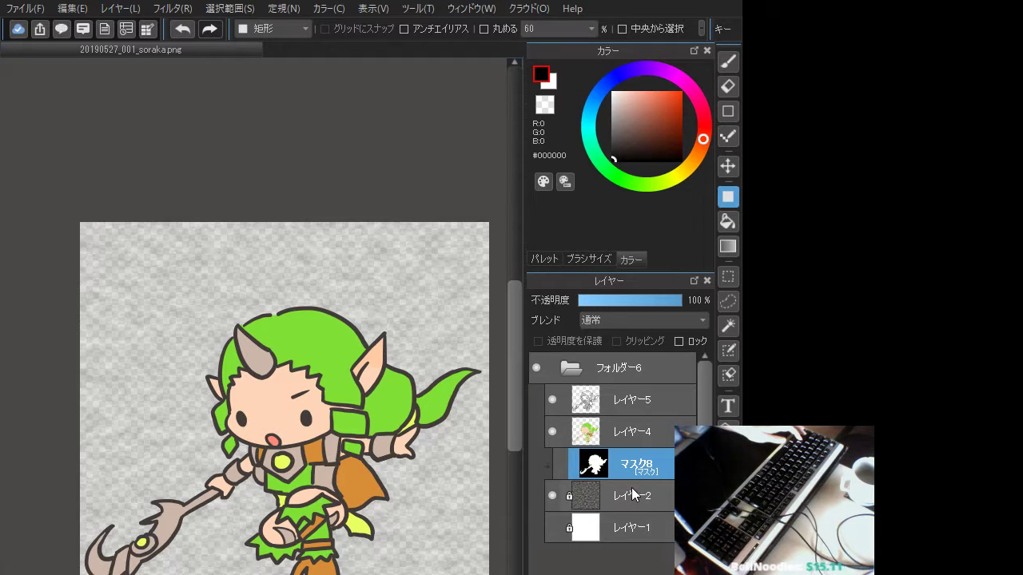
Try clipping レイヤー4 and レイヤー5 to the paper-texture layer レイヤー2, and toggle the texture to compare
click(628, 435)
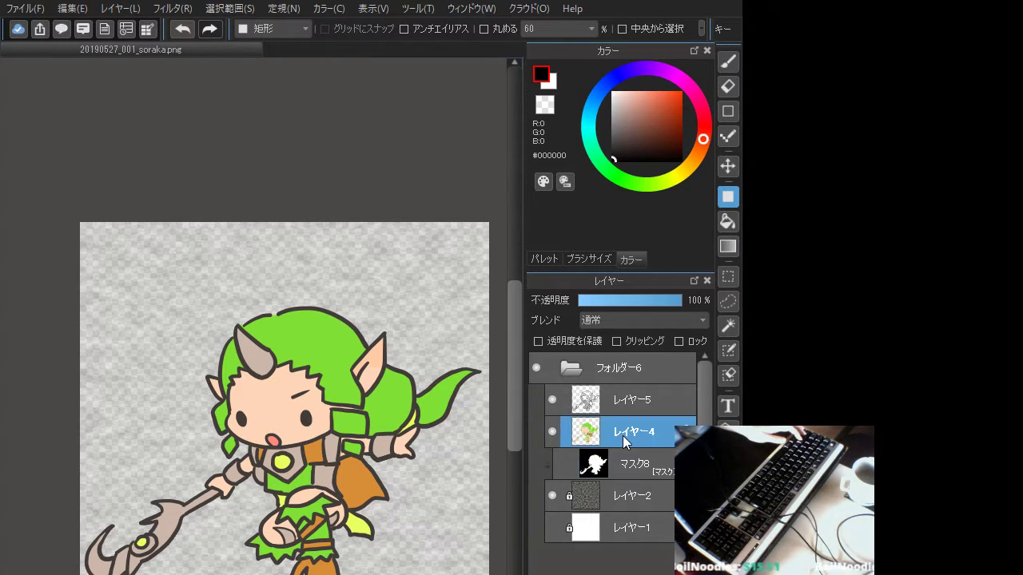
click(616, 342)
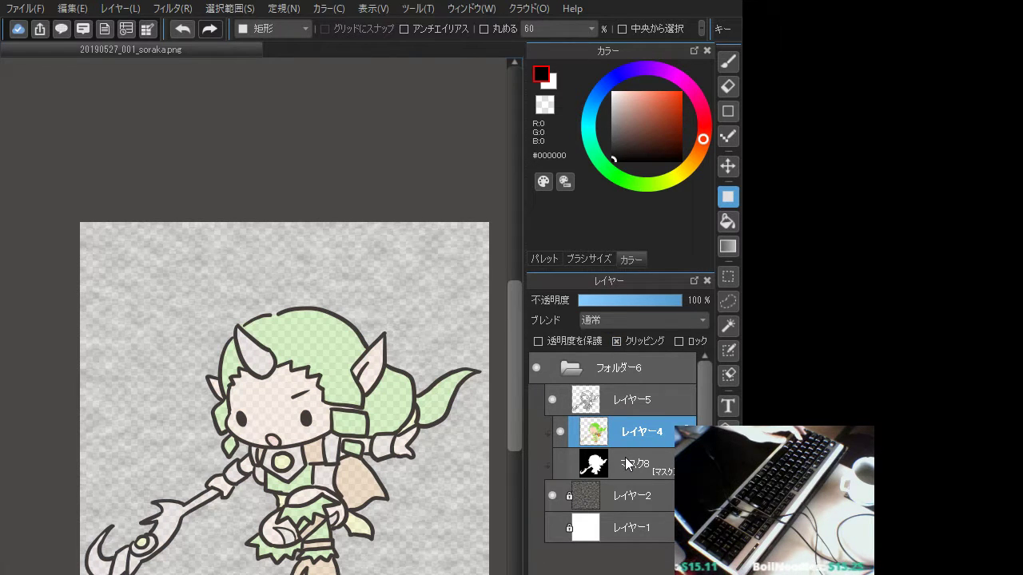
click(625, 401)
click(617, 341)
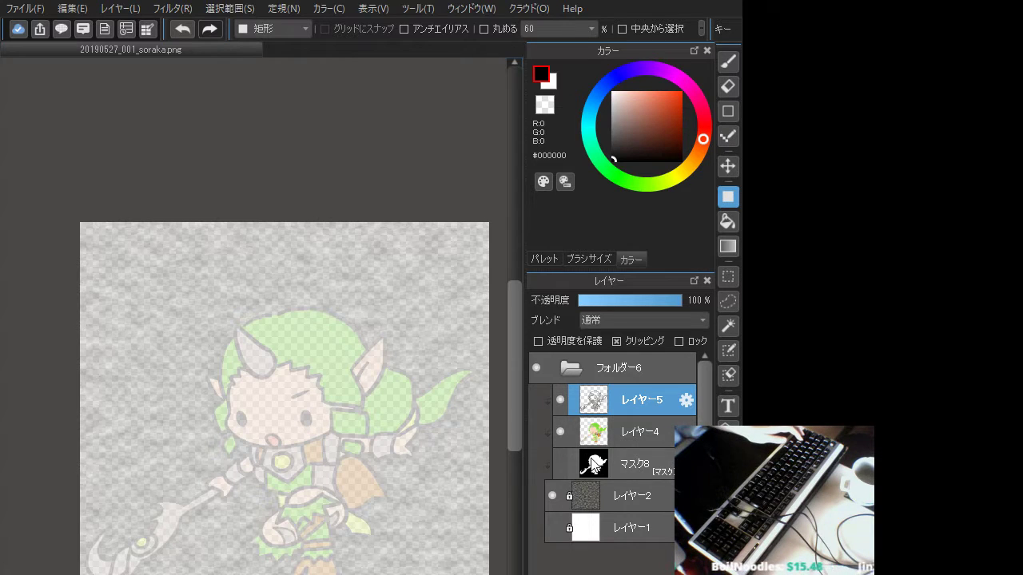
click(555, 504)
click(554, 504)
Turn off clipping for レイヤー4 and レイヤー5
click(631, 435)
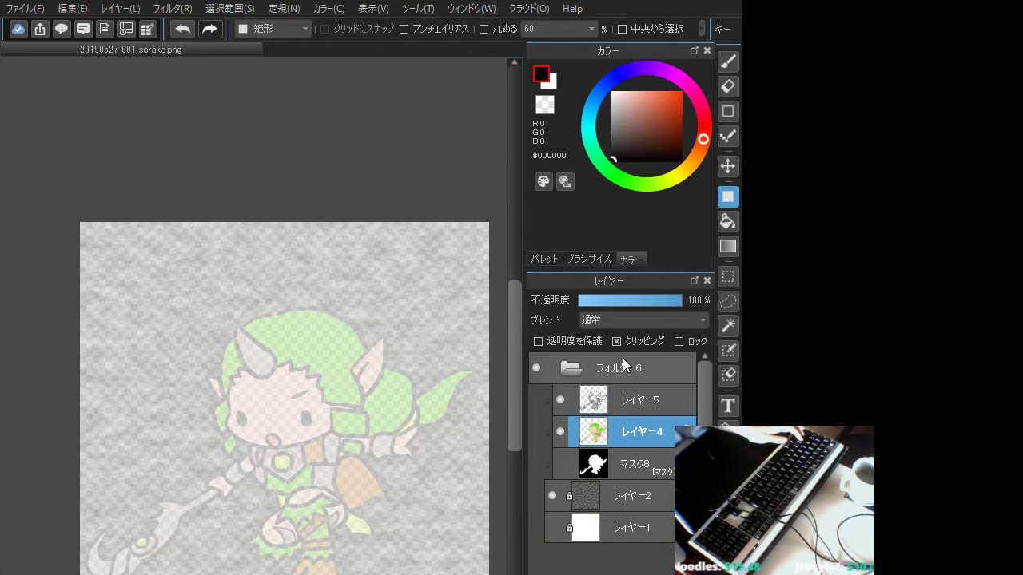
click(617, 341)
click(628, 398)
click(616, 341)
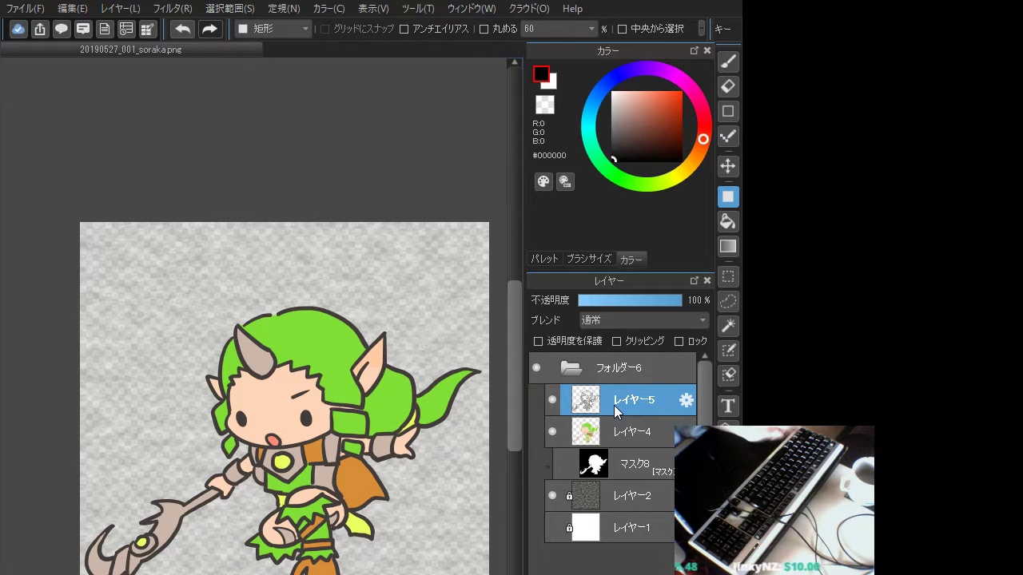
Move レイヤー2 directly above フォルダー6 with clipping on, and inspect the texture on the figure
drag(630, 497, 622, 363)
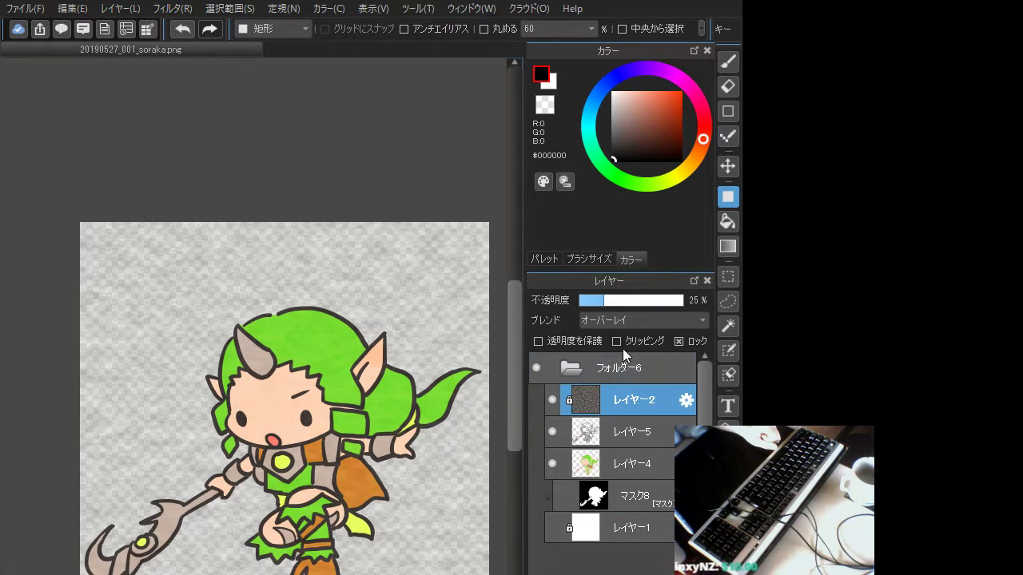
click(616, 341)
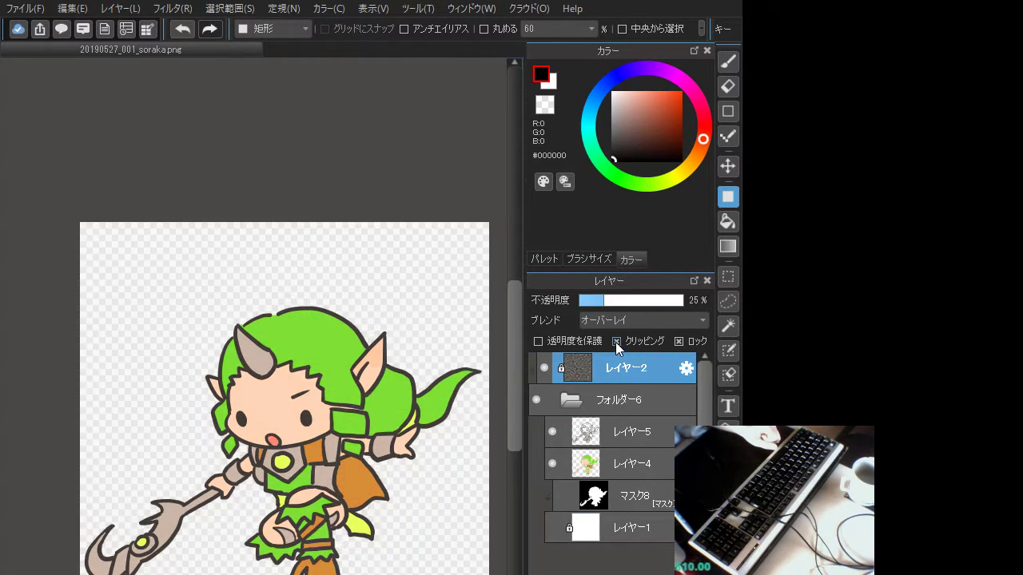
click(636, 497)
scroll(350, 485, up, 5)
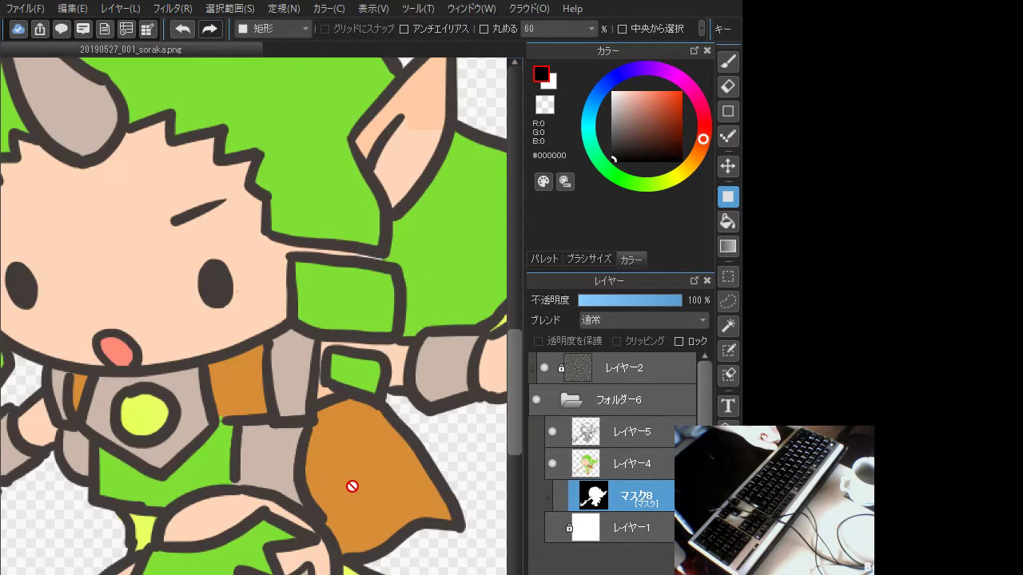
scroll(351, 486, down, 5)
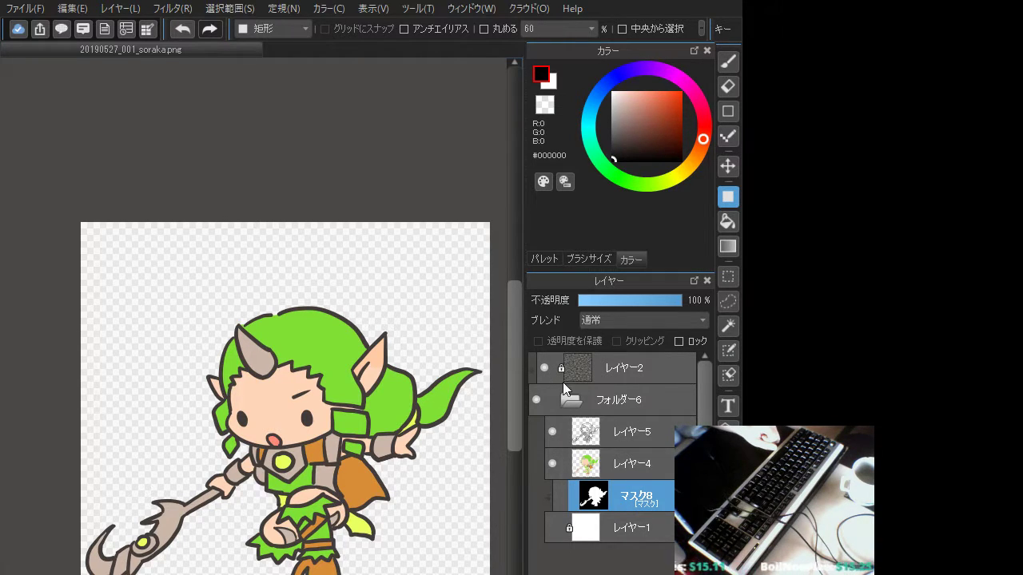
Turn off clipping for レイヤー2, move マスク8 directly above it, and show the mask
click(599, 370)
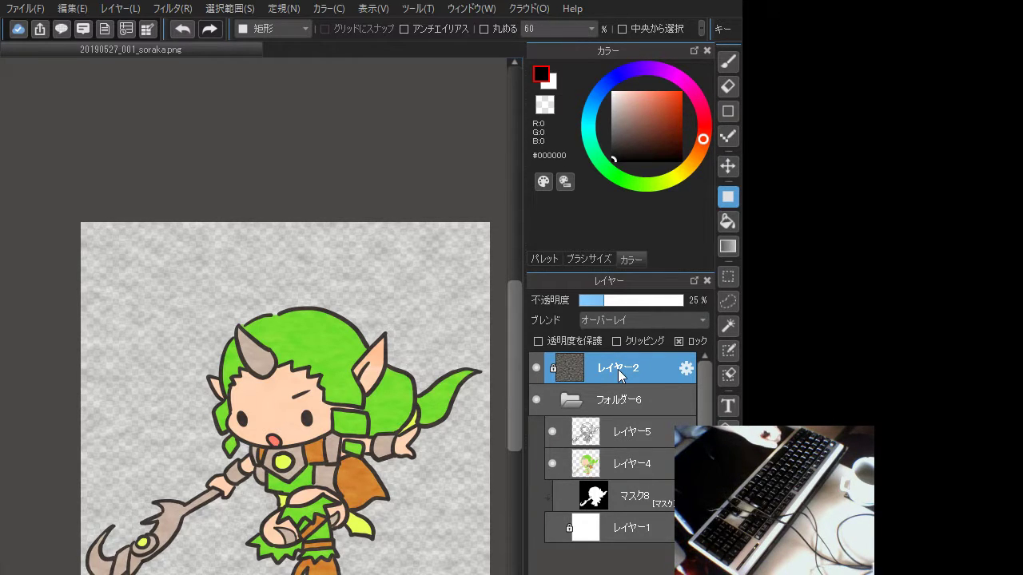
drag(651, 500, 647, 361)
click(541, 370)
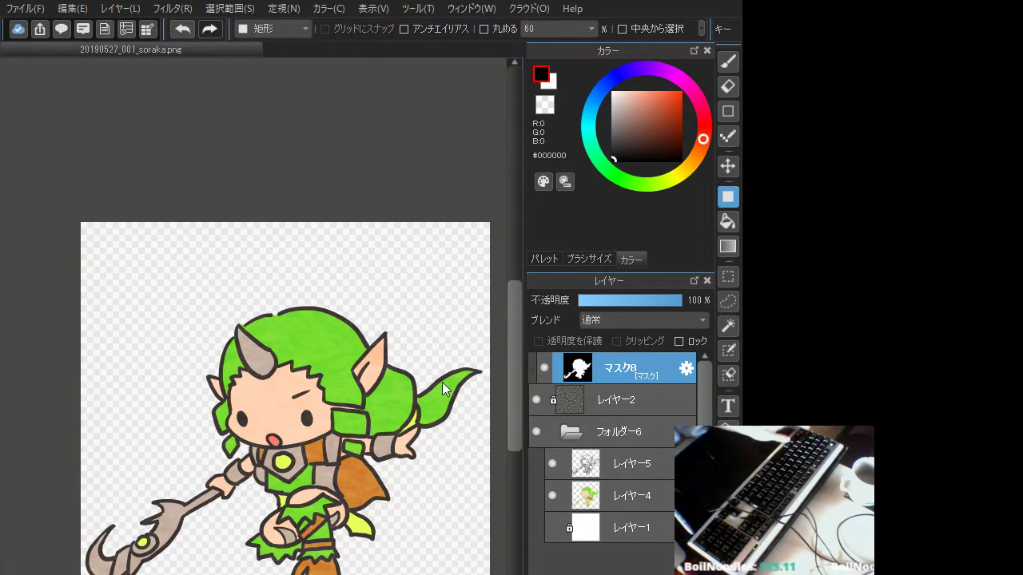
Save the drawing as 20190527_001_soraka.mdp and again as 20190527_001_soraka.png
click(27, 10)
click(116, 235)
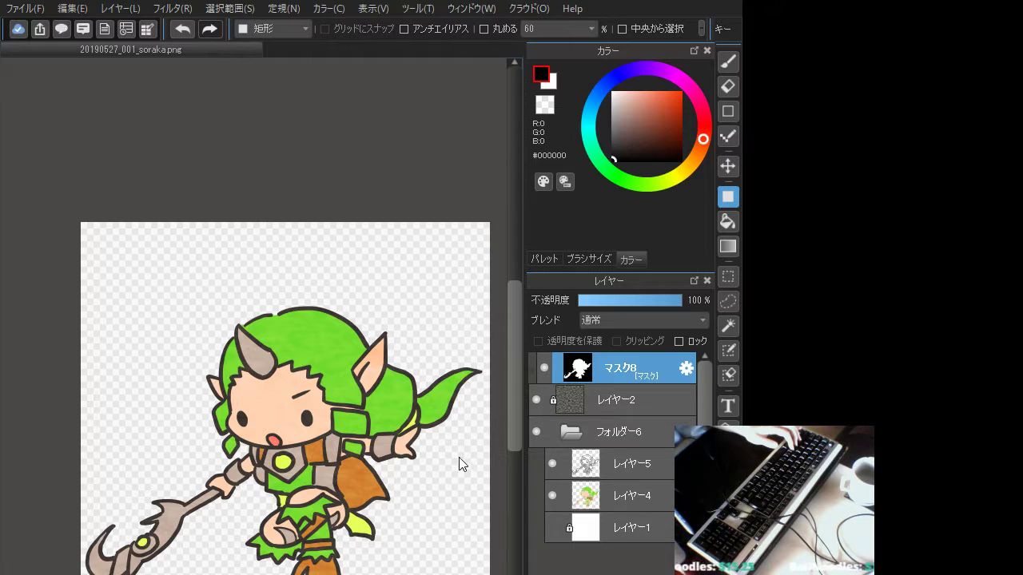
key(ctrl+s)
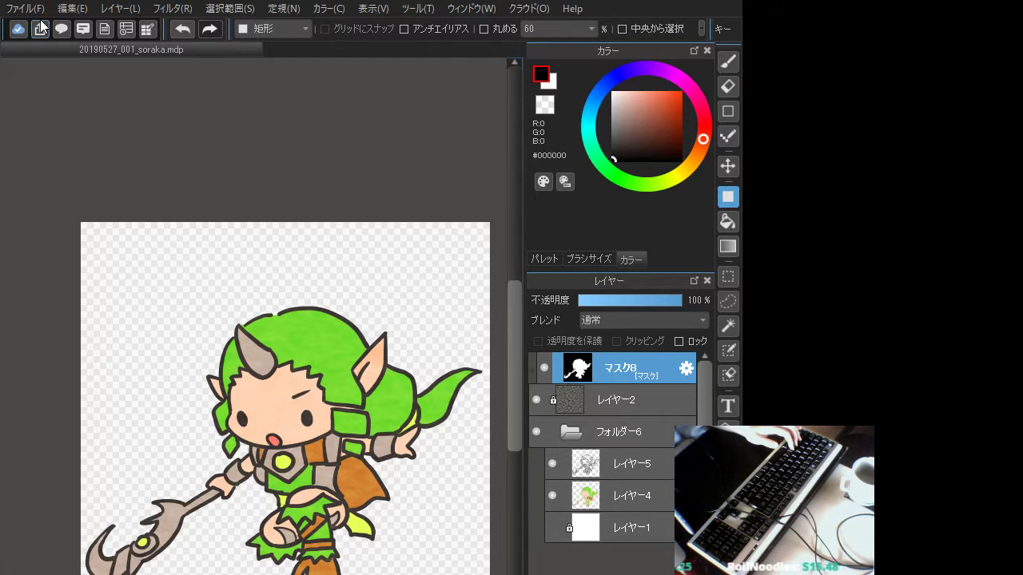
key(alt)
key(alt)
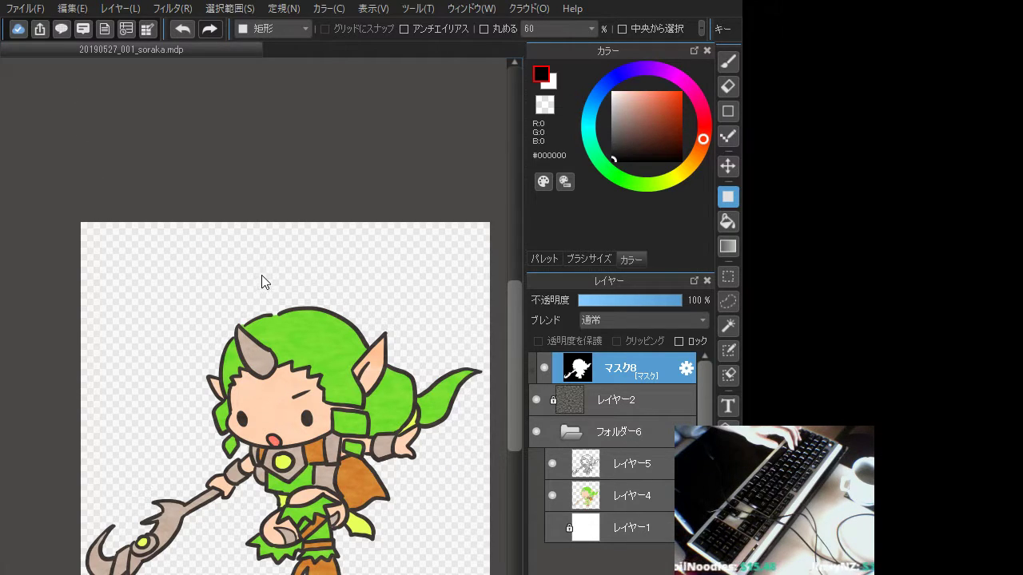
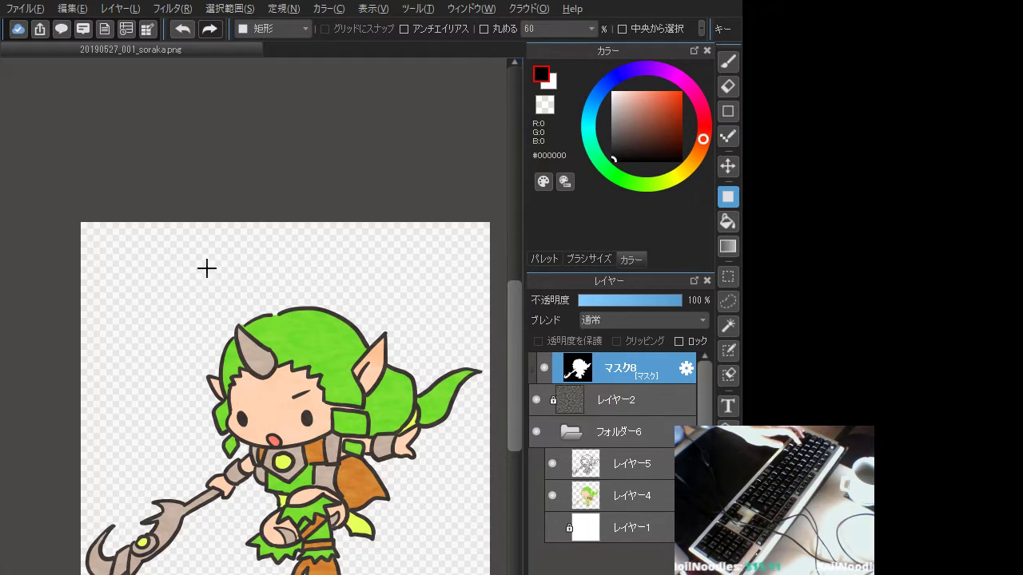
Save a copy of the drawing under the new name 20190527_002_soraka_Divine.mdp
key(alt)
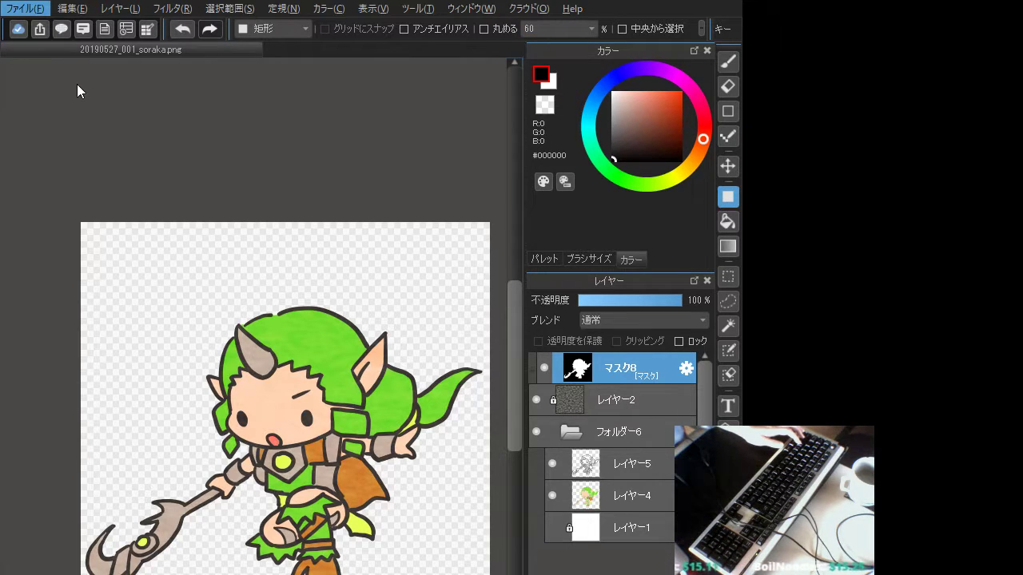
key(alt)
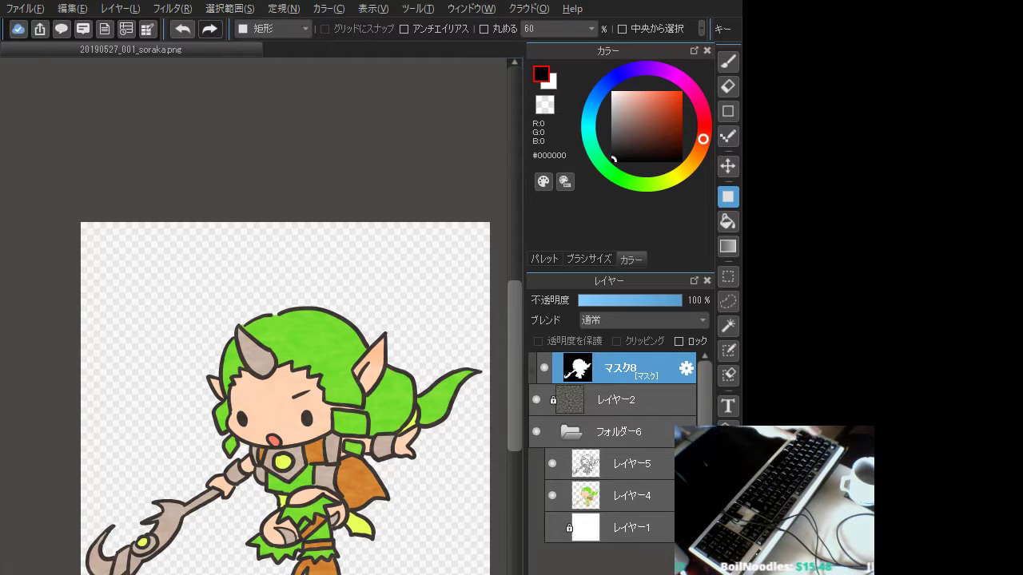
click(457, 469)
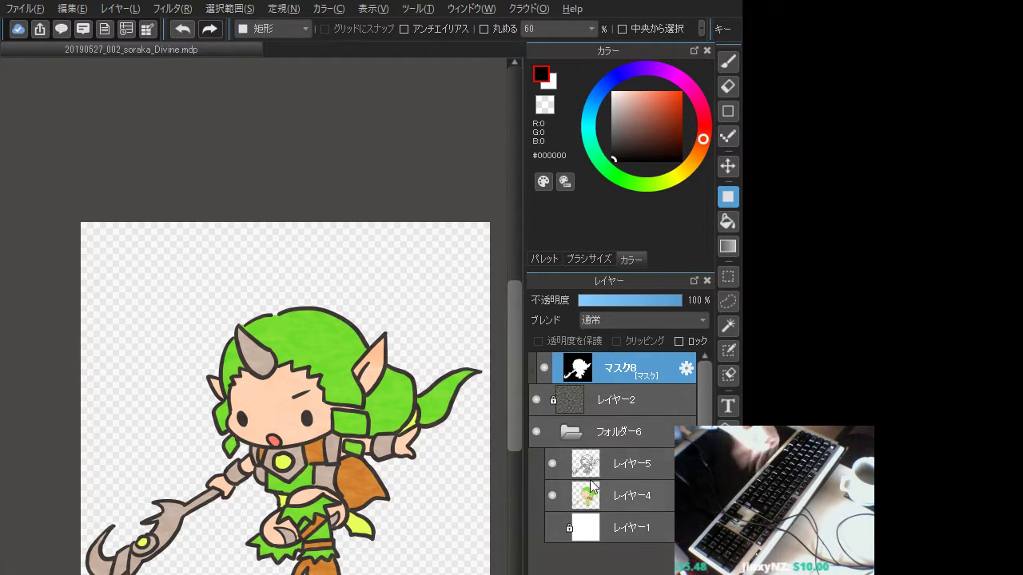
Clear the contents of レイヤー5, レイヤー4 and マスク8, and select レイヤー2
click(619, 464)
key(Delete)
click(619, 487)
key(Delete)
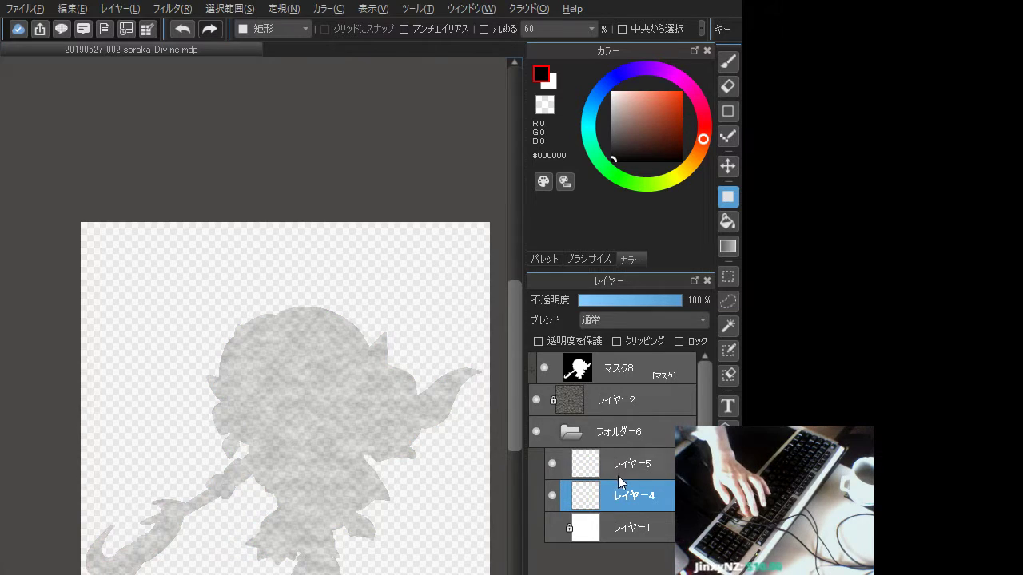
click(631, 371)
key(Delete)
click(617, 404)
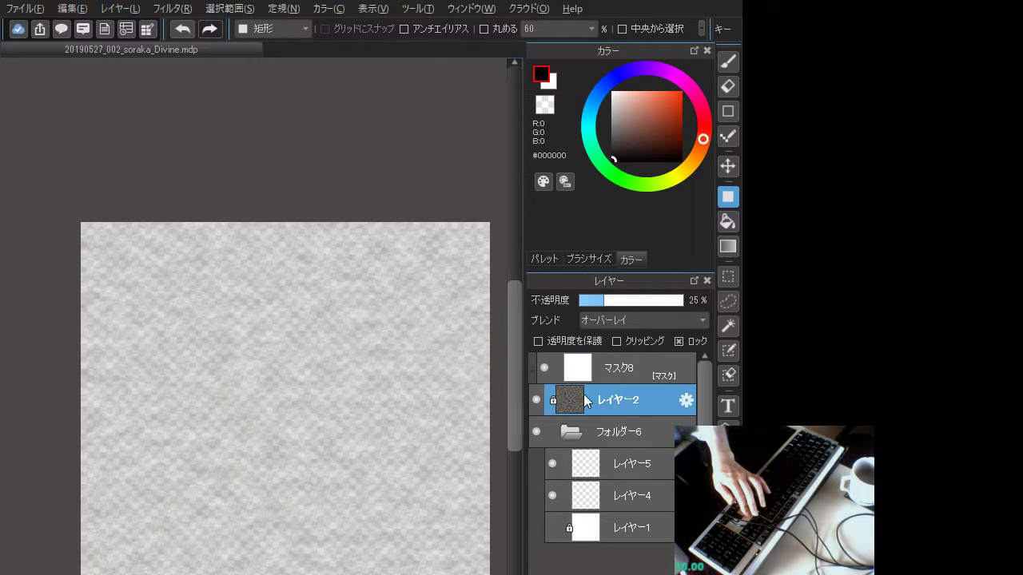
Show レイヤー1, switch to the Brush tool and make レイヤー5 the active layer
click(553, 527)
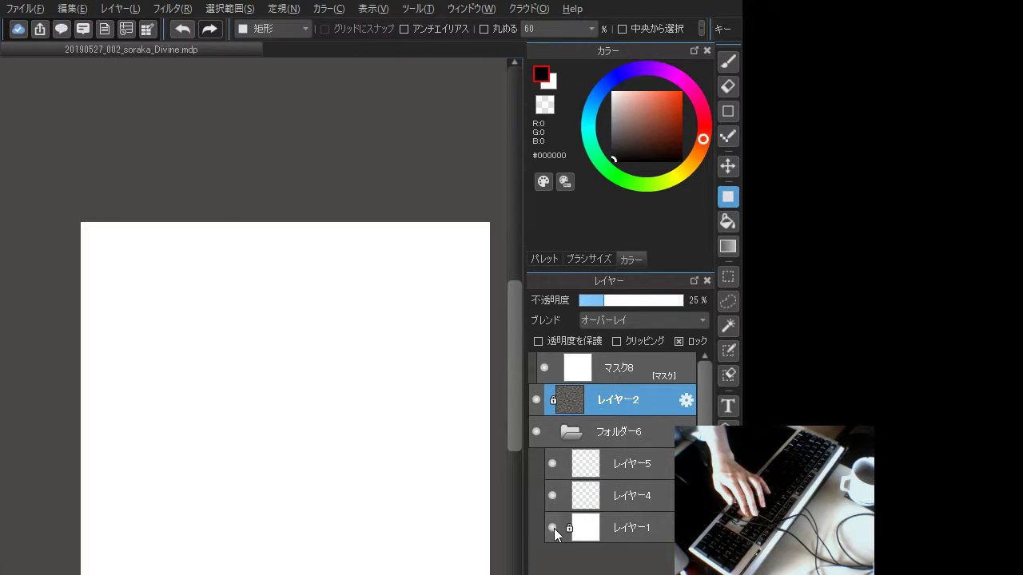
click(728, 61)
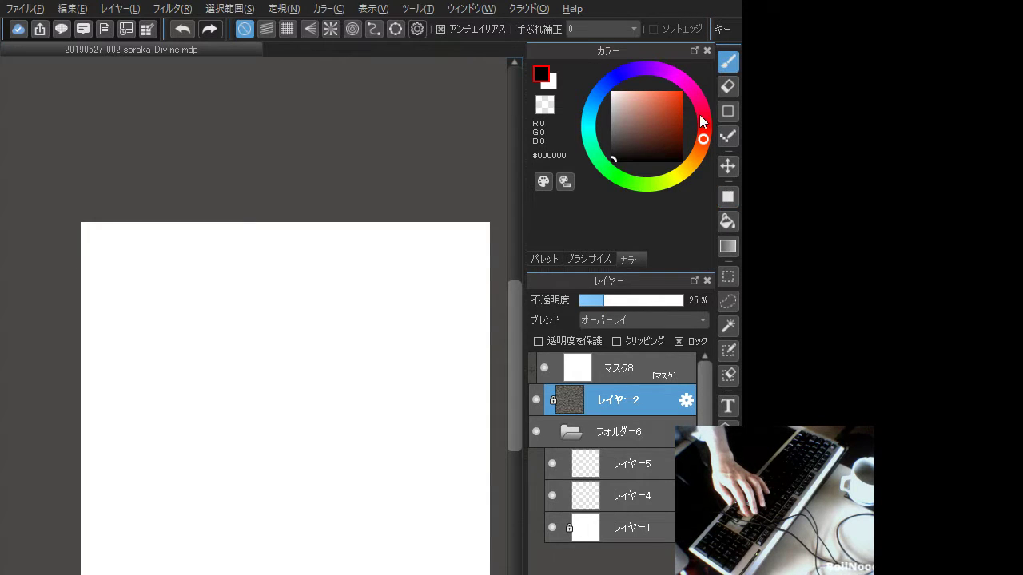
click(602, 380)
click(610, 408)
click(614, 463)
click(617, 496)
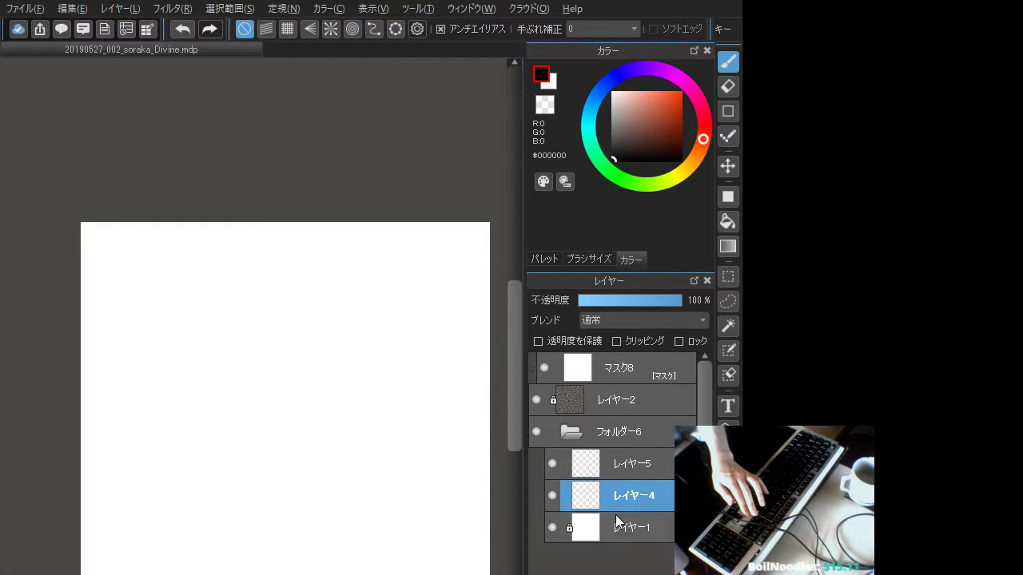
click(620, 523)
click(629, 468)
Set the brush colour to greyish blue #50546C, making test strokes on レイヤー5 and undoing each one
drag(209, 373, 372, 440)
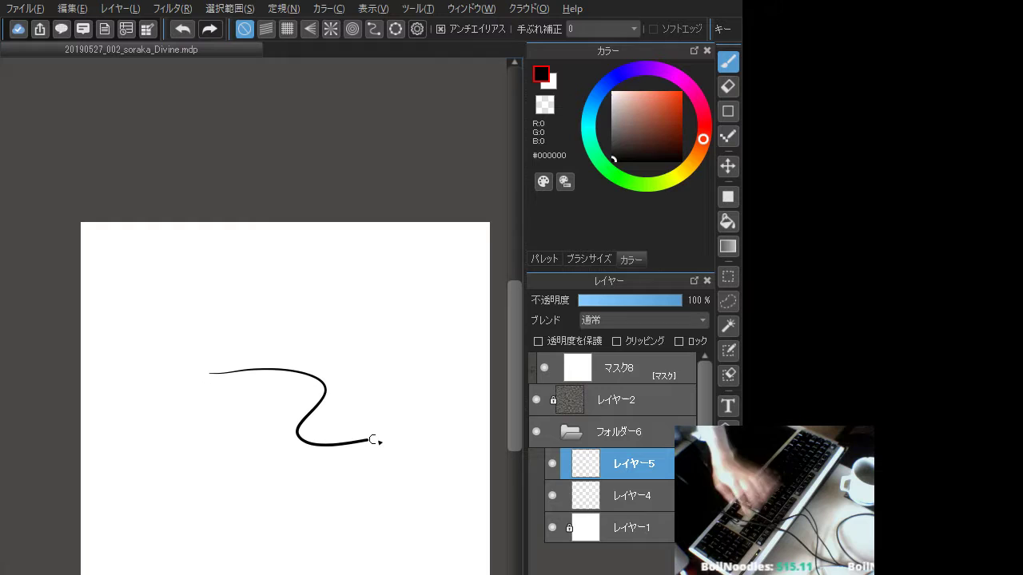
key(ctrl+z)
click(629, 133)
mouse_move(313, 379)
mouse_down()
mouse_move(343, 418)
mouse_move(363, 479)
mouse_up()
key(ctrl+z)
click(610, 81)
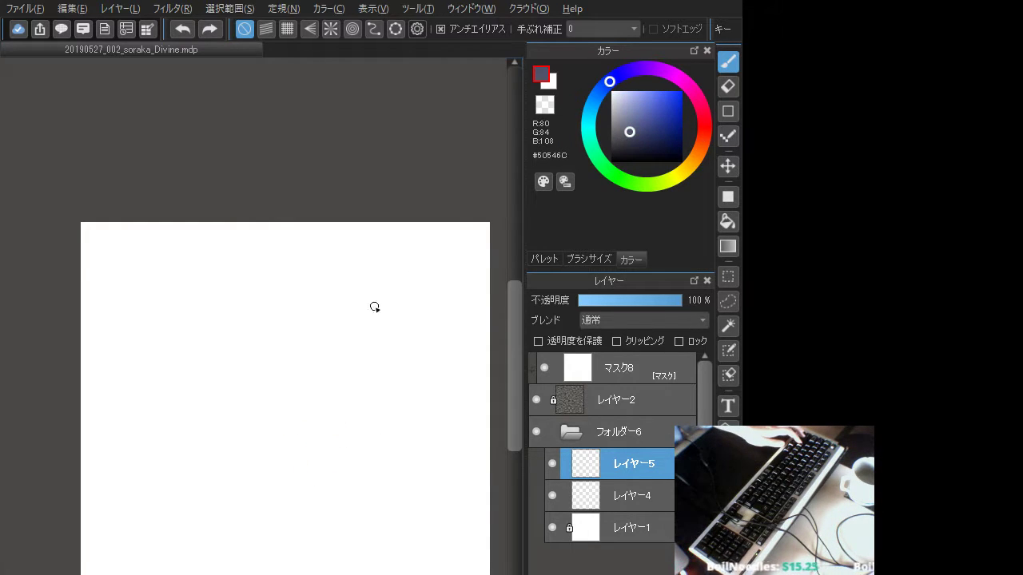
mouse_move(248, 403)
mouse_down()
mouse_move(324, 500)
mouse_move(404, 518)
mouse_up()
key(ctrl+z)
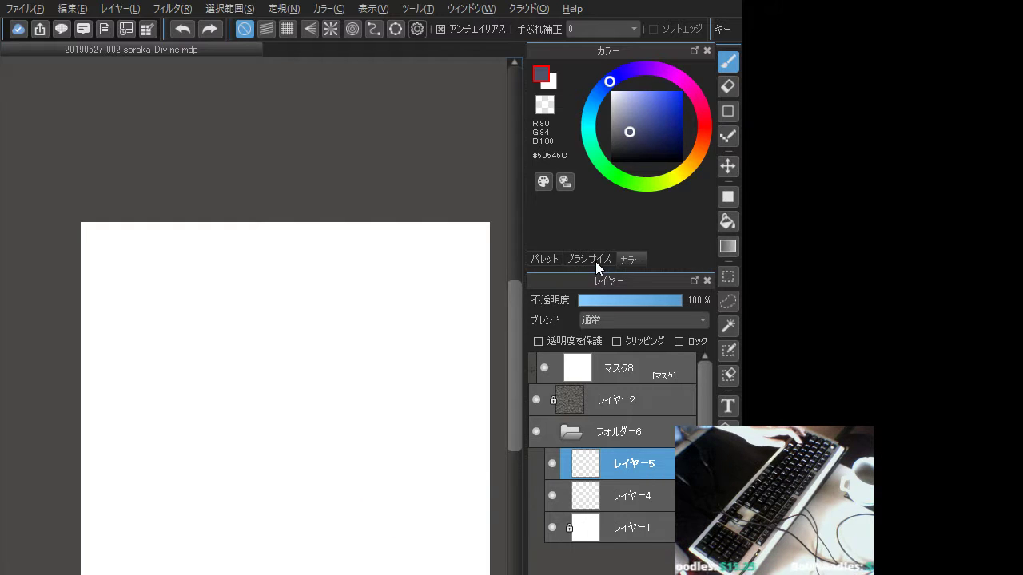
Set the brush size to 10, make and undo test strokes on the canvas, and narrow the program window slightly
click(591, 259)
click(604, 116)
mouse_move(337, 437)
mouse_down()
mouse_move(316, 470)
mouse_move(417, 521)
mouse_up()
key(ctrl+z)
scroll(453, 353, up, 2)
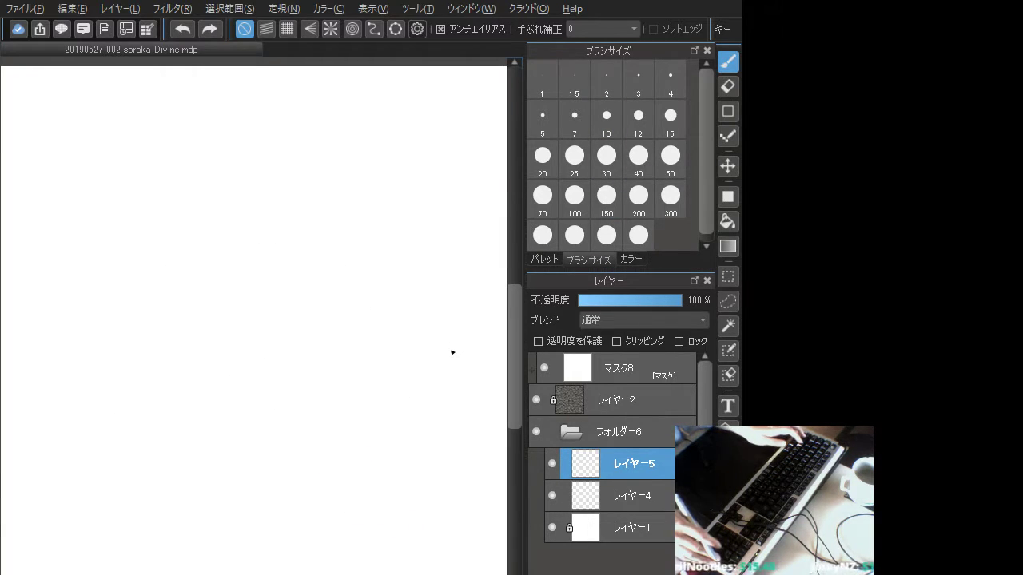
mouse_move(176, 308)
mouse_down()
mouse_move(238, 337)
mouse_move(280, 391)
mouse_up()
key(ctrl+z)
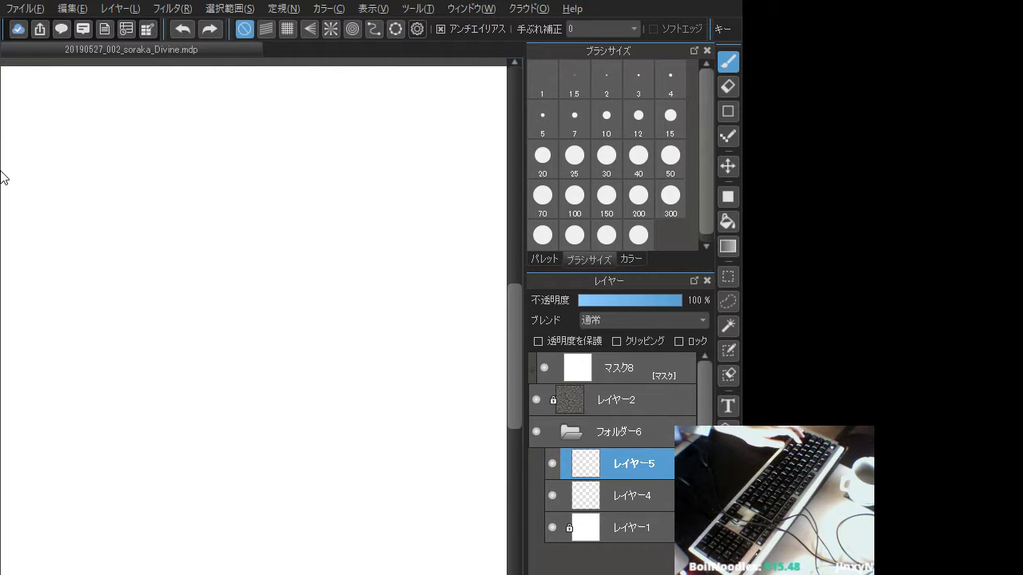
drag(2, 174, 0, 172)
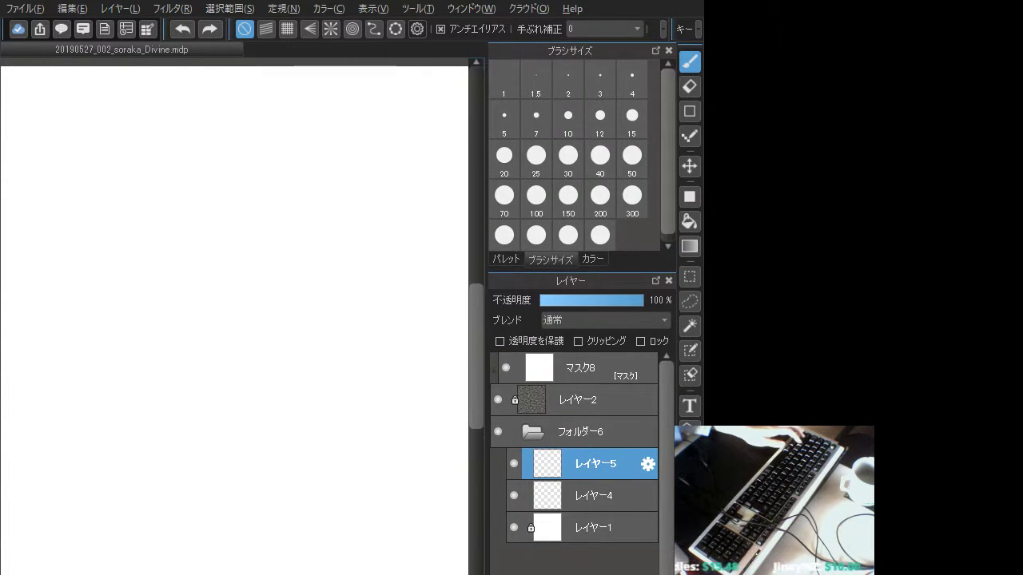